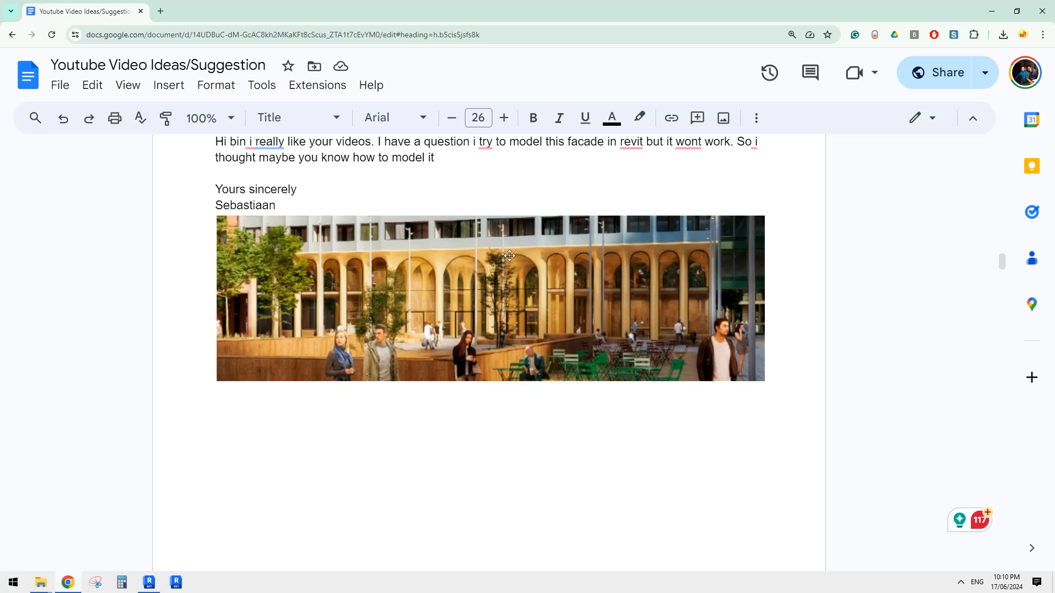
- Examine the facade reference images in the suggestion document, including the arched facade render and the divided-surface diagram with the void
{"action": "scroll", "coordinate": [532, 281], "scroll_direction": "up", "scroll_amount": 10}
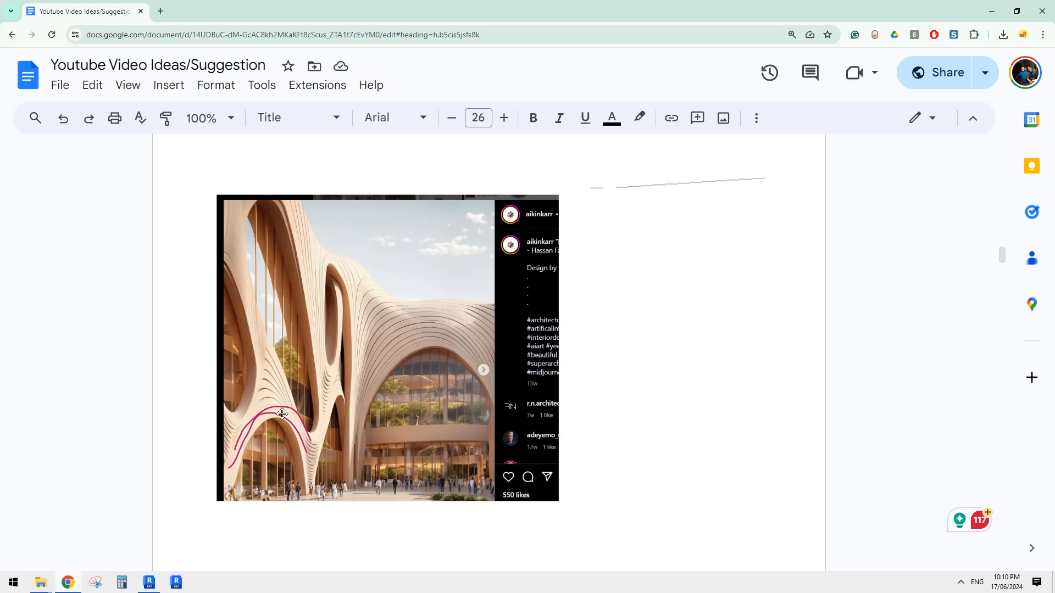
{"action": "scroll", "coordinate": [368, 430], "scroll_direction": "up", "scroll_amount": 7}
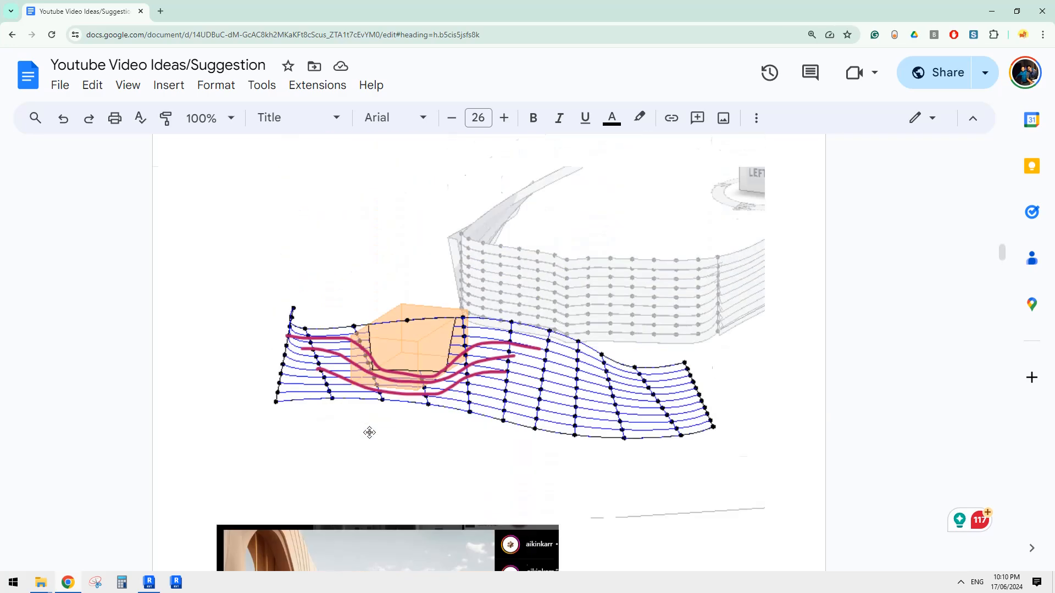
{"action": "scroll", "coordinate": [474, 317], "scroll_direction": "down", "scroll_amount": 2}
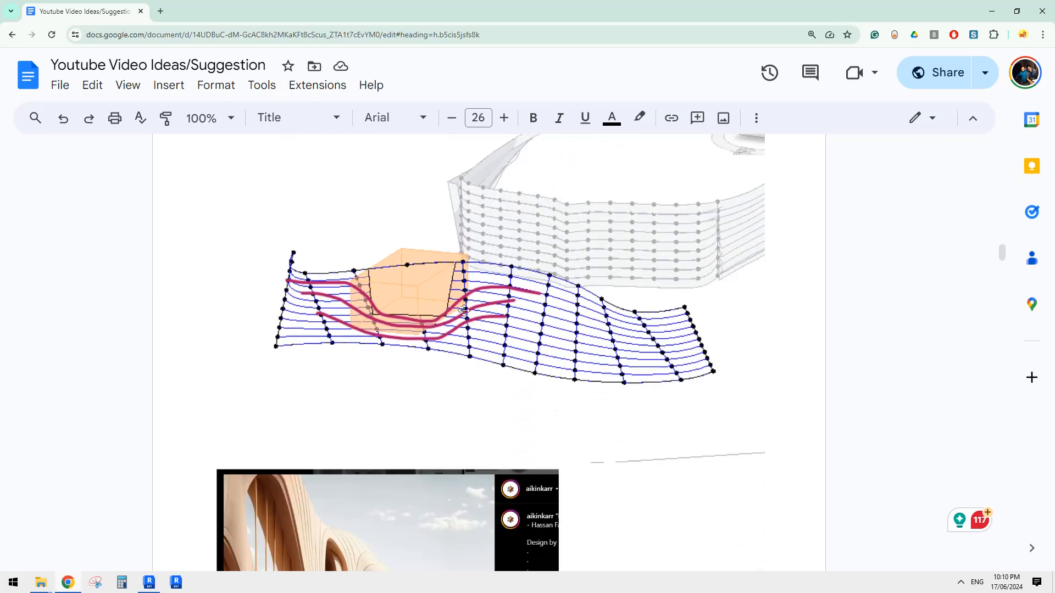
{"action": "scroll", "coordinate": [437, 309], "scroll_direction": "up", "scroll_amount": 2}
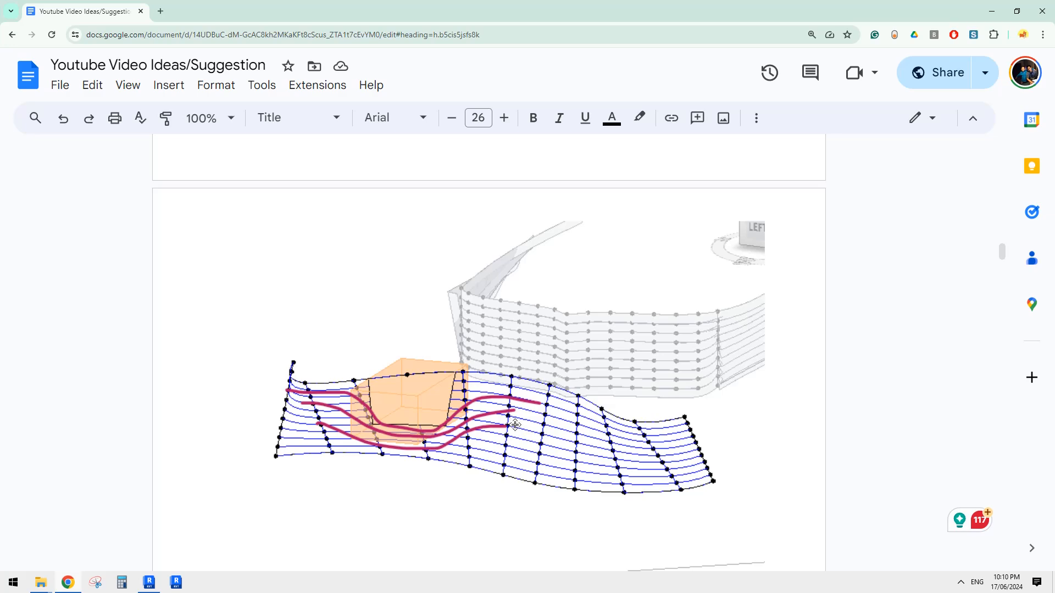
{"action": "scroll", "coordinate": [473, 421], "scroll_direction": "down", "scroll_amount": 8}
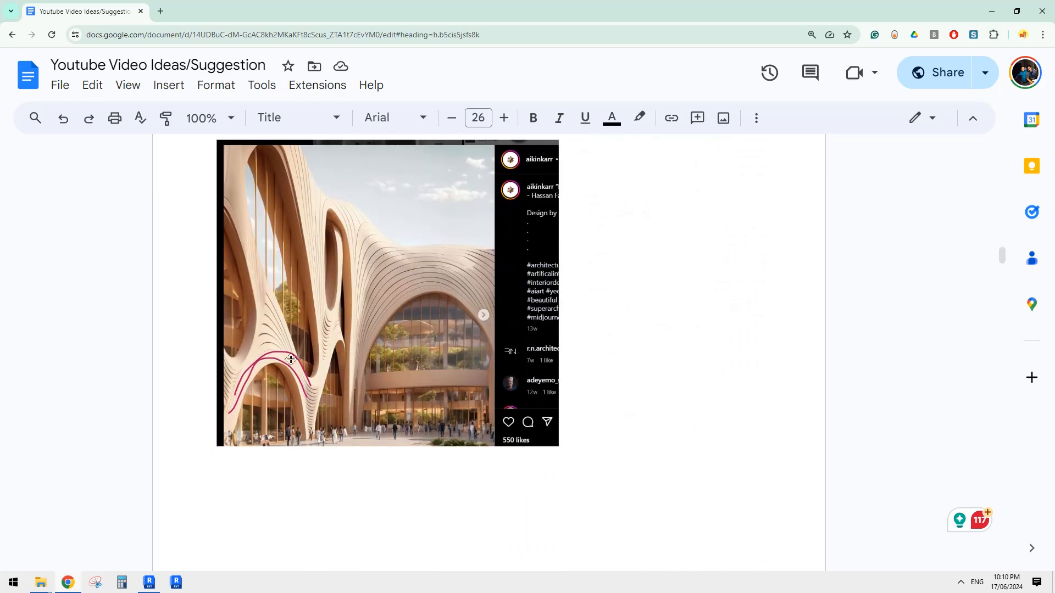
{"action": "scroll", "coordinate": [281, 401], "scroll_direction": "up", "scroll_amount": 6}
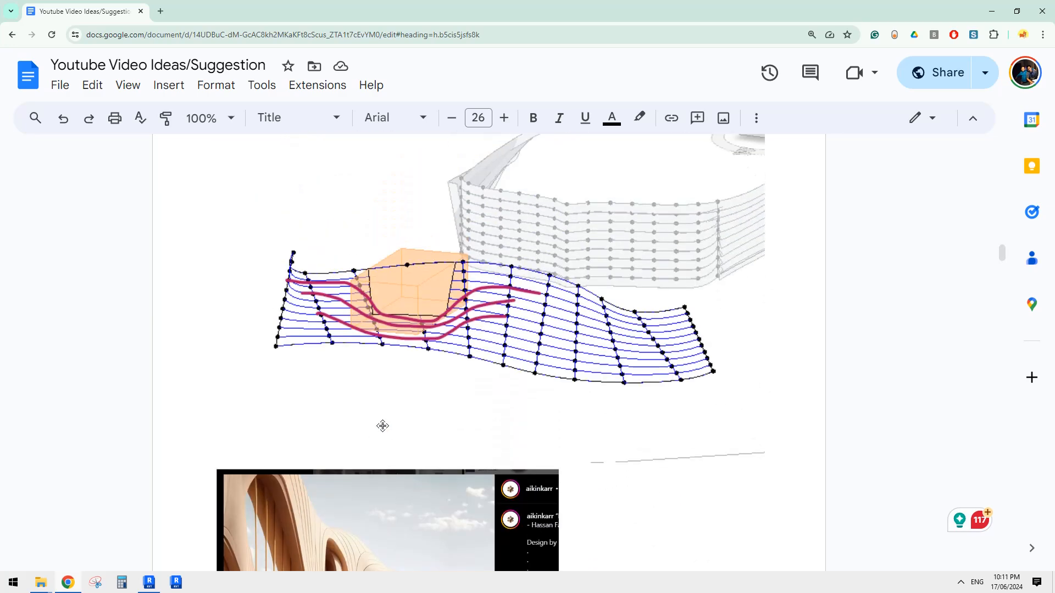
{"action": "scroll", "coordinate": [383, 425], "scroll_direction": "up", "scroll_amount": 2}
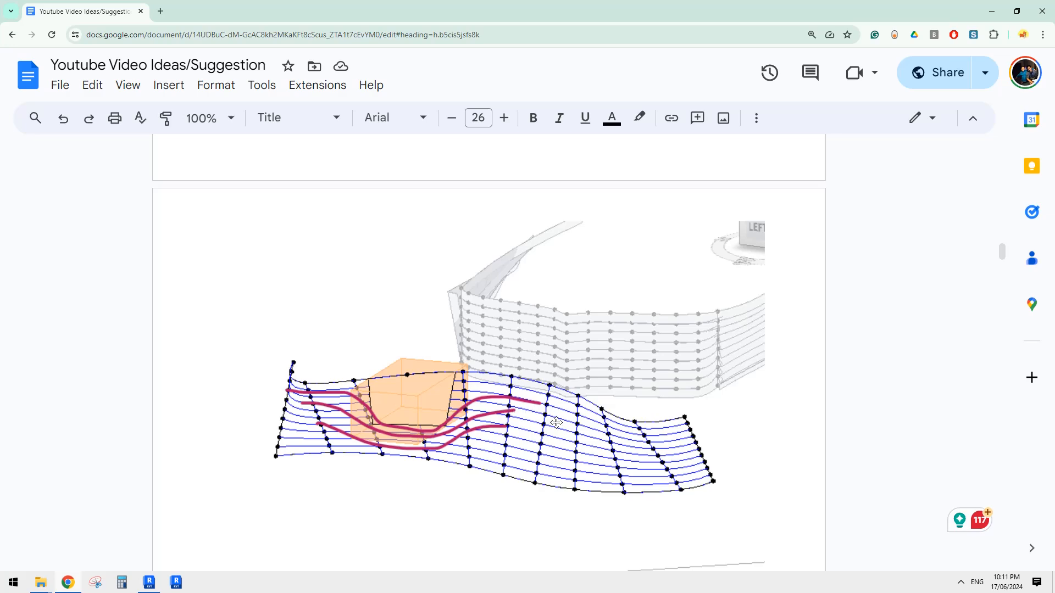
{"action": "scroll", "coordinate": [530, 448], "scroll_direction": "up", "scroll_amount": 5}
{"action": "scroll", "coordinate": [529, 445], "scroll_direction": "down", "scroll_amount": 4}
{"action": "scroll", "coordinate": [529, 441], "scroll_direction": "up", "scroll_amount": 4}
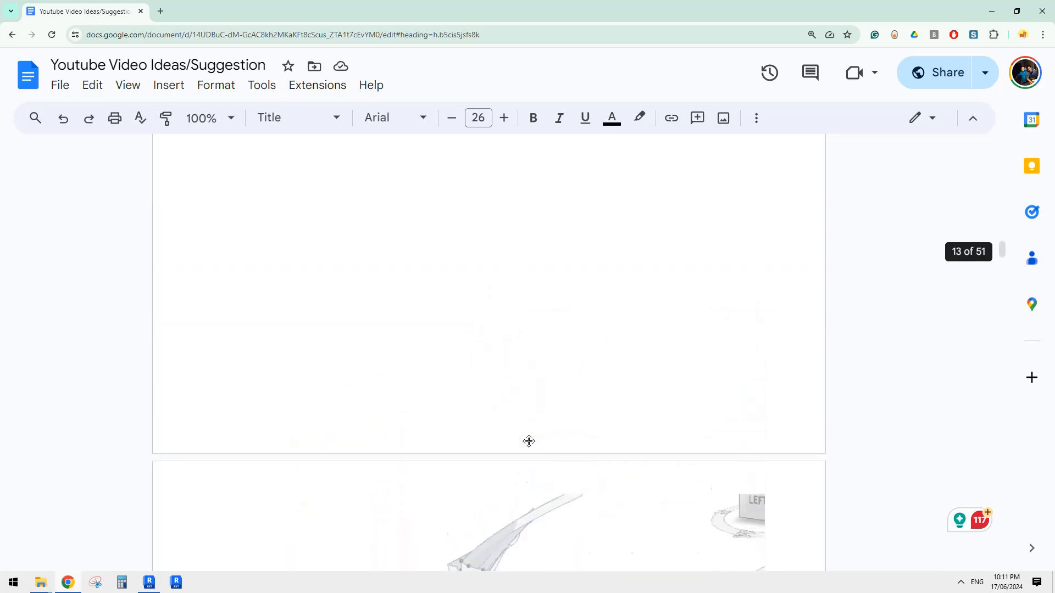
- Read the viewer questions about divided surfaces and curved triangulated curtain walls, and examine their building photos
{"action": "scroll", "coordinate": [529, 441], "scroll_direction": "up", "scroll_amount": 5}
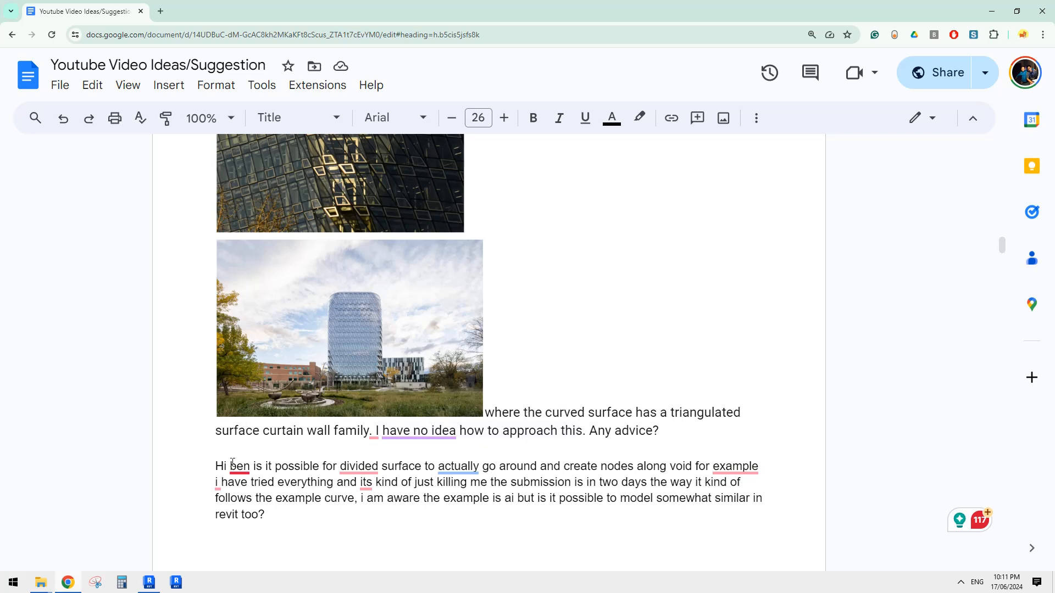
{"action": "scroll", "coordinate": [531, 458], "scroll_direction": "down", "scroll_amount": 1}
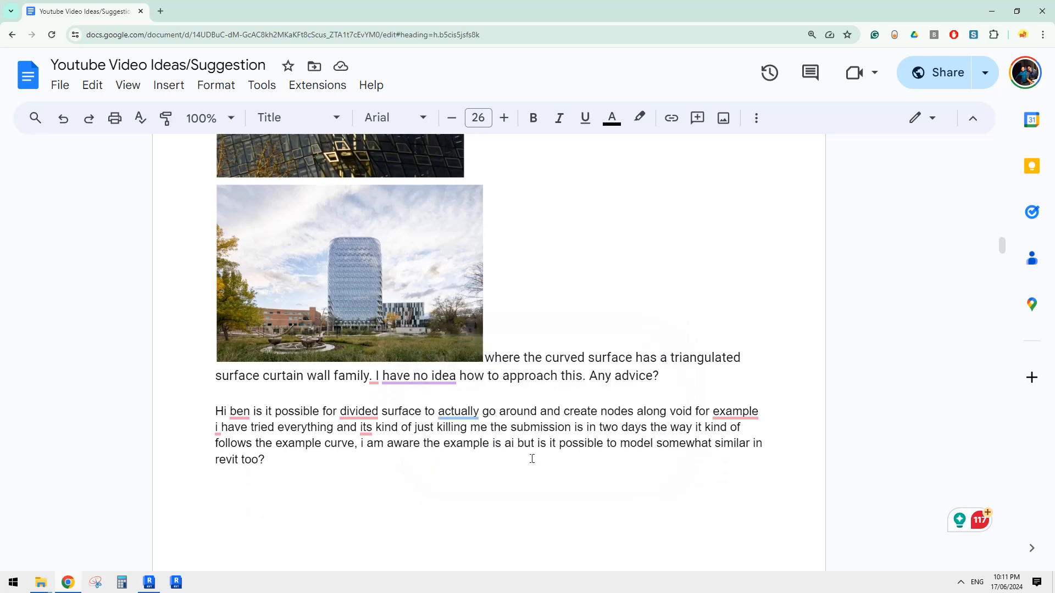
{"action": "scroll", "coordinate": [531, 458], "scroll_direction": "up", "scroll_amount": 1}
{"action": "scroll", "coordinate": [489, 419], "scroll_direction": "down", "scroll_amount": 8}
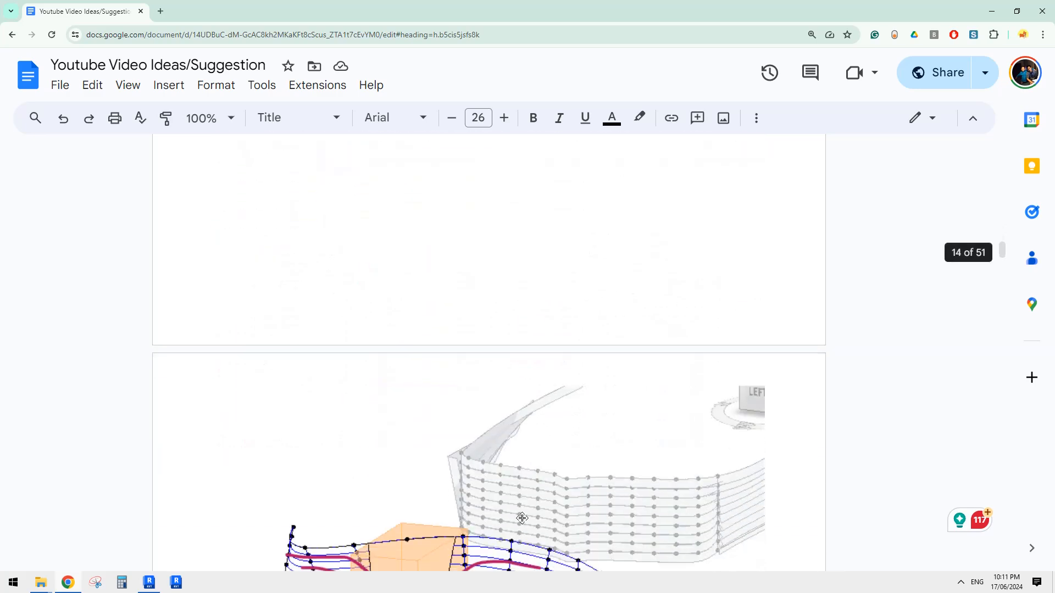
{"action": "scroll", "coordinate": [470, 353], "scroll_direction": "up", "scroll_amount": 10}
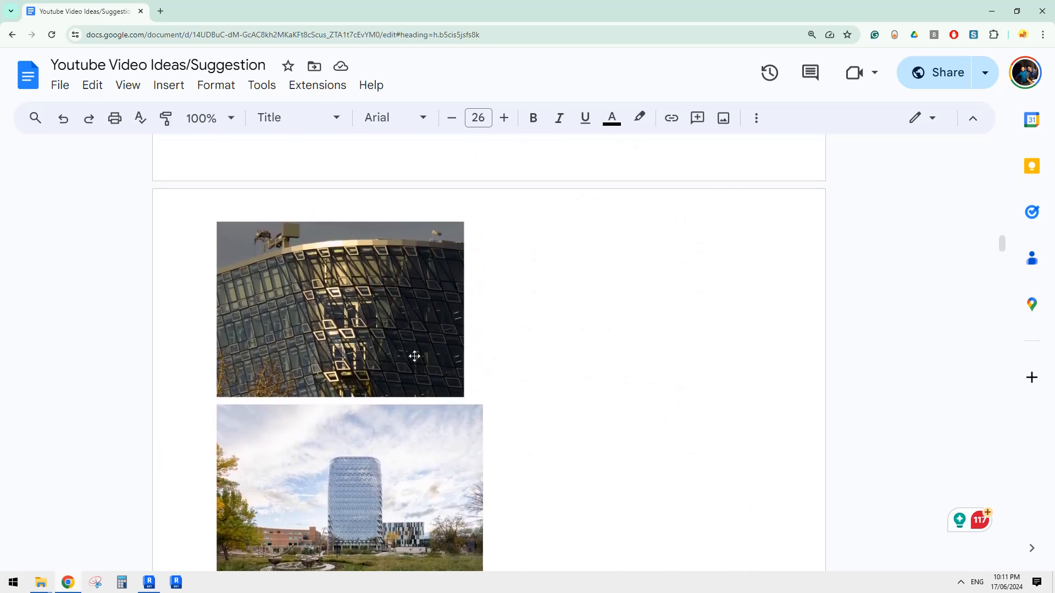
{"action": "scroll", "coordinate": [354, 363], "scroll_direction": "up", "scroll_amount": 9}
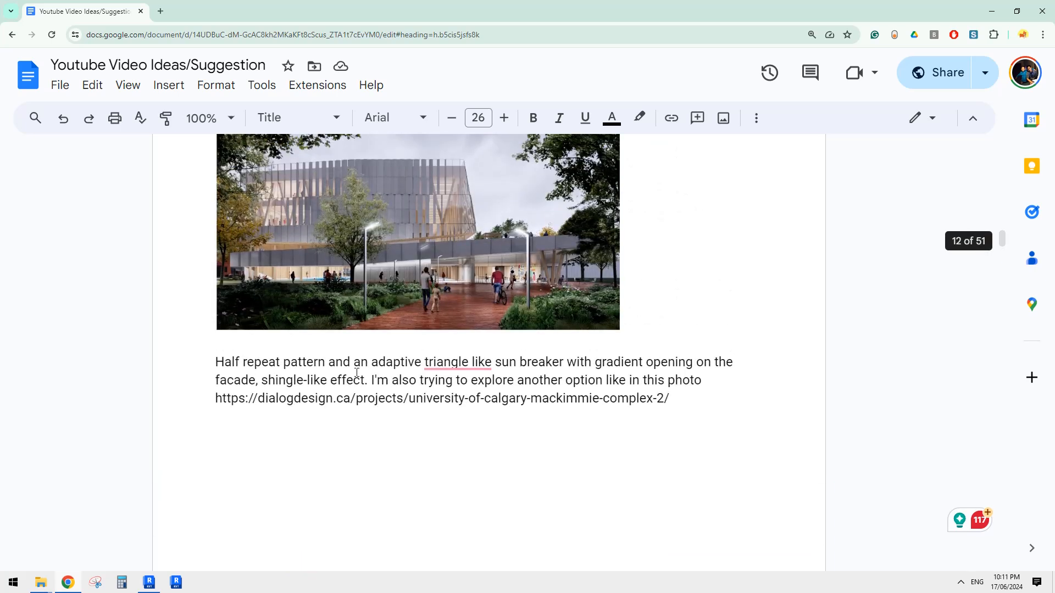
{"action": "scroll", "coordinate": [359, 373], "scroll_direction": "down", "scroll_amount": 4}
{"action": "scroll", "coordinate": [358, 373], "scroll_direction": "down", "scroll_amount": 6}
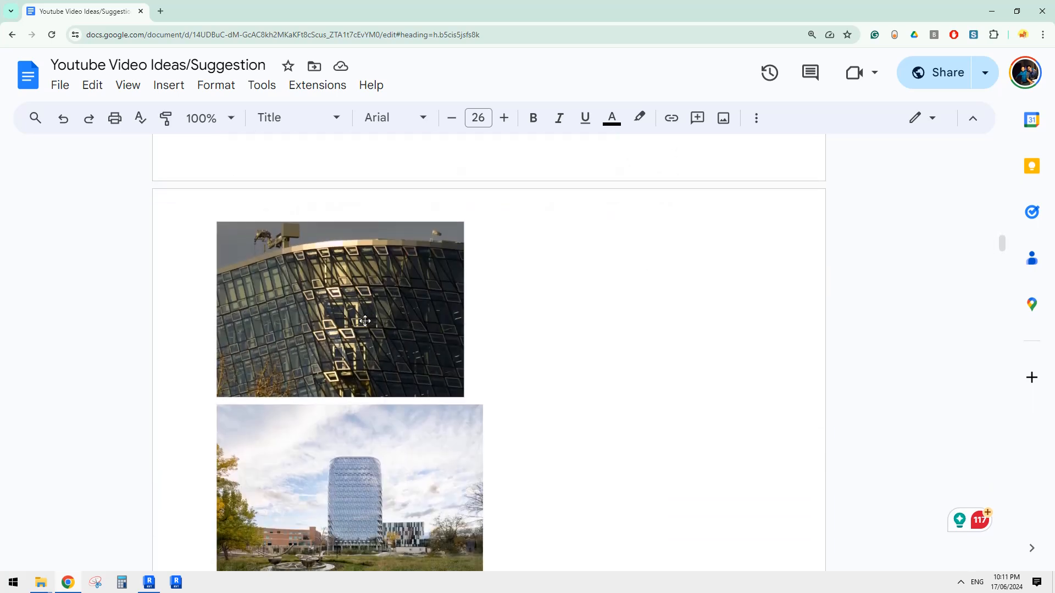
{"action": "scroll", "coordinate": [359, 324], "scroll_direction": "up", "scroll_amount": 1}
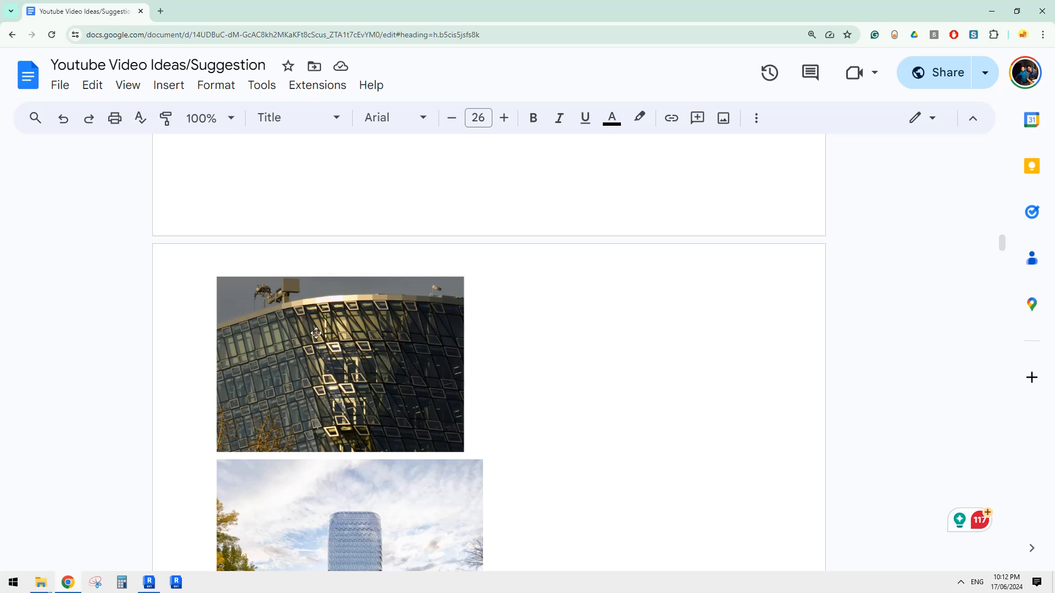
- Switch to Revit and create a new project from the Architectural Template
{"action": "left_click", "coordinate": [148, 582]}
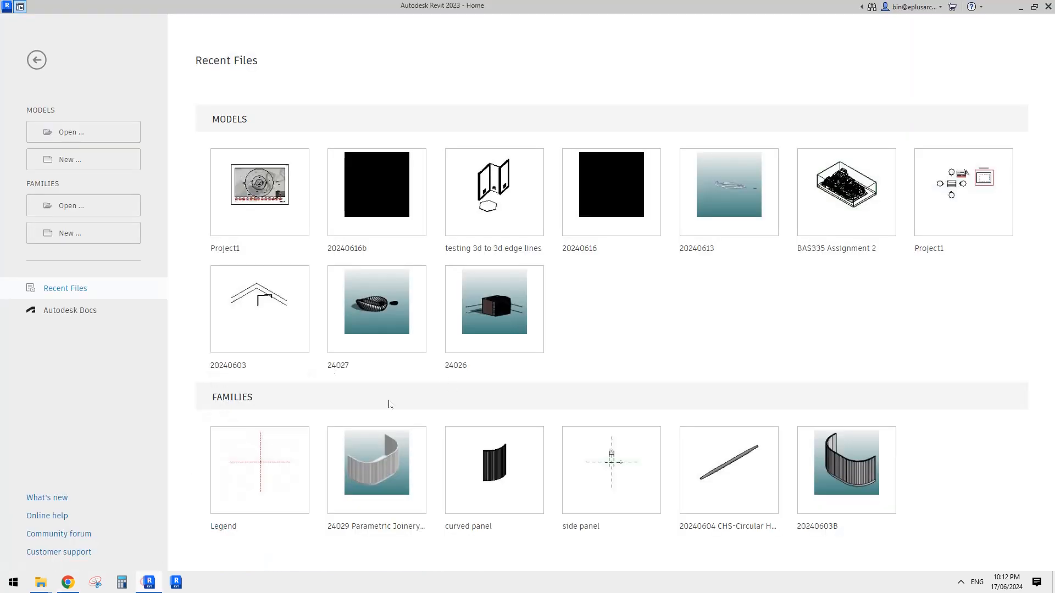
{"action": "left_click", "coordinate": [68, 159]}
{"action": "left_click", "coordinate": [395, 180]}
{"action": "left_click", "coordinate": [395, 181]}
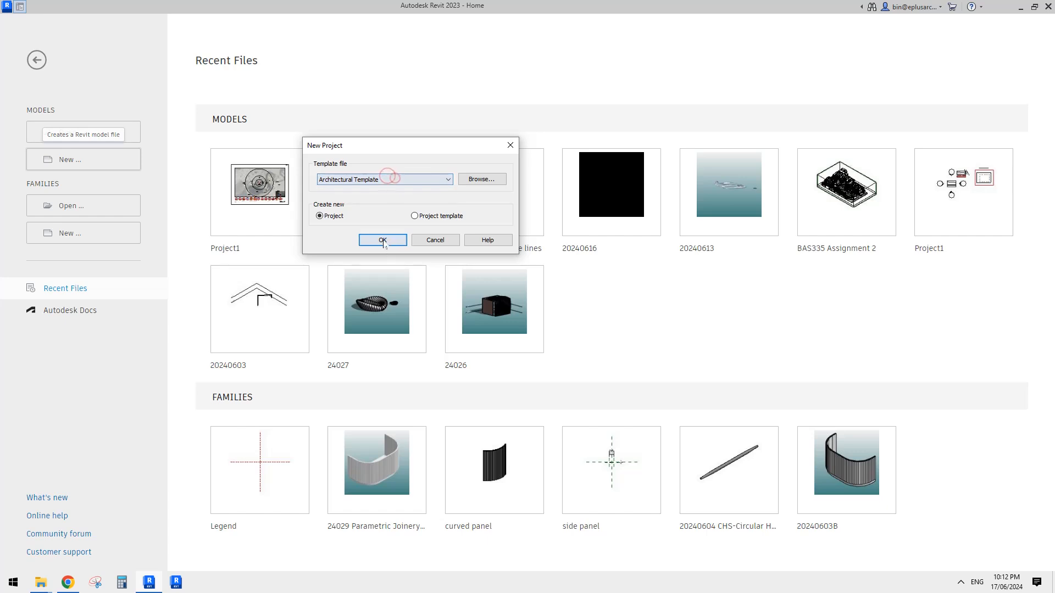
{"action": "left_click", "coordinate": [383, 240]}
{"action": "left_click", "coordinate": [150, 584]}
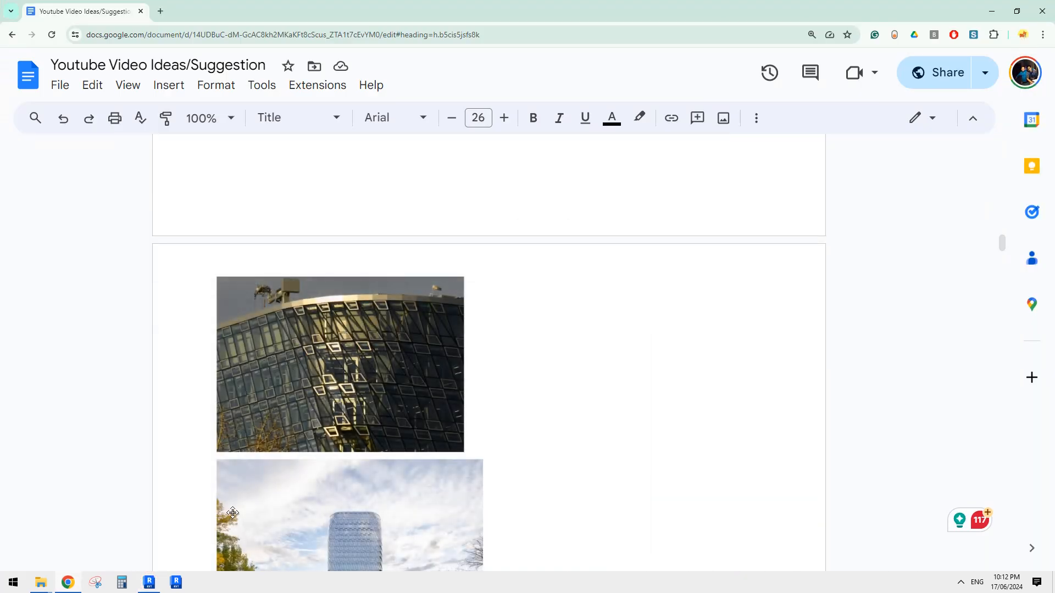
{"action": "left_click", "coordinate": [153, 579]}
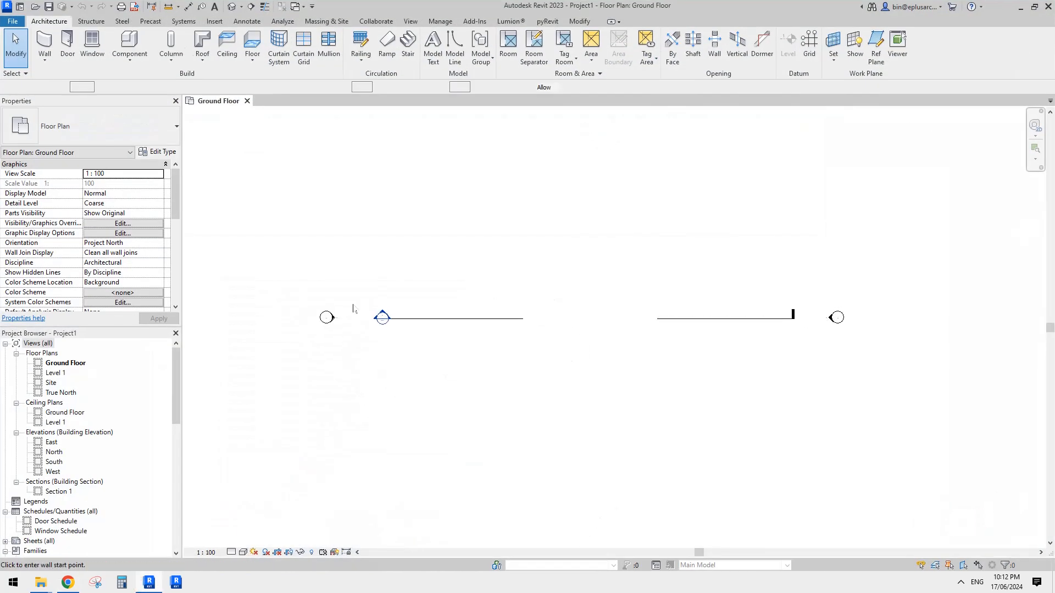
{"action": "key", "text": "w"}
{"action": "key", "text": "a"}
{"action": "key", "text": "Escape"}
{"action": "middle_click_drag", "start_coordinate": [538, 269], "coordinate": [532, 283]}
{"action": "key", "text": "w"}
{"action": "key", "text": "a"}
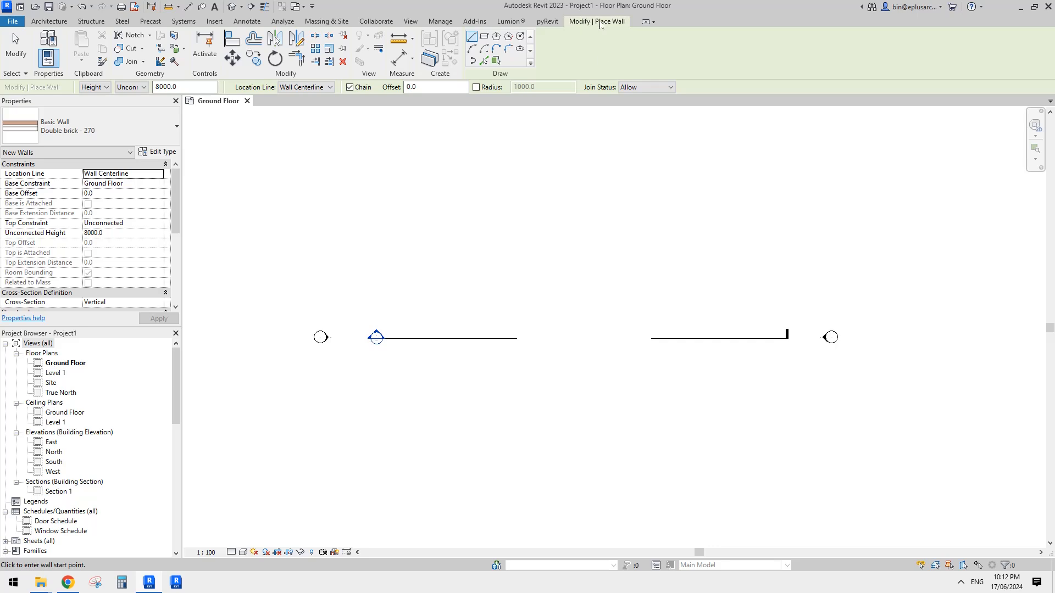
{"action": "middle_click_drag", "start_coordinate": [498, 302], "coordinate": [500, 305]}
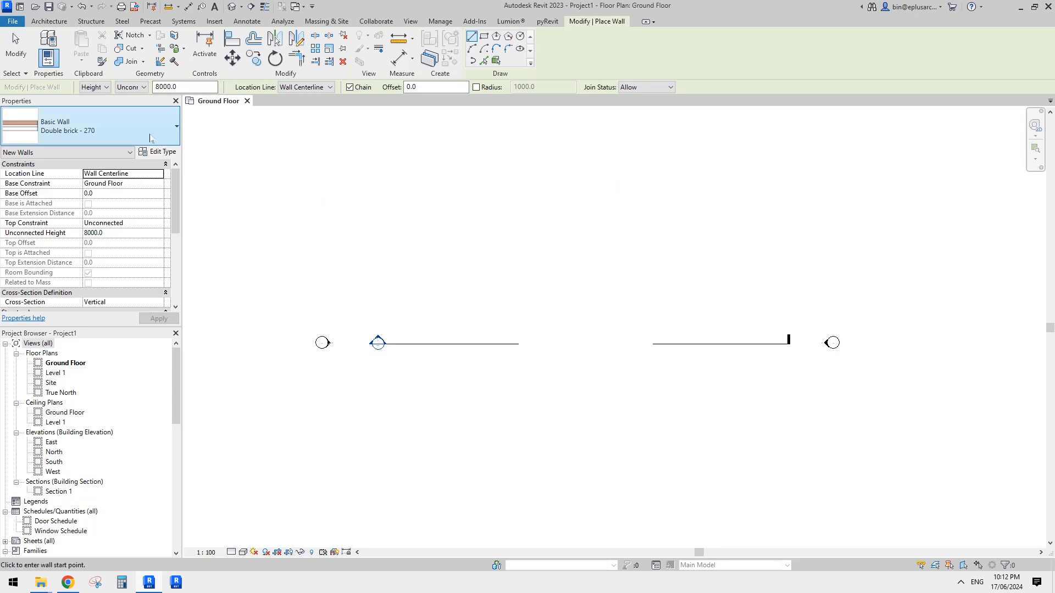
{"action": "middle_click_drag", "start_coordinate": [275, 339], "coordinate": [268, 341]}
{"action": "left_click", "coordinate": [115, 126]}
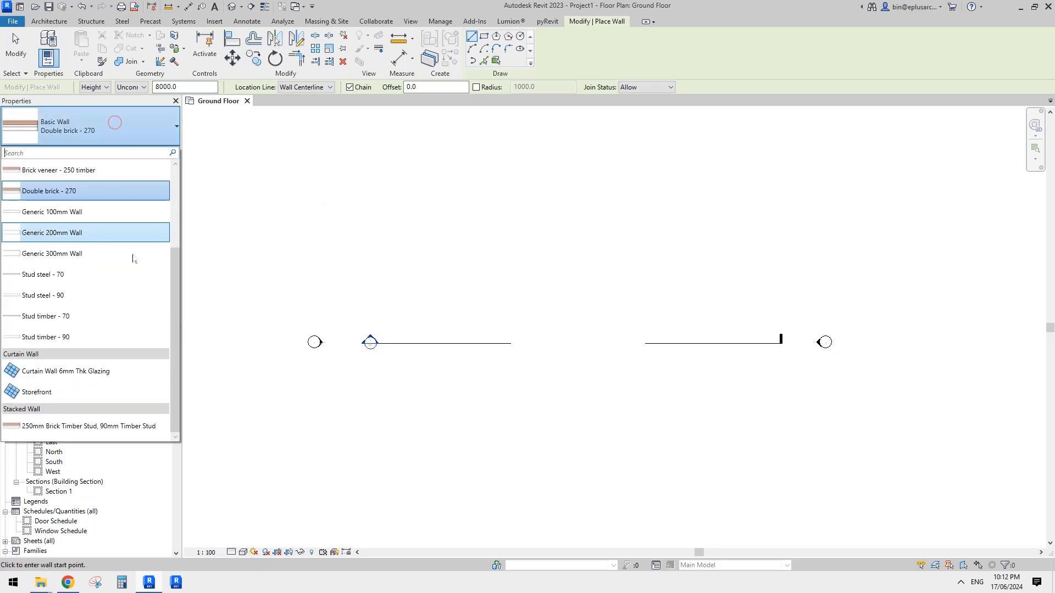
{"action": "left_click", "coordinate": [82, 391]}
{"action": "left_click", "coordinate": [414, 306]}
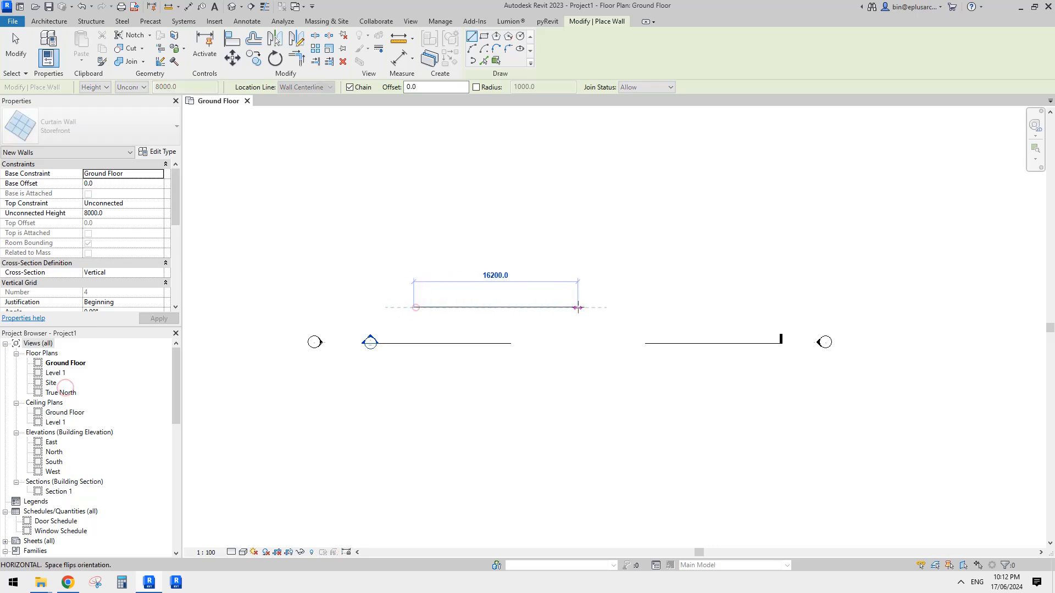
{"action": "key", "text": "Escape"}
{"action": "key", "text": "Escape"}
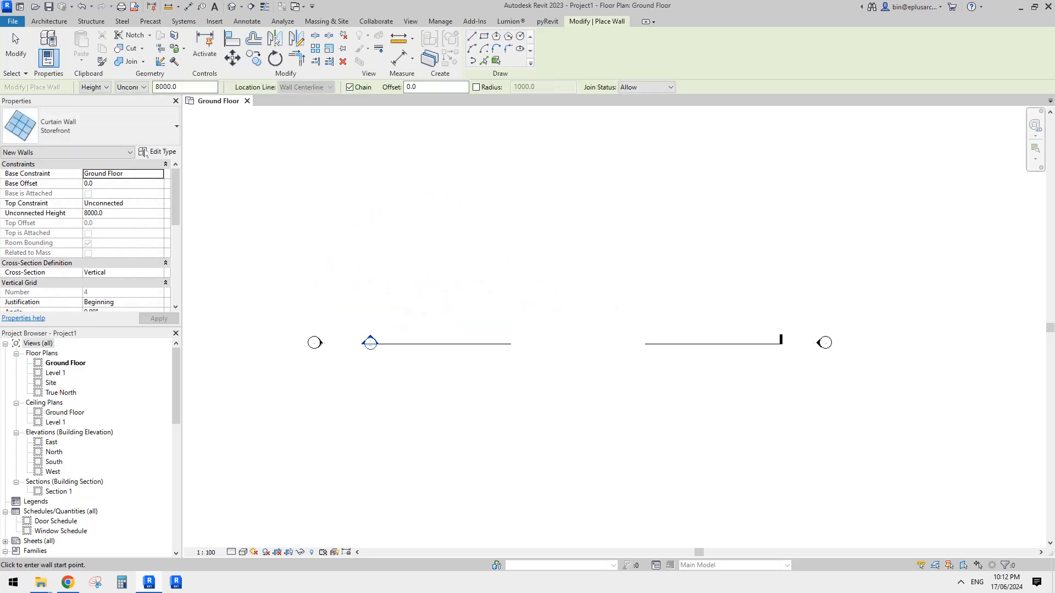
- Draw a straight horizontal wall of type Curtain Wall 6mm Thk Glazing above the section line in the Ground Floor plan
{"action": "left_click", "coordinate": [107, 127]}
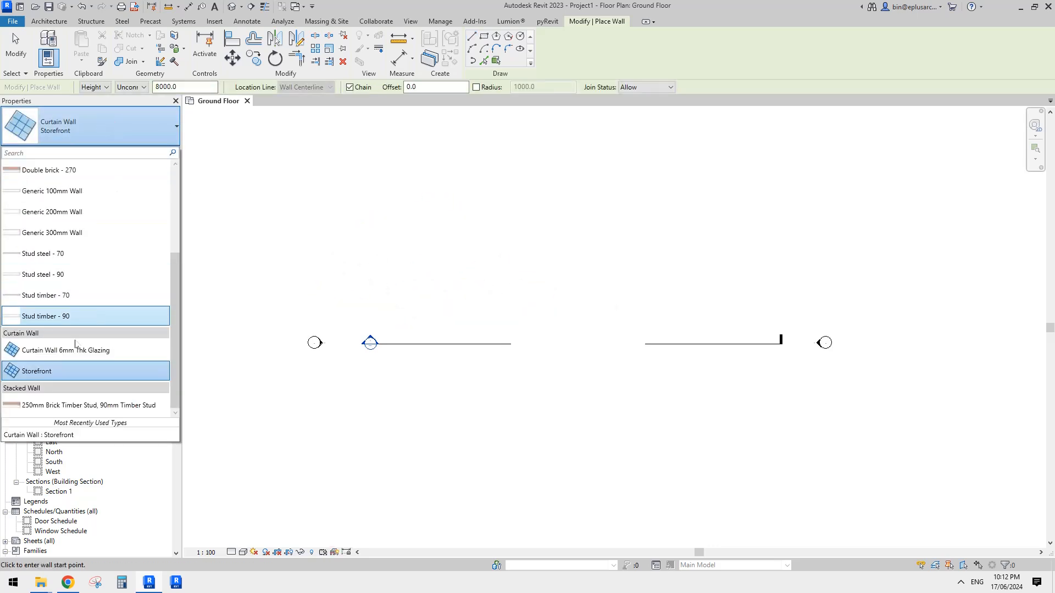
{"action": "left_click", "coordinate": [77, 350]}
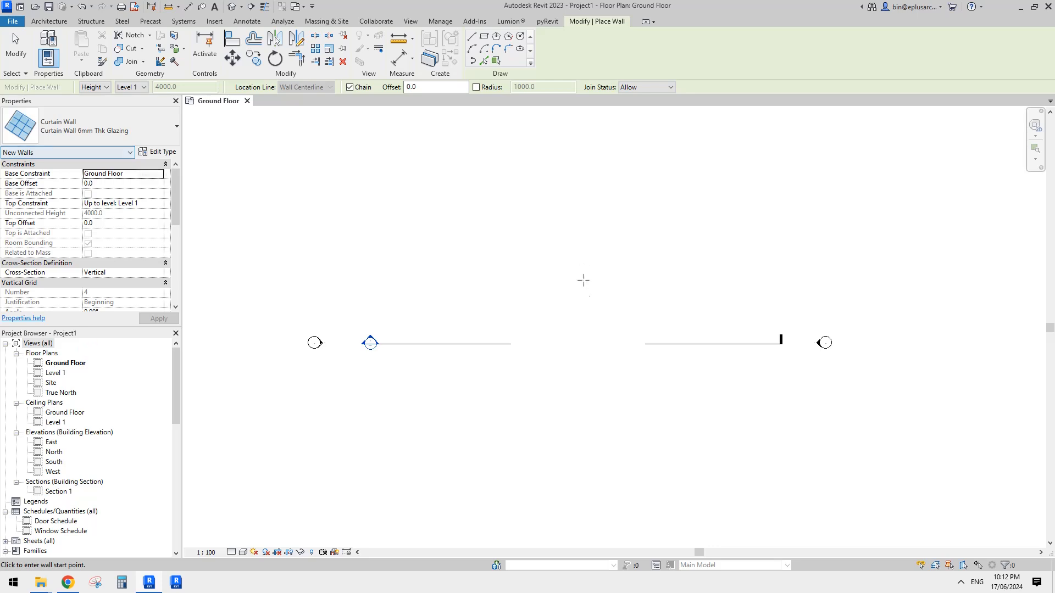
{"action": "left_click", "coordinate": [499, 274]}
{"action": "left_click", "coordinate": [699, 273]}
{"action": "middle_click_drag", "start_coordinate": [680, 255], "coordinate": [674, 266]}
{"action": "key", "text": "Escape"}
{"action": "key", "text": "Escape"}
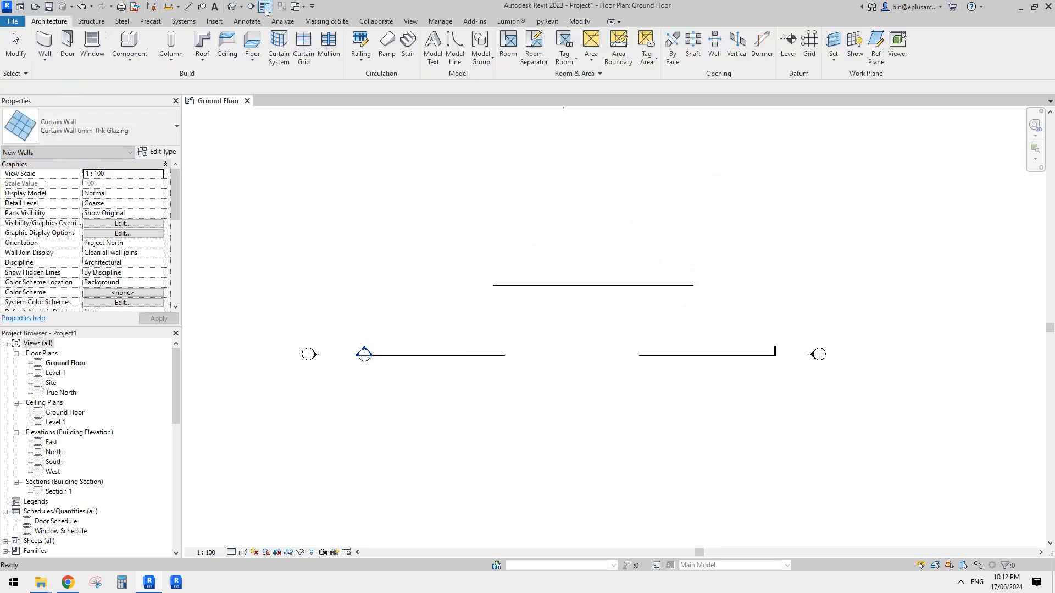
- Open the default 3D view and shorten the curtain wall to about 5500 mm by moving its far end
{"action": "left_click", "coordinate": [265, 7]}
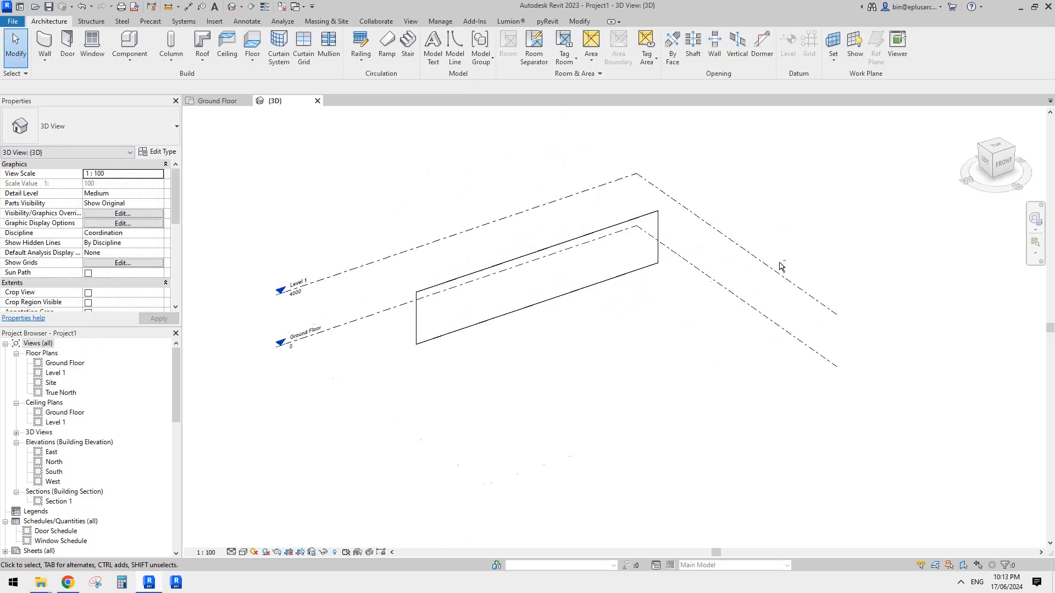
{"action": "scroll", "coordinate": [571, 258], "scroll_direction": "up", "scroll_amount": 2}
{"action": "left_click", "coordinate": [511, 286]}
{"action": "left_click_drag", "start_coordinate": [722, 268], "coordinate": [415, 367]}
{"action": "scroll", "coordinate": [494, 377], "scroll_direction": "up", "scroll_amount": 4}
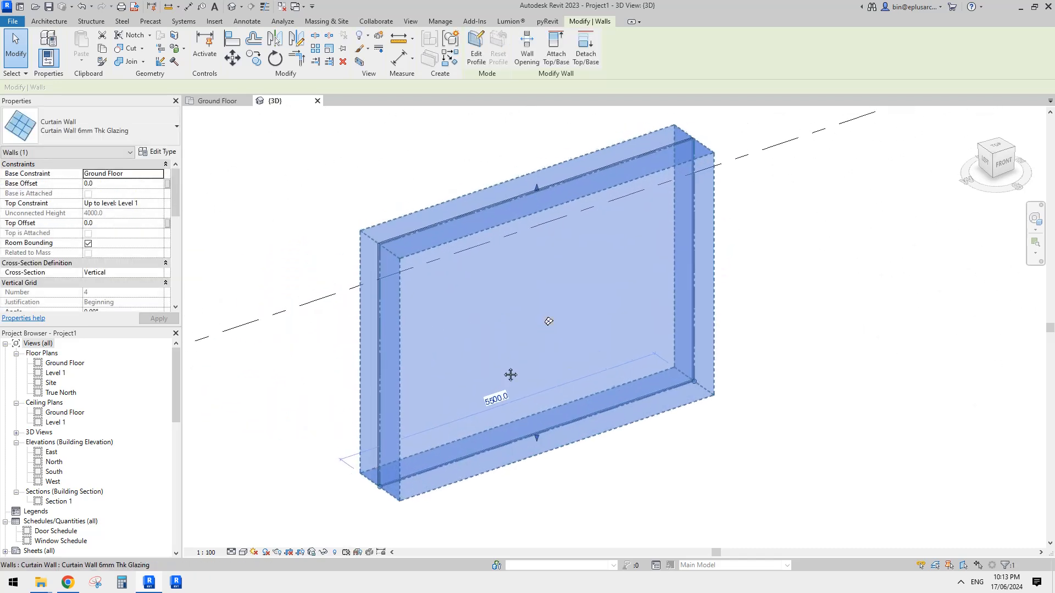
- Duplicate the selected curtain wall's type as Curtain Wall 6mm Thk Glazing 2
{"action": "left_click", "coordinate": [158, 152]}
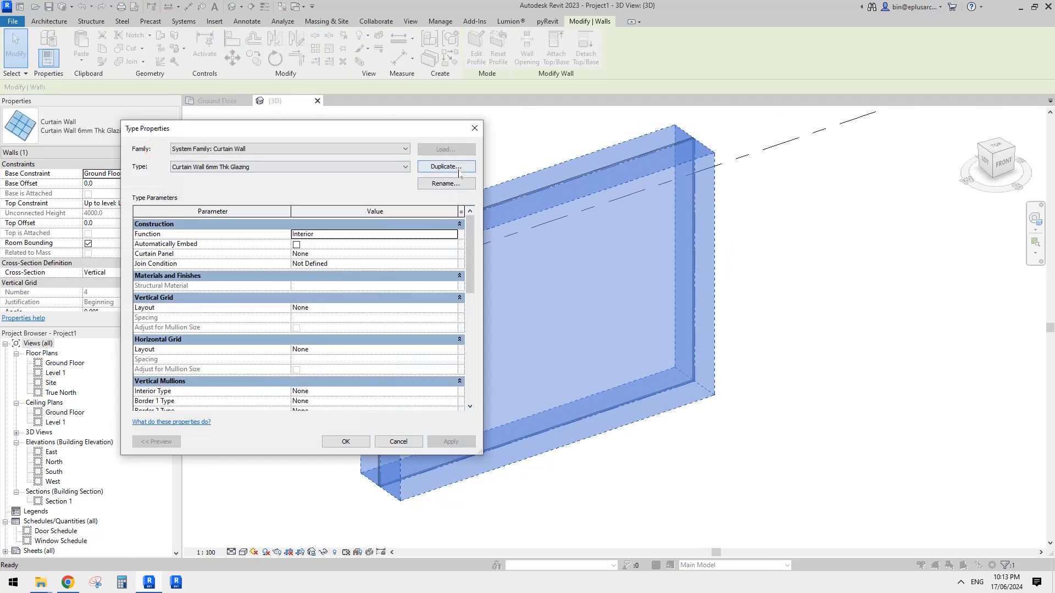
{"action": "left_click", "coordinate": [459, 168]}
{"action": "left_click", "coordinate": [575, 238]}
- Set the new type's vertical interior, border 1 and border 2 mullions to Rectangular Mullion : 50 x 150mm
{"action": "left_click_drag", "start_coordinate": [469, 276], "coordinate": [483, 319]}
{"action": "left_click", "coordinate": [417, 295]}
{"action": "left_click", "coordinate": [452, 295]}
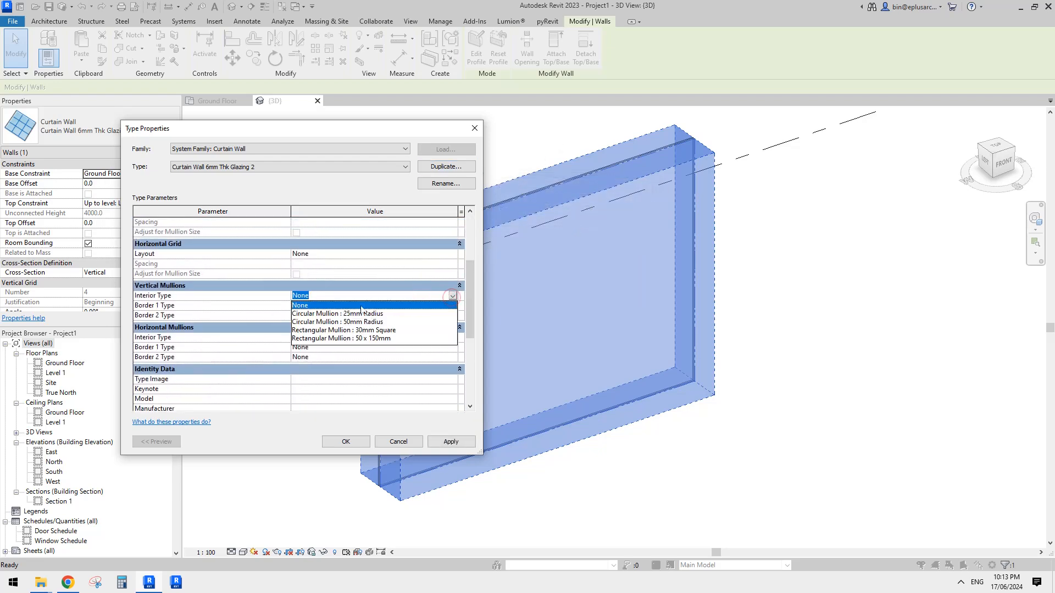
{"action": "left_click", "coordinate": [357, 338]}
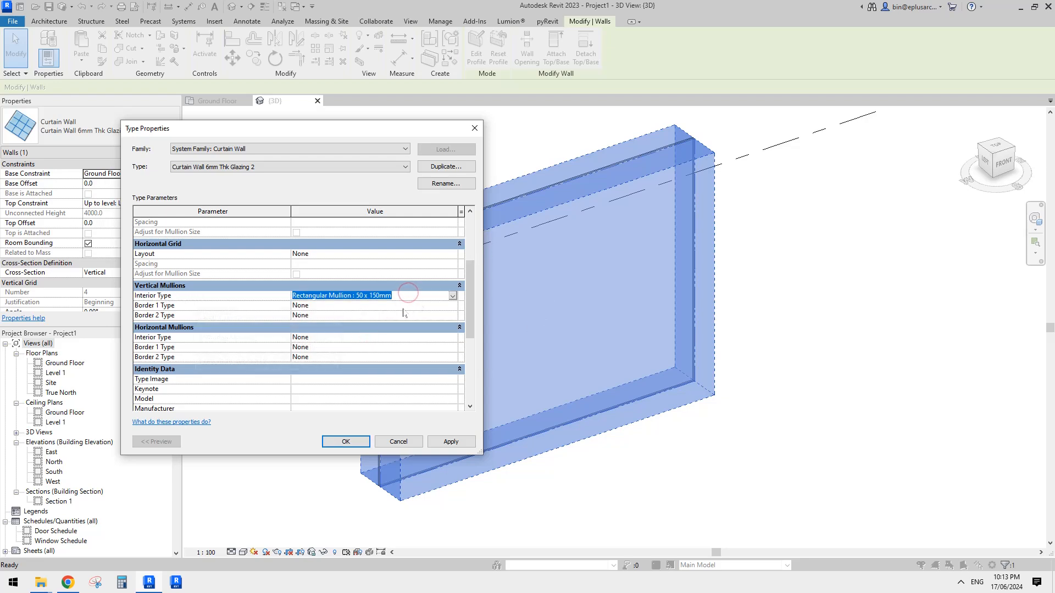
{"action": "left_click", "coordinate": [402, 305]}
{"action": "left_click", "coordinate": [403, 312]}
{"action": "left_click", "coordinate": [402, 316]}
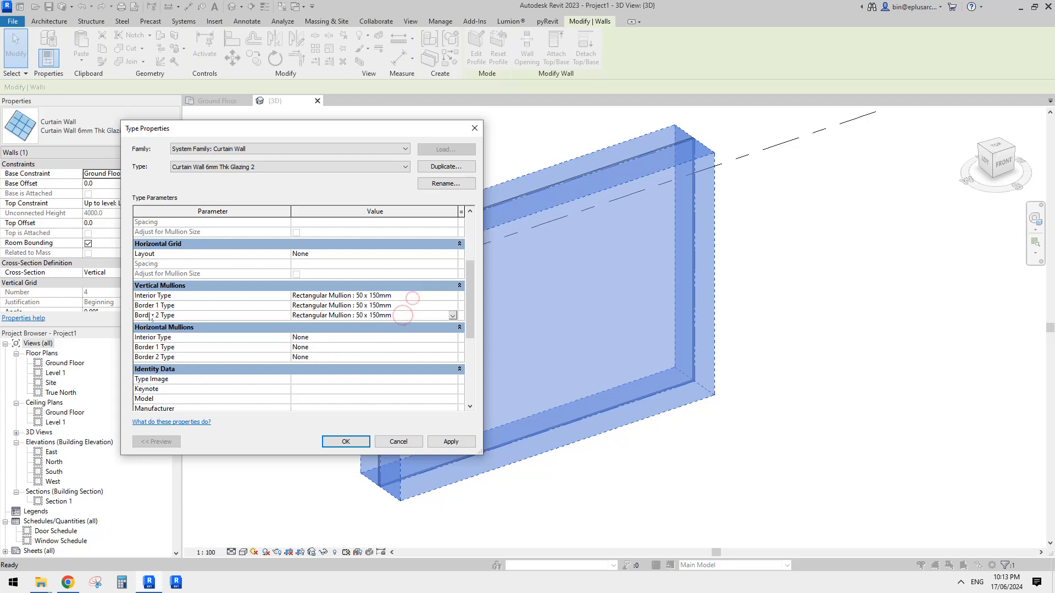
- Set the new type's horizontal interior, border 1 and border 2 mullions to Rectangular Mullion : 50 x 150mm
{"action": "left_click", "coordinate": [334, 338]}
{"action": "type", "text": "Rectangular Mullion : 50 x 150mm"}
{"action": "left_click", "coordinate": [412, 305]}
{"action": "left_click", "coordinate": [403, 347]}
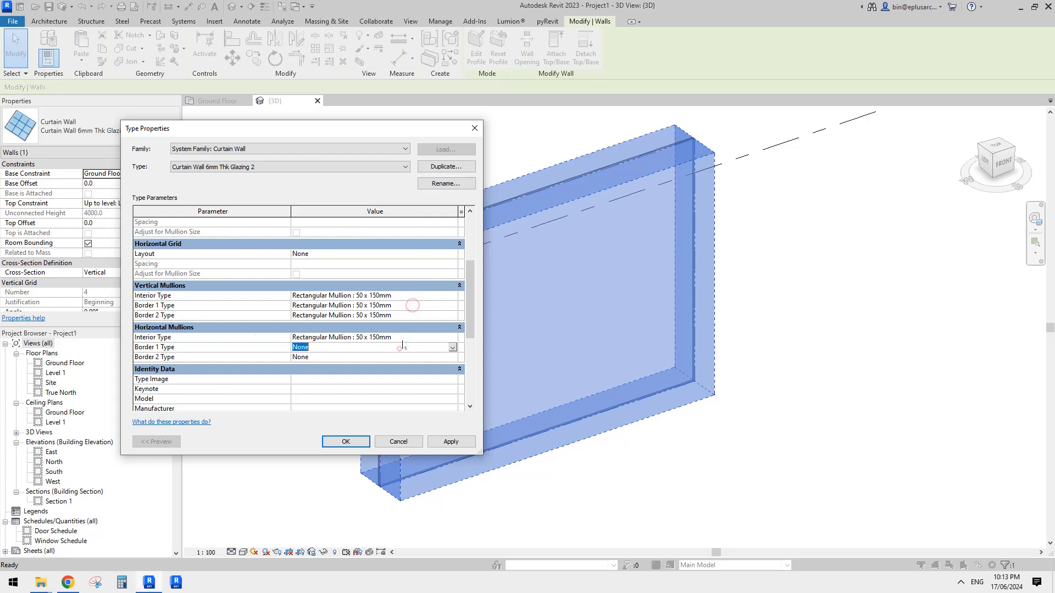
{"action": "type", "text": "Rectangular Mullion : 50 x 150mm"}
{"action": "left_click", "coordinate": [407, 306]}
{"action": "left_click", "coordinate": [391, 359]}
{"action": "type", "text": "Rectangular Mullion : 50 x 150mm"}
{"action": "left_click", "coordinate": [409, 321]}
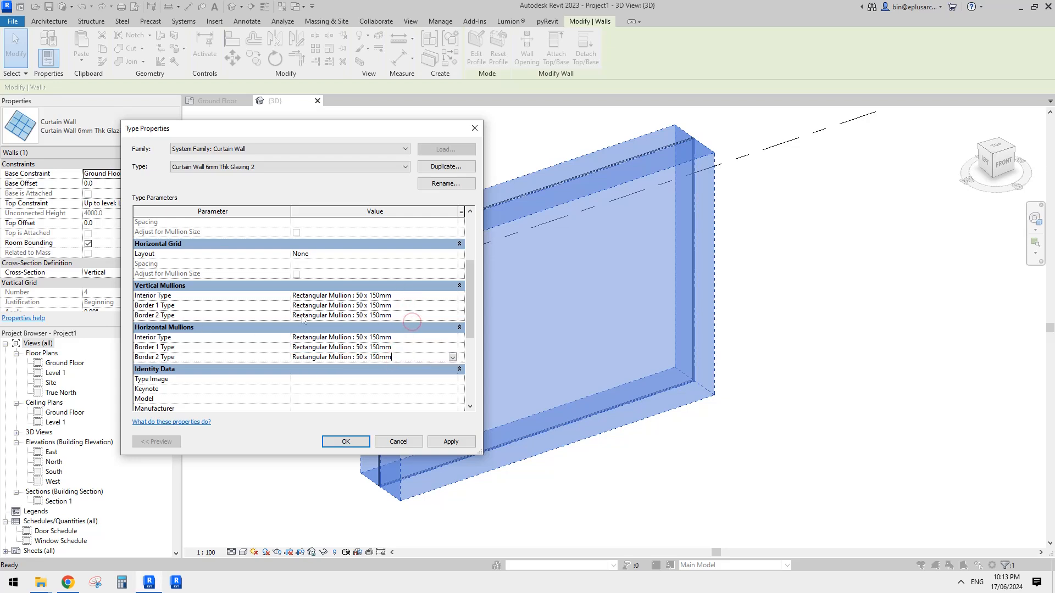
- Check the reference facade photo in Google Docs and set the type's vertical grid to Maximum Spacing, 900 mm, adjusted for mullion size
{"action": "left_click", "coordinate": [68, 583]}
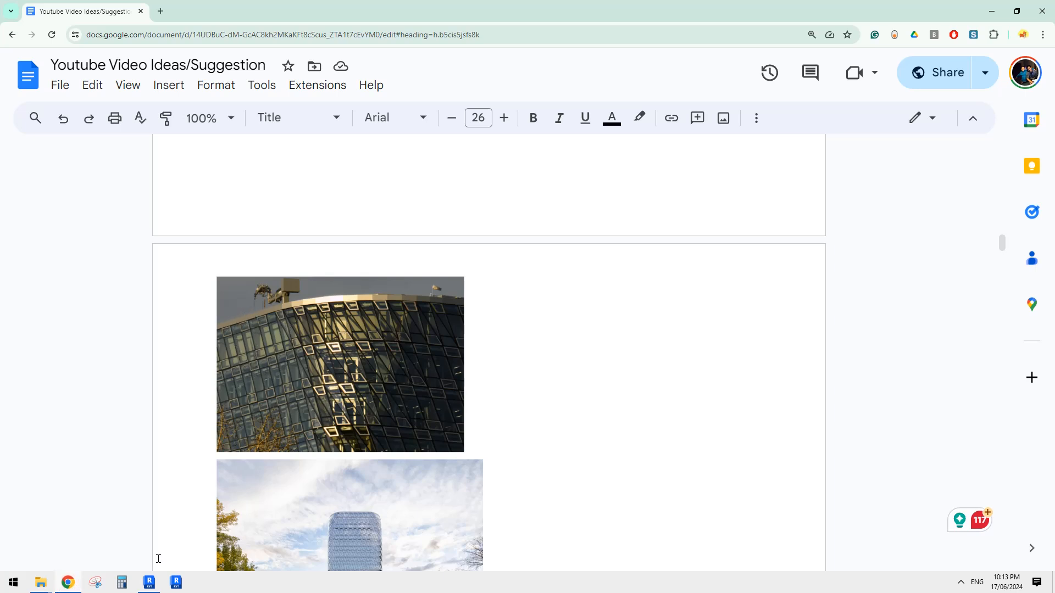
{"action": "left_click", "coordinate": [149, 583]}
{"action": "scroll", "coordinate": [312, 308], "scroll_direction": "up", "scroll_amount": 3}
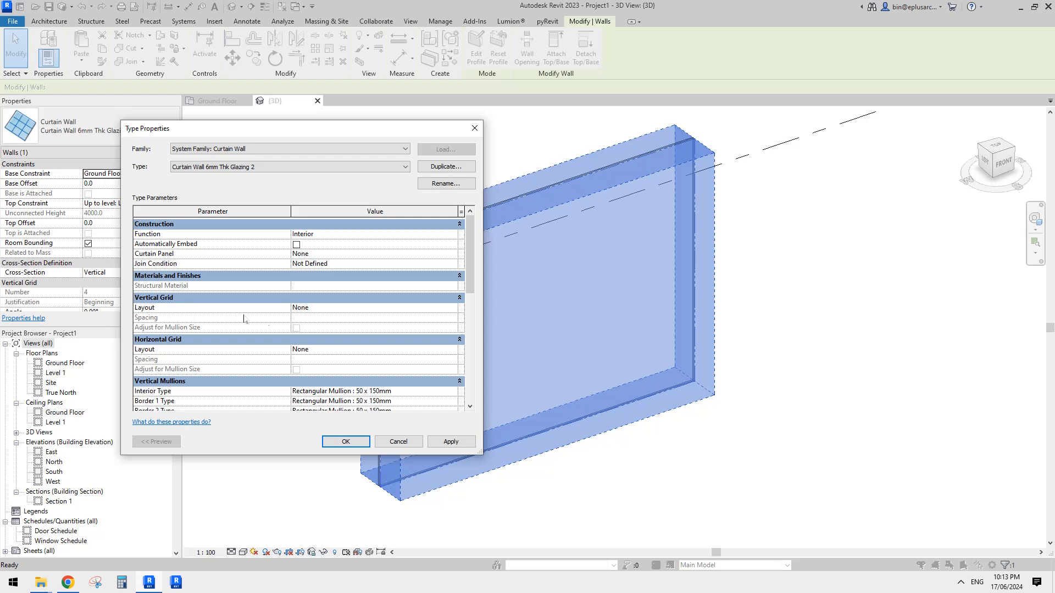
{"action": "left_click", "coordinate": [317, 308]}
{"action": "left_click", "coordinate": [452, 309]}
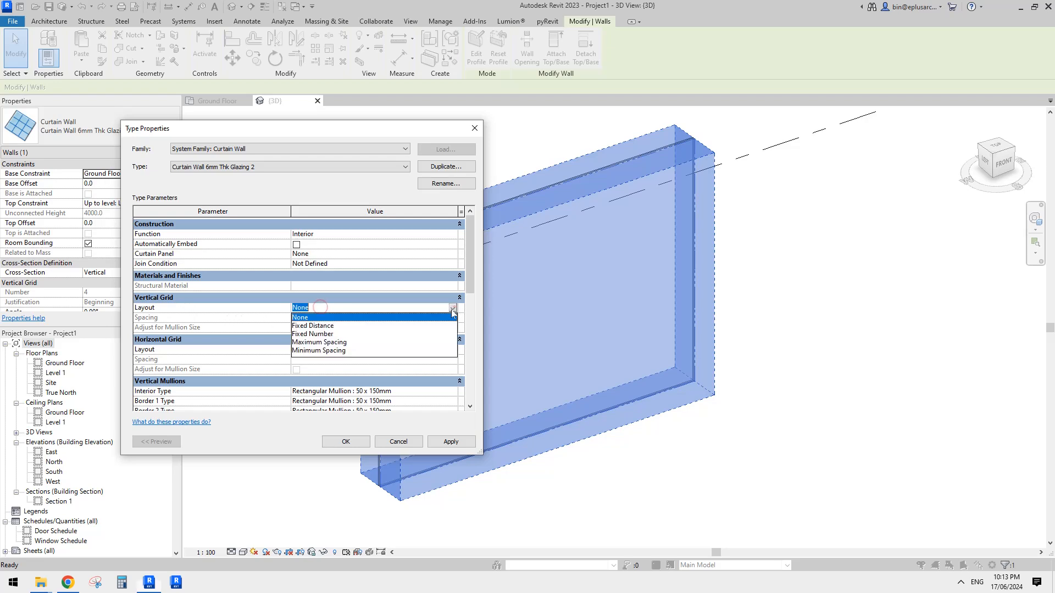
{"action": "left_click", "coordinate": [321, 343]}
{"action": "left_click", "coordinate": [329, 318]}
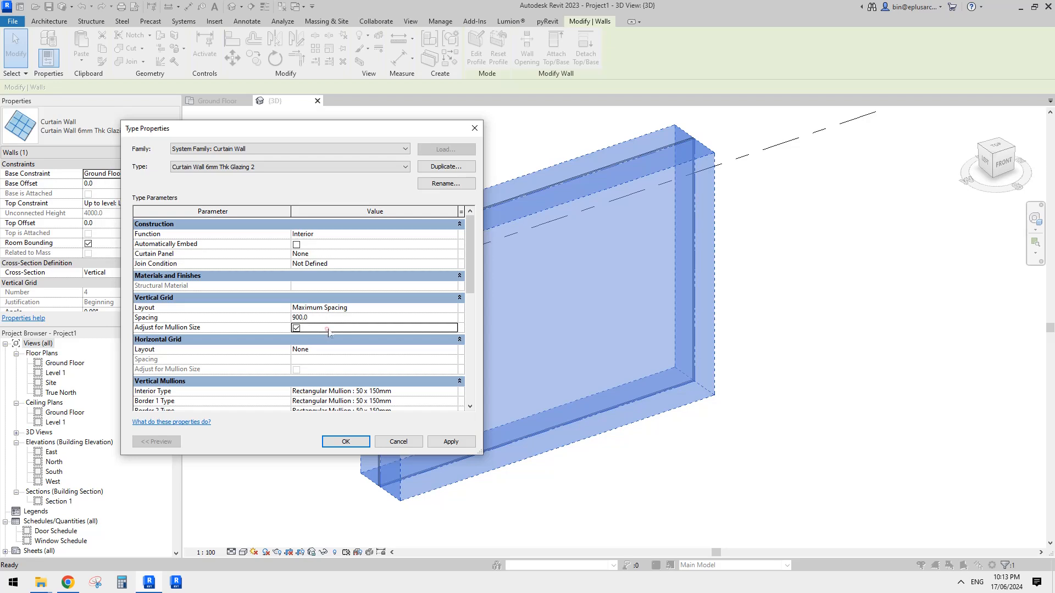
{"action": "left_click", "coordinate": [359, 309]}
- Recheck the facade photo in Google Docs, keep the horizontal grid layout at None, and apply the curtain wall type changes
{"action": "left_click", "coordinate": [76, 575]}
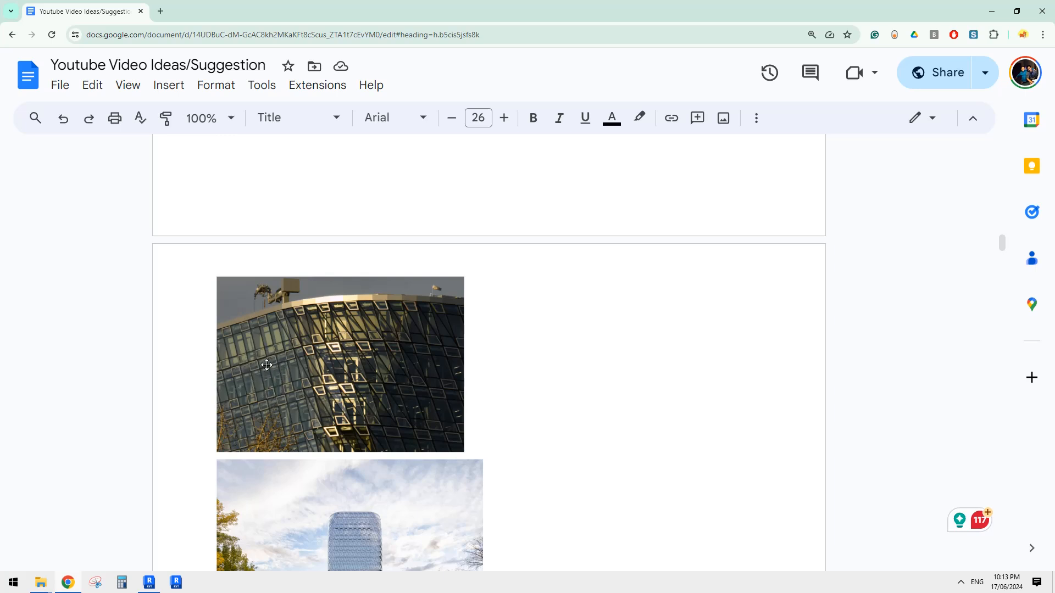
{"action": "left_click", "coordinate": [152, 583]}
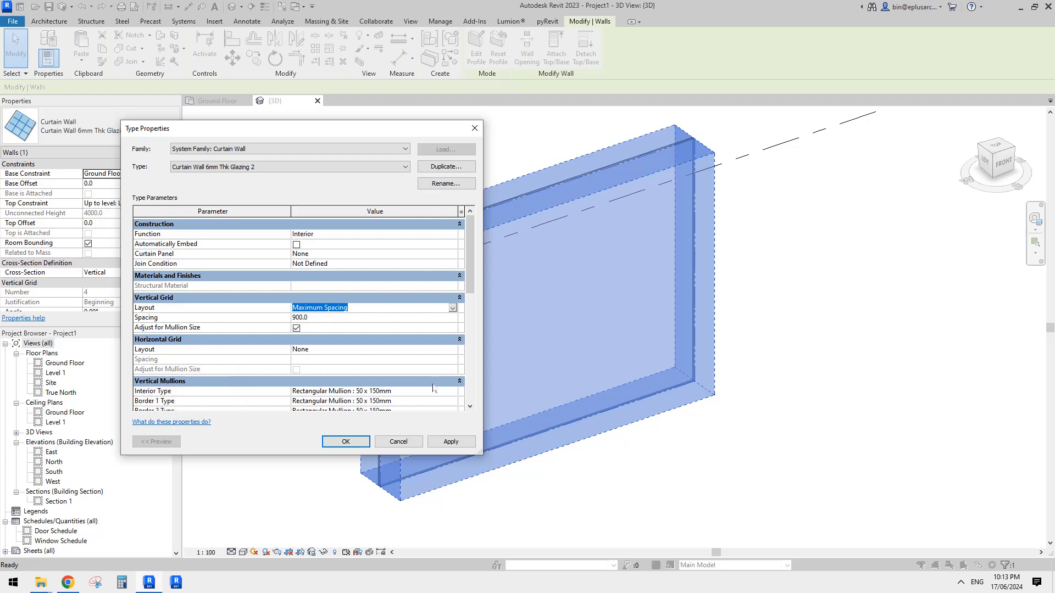
{"action": "left_click", "coordinate": [332, 351]}
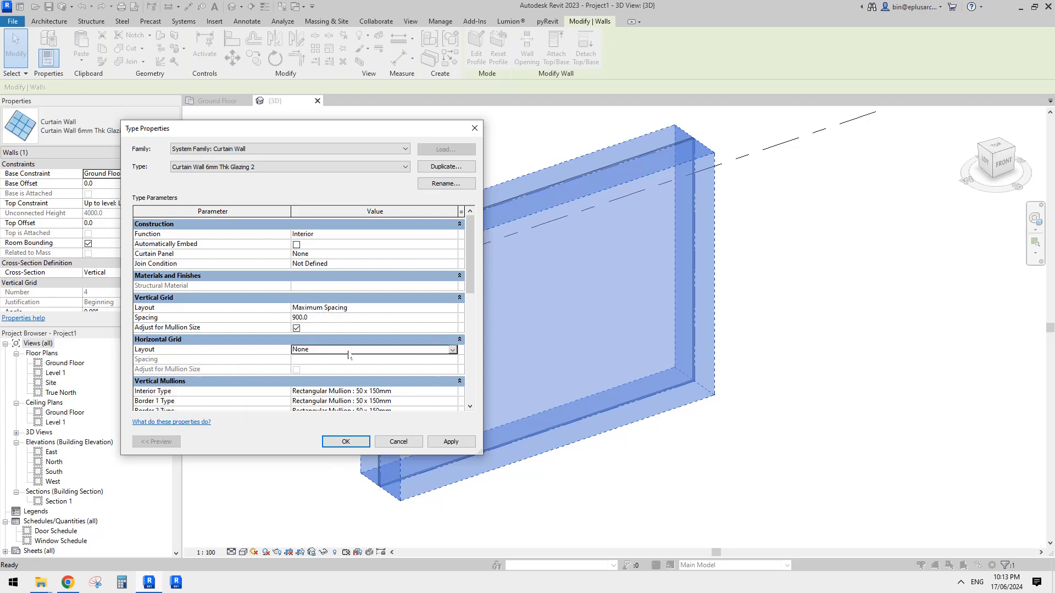
{"action": "left_click", "coordinate": [347, 443]}
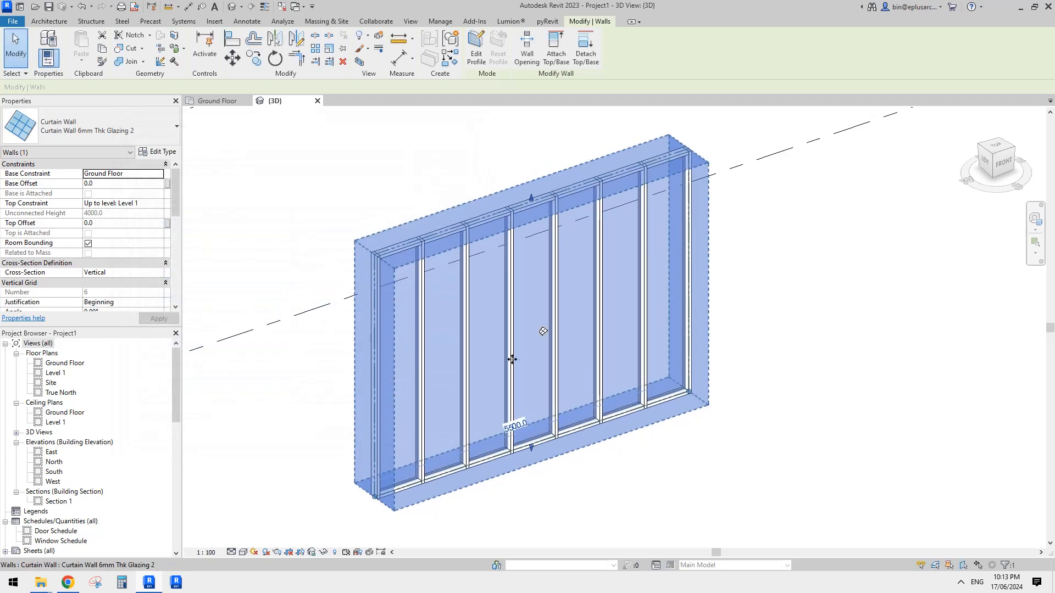
{"action": "left_click", "coordinate": [49, 21]}
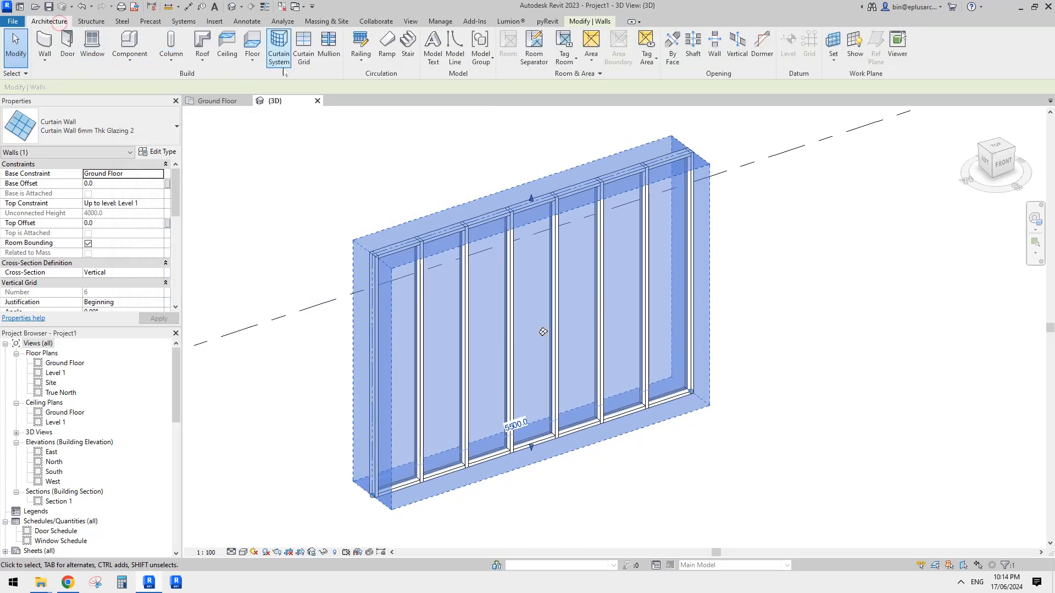
{"action": "left_click", "coordinate": [312, 60]}
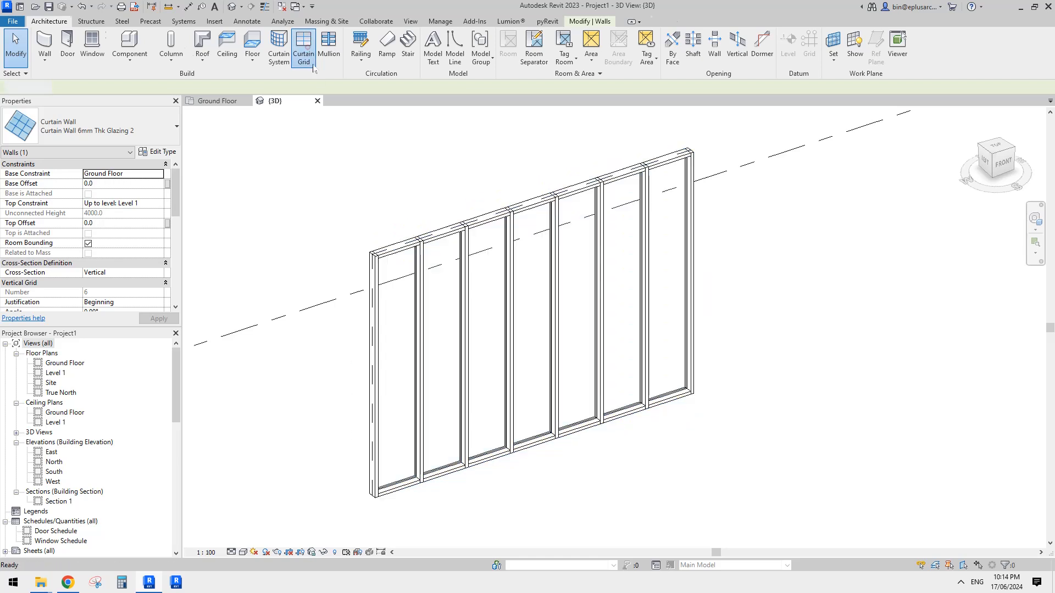
{"action": "scroll", "coordinate": [547, 406], "scroll_direction": "up", "scroll_amount": 2}
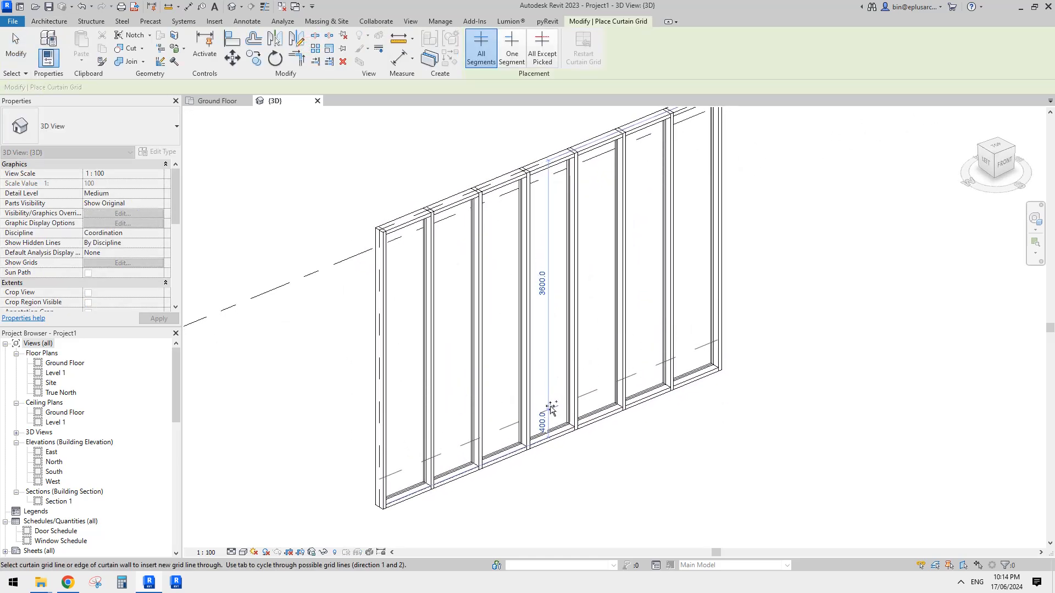
{"action": "scroll", "coordinate": [551, 371], "scroll_direction": "down", "scroll_amount": 2}
{"action": "middle_click_drag", "start_coordinate": [550, 371], "coordinate": [441, 268], "text": "shift"}
{"action": "scroll", "coordinate": [561, 343], "scroll_direction": "down", "scroll_amount": 2}
{"action": "middle_click_drag", "start_coordinate": [560, 343], "coordinate": [739, 317]}
{"action": "middle_click_drag", "start_coordinate": [738, 317], "coordinate": [554, 287], "text": "shift"}
{"action": "middle_click_drag", "start_coordinate": [750, 321], "coordinate": [519, 346], "text": "shift"}
{"action": "key", "text": "Escape"}
- Select the whole curtain wall and set its top offset to 4000 mm above Level 1
{"action": "middle_click_drag", "start_coordinate": [519, 346], "coordinate": [608, 345], "text": "shift"}
{"action": "scroll", "coordinate": [594, 325], "scroll_direction": "up", "scroll_amount": 2}
{"action": "key", "text": "Tab"}
{"action": "left_click", "coordinate": [533, 311]}
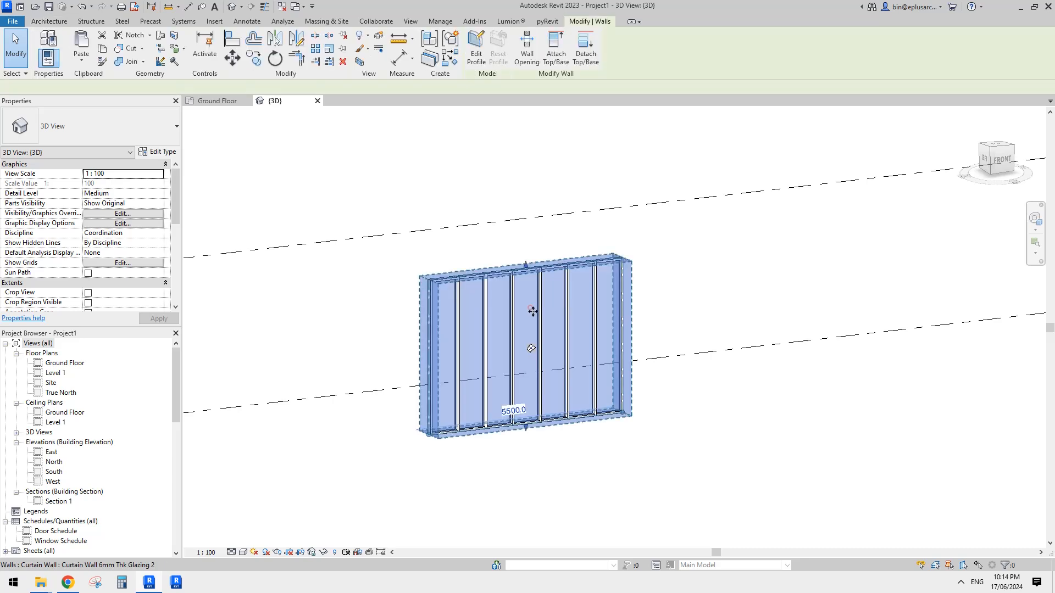
{"action": "middle_click_drag", "start_coordinate": [533, 311], "coordinate": [556, 315], "text": "shift"}
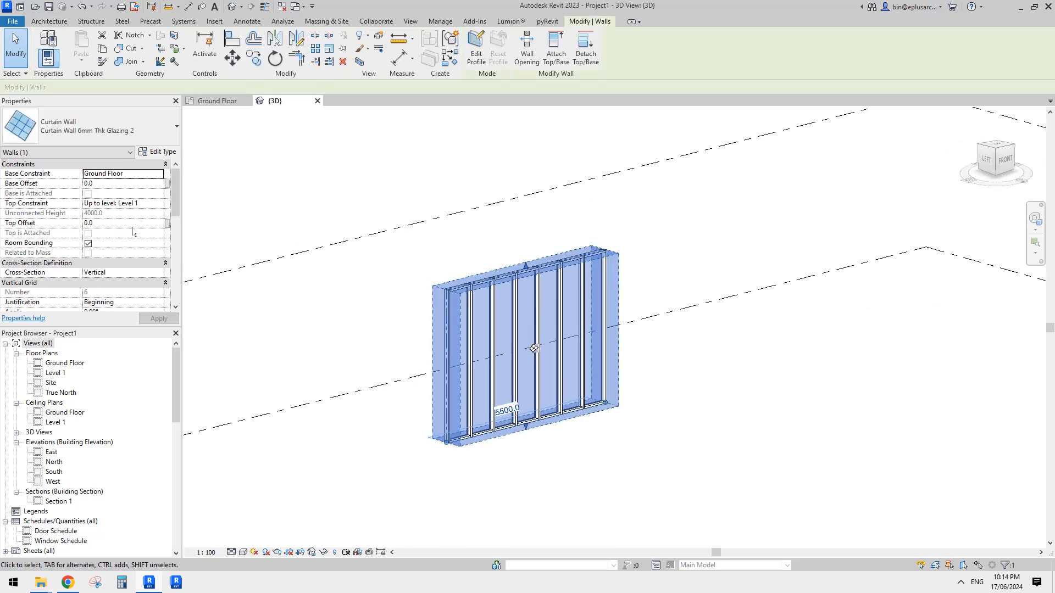
{"action": "left_click", "coordinate": [133, 224]}
{"action": "type", "text": "400"}
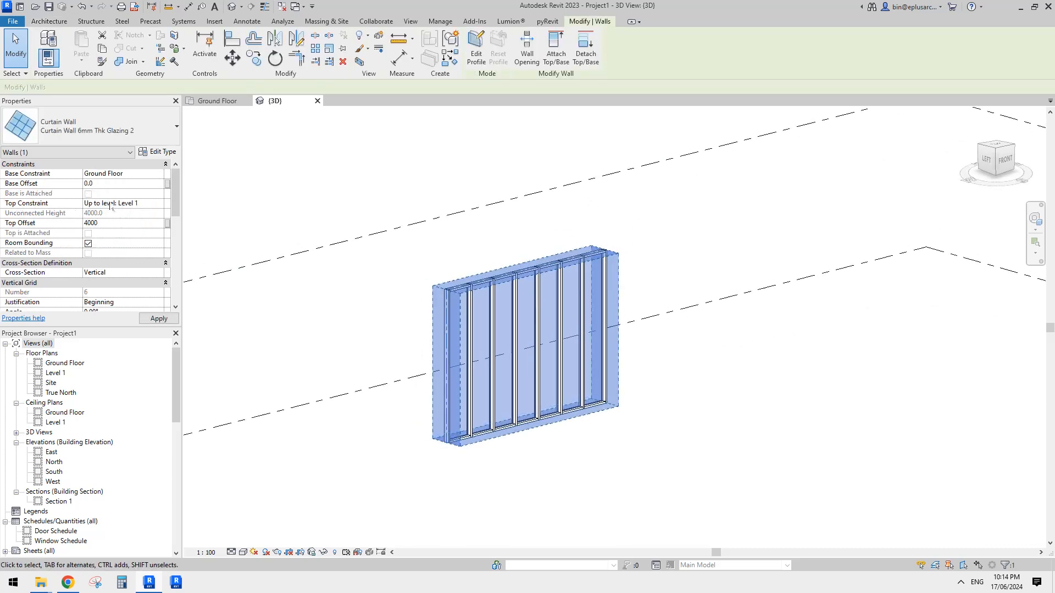
{"action": "key", "text": "Escape"}
- Place horizontal curtain grid lines across all segments, one 900 mm above the wall's base and another 2200 mm above that
{"action": "middle_click_drag", "start_coordinate": [580, 264], "coordinate": [560, 293]}
{"action": "middle_click_drag", "start_coordinate": [339, 173], "coordinate": [313, 181]}
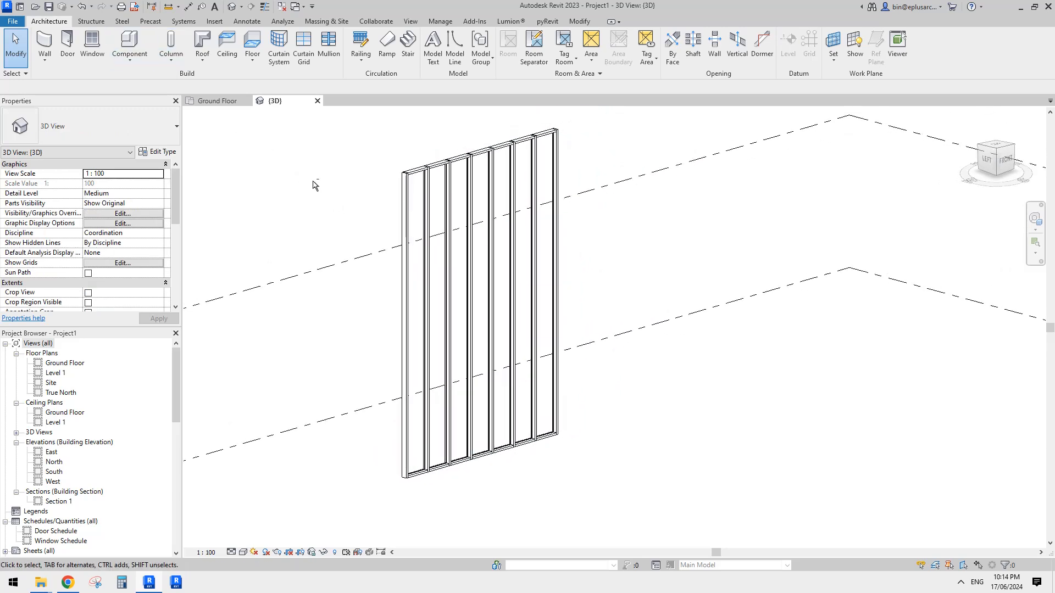
{"action": "left_click", "coordinate": [306, 59]}
{"action": "scroll", "coordinate": [547, 405], "scroll_direction": "up", "scroll_amount": 2}
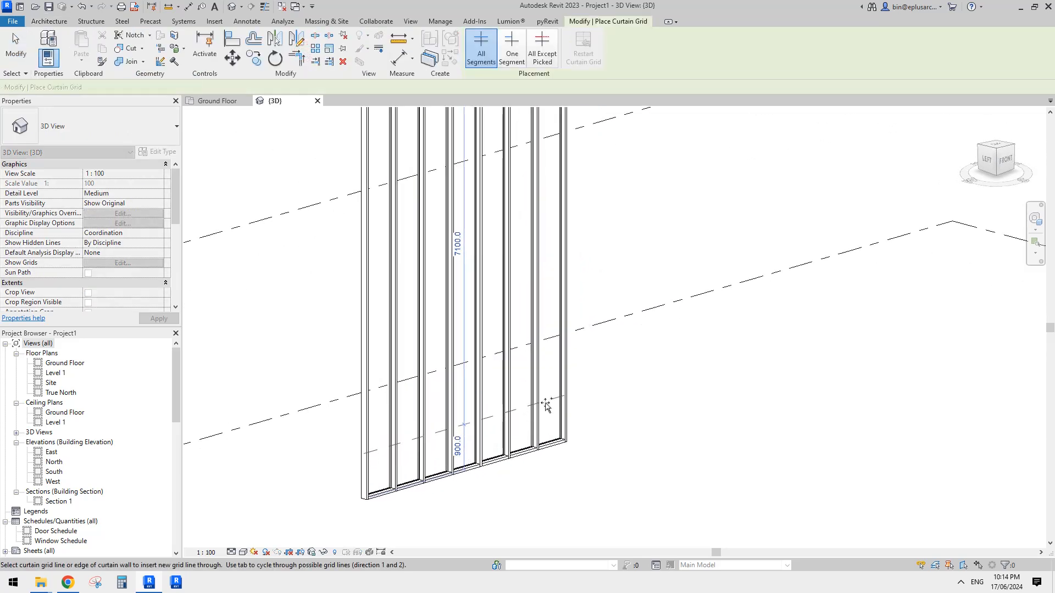
{"action": "left_click", "coordinate": [544, 401]}
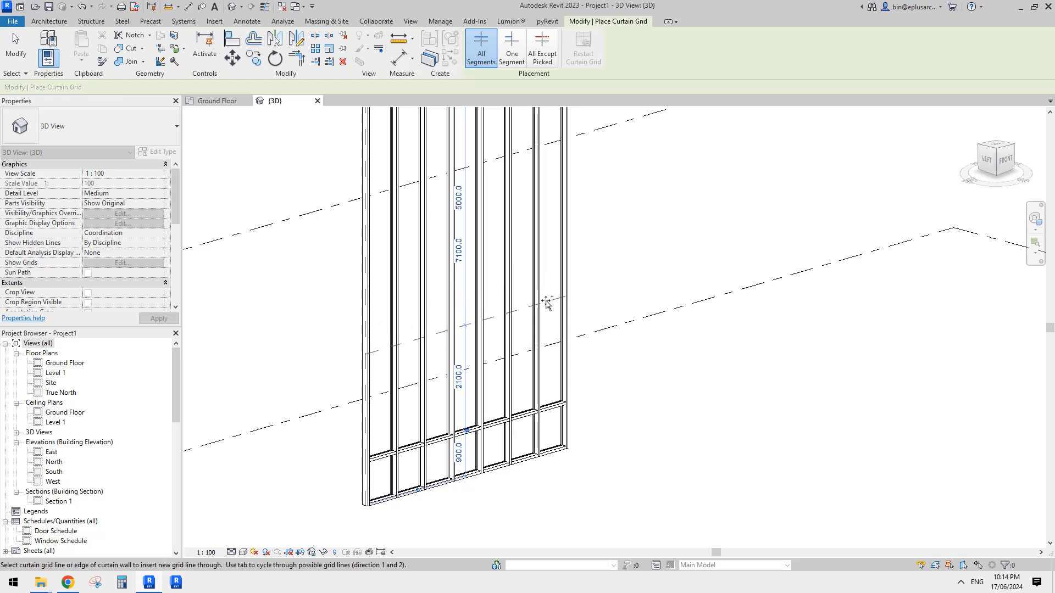
{"action": "middle_click_drag", "start_coordinate": [551, 295], "coordinate": [560, 290]}
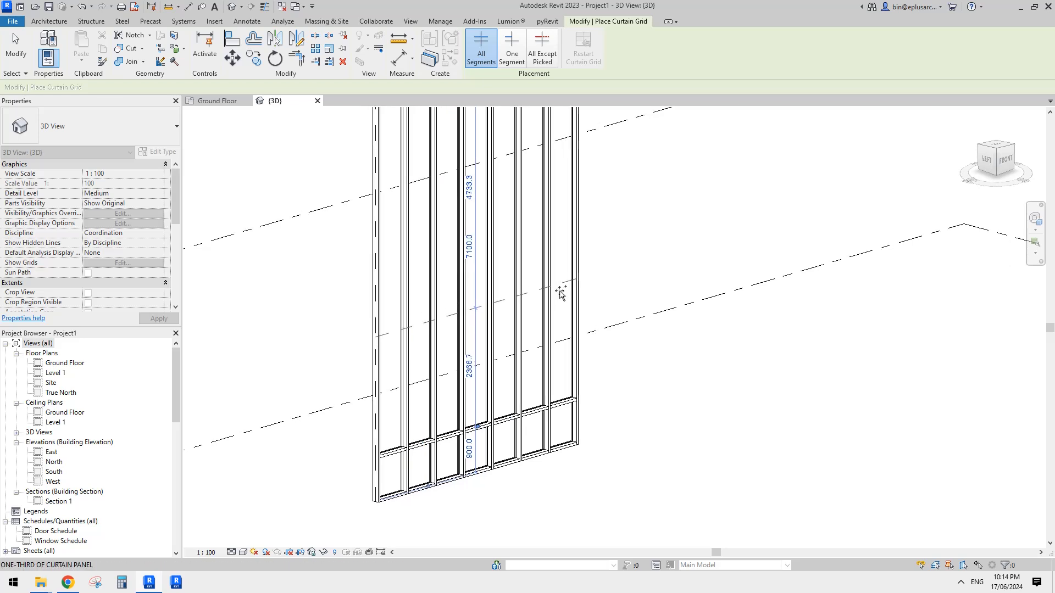
{"action": "scroll", "coordinate": [560, 299], "scroll_direction": "up", "scroll_amount": 1}
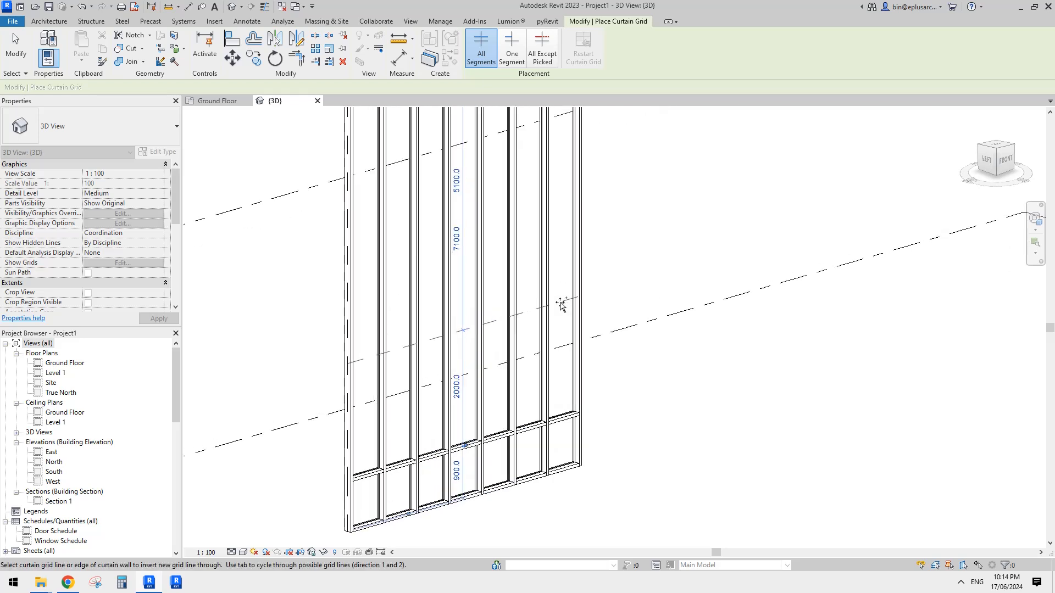
{"action": "left_click", "coordinate": [567, 291]}
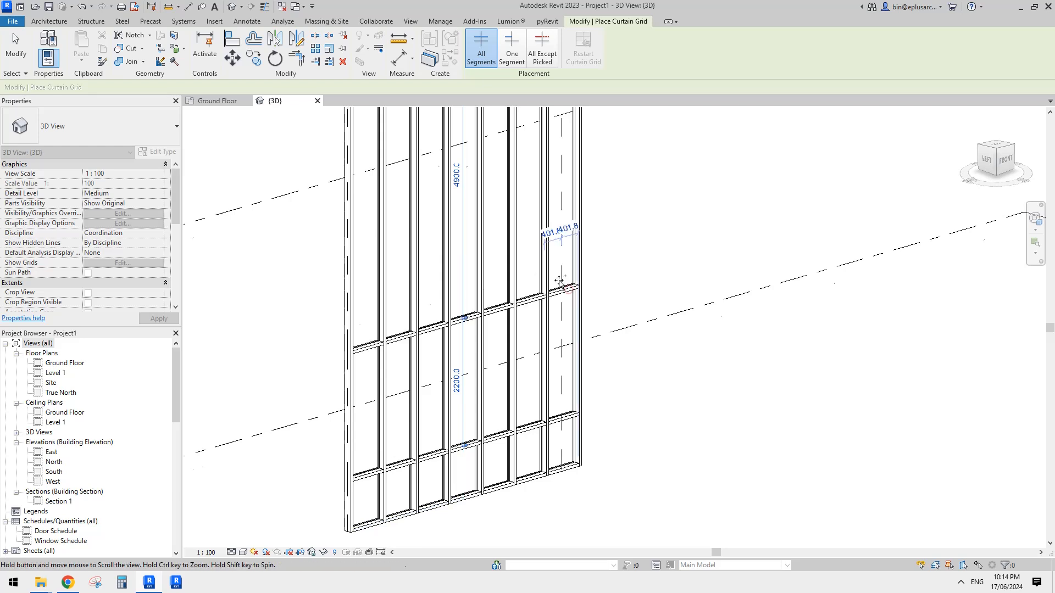
- Add three more horizontal curtain grid lines upward at successive spacings of 900, 900 and 2200 mm
{"action": "left_click", "coordinate": [564, 280]}
{"action": "scroll", "coordinate": [564, 280], "scroll_direction": "down", "scroll_amount": 1}
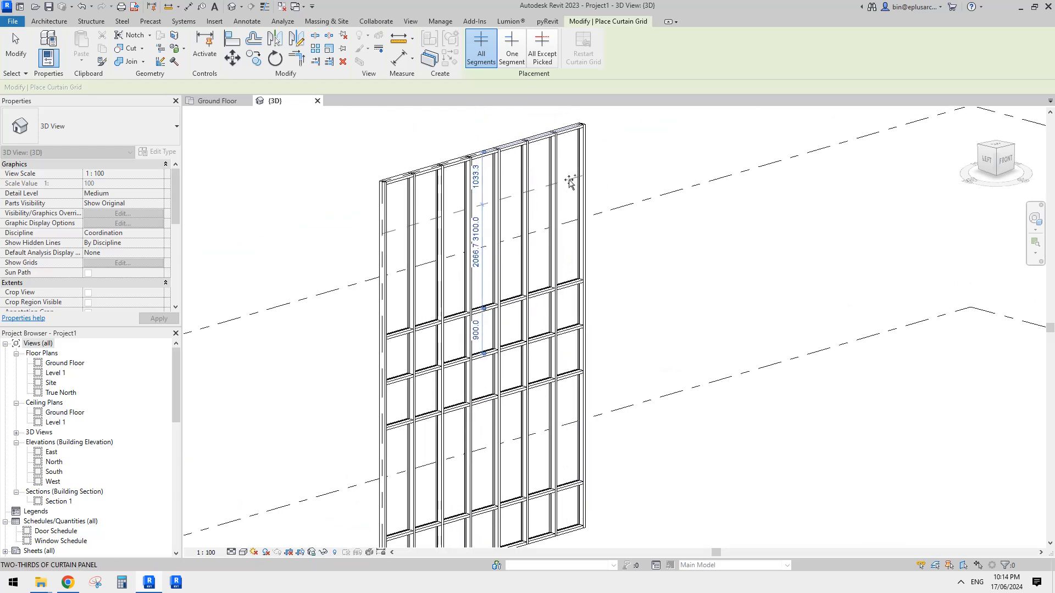
{"action": "scroll", "coordinate": [569, 174], "scroll_direction": "up", "scroll_amount": 1}
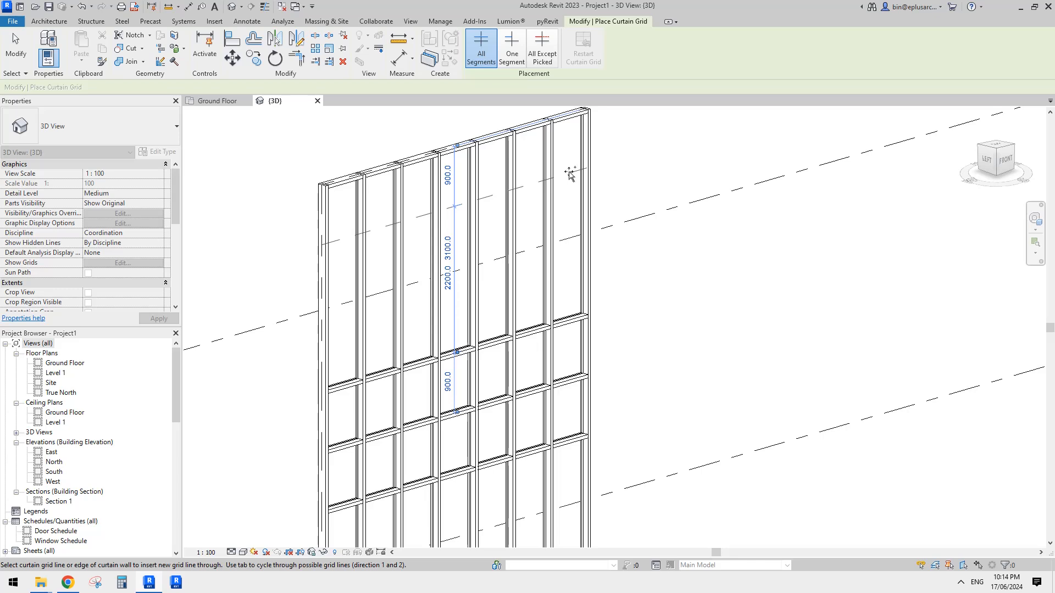
{"action": "left_click", "coordinate": [570, 175]}
{"action": "scroll", "coordinate": [563, 233], "scroll_direction": "down", "scroll_amount": 2}
{"action": "key", "text": "Escape"}
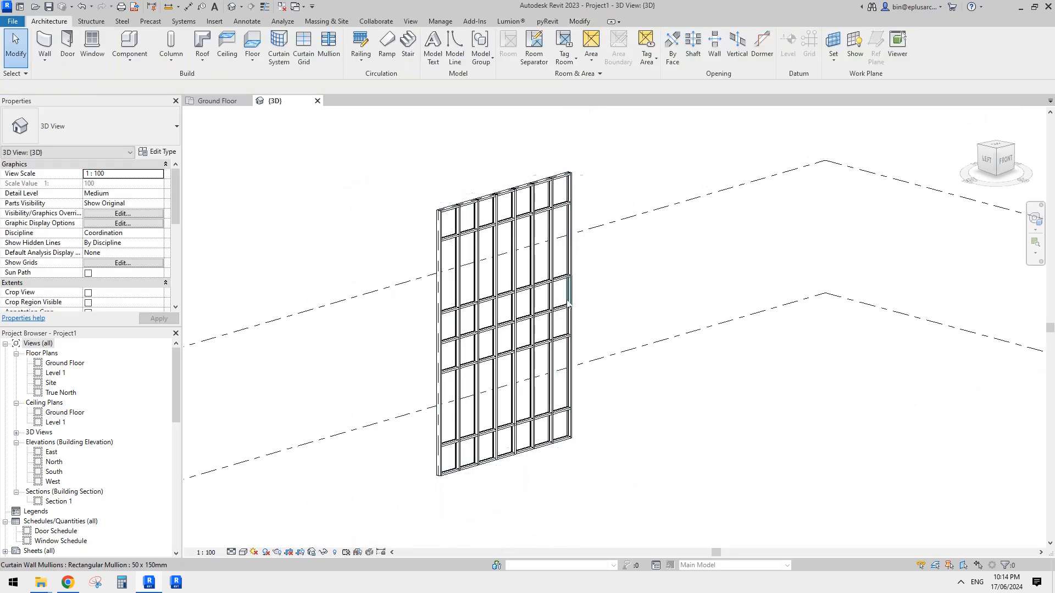
- Compare the curtain wall's row and column layout with the reference facade photo in Google Docs
{"action": "left_click", "coordinate": [72, 586]}
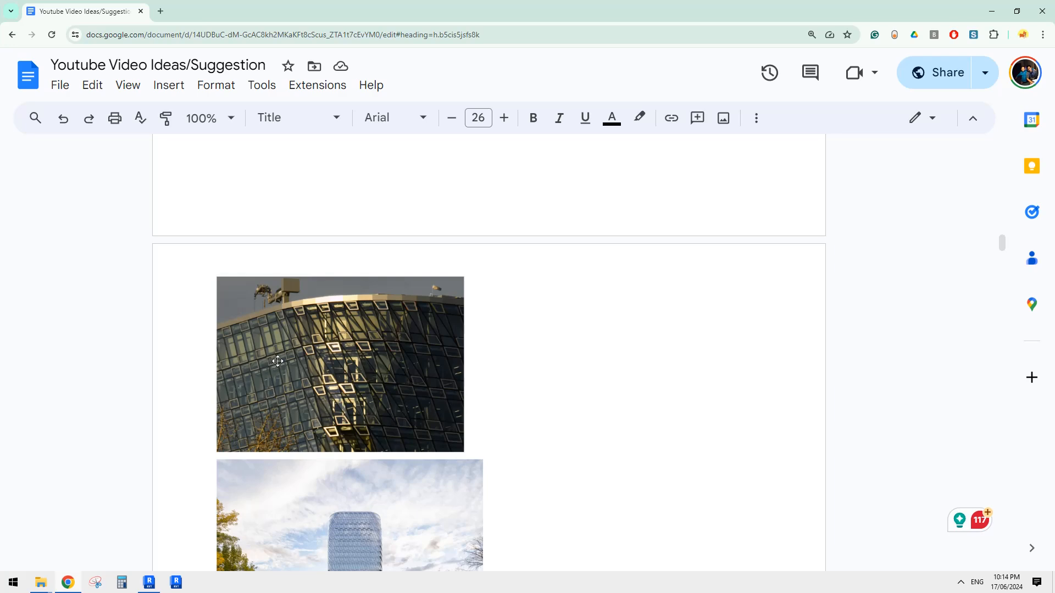
{"action": "left_click", "coordinate": [156, 585]}
{"action": "scroll", "coordinate": [535, 333], "scroll_direction": "up", "scroll_amount": 4}
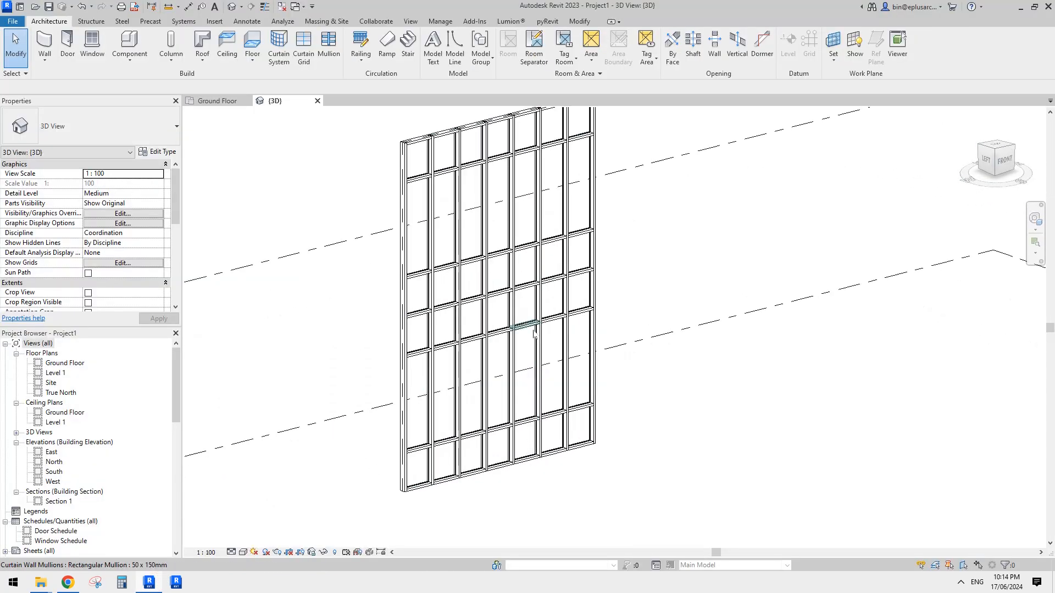
{"action": "scroll", "coordinate": [533, 335], "scroll_direction": "down", "scroll_amount": 1}
{"action": "middle_click_drag", "start_coordinate": [531, 352], "coordinate": [493, 375], "text": "shift"}
{"action": "scroll", "coordinate": [463, 379], "scroll_direction": "up", "scroll_amount": 1}
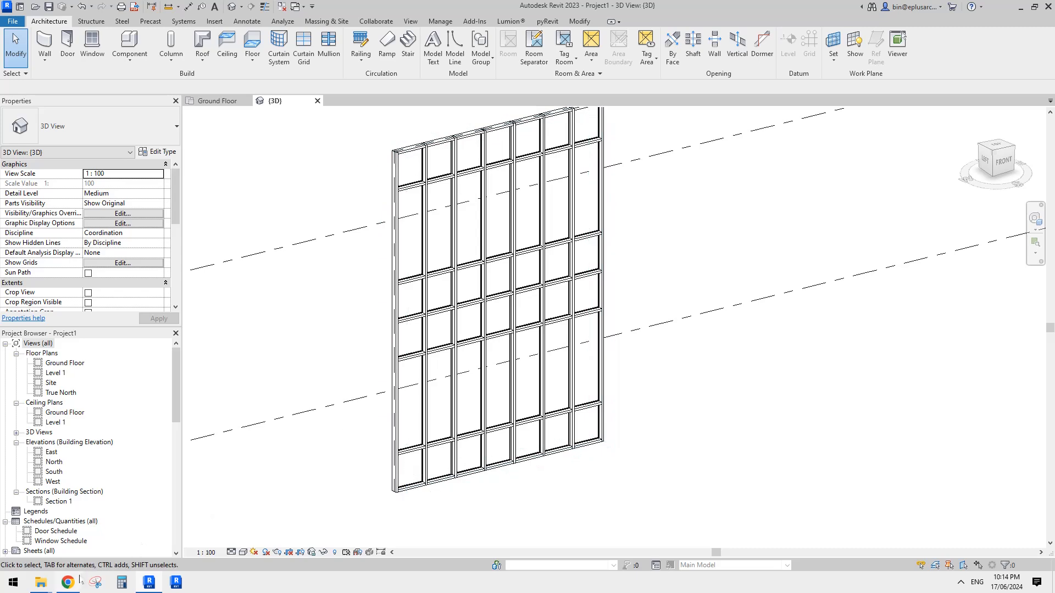
{"action": "left_click", "coordinate": [76, 582]}
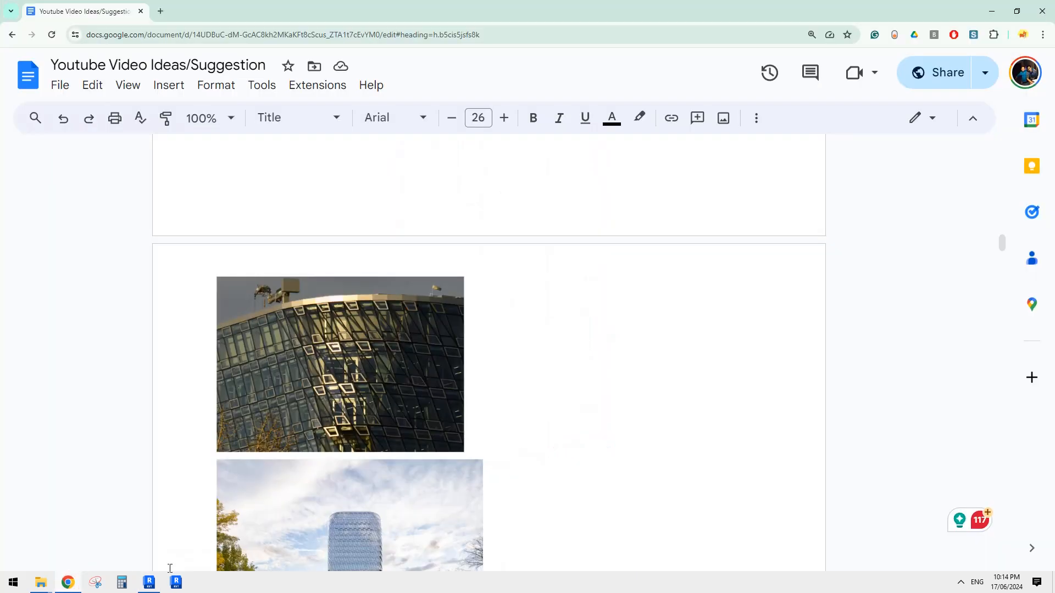
{"action": "left_click", "coordinate": [149, 586]}
{"action": "scroll", "coordinate": [494, 419], "scroll_direction": "up", "scroll_amount": 3}
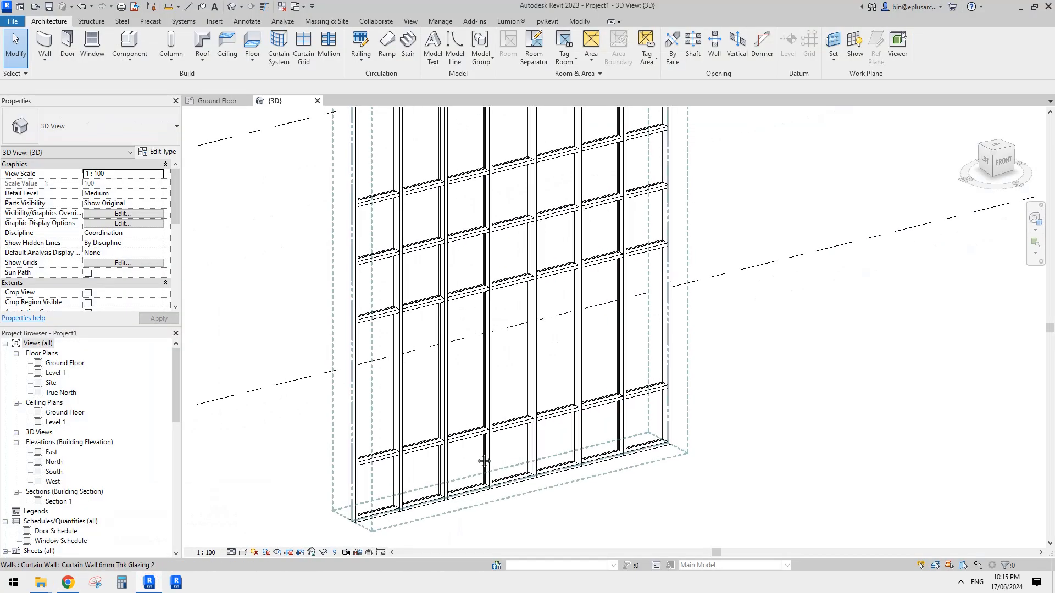
{"action": "middle_click_drag", "start_coordinate": [484, 461], "coordinate": [470, 400]}
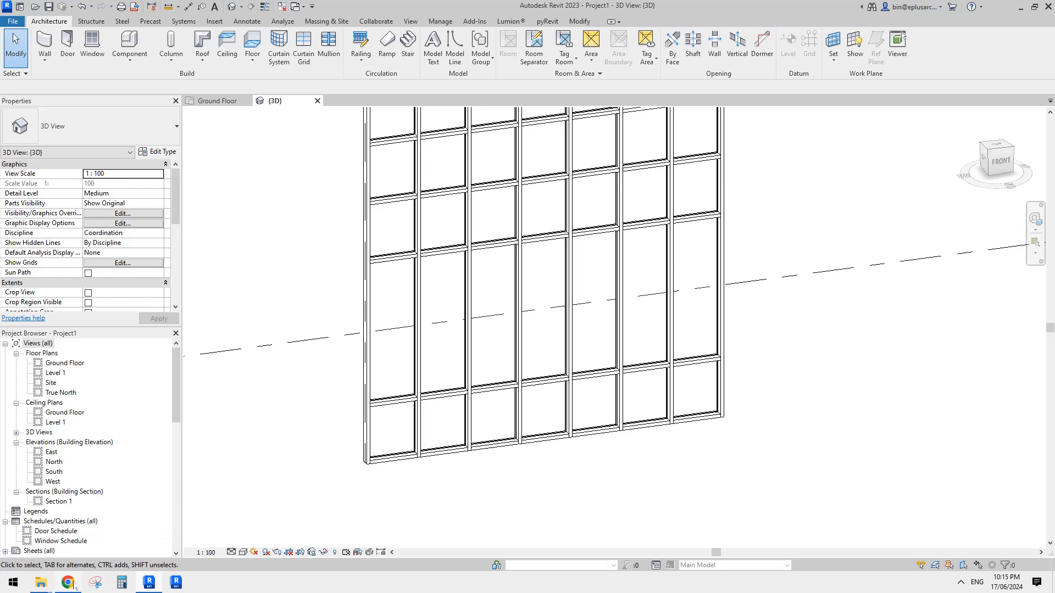
- Review the facade photo's window pattern again and inspect the second glazed panel in the curtain wall's lowest row
{"action": "left_click", "coordinate": [72, 583]}
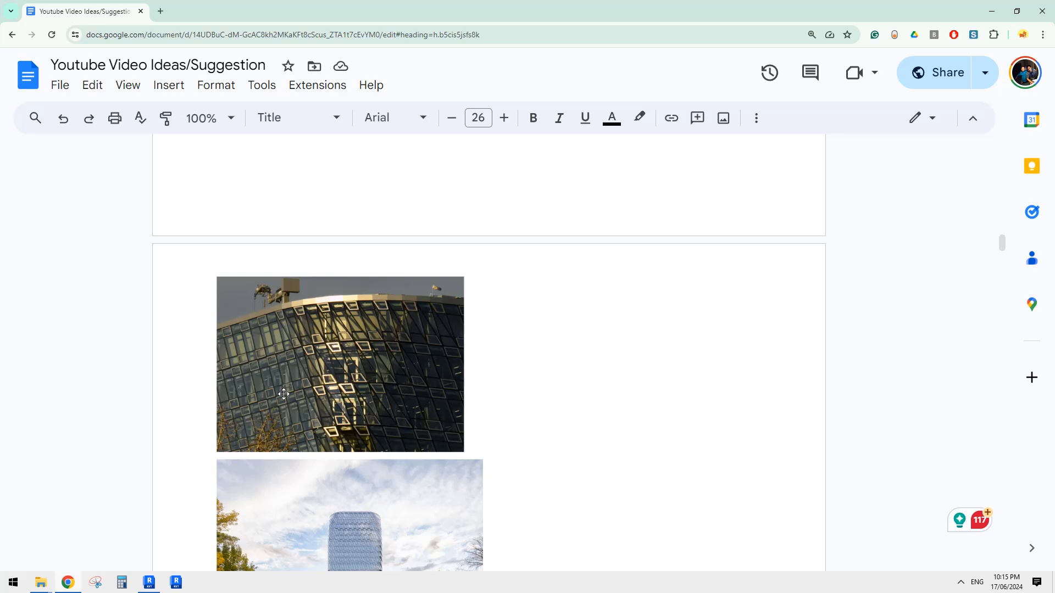
{"action": "left_click", "coordinate": [149, 583]}
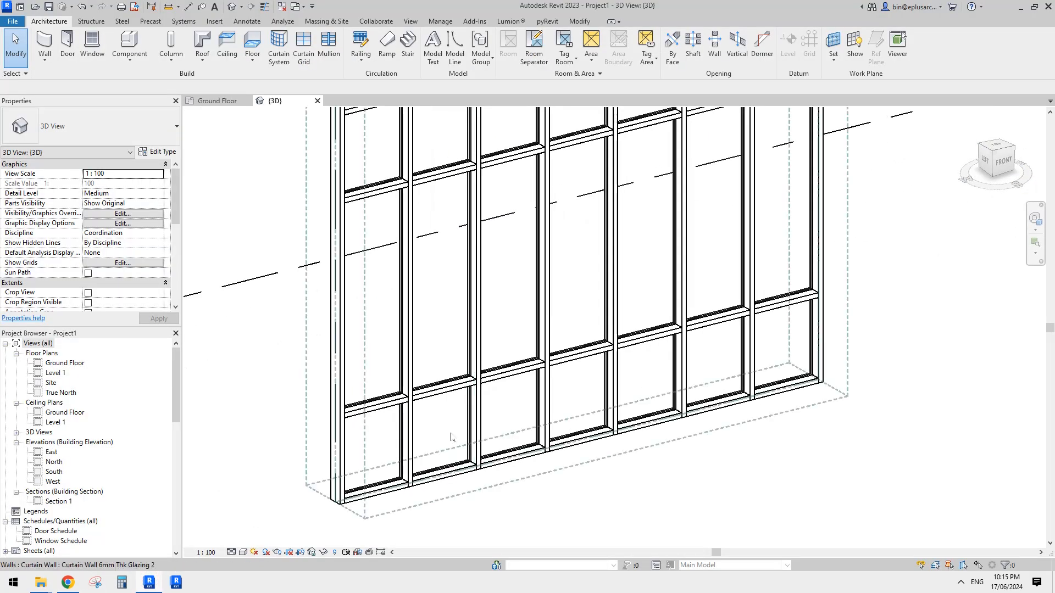
{"action": "scroll", "coordinate": [577, 407], "scroll_direction": "down", "scroll_amount": 1}
{"action": "middle_click_drag", "start_coordinate": [577, 407], "coordinate": [535, 392]}
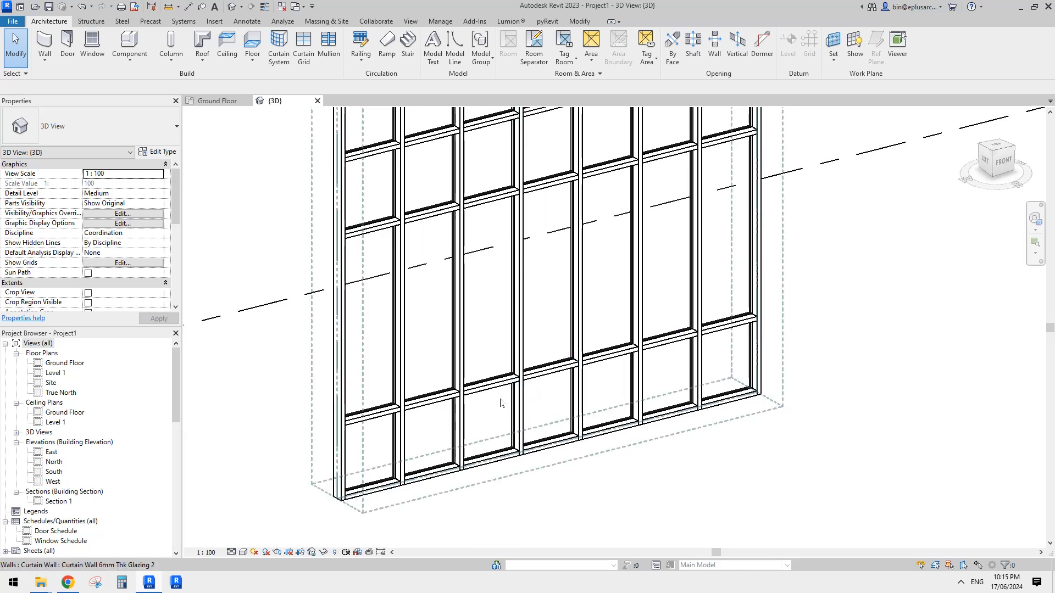
{"action": "middle_click_drag", "start_coordinate": [484, 414], "coordinate": [463, 406]}
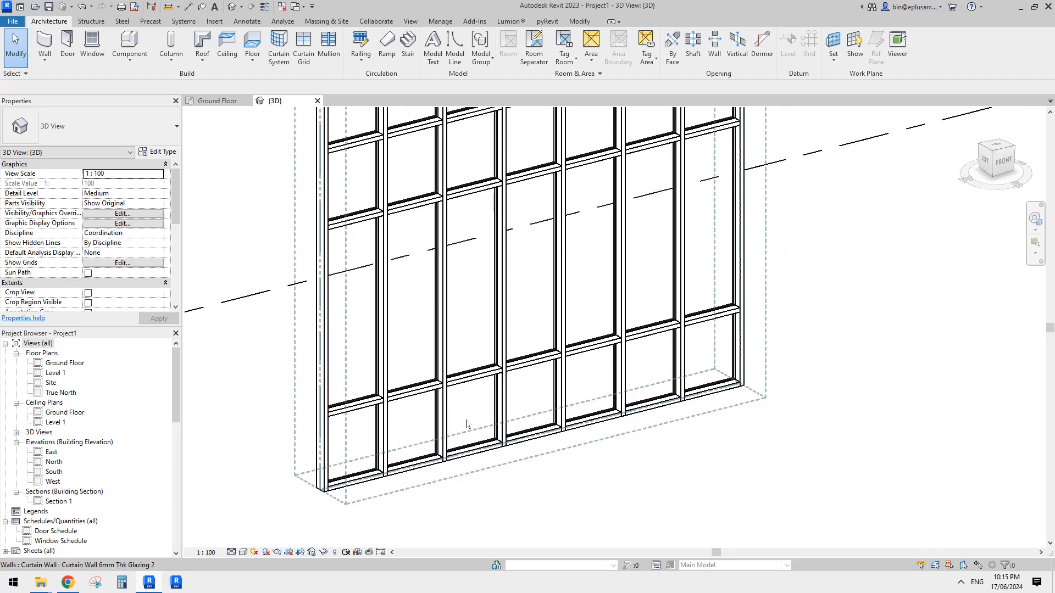
{"action": "left_click", "coordinate": [409, 429]}
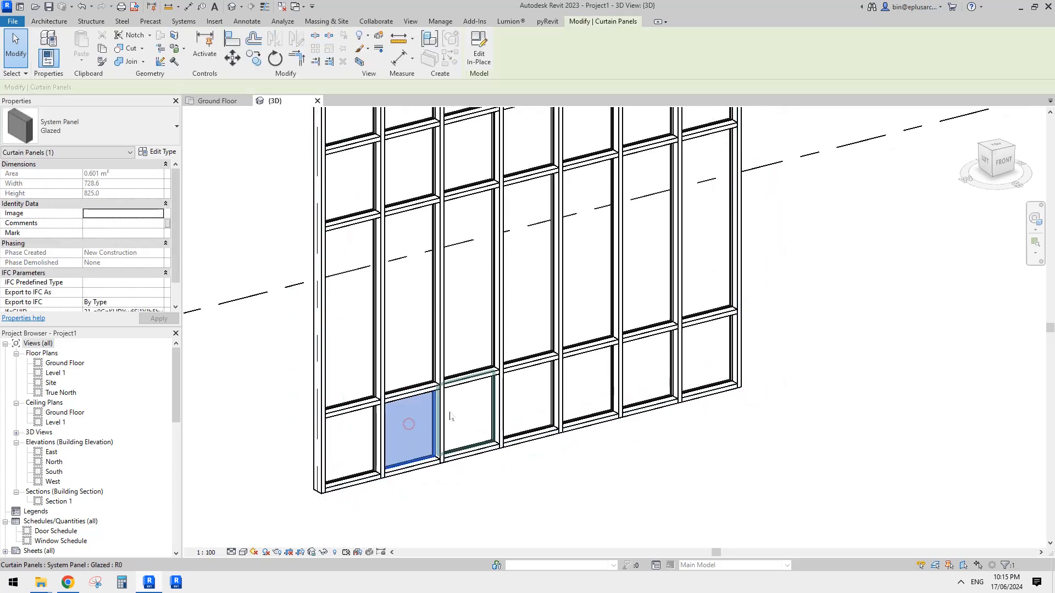
{"action": "left_click", "coordinate": [471, 497]}
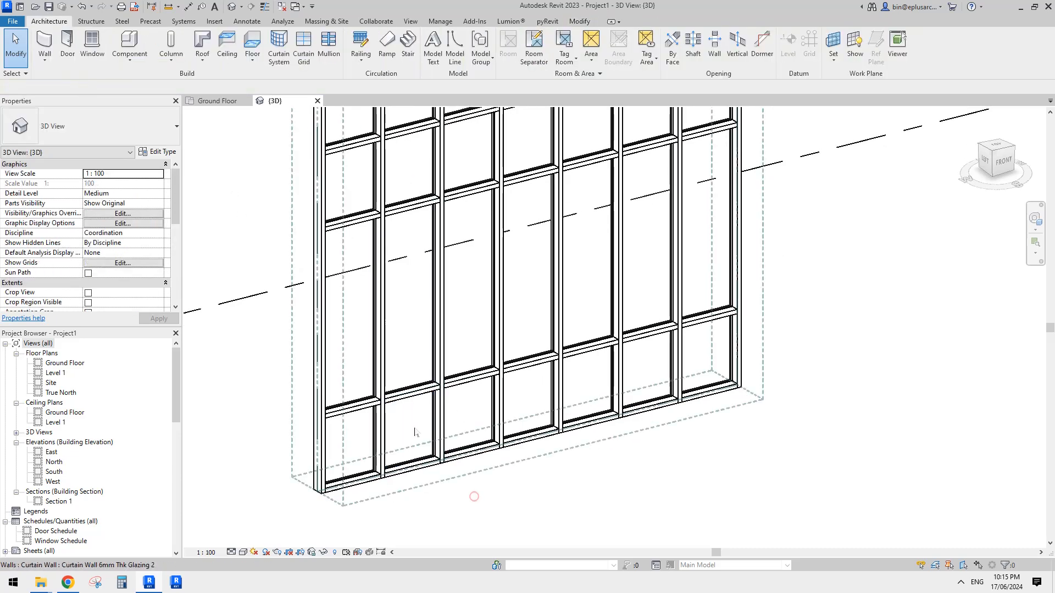
- Display the 3D view as Shaded and review the types available for the second panel in the curtain wall's lowest row
{"action": "middle_click_drag", "start_coordinate": [466, 470], "coordinate": [472, 476]}
{"action": "key", "text": "s"}
{"action": "key", "text": "d"}
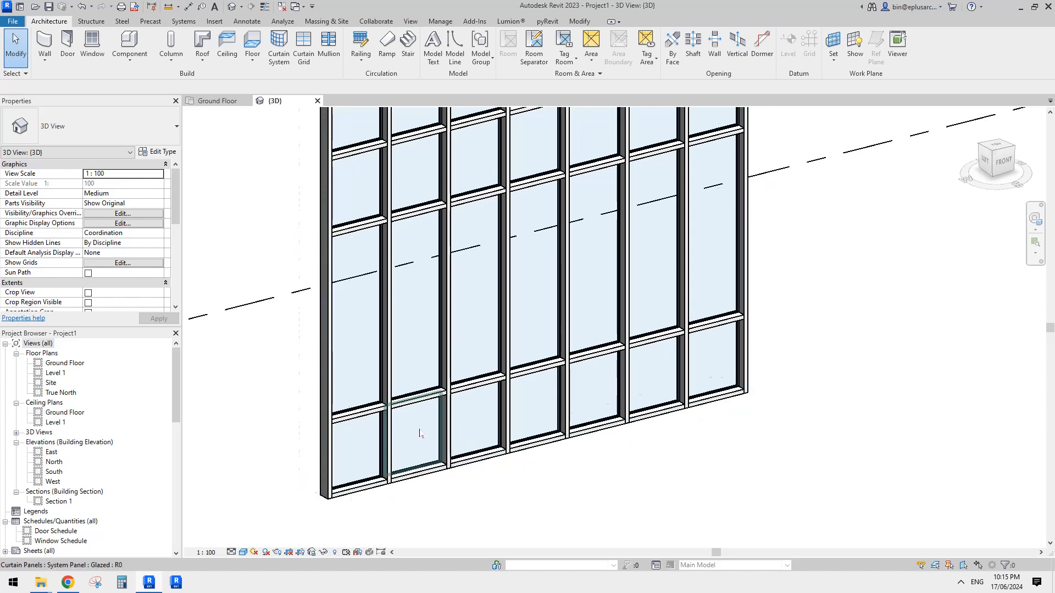
{"action": "left_click", "coordinate": [419, 429]}
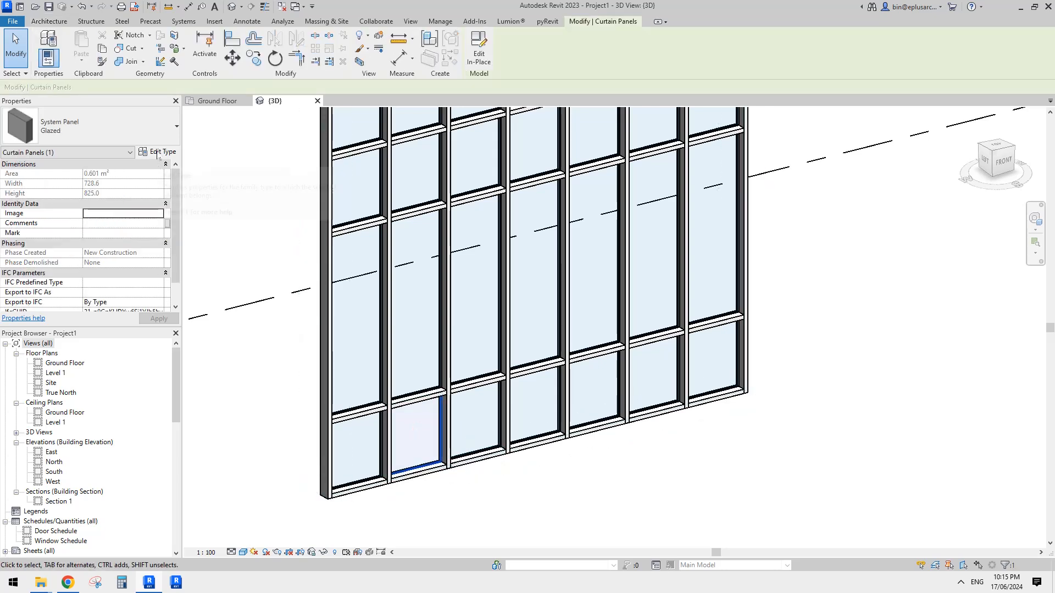
{"action": "left_click", "coordinate": [151, 134]}
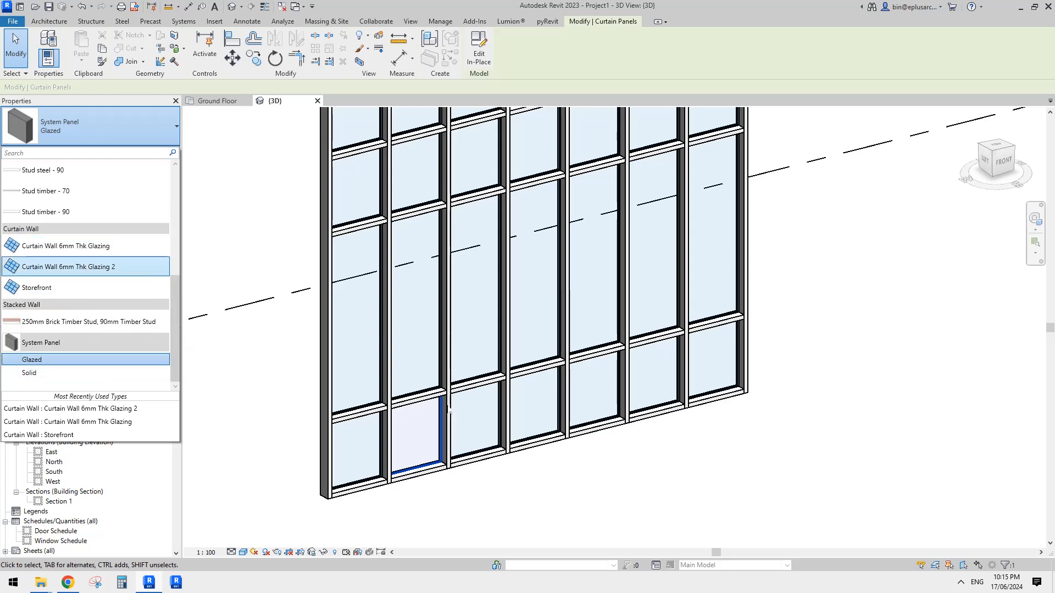
{"action": "key", "text": "Escape"}
{"action": "key", "text": "Escape"}
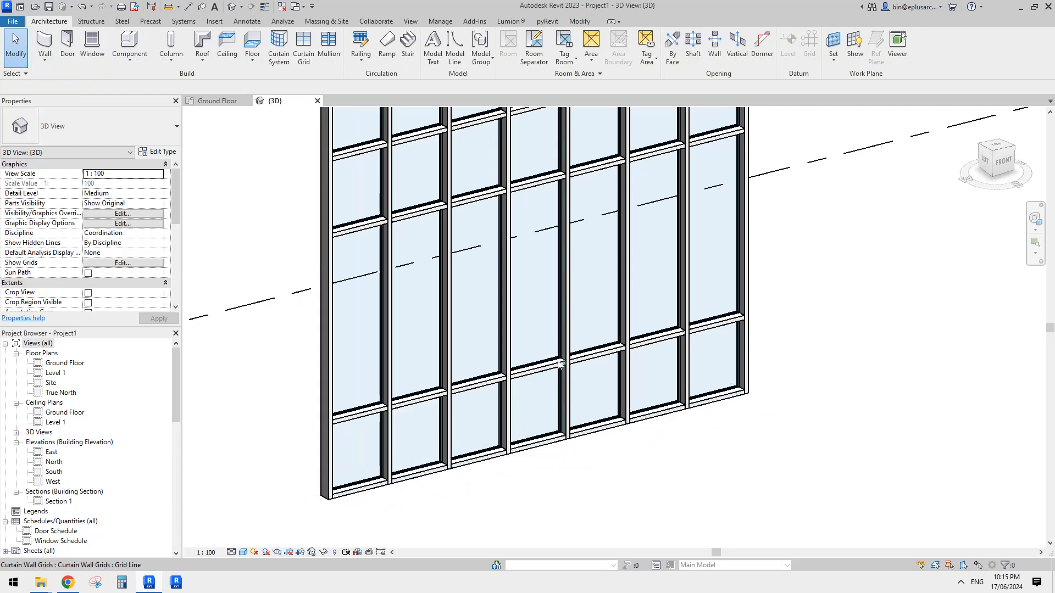
- Start a similar wall from the curtain wall and duplicate its type under the name "window"
{"action": "scroll", "coordinate": [556, 365], "scroll_direction": "down", "scroll_amount": 2}
{"action": "middle_click_drag", "start_coordinate": [555, 365], "coordinate": [523, 364], "text": "shift"}
{"action": "left_click", "coordinate": [518, 348]}
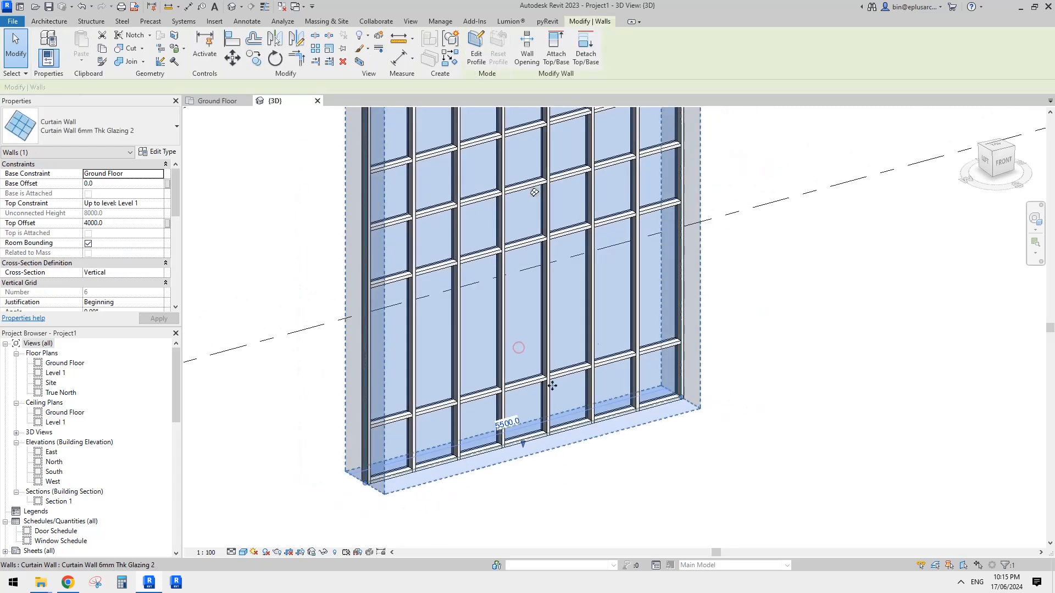
{"action": "middle_click_drag", "start_coordinate": [526, 298], "coordinate": [520, 318]}
{"action": "key", "text": "c"}
{"action": "key", "text": "s"}
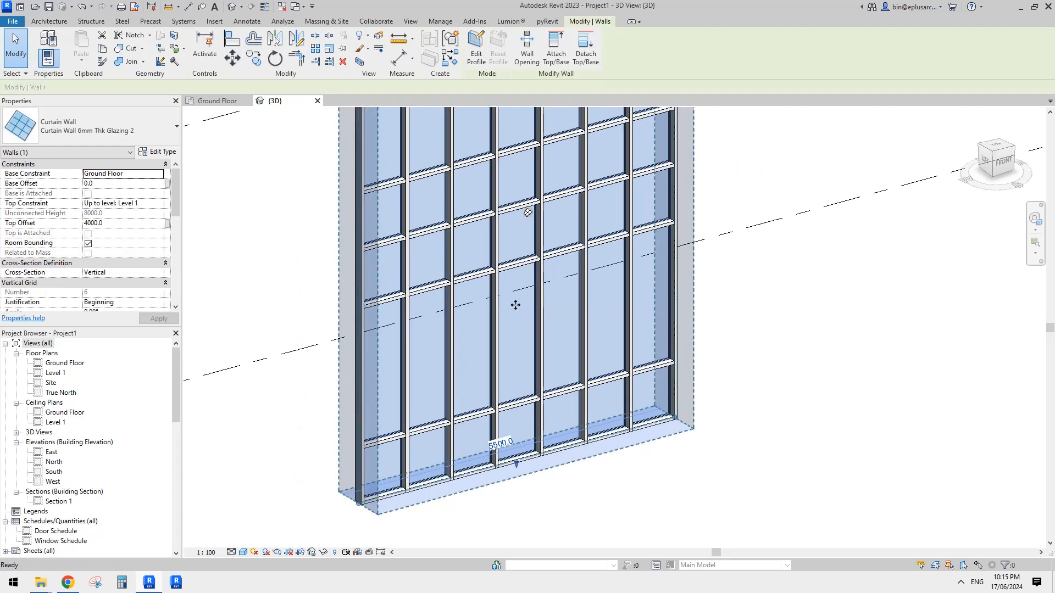
{"action": "left_click", "coordinate": [163, 154]}
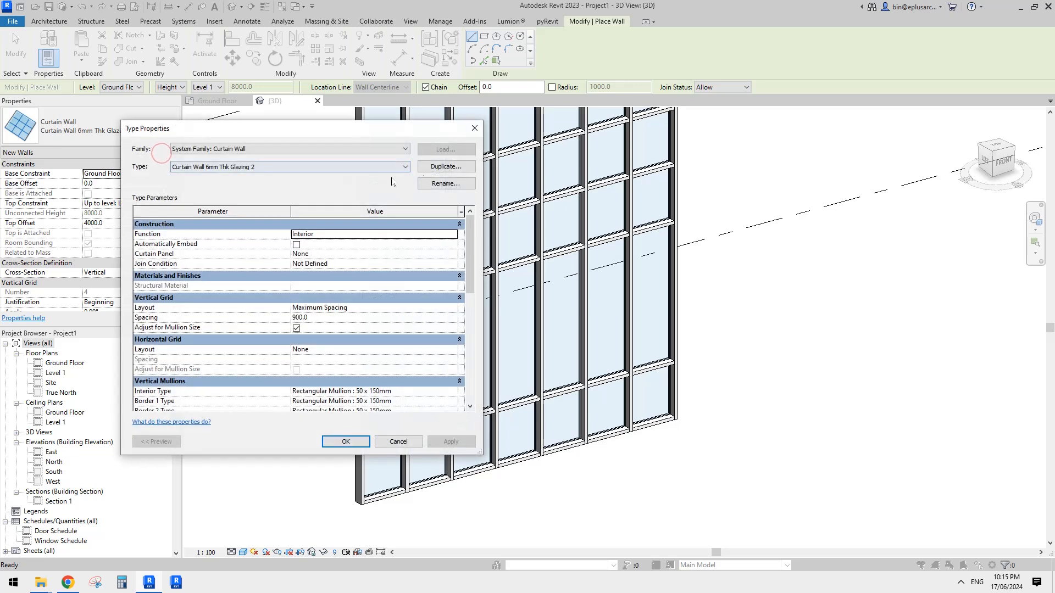
{"action": "left_click", "coordinate": [442, 166]}
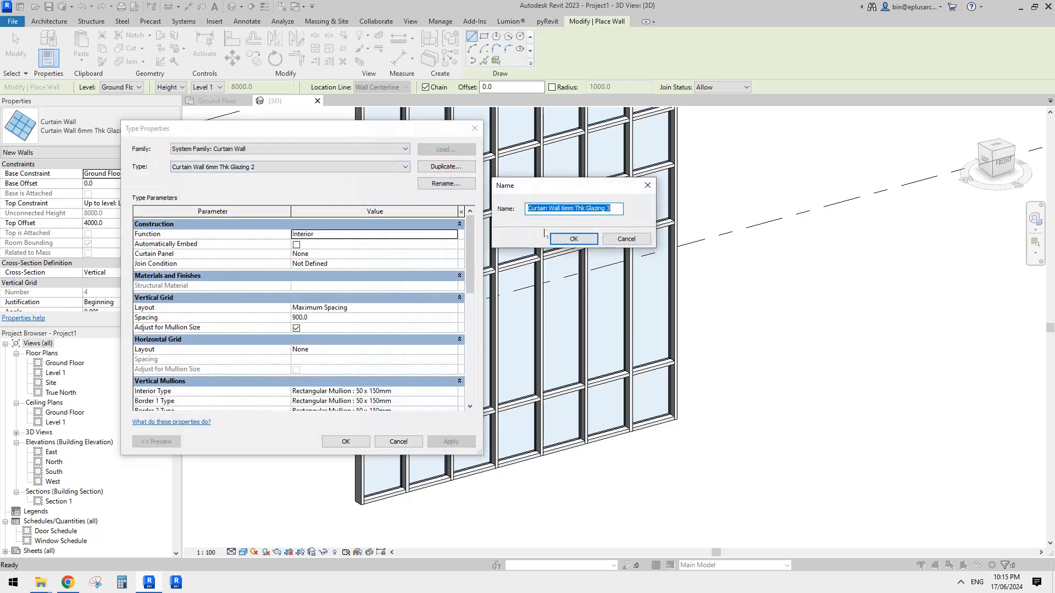
{"action": "type", "text": "W"}
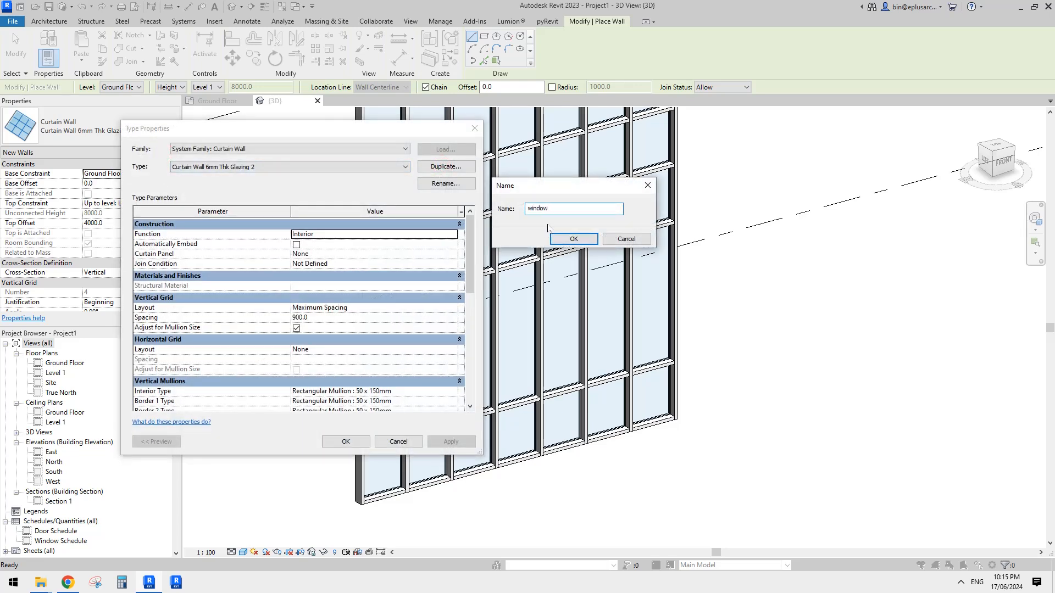
{"action": "left_click", "coordinate": [565, 238]}
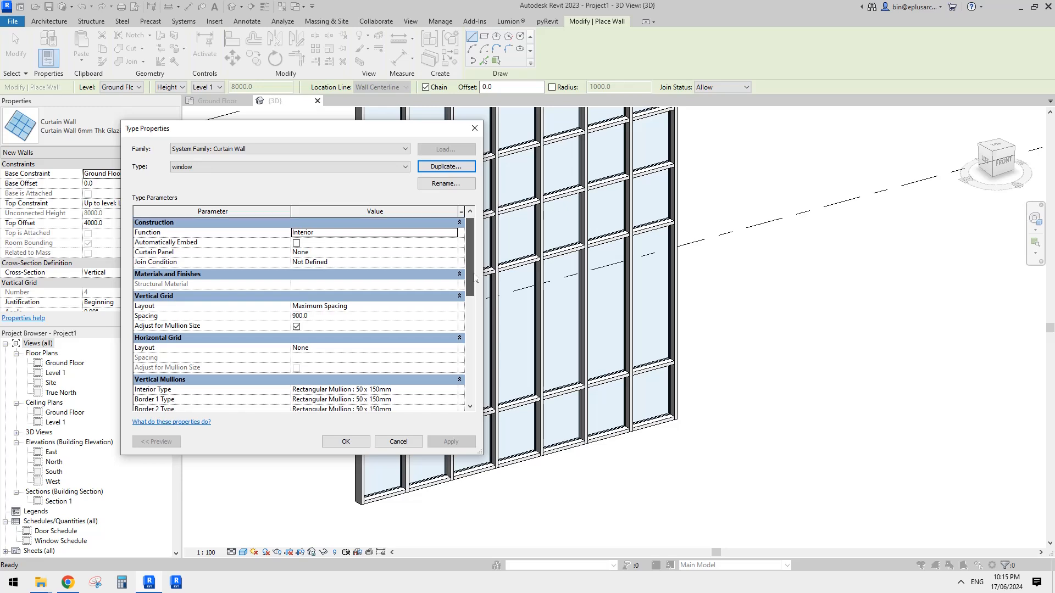
- Set the vertical grid layout of the "window" curtain wall type to None
{"action": "scroll", "coordinate": [477, 298], "scroll_direction": "down", "scroll_amount": 1}
{"action": "left_click", "coordinate": [365, 297]}
{"action": "left_click", "coordinate": [376, 296]}
{"action": "left_click", "coordinate": [452, 296]}
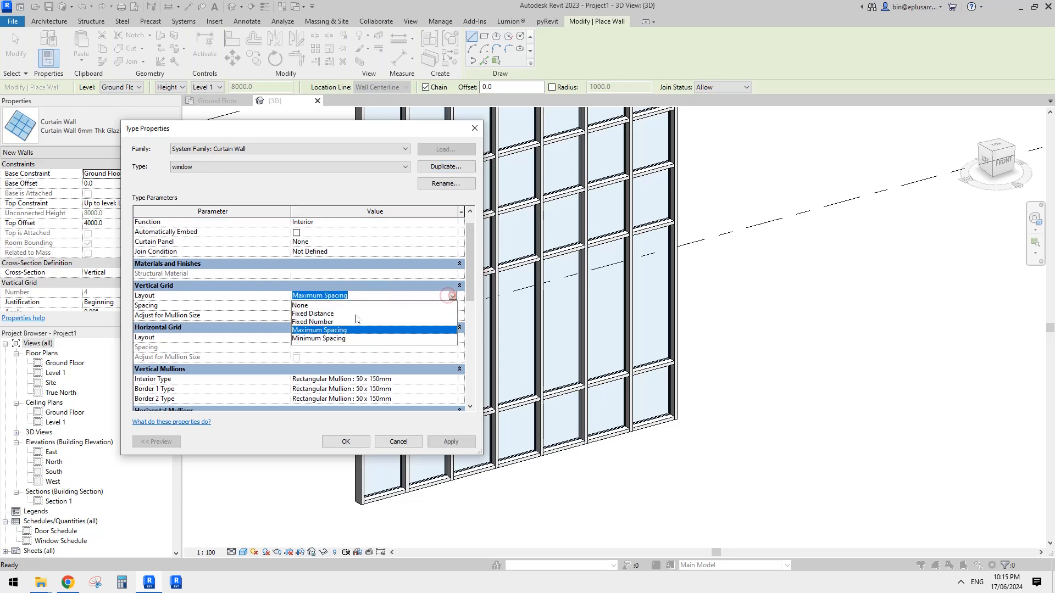
{"action": "left_click", "coordinate": [323, 305]}
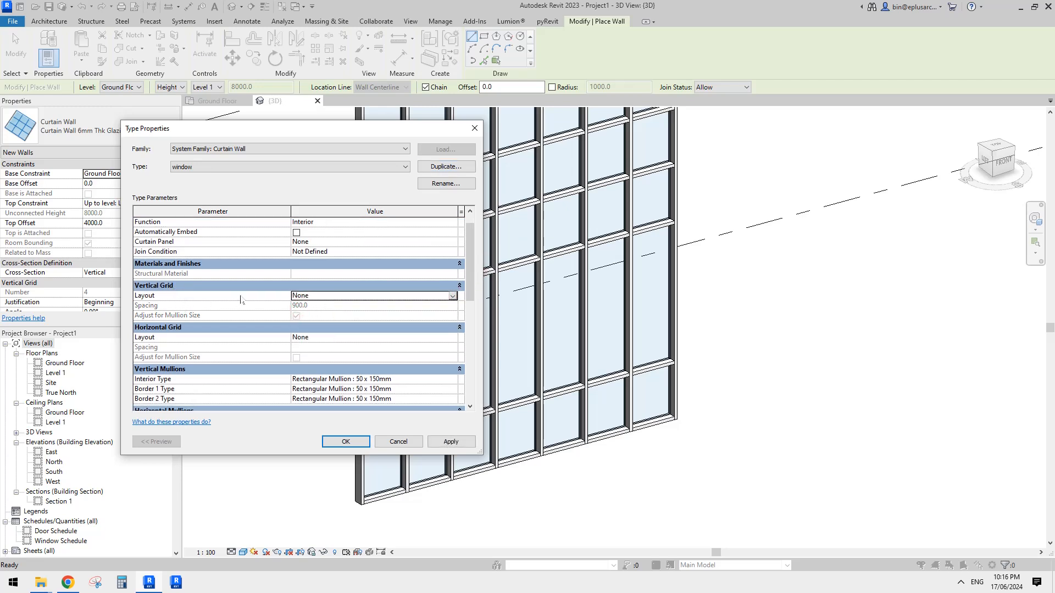
- Set the interior, border 1 and border 2 vertical mullions of the "window" type to Rectangular Mullion : 30mm Square
{"action": "scroll", "coordinate": [464, 291], "scroll_direction": "down", "scroll_amount": 3}
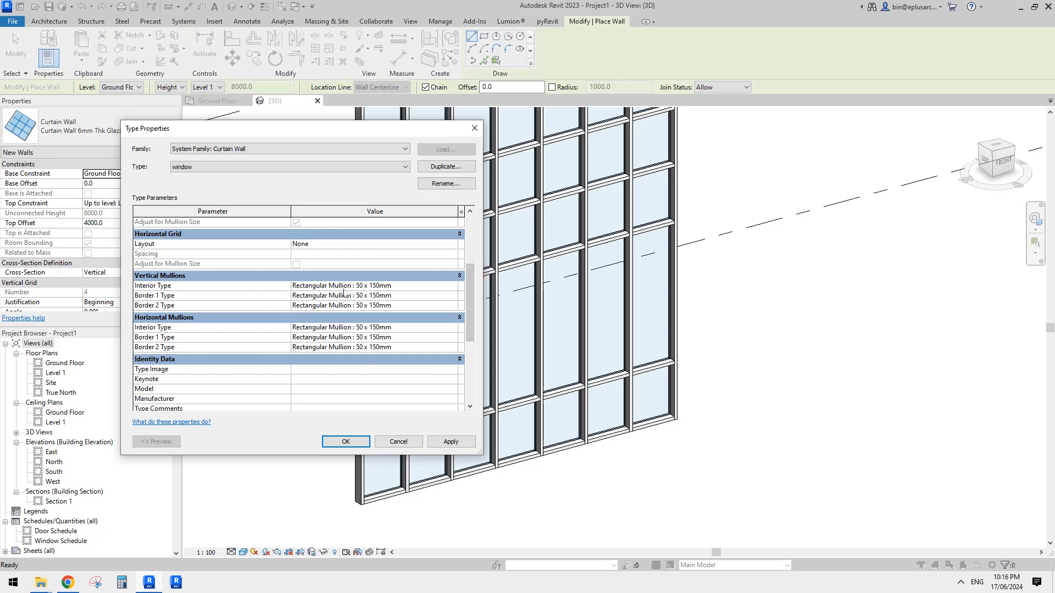
{"action": "left_click", "coordinate": [412, 286]}
{"action": "left_click", "coordinate": [452, 286]}
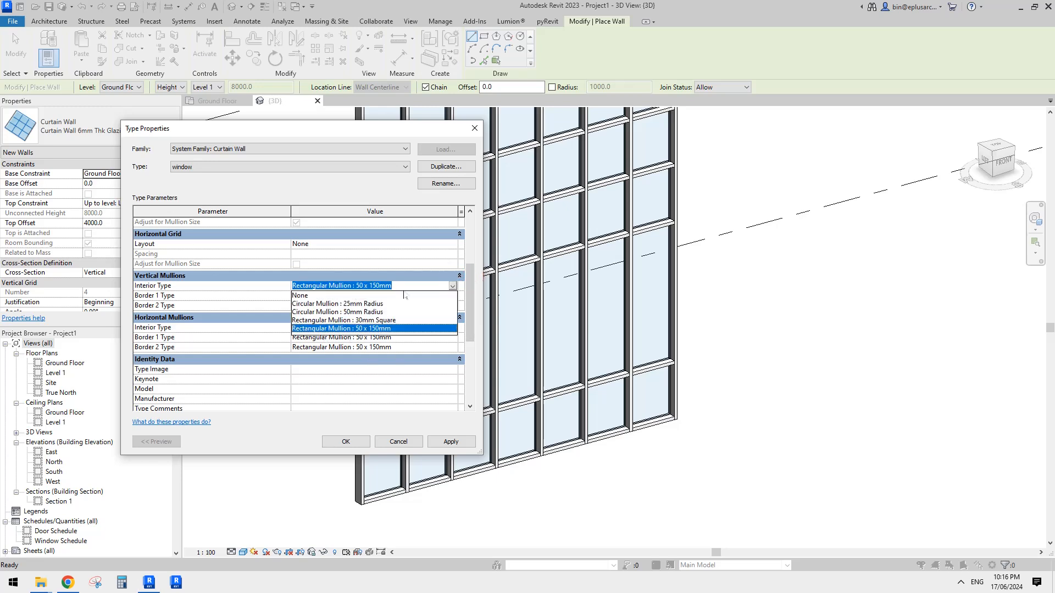
{"action": "left_click", "coordinate": [381, 320]}
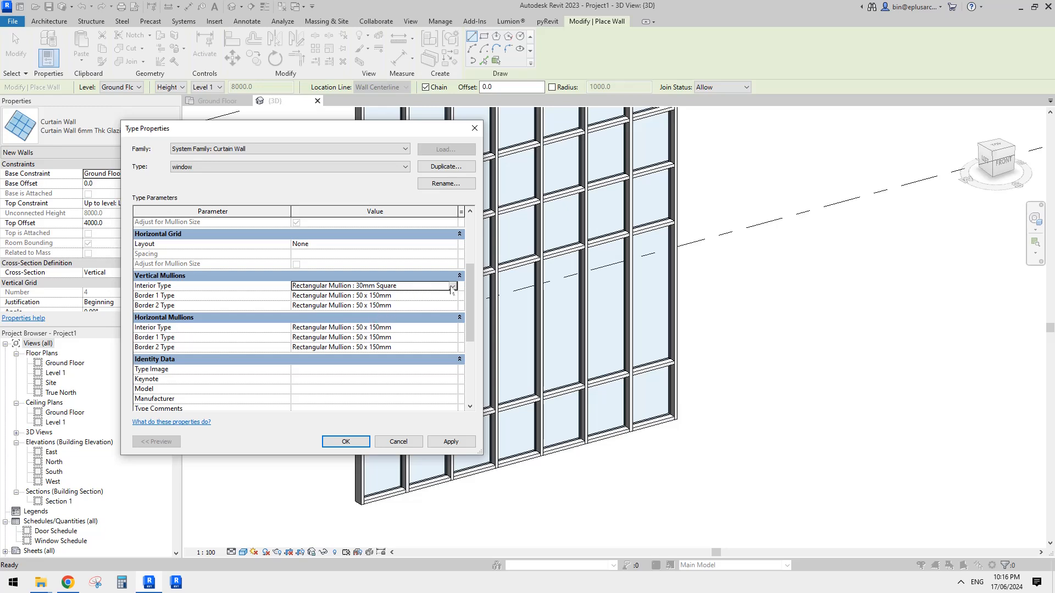
{"action": "left_click", "coordinate": [414, 287]}
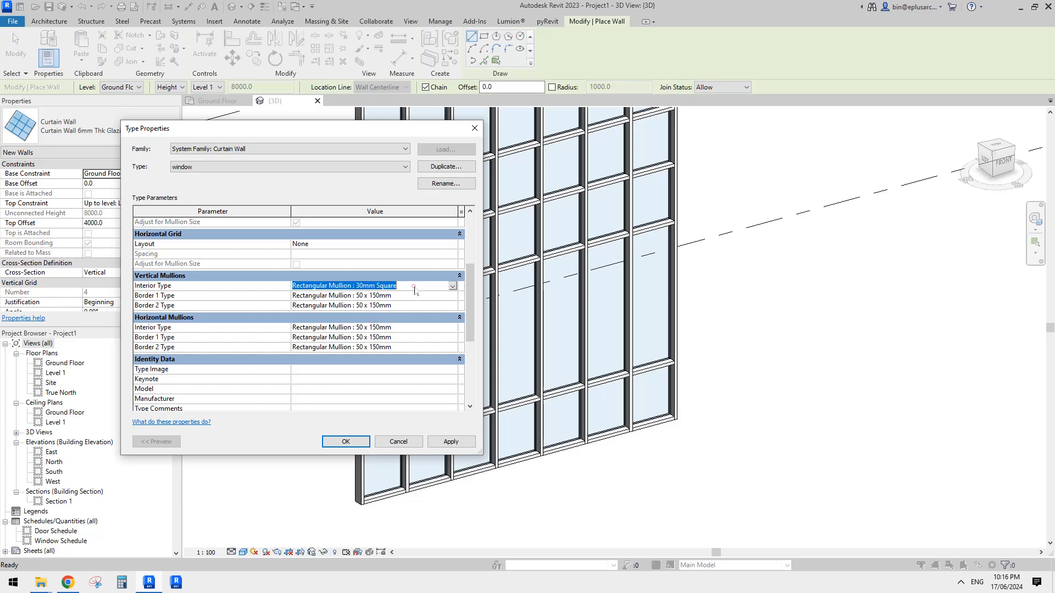
{"action": "key", "text": "ctrl+c"}
{"action": "left_click", "coordinate": [419, 293]}
{"action": "key", "text": "ctrl+v"}
{"action": "left_click", "coordinate": [418, 305]}
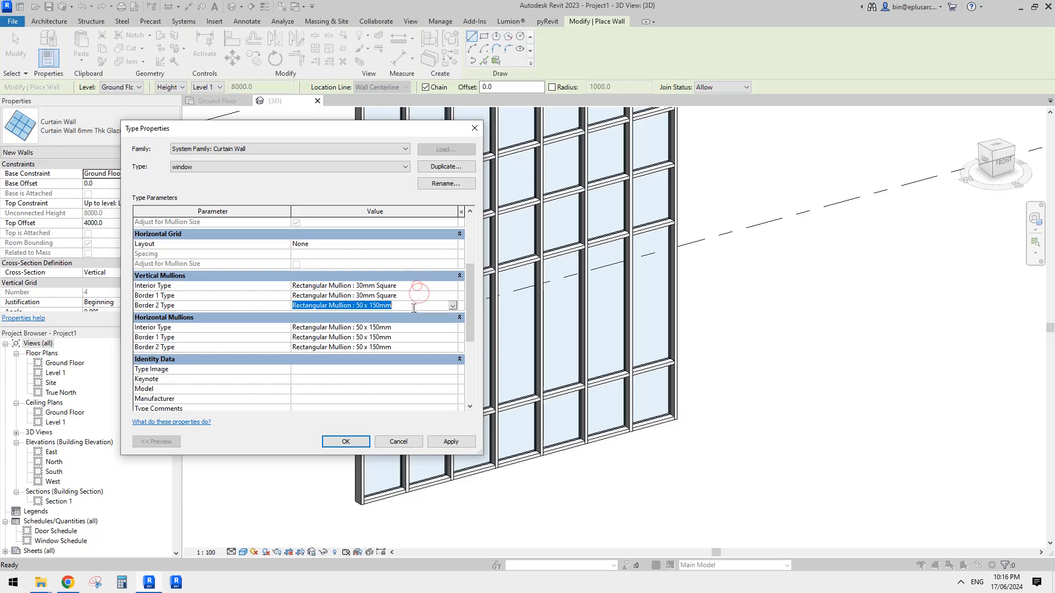
{"action": "key", "text": "ctrl+v"}
- Set all three horizontal mullions of the "window" type to Rectangular Mullion : 30mm Square, and exit without drawing a wall
{"action": "left_click", "coordinate": [416, 327]}
{"action": "key", "text": "ctrl+v"}
{"action": "left_click", "coordinate": [416, 337]}
{"action": "key", "text": "ctrl+v"}
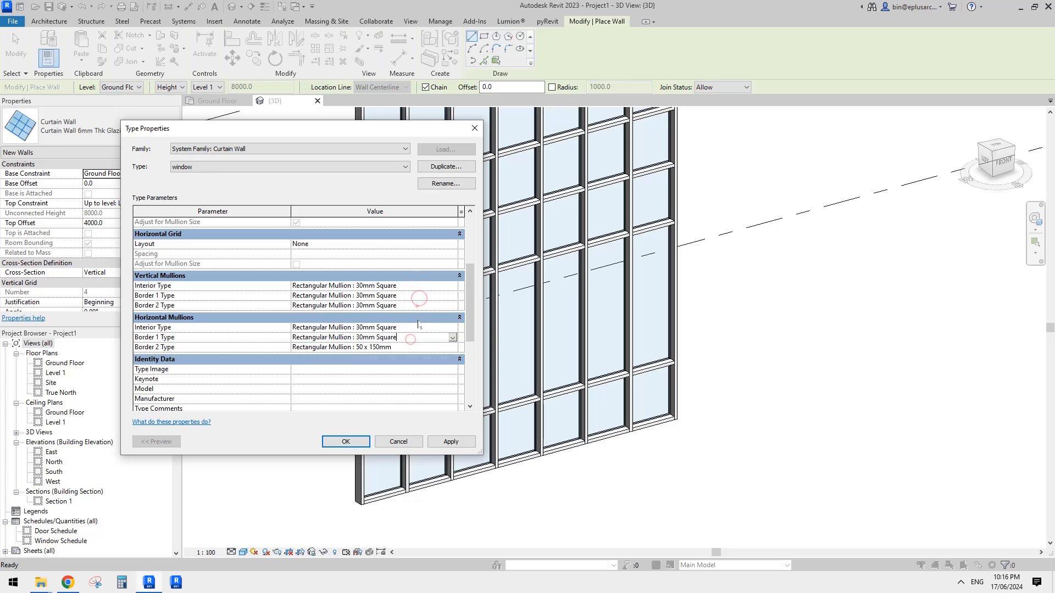
{"action": "left_click", "coordinate": [414, 347]}
{"action": "key", "text": "ctrl+v"}
{"action": "left_click", "coordinate": [345, 441]}
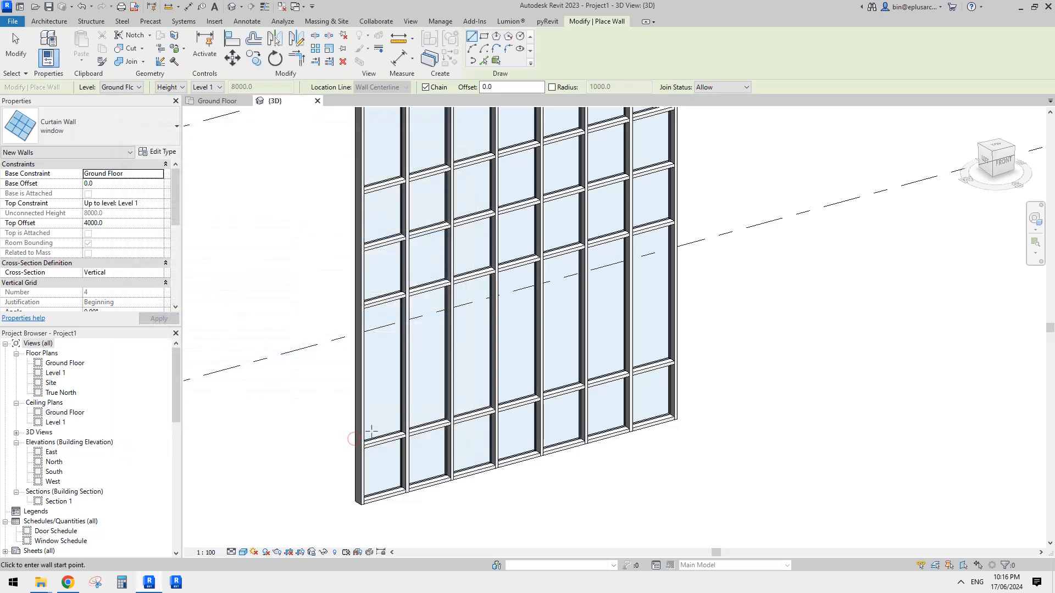
{"action": "middle_click_drag", "start_coordinate": [409, 335], "coordinate": [398, 317]}
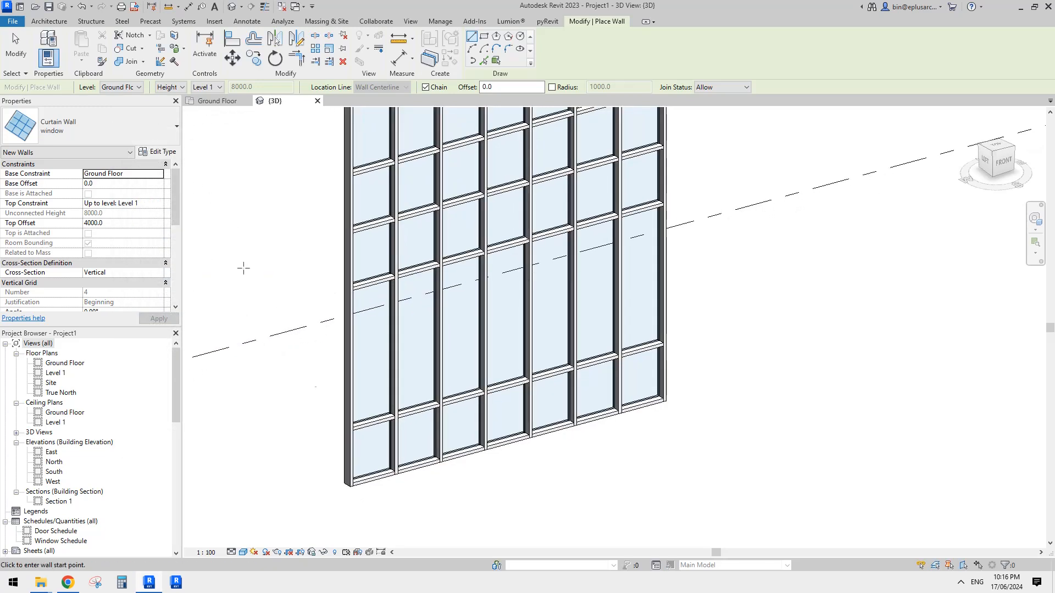
{"action": "key", "text": "Escape"}
- Change the second, fourth and sixth panels of the curtain wall's lowest row to the "window" curtain wall type
{"action": "key", "text": "Tab"}
{"action": "left_click", "coordinate": [421, 443]}
{"action": "left_click", "coordinate": [513, 415], "text": "ctrl"}
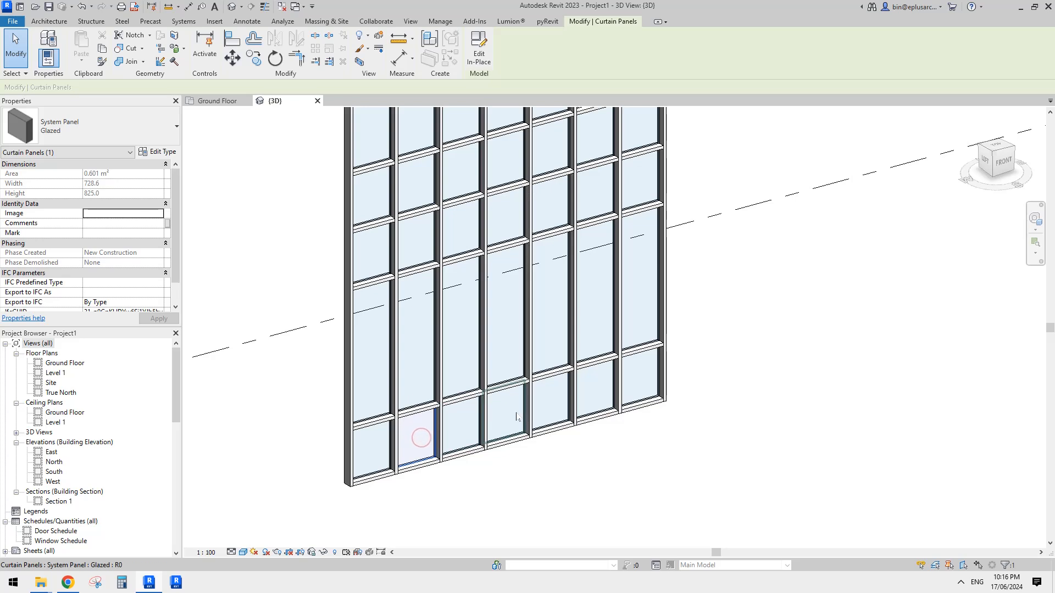
{"action": "left_click", "coordinate": [584, 394], "text": "ctrl"}
{"action": "left_click", "coordinate": [121, 135]}
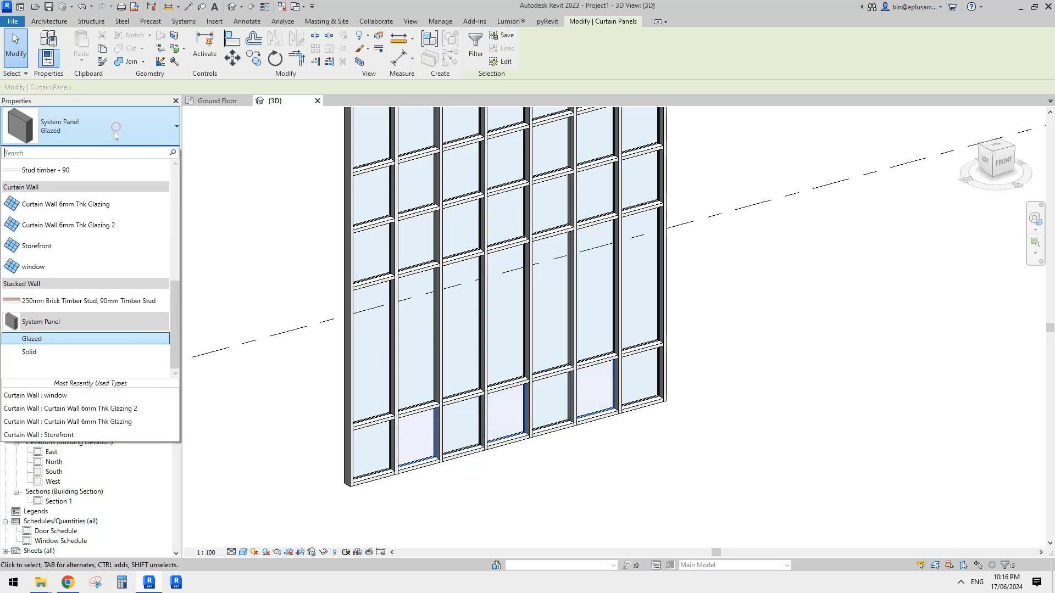
{"action": "scroll", "coordinate": [69, 269], "scroll_direction": "up", "scroll_amount": 1}
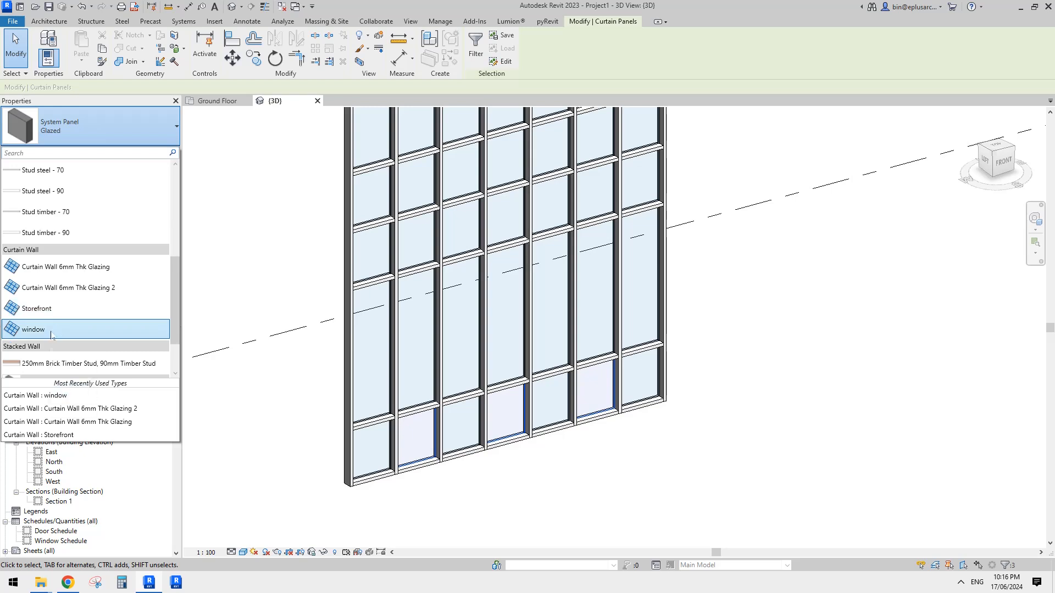
{"action": "left_click", "coordinate": [66, 329]}
{"action": "left_click", "coordinate": [557, 496]}
{"action": "scroll", "coordinate": [506, 469], "scroll_direction": "up", "scroll_amount": 5}
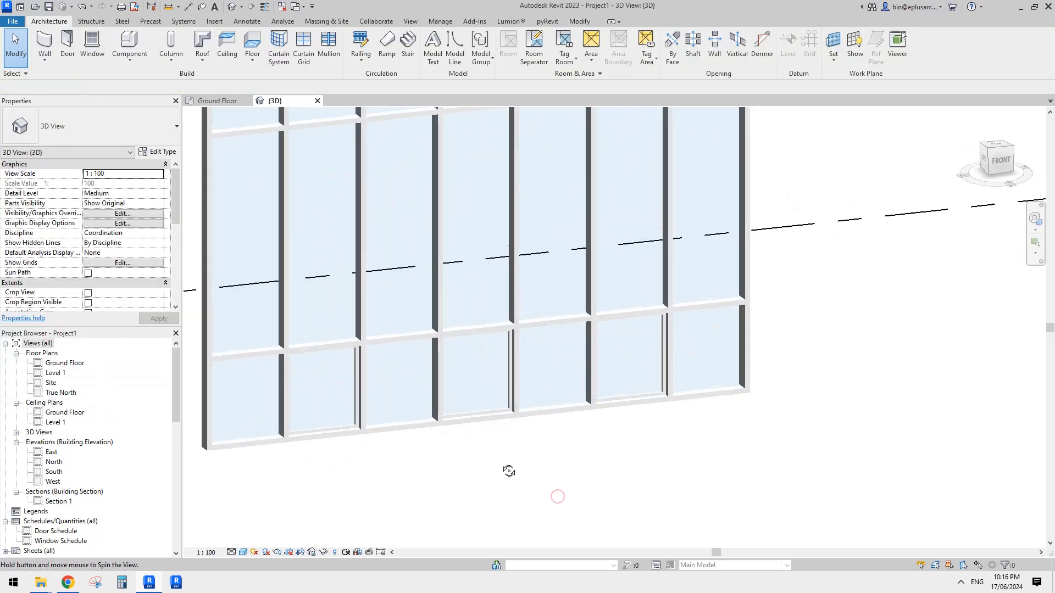
{"action": "middle_click_drag", "start_coordinate": [493, 368], "coordinate": [417, 396], "text": "shift"}
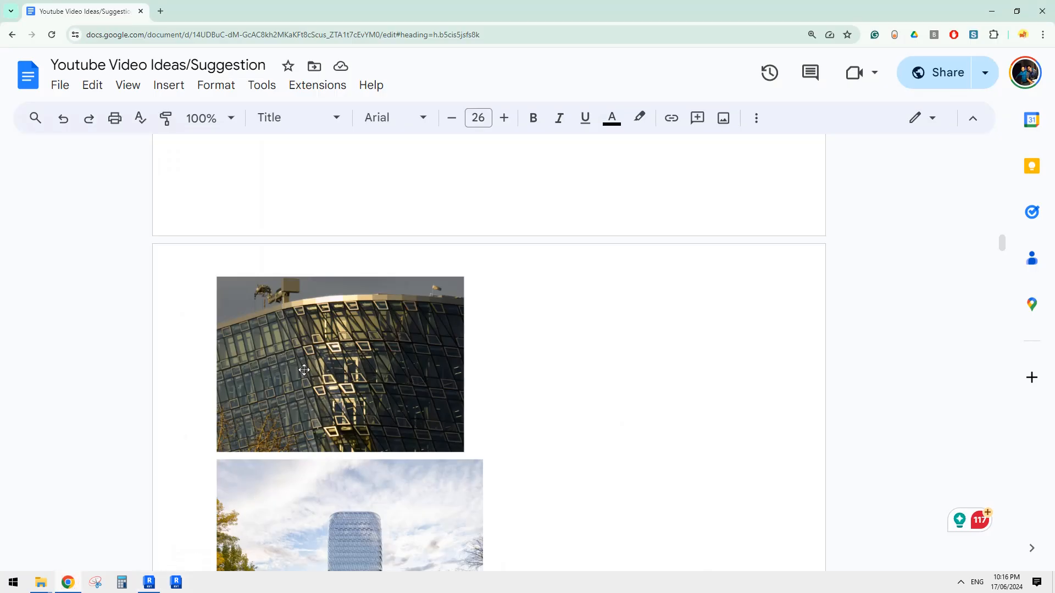
- Return to Revit and open the Aluminium material of the 50 x 150 mm rectangular mullion type for editing
{"action": "left_click", "coordinate": [149, 582]}
{"action": "left_click", "coordinate": [529, 347]}
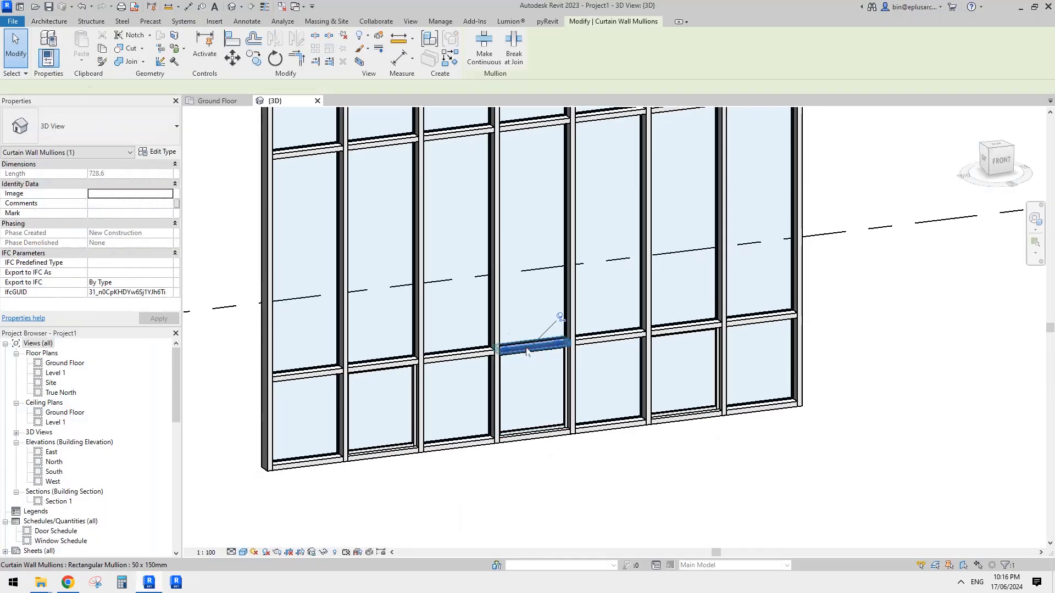
{"action": "scroll", "coordinate": [550, 367], "scroll_direction": "up", "scroll_amount": 2}
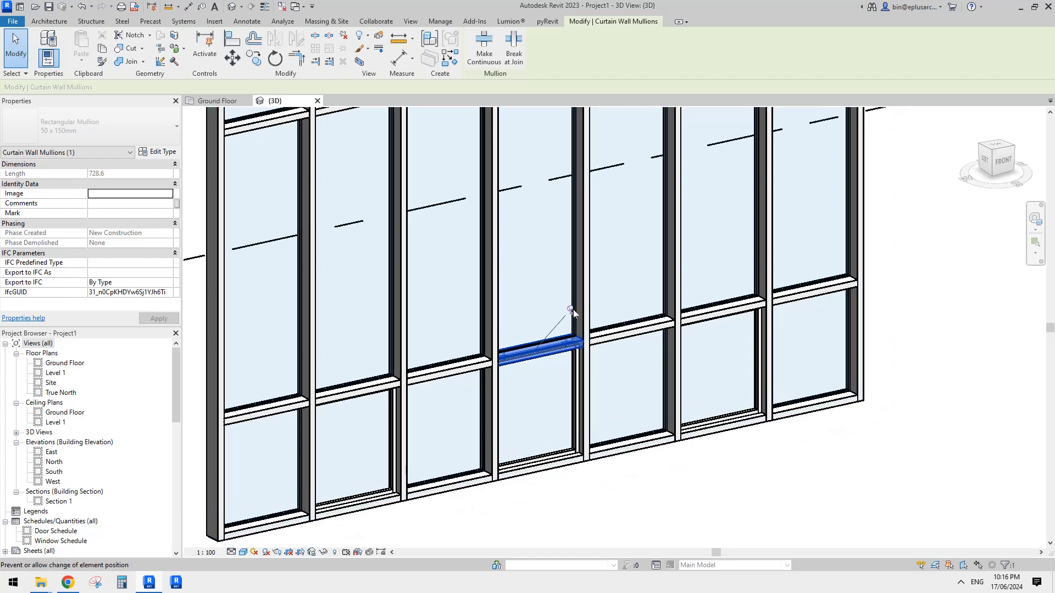
{"action": "left_click", "coordinate": [160, 152]}
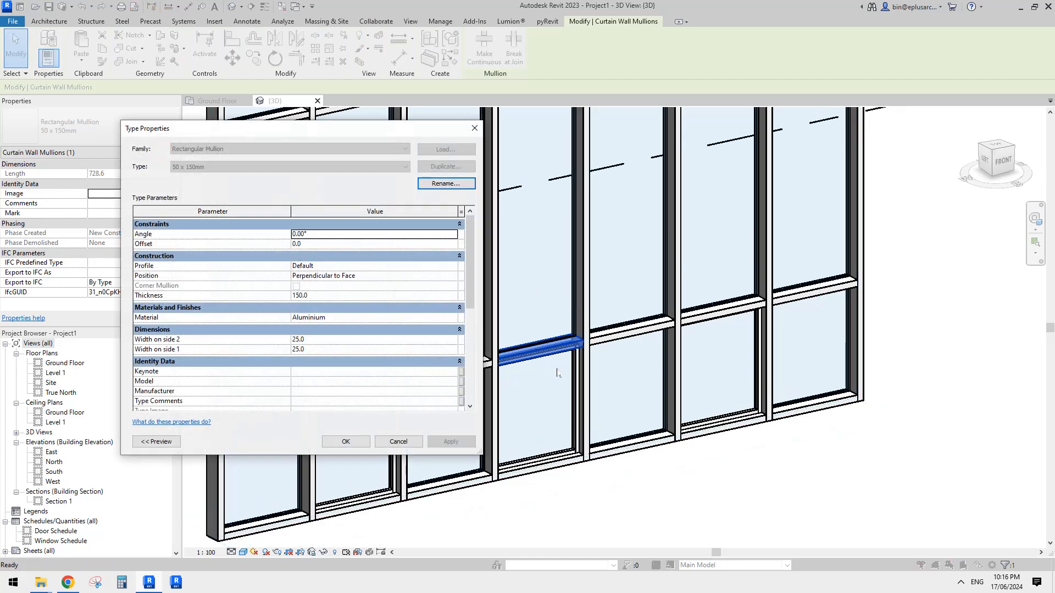
{"action": "left_click", "coordinate": [375, 317]}
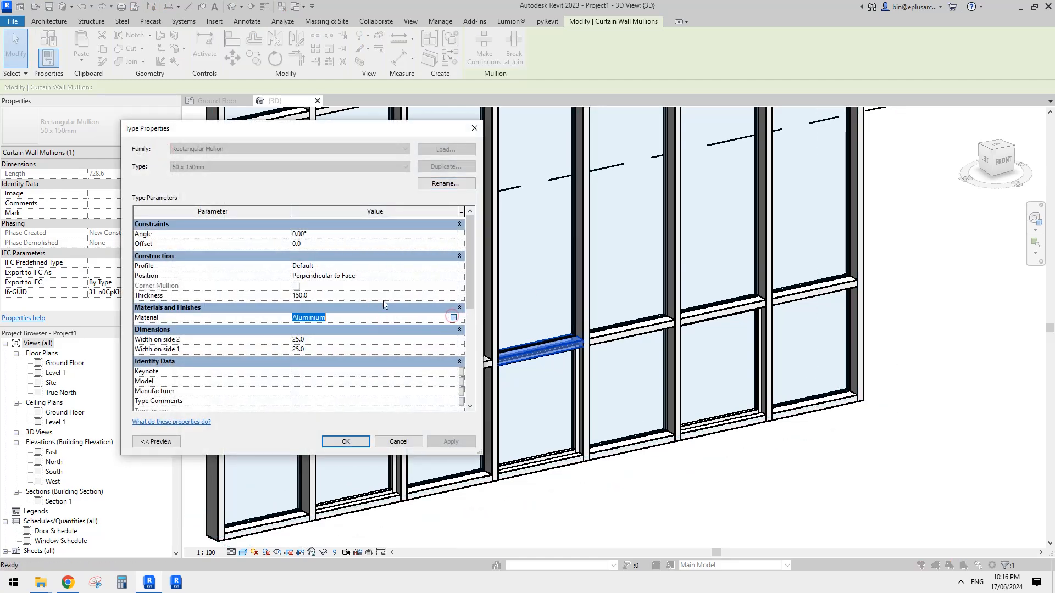
{"action": "left_click", "coordinate": [453, 317]}
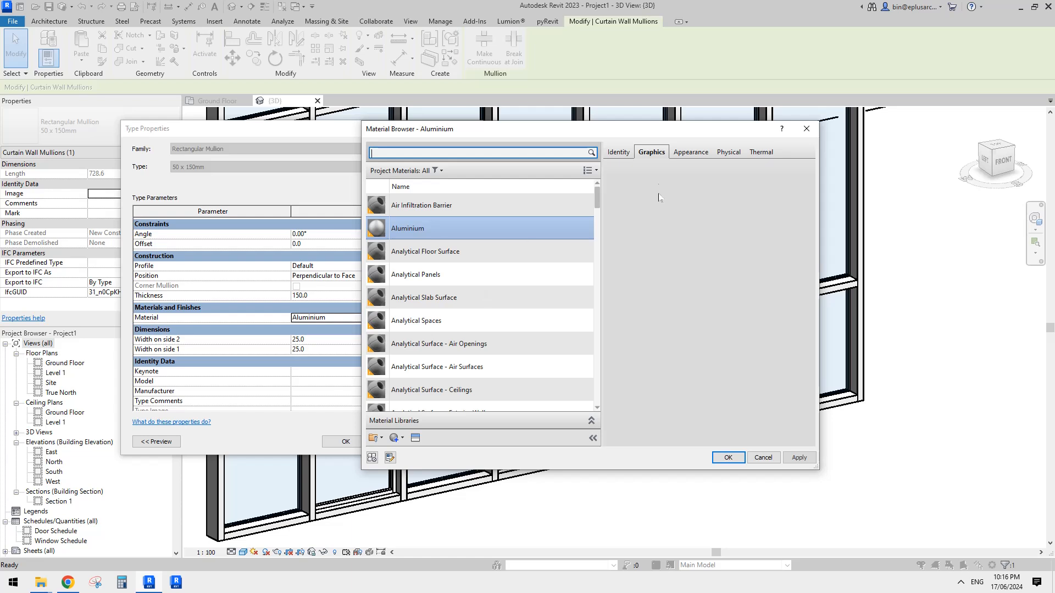
- Set the Aluminium material's shading colour to dark grey, RGB 105-105-105, and apply it to the mullion type
{"action": "left_click", "coordinate": [698, 198]}
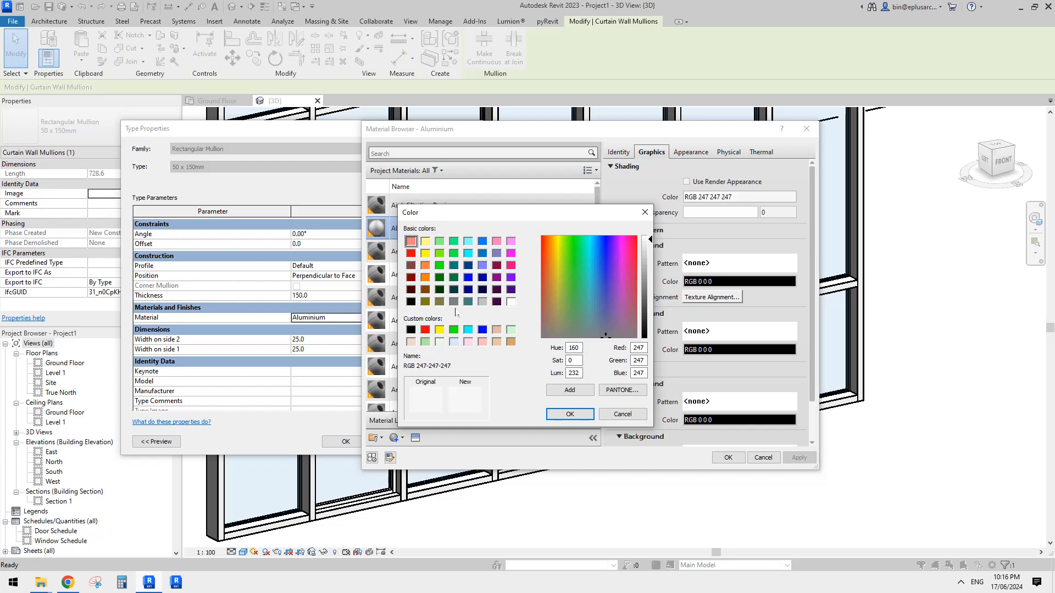
{"action": "left_click", "coordinate": [454, 301]}
{"action": "left_click_drag", "start_coordinate": [650, 286], "coordinate": [650, 297]}
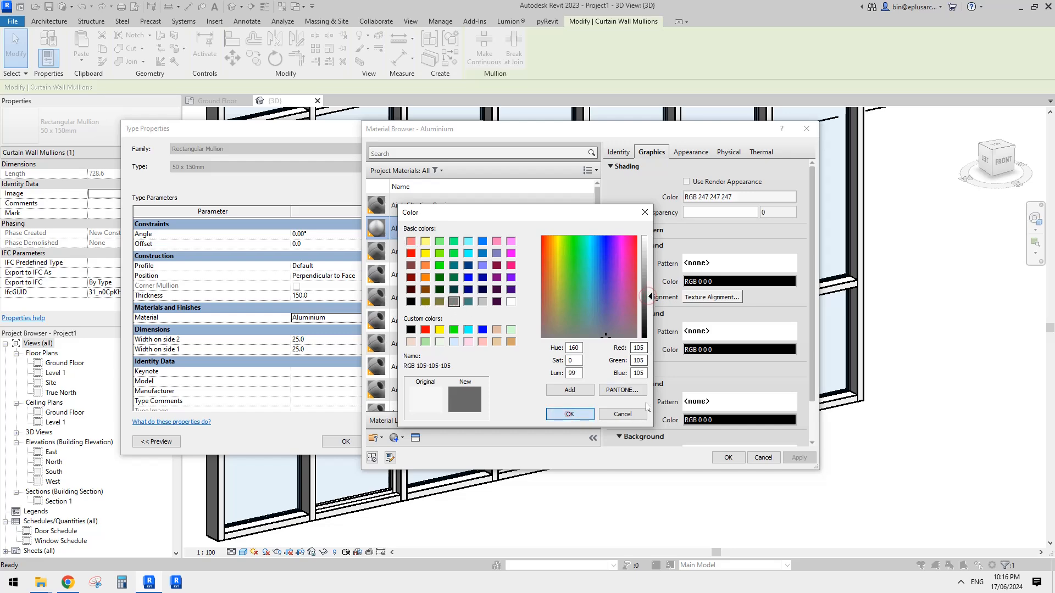
{"action": "left_click", "coordinate": [569, 414]}
{"action": "left_click", "coordinate": [727, 456]}
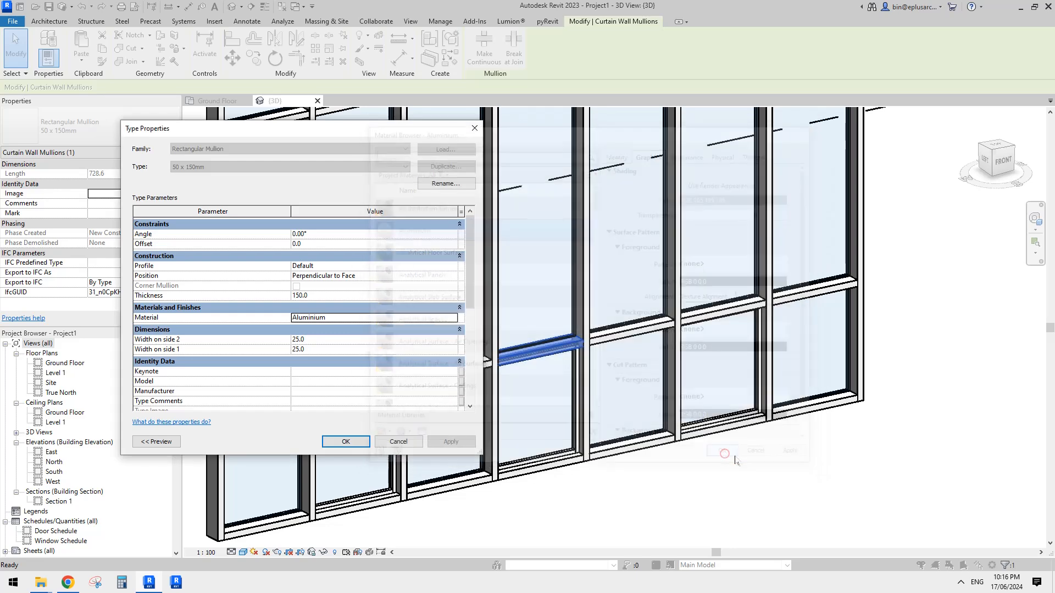
{"action": "left_click", "coordinate": [367, 444]}
{"action": "key", "text": "Escape"}
- Examine the recoloured curtain wall and check the type properties of the 30mm Square mullion in a "window" panel
{"action": "scroll", "coordinate": [528, 379], "scroll_direction": "up", "scroll_amount": 5}
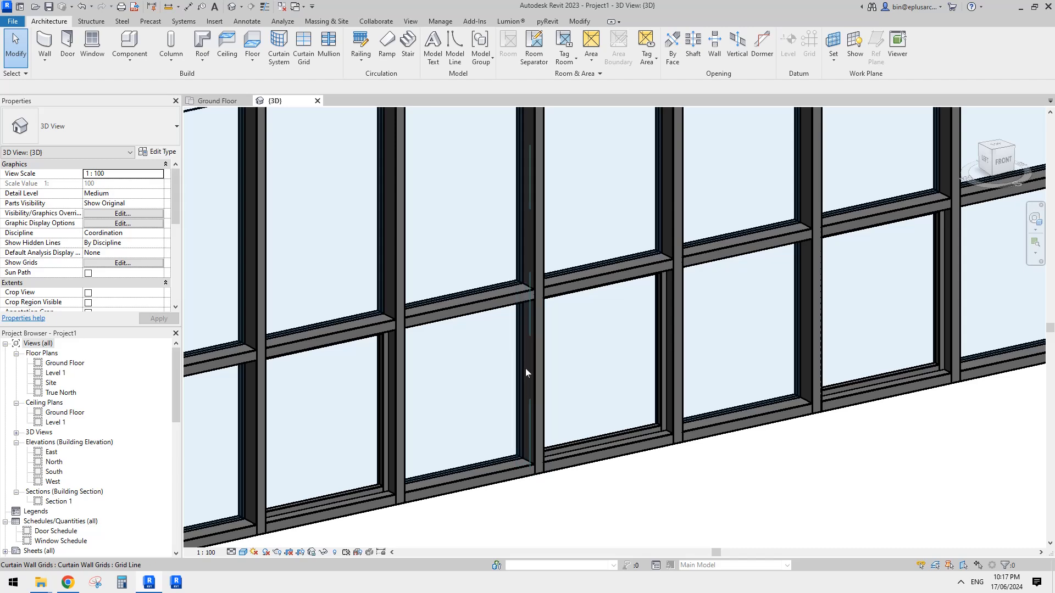
{"action": "left_click", "coordinate": [522, 368]}
{"action": "middle_click_drag", "start_coordinate": [537, 395], "coordinate": [433, 379], "text": "shift"}
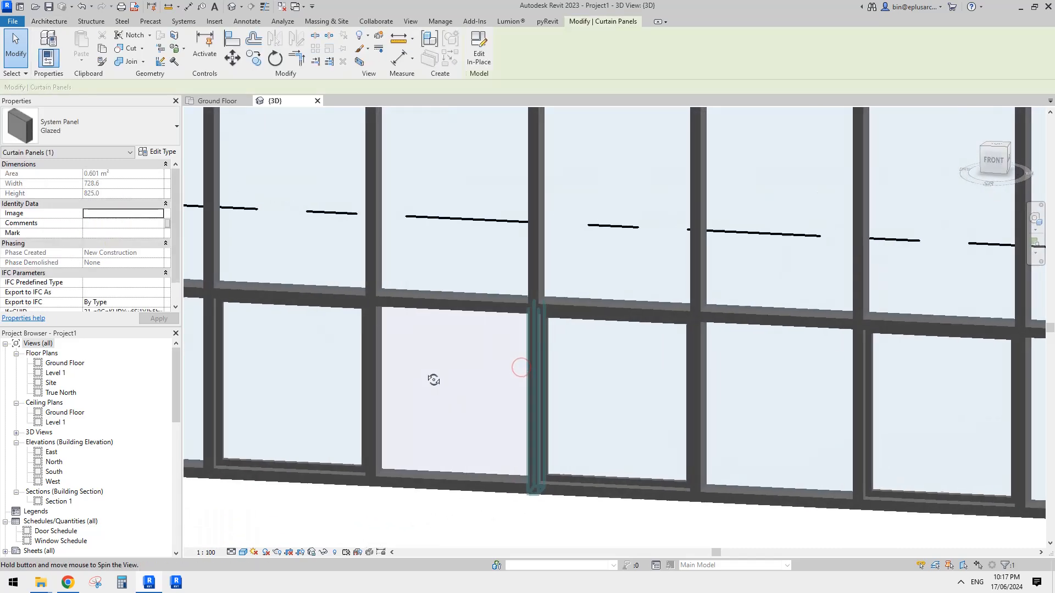
{"action": "key", "text": "Escape"}
{"action": "middle_click_drag", "start_coordinate": [240, 464], "coordinate": [359, 446]}
{"action": "scroll", "coordinate": [360, 446], "scroll_direction": "up", "scroll_amount": 2}
{"action": "left_click", "coordinate": [360, 447]}
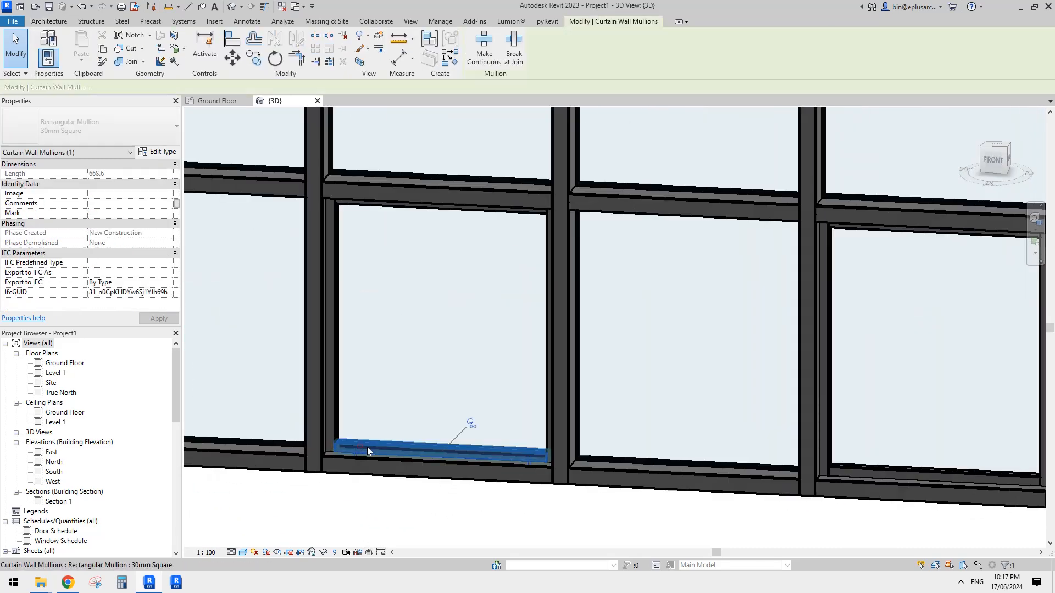
{"action": "left_click", "coordinate": [165, 152]}
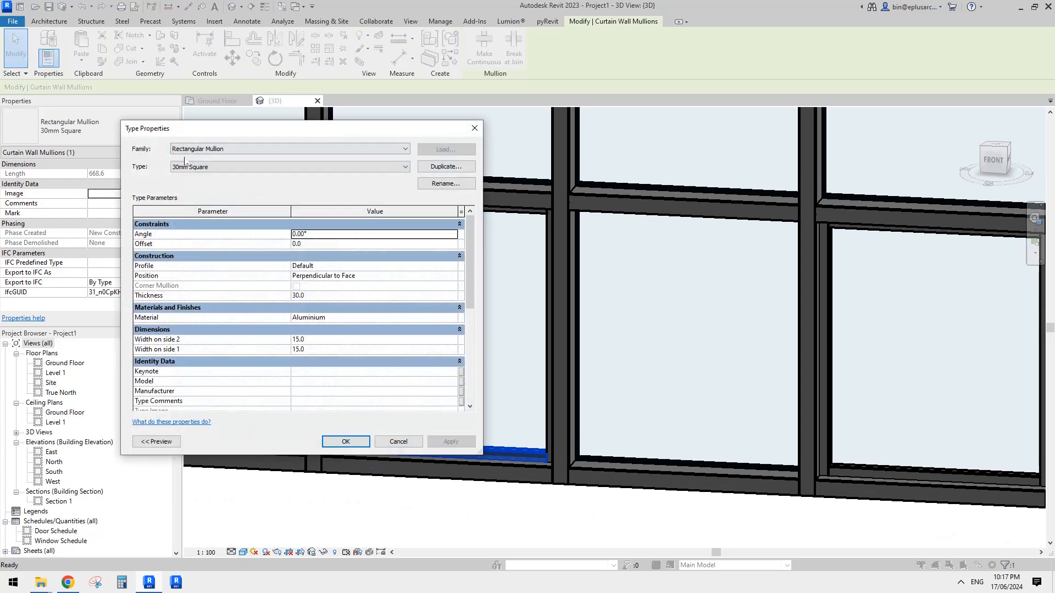
{"action": "key", "text": "Escape"}
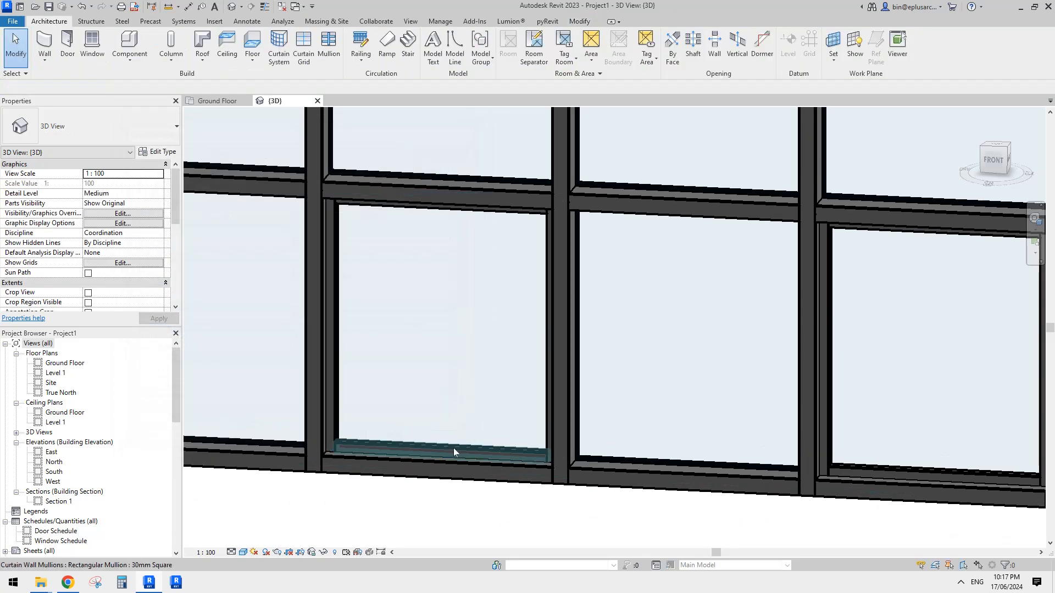
{"action": "left_click", "coordinate": [473, 424]}
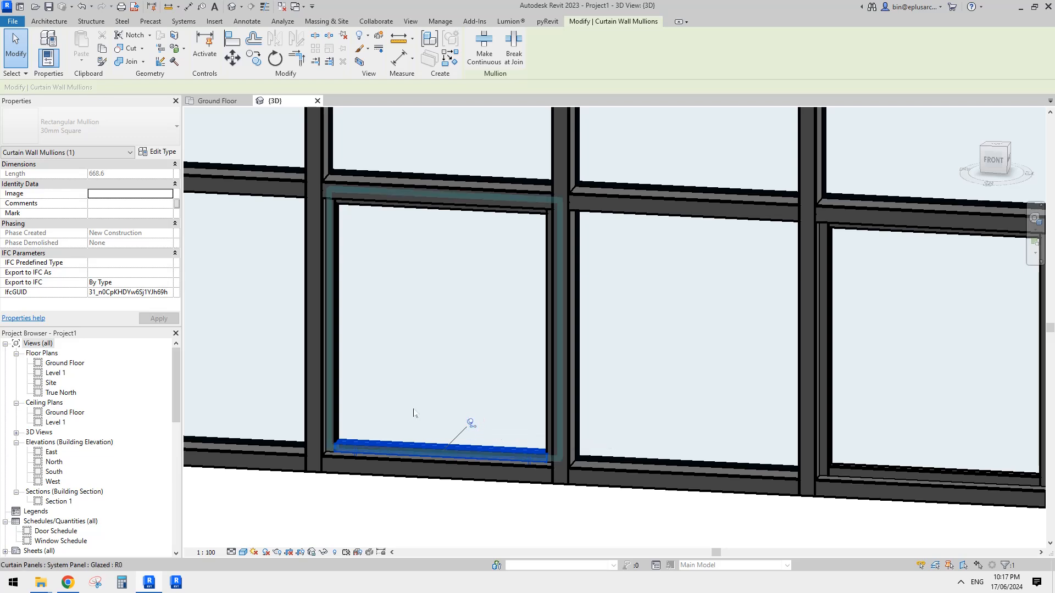
{"action": "left_click", "coordinate": [165, 153]}
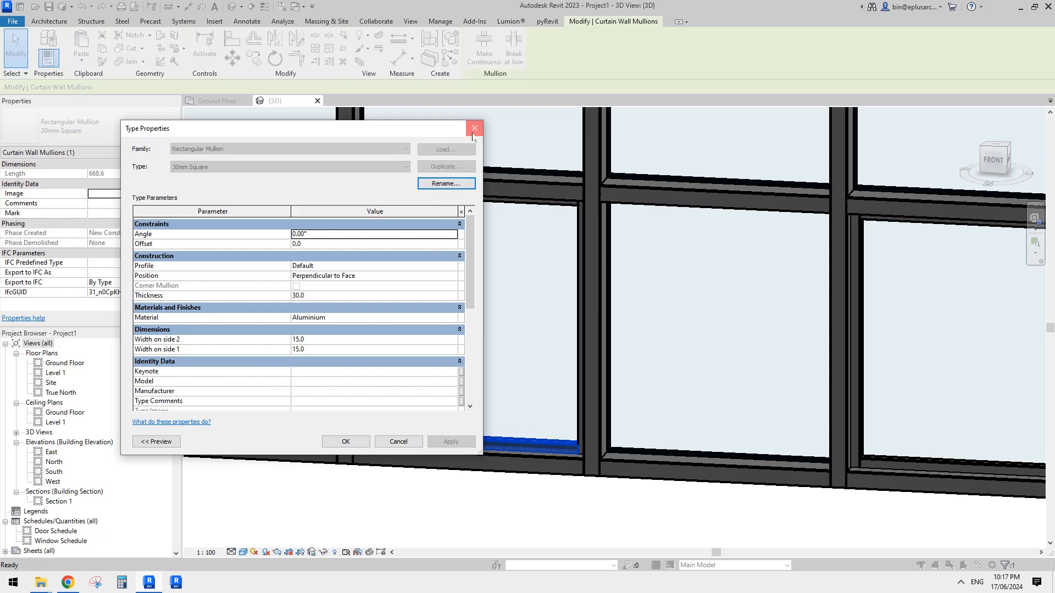
{"action": "left_click", "coordinate": [474, 128]}
{"action": "left_click", "coordinate": [592, 246]}
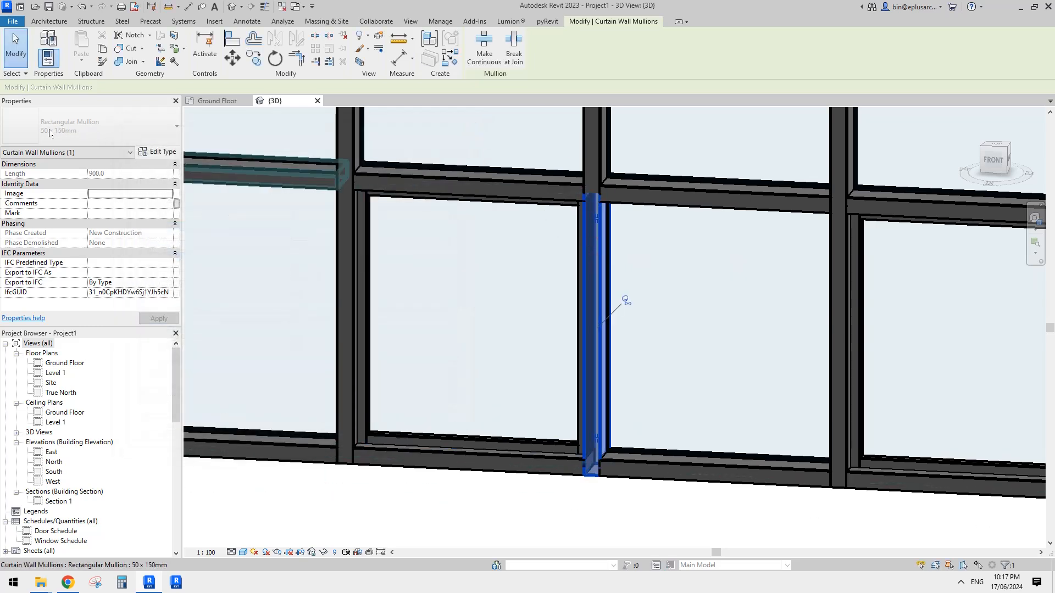
- Duplicate the Aluminium material of the 30mm Square mullion type, including its assets, as Aluminium 2
{"action": "left_click", "coordinate": [417, 437]}
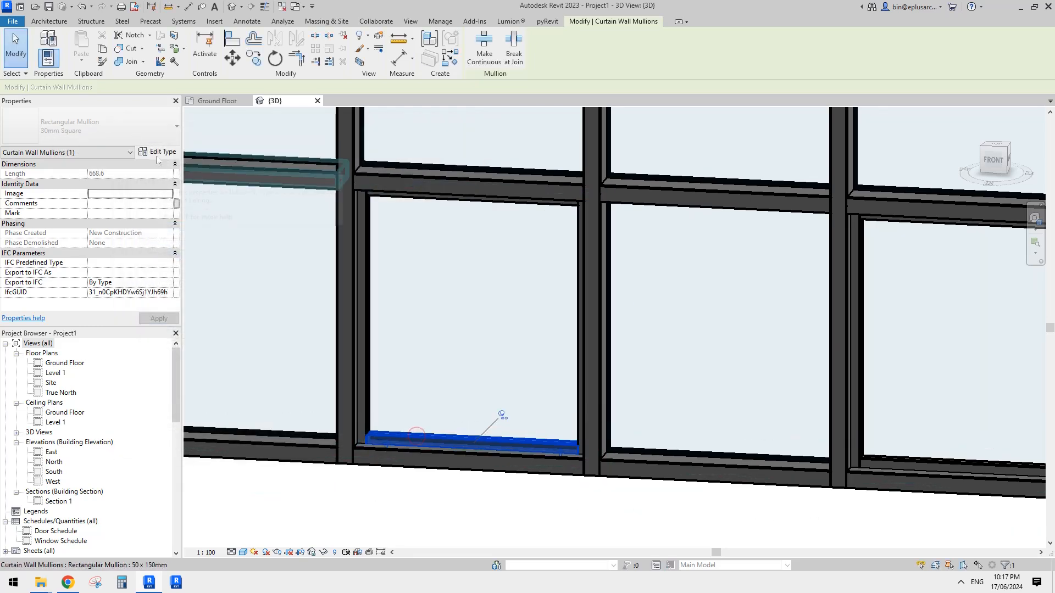
{"action": "left_click", "coordinate": [157, 154]}
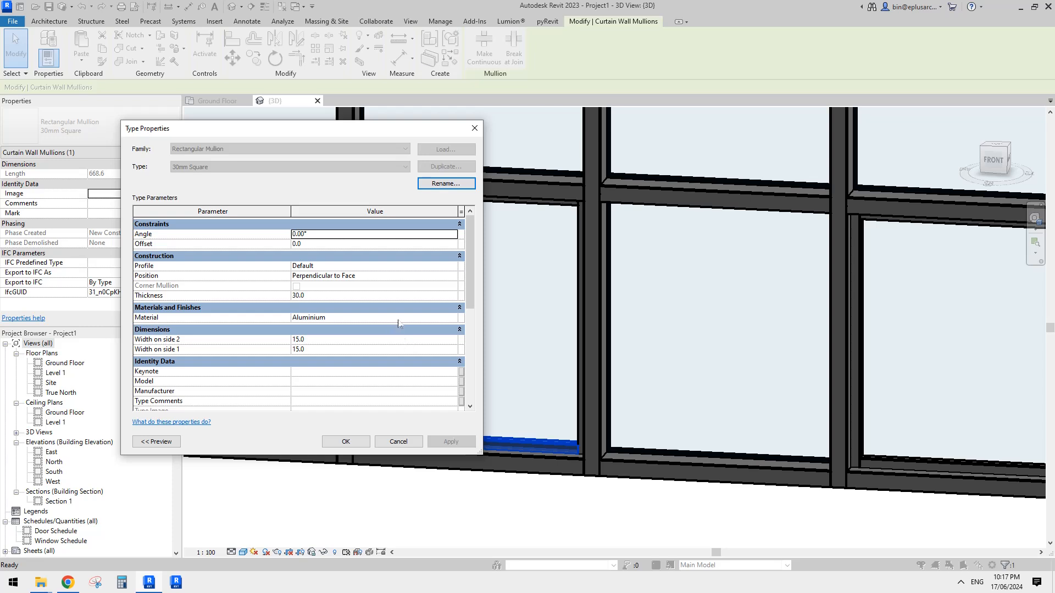
{"action": "left_click", "coordinate": [368, 317]}
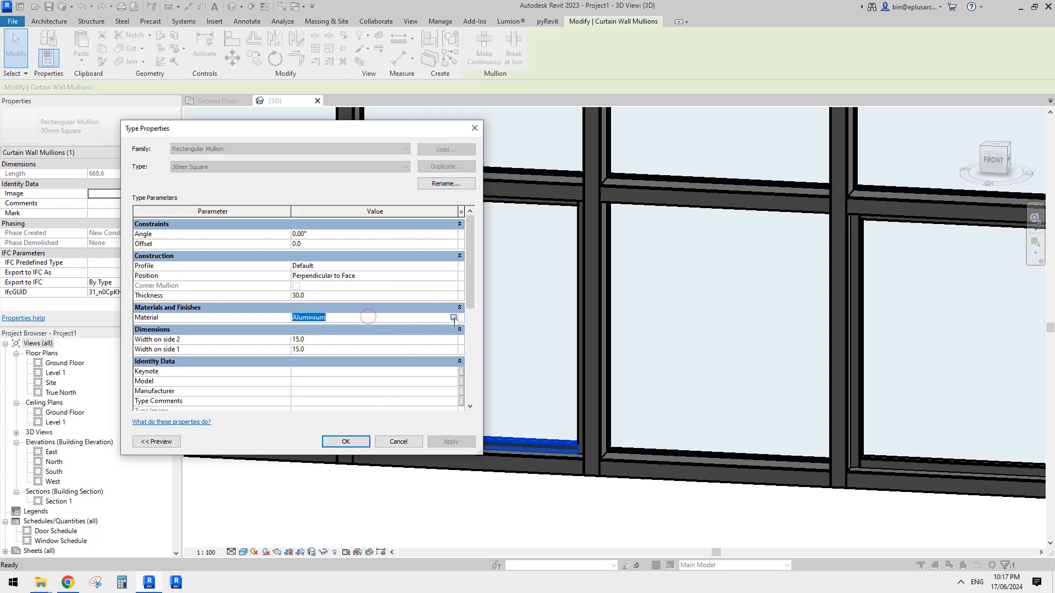
{"action": "left_click", "coordinate": [454, 318]}
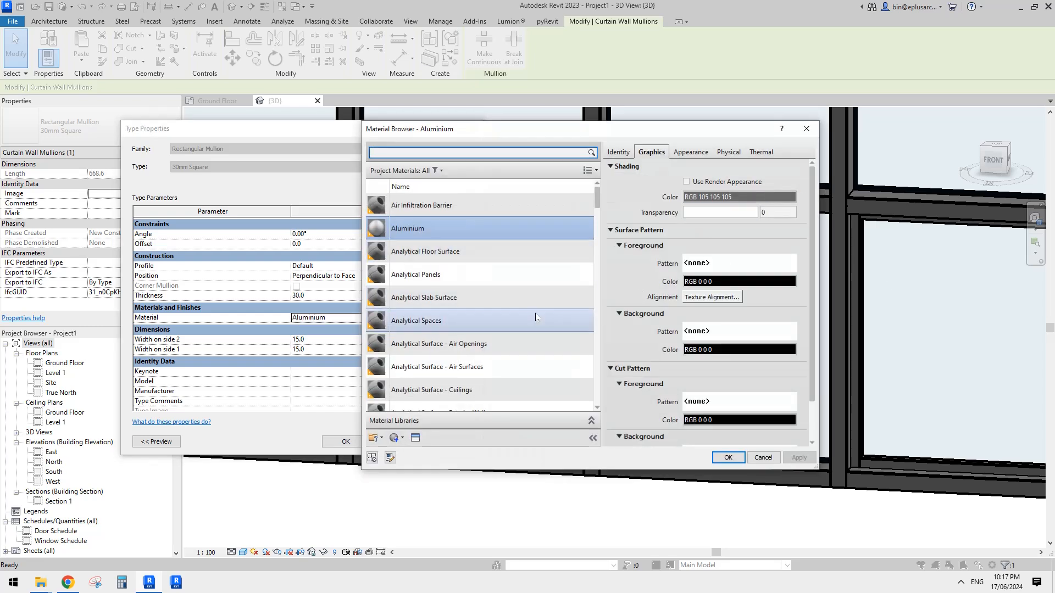
{"action": "right_click", "coordinate": [435, 229]}
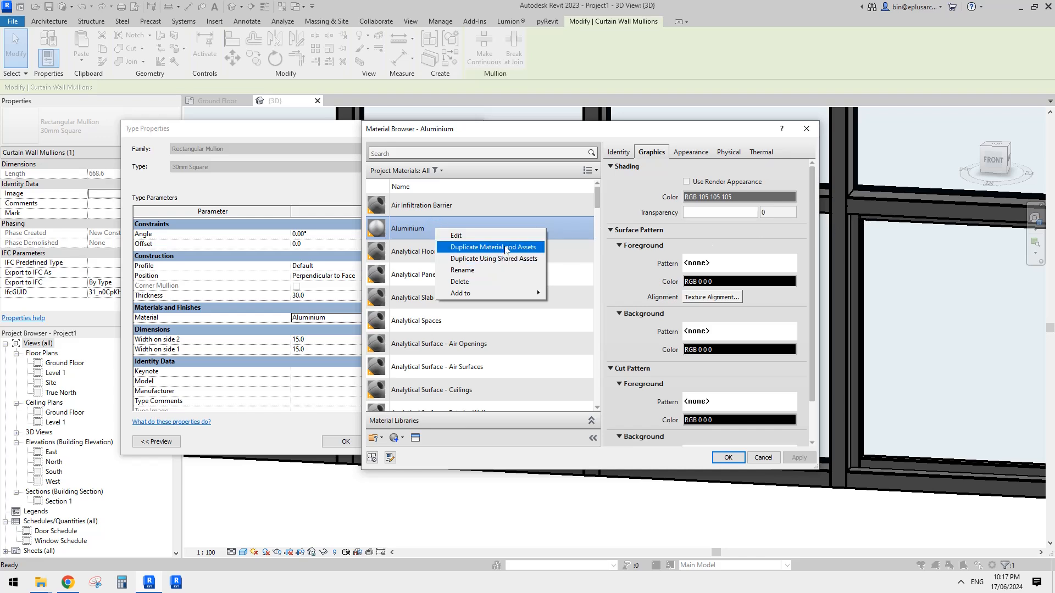
{"action": "left_click", "coordinate": [483, 248]}
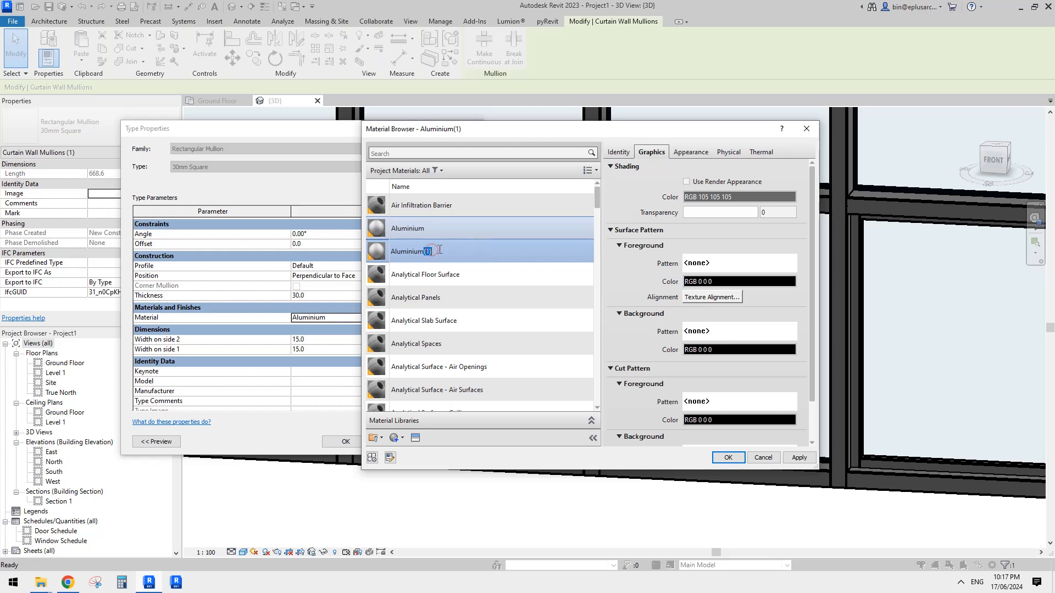
- Set the Aluminium 2 material's shading colour to light grey and apply it to the 30mm Square mullion type
{"action": "left_click", "coordinate": [722, 198]}
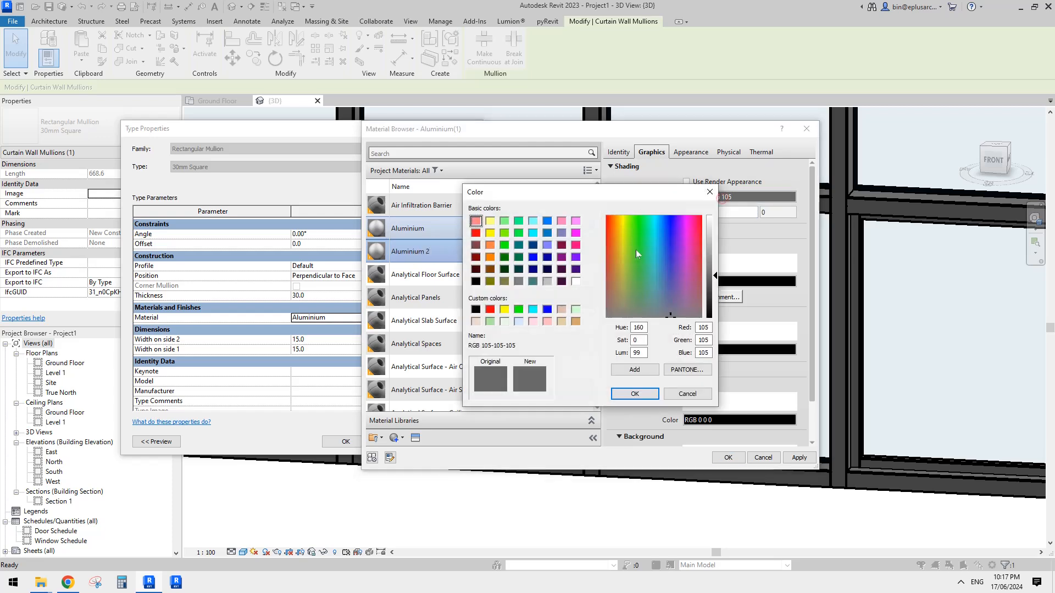
{"action": "left_click", "coordinate": [546, 281]}
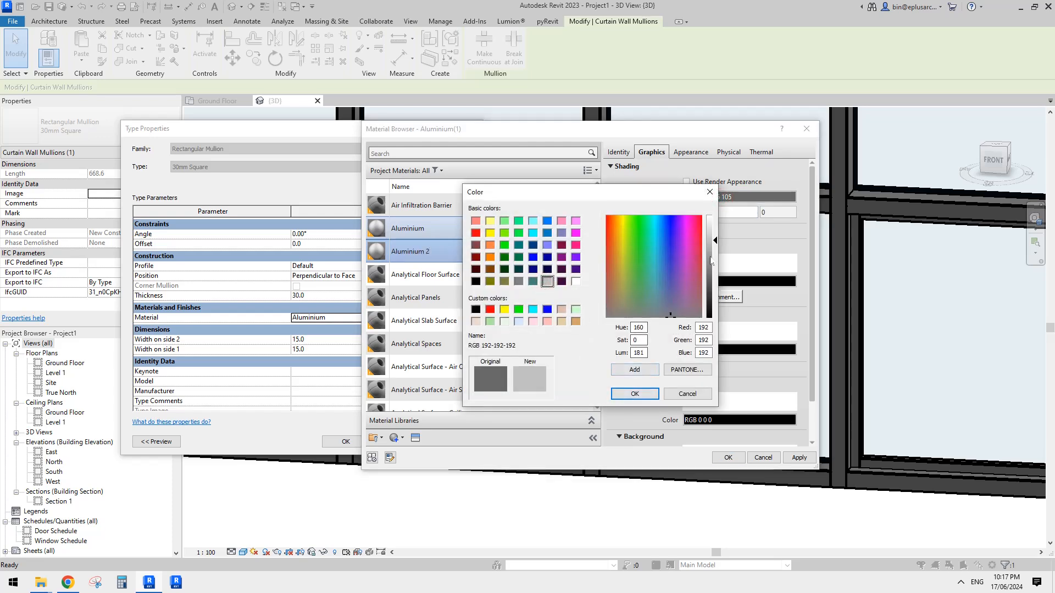
{"action": "left_click_drag", "start_coordinate": [711, 260], "coordinate": [713, 244]}
{"action": "left_click", "coordinate": [634, 394]}
{"action": "left_click", "coordinate": [728, 457]}
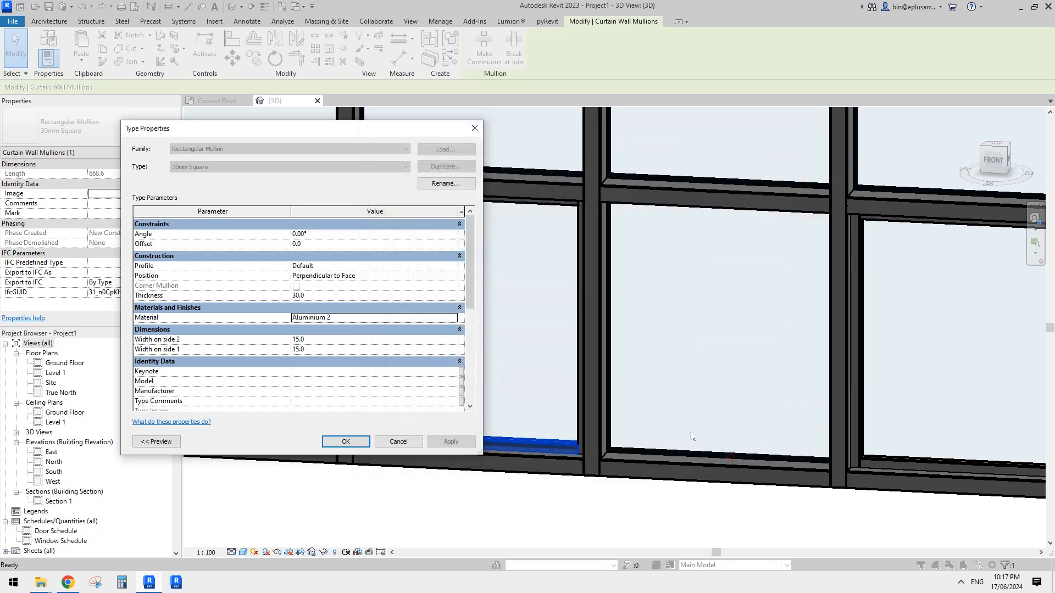
{"action": "left_click", "coordinate": [356, 445]}
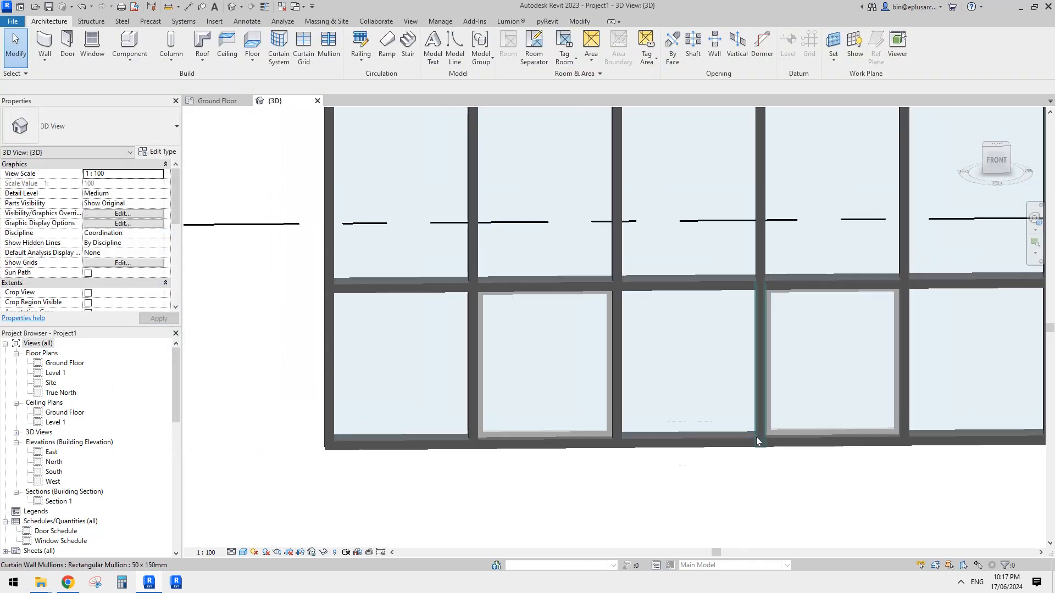
- Examine the facade from the front and at an angle to check the contrast between the window frames and main mullions
{"action": "scroll", "coordinate": [756, 437], "scroll_direction": "up", "scroll_amount": 1}
{"action": "mouse_move", "coordinate": [755, 436]}
{"action": "middle_mouse_down", "text": "shift"}
{"action": "mouse_move", "coordinate": [751, 398]}
{"action": "mouse_move", "coordinate": [761, 447]}
{"action": "mouse_move", "coordinate": [741, 431]}
{"action": "middle_mouse_up", "text": "shift"}
{"action": "scroll", "coordinate": [725, 411], "scroll_direction": "down", "scroll_amount": 5}
{"action": "middle_click_drag", "start_coordinate": [824, 382], "coordinate": [648, 352]}
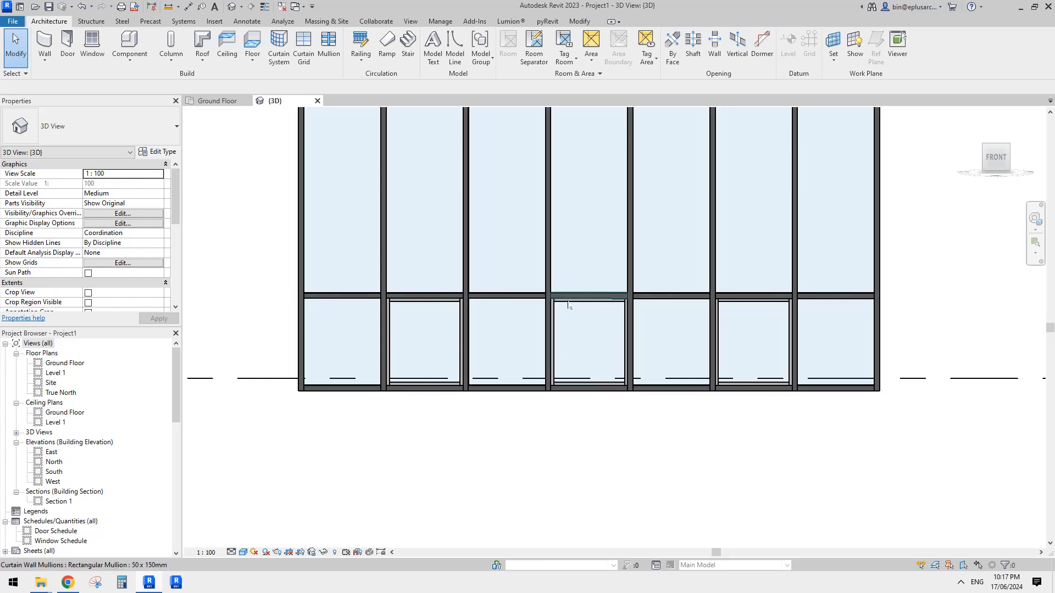
{"action": "middle_click_drag", "start_coordinate": [568, 322], "coordinate": [648, 305], "text": "shift"}
{"action": "middle_click_drag", "start_coordinate": [718, 308], "coordinate": [587, 429], "text": "shift"}
{"action": "scroll", "coordinate": [605, 323], "scroll_direction": "down", "scroll_amount": 3}
{"action": "middle_click_drag", "start_coordinate": [585, 249], "coordinate": [572, 331]}
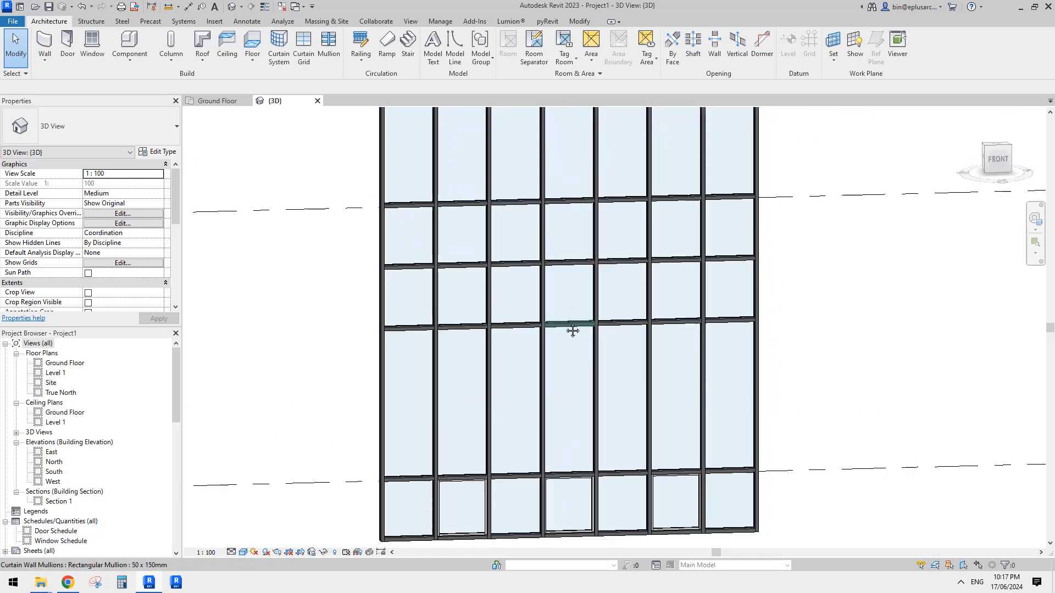
{"action": "middle_click_drag", "start_coordinate": [592, 270], "coordinate": [601, 246]}
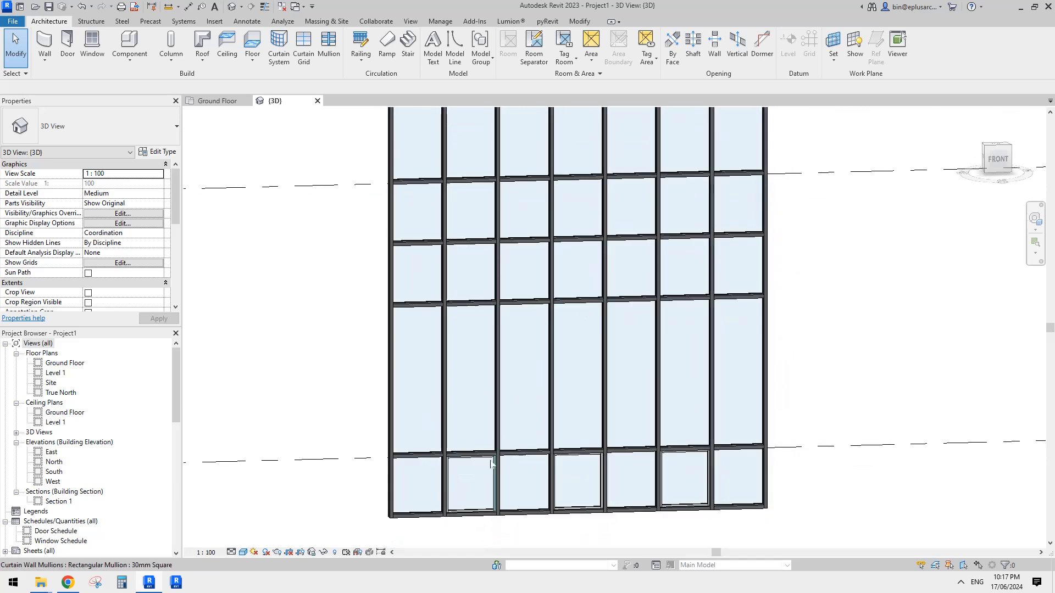
- Temporarily isolate the curtain panel category to inspect the facade's panel layout, and restore the hidden elements
{"action": "left_click", "coordinate": [421, 271]}
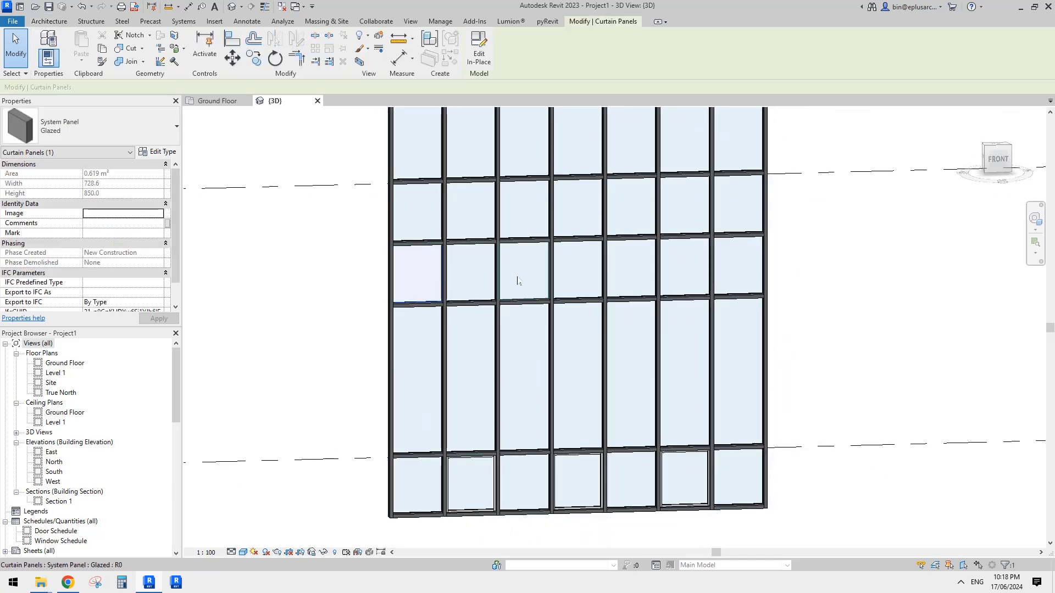
{"action": "middle_click_drag", "start_coordinate": [517, 281], "coordinate": [566, 361]}
{"action": "key", "text": "c"}
{"action": "left_click", "coordinate": [743, 288]}
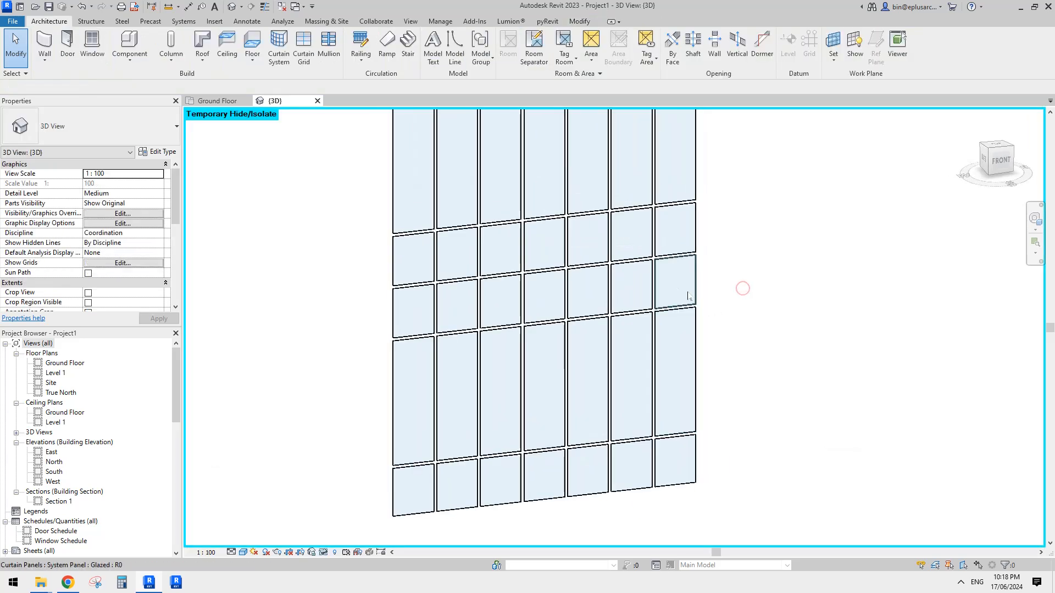
{"action": "middle_click_drag", "start_coordinate": [651, 290], "coordinate": [654, 306]}
{"action": "middle_click_drag", "start_coordinate": [489, 338], "coordinate": [488, 341]}
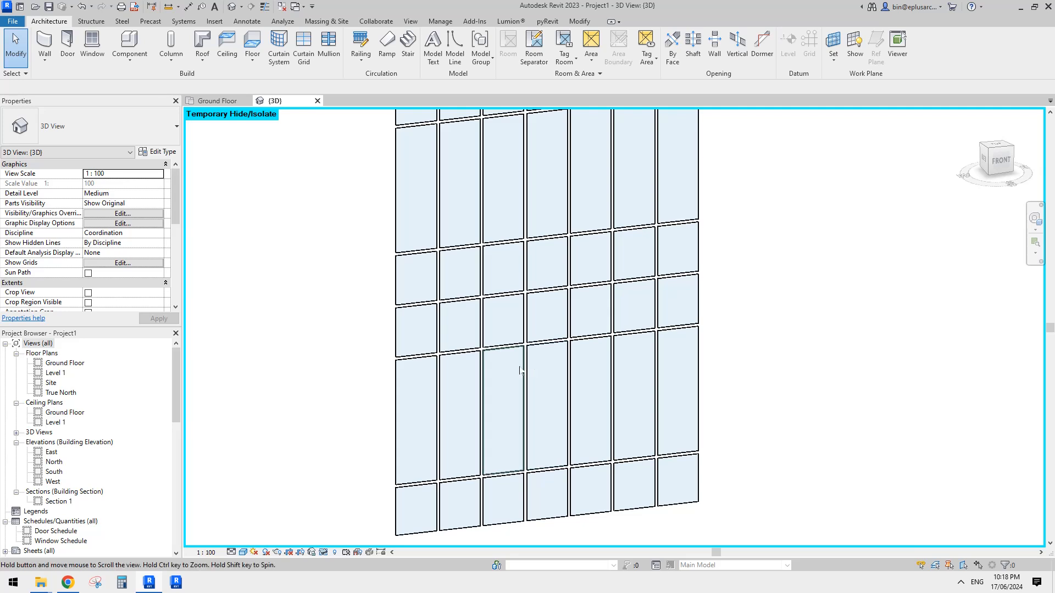
{"action": "middle_click_drag", "start_coordinate": [519, 372], "coordinate": [498, 330]}
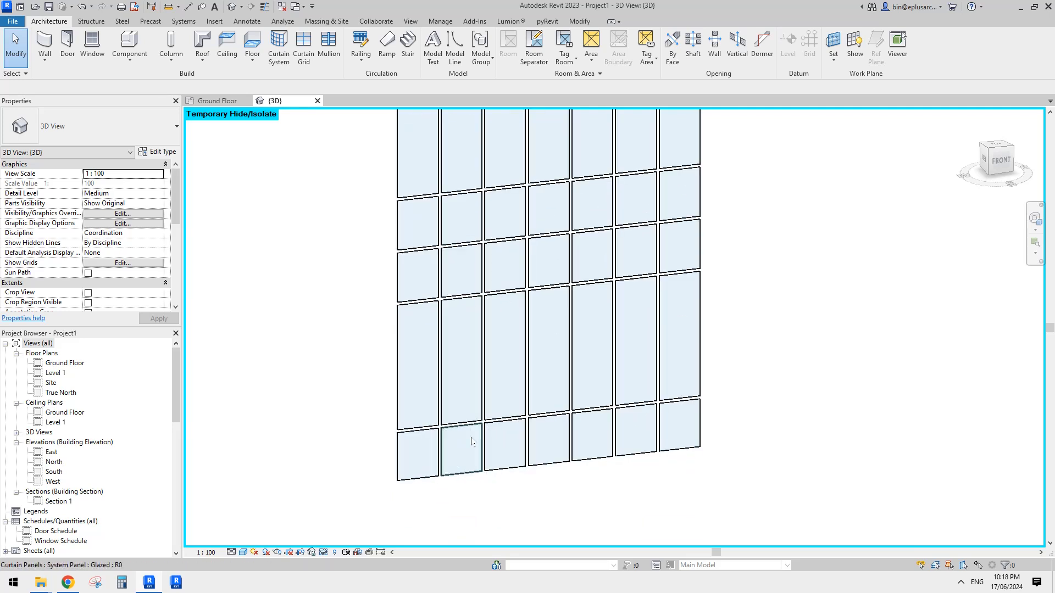
{"action": "middle_click_drag", "start_coordinate": [473, 442], "coordinate": [472, 449]}
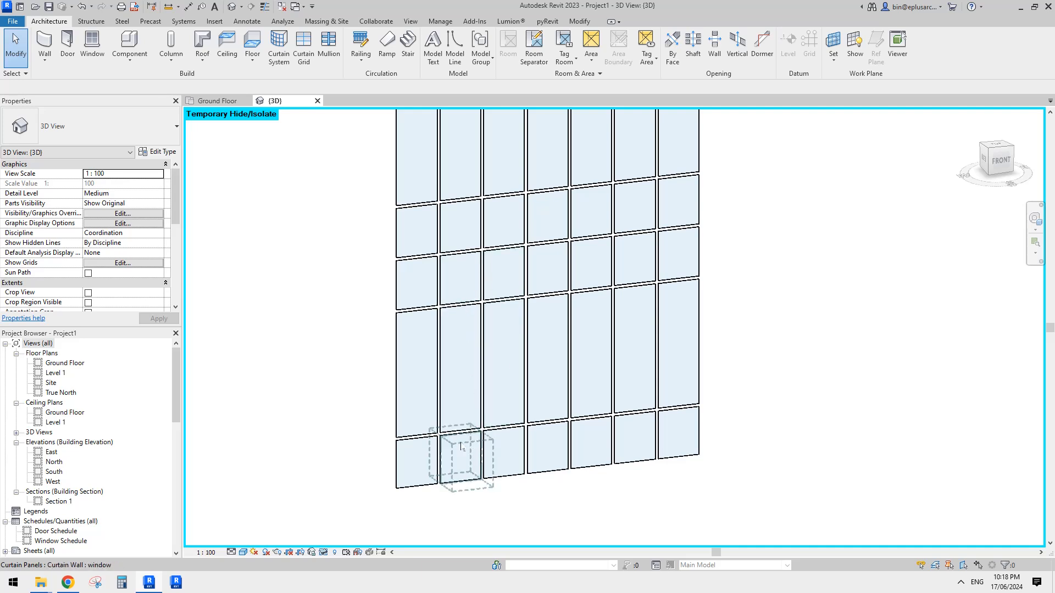
{"action": "middle_click_drag", "start_coordinate": [516, 411], "coordinate": [515, 417]}
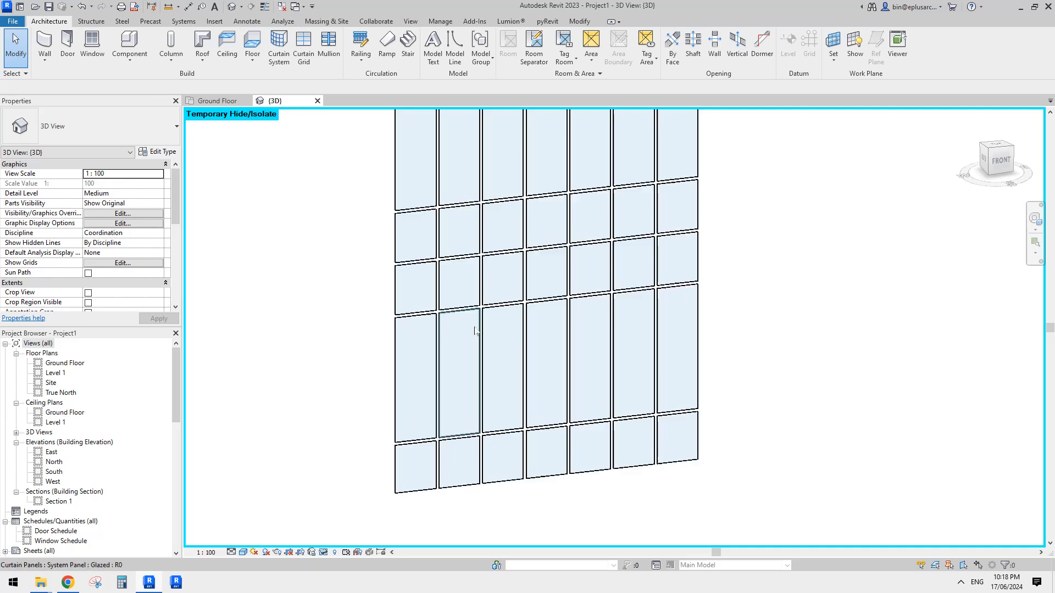
{"action": "key", "text": "r"}
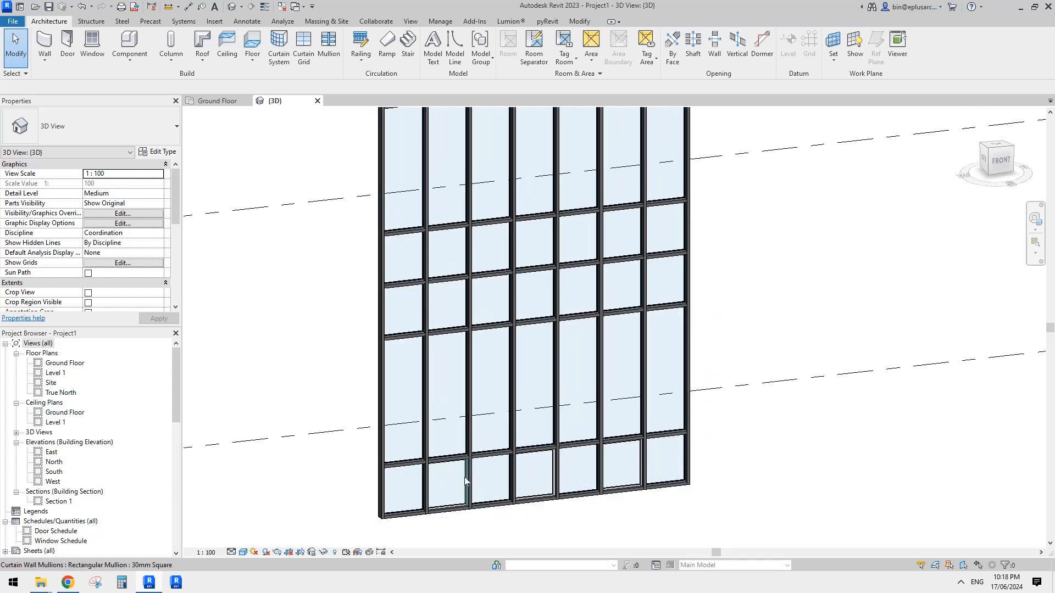
- Change panels 1, 3, 5 and 7 of the third-lowest and top rows, and 2, 4 and 6 of the fourth-lowest row, to "window"
{"action": "left_click", "coordinate": [408, 309]}
{"action": "left_click", "coordinate": [446, 258], "text": "ctrl"}
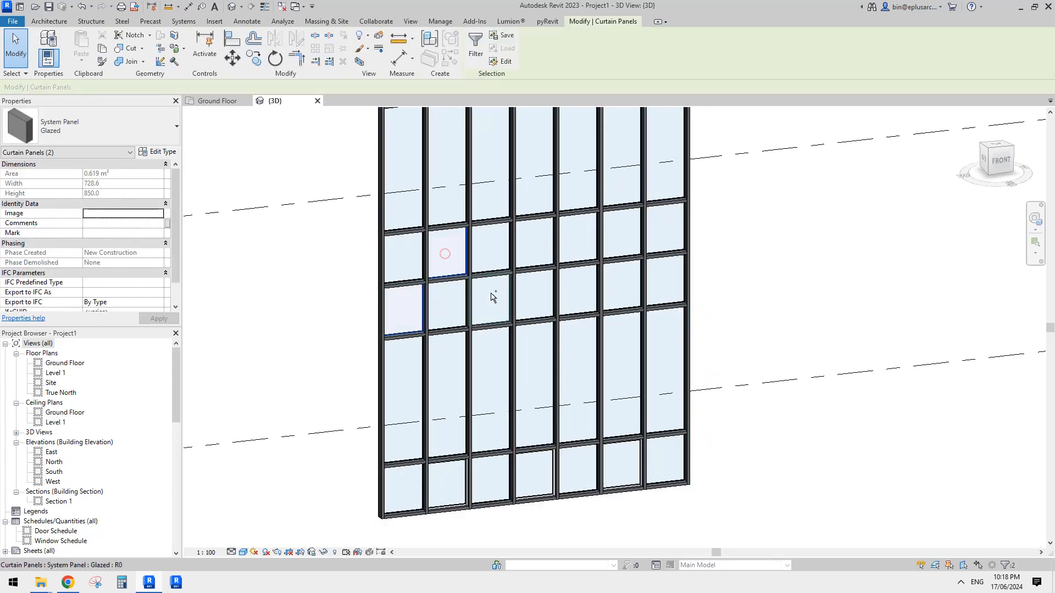
{"action": "left_click", "coordinate": [528, 245], "text": "ctrl"}
{"action": "left_click", "coordinate": [574, 285], "text": "ctrl"}
{"action": "left_click", "coordinate": [614, 234], "text": "ctrl"}
{"action": "left_click", "coordinate": [661, 283], "text": "ctrl"}
{"action": "middle_click_drag", "start_coordinate": [602, 165], "coordinate": [577, 373]}
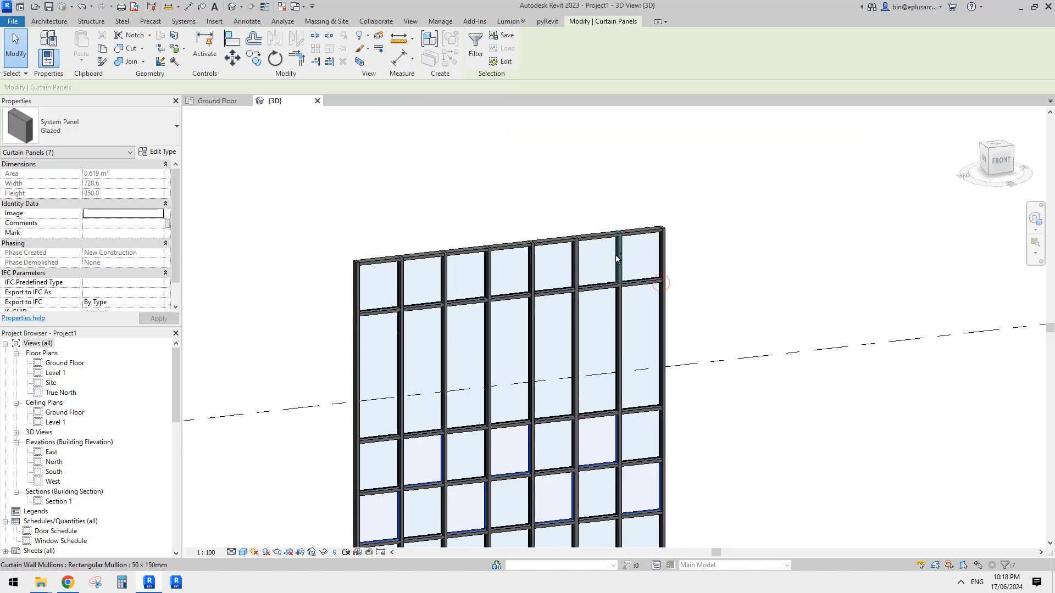
{"action": "left_click", "coordinate": [642, 258], "text": "ctrl"}
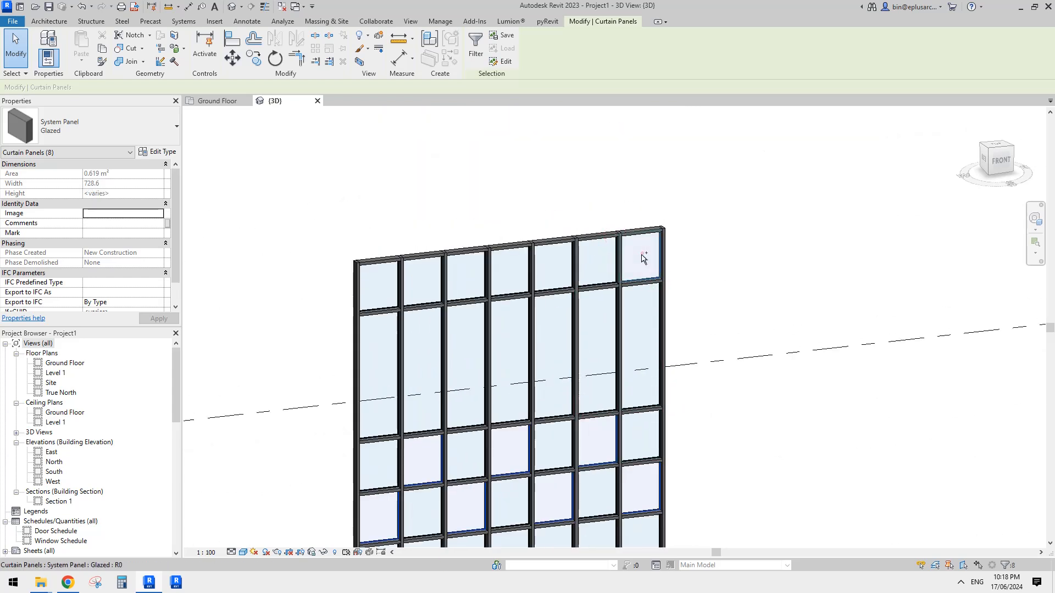
{"action": "left_click", "coordinate": [550, 273], "text": "ctrl"}
{"action": "left_click", "coordinate": [469, 276], "text": "ctrl"}
{"action": "left_click", "coordinate": [386, 282], "text": "ctrl"}
{"action": "middle_click_drag", "start_coordinate": [385, 282], "coordinate": [389, 265]}
{"action": "left_click", "coordinate": [106, 120]}
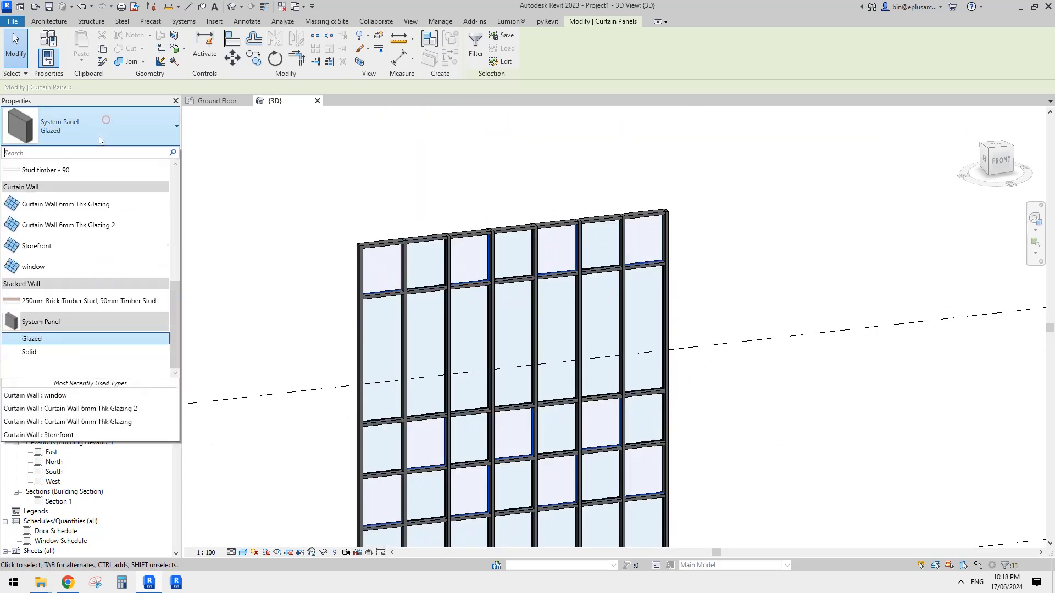
{"action": "scroll", "coordinate": [98, 212], "scroll_direction": "up", "scroll_amount": 1}
{"action": "scroll", "coordinate": [99, 231], "scroll_direction": "down", "scroll_amount": 1}
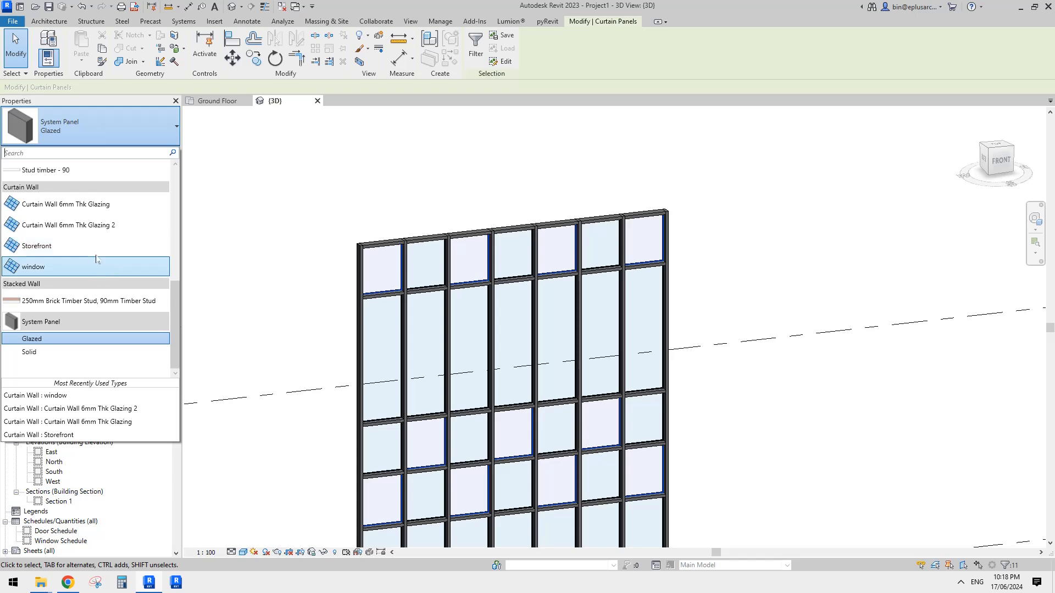
{"action": "left_click", "coordinate": [96, 264]}
{"action": "left_click", "coordinate": [814, 373]}
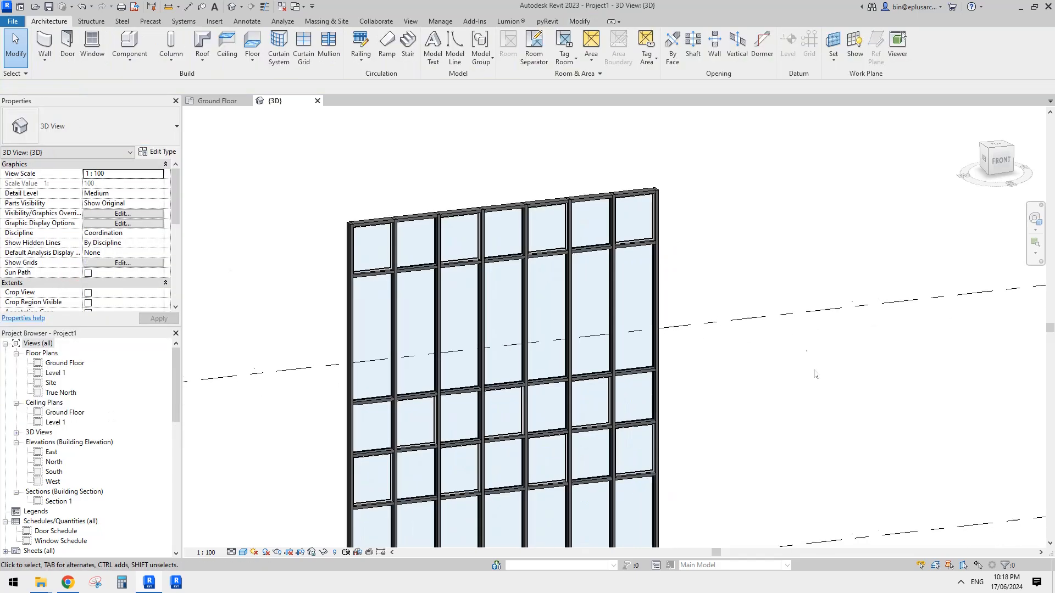
- Check the facade from another angle and switch to the reference photo in the Google Docs suggestions document
{"action": "mouse_move", "coordinate": [814, 373]}
{"action": "middle_mouse_down", "text": "shift"}
{"action": "mouse_move", "coordinate": [758, 372]}
{"action": "mouse_move", "coordinate": [748, 419]}
{"action": "mouse_move", "coordinate": [748, 301]}
{"action": "mouse_move", "coordinate": [768, 405]}
{"action": "mouse_move", "coordinate": [619, 367]}
{"action": "mouse_move", "coordinate": [593, 338]}
{"action": "mouse_move", "coordinate": [603, 350]}
{"action": "mouse_move", "coordinate": [442, 363]}
{"action": "mouse_move", "coordinate": [601, 358]}
{"action": "middle_mouse_up", "text": "shift"}
{"action": "left_click", "coordinate": [68, 583]}
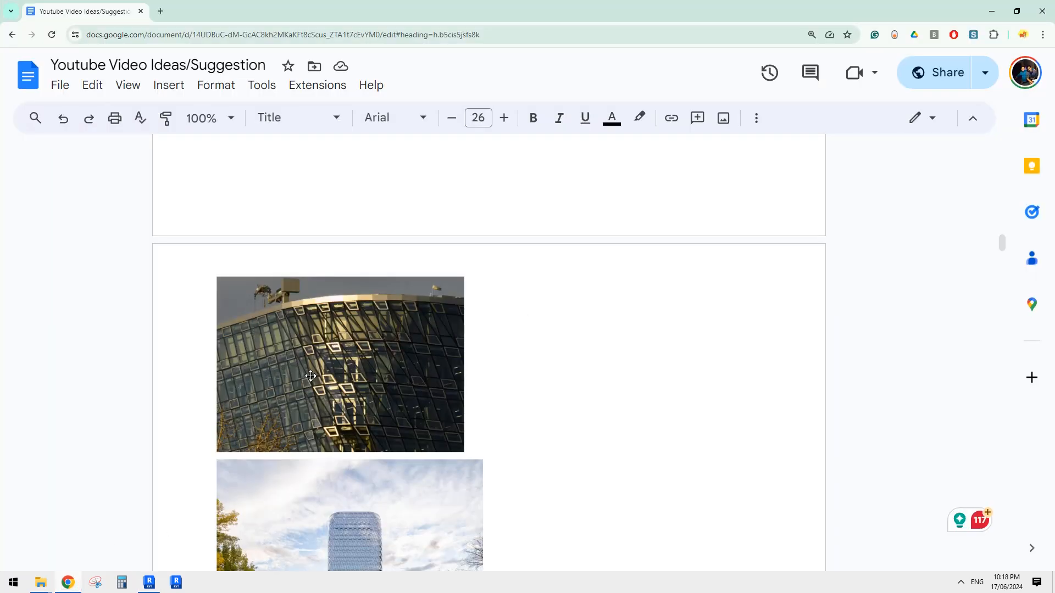
- Switch from the reference photo back to the Revit 3D view and turn the facade slightly
{"action": "left_click", "coordinate": [149, 582]}
{"action": "middle_click_drag", "start_coordinate": [549, 434], "coordinate": [496, 433], "text": "shift"}
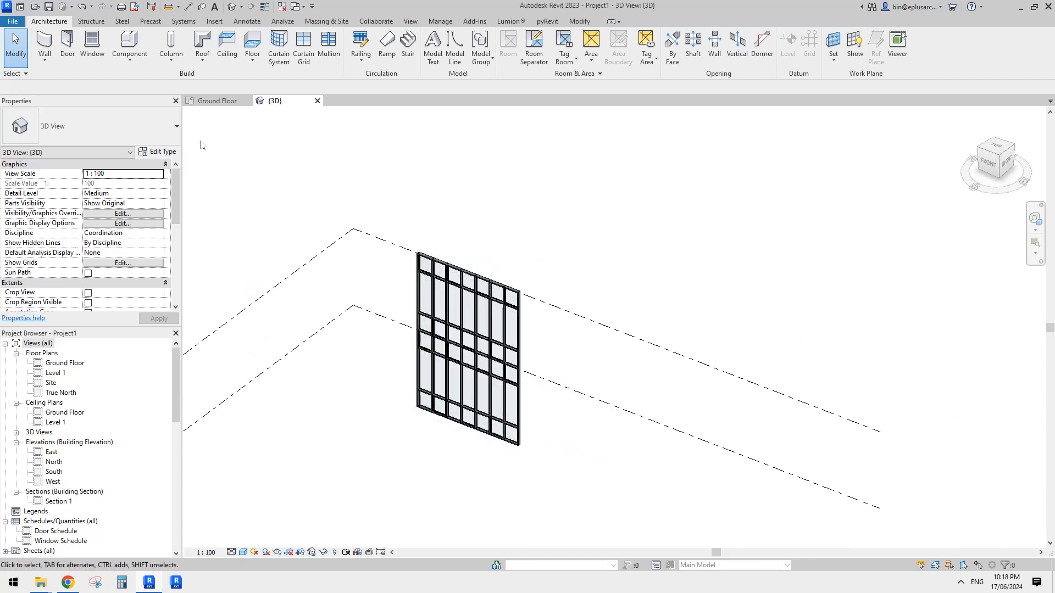
{"action": "left_click", "coordinate": [129, 55]}
{"action": "left_click", "coordinate": [145, 105]}
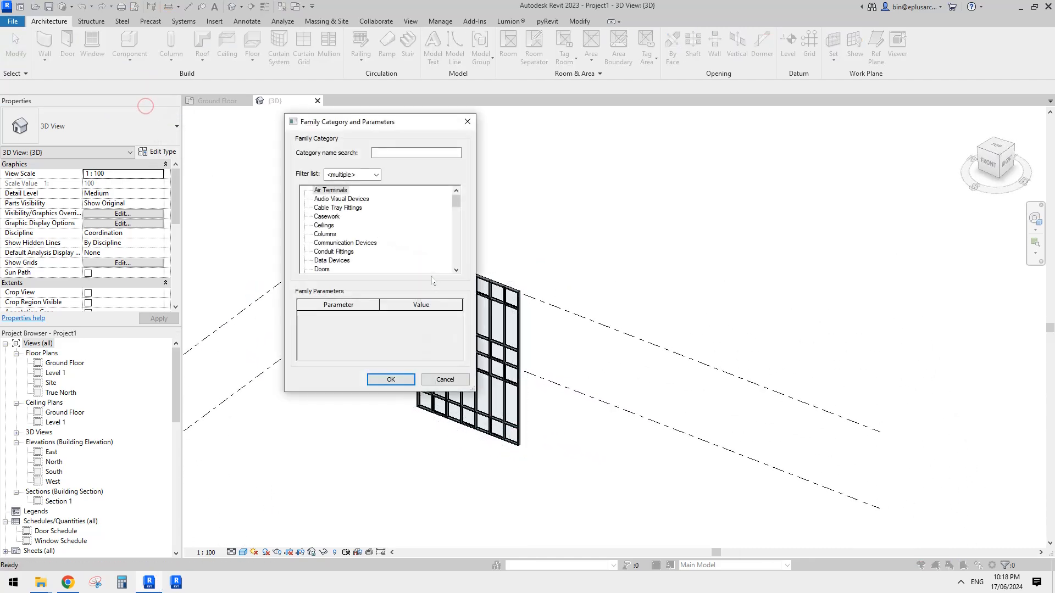
{"action": "left_click", "coordinate": [326, 244]}
{"action": "key", "text": "g"}
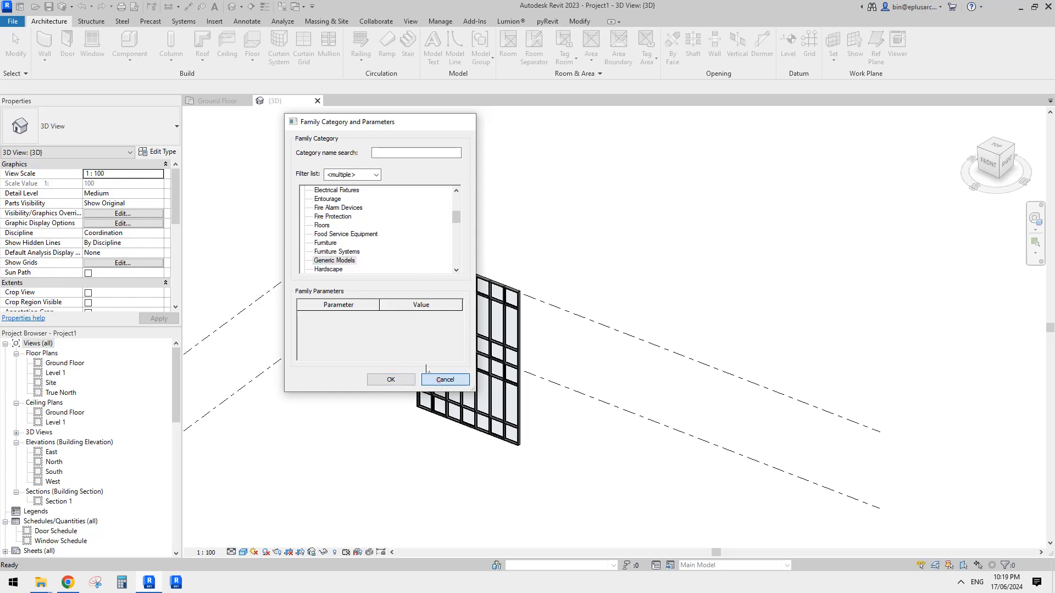
{"action": "left_click", "coordinate": [443, 382]}
{"action": "left_click", "coordinate": [46, 61]}
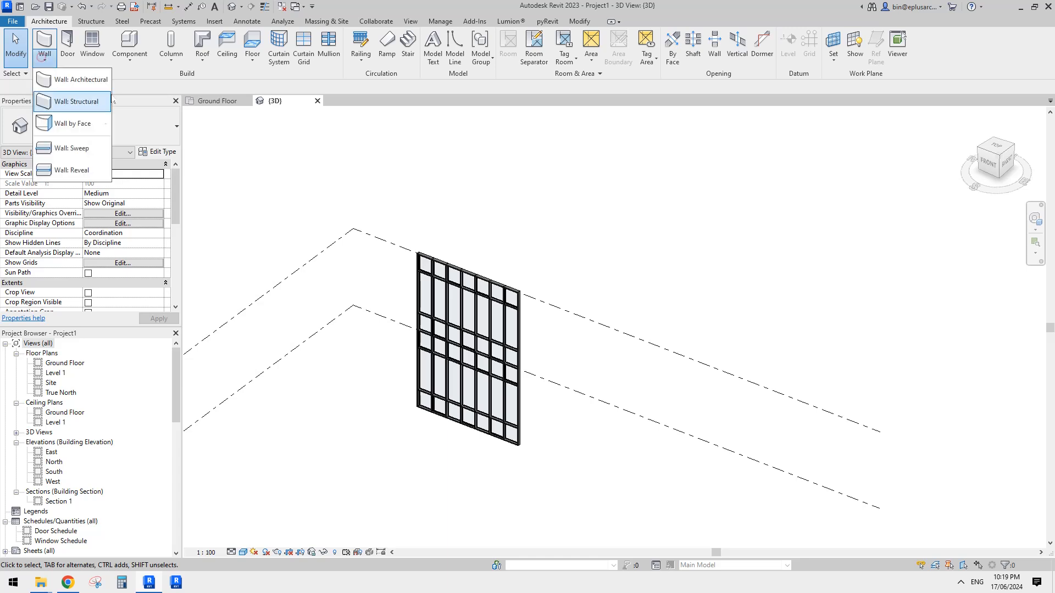
- Start an in-place model in the Generic Models category, keeping the default name
{"action": "left_click", "coordinate": [134, 64]}
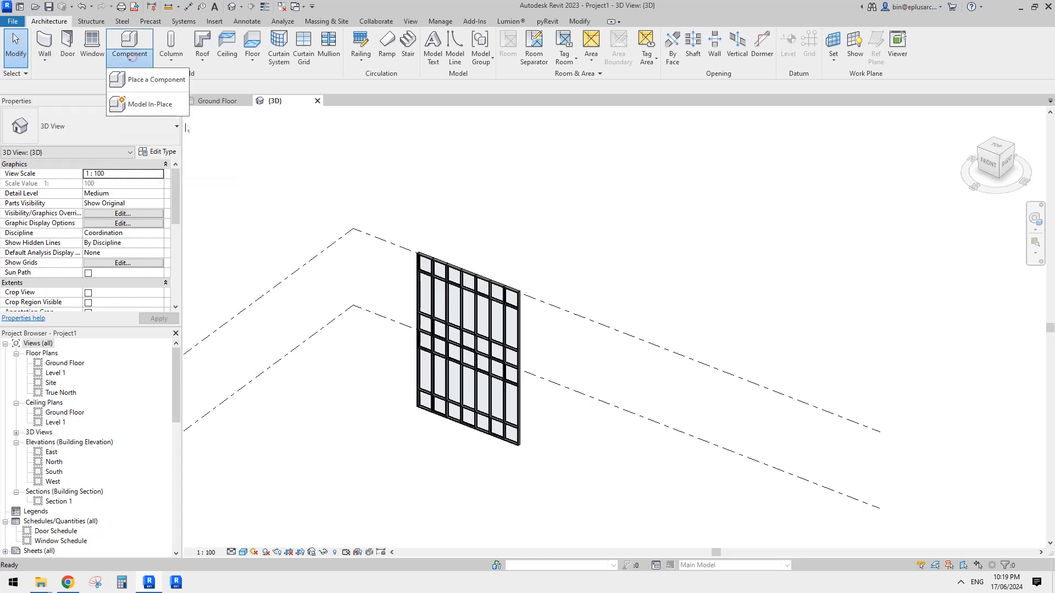
{"action": "left_click", "coordinate": [147, 105]}
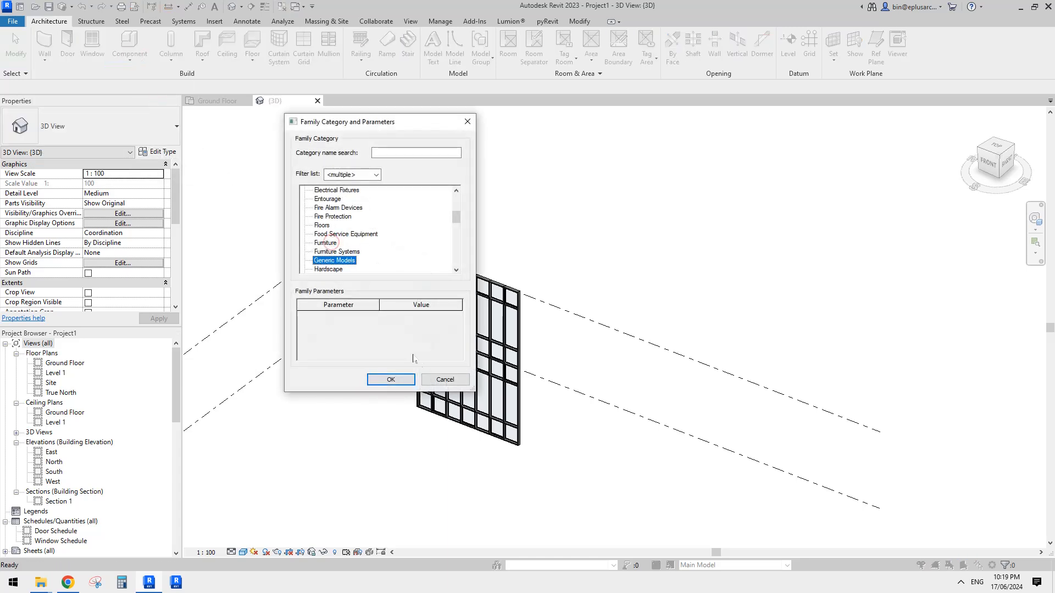
{"action": "left_click", "coordinate": [395, 382]}
{"action": "left_click", "coordinate": [567, 241]}
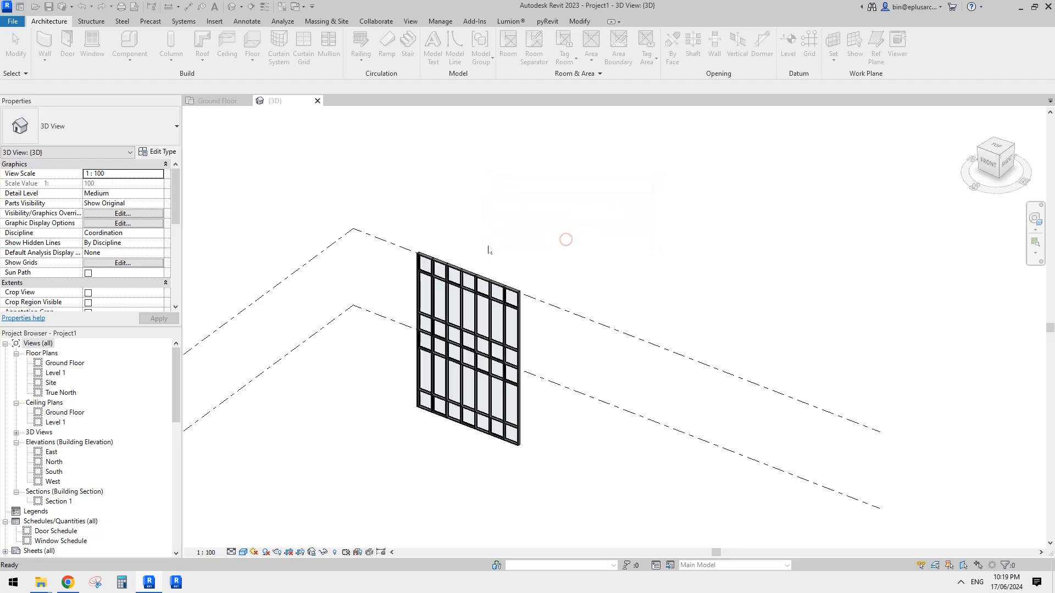
{"action": "scroll", "coordinate": [420, 350], "scroll_direction": "down", "scroll_amount": 3}
{"action": "middle_click_drag", "start_coordinate": [421, 350], "coordinate": [503, 339]}
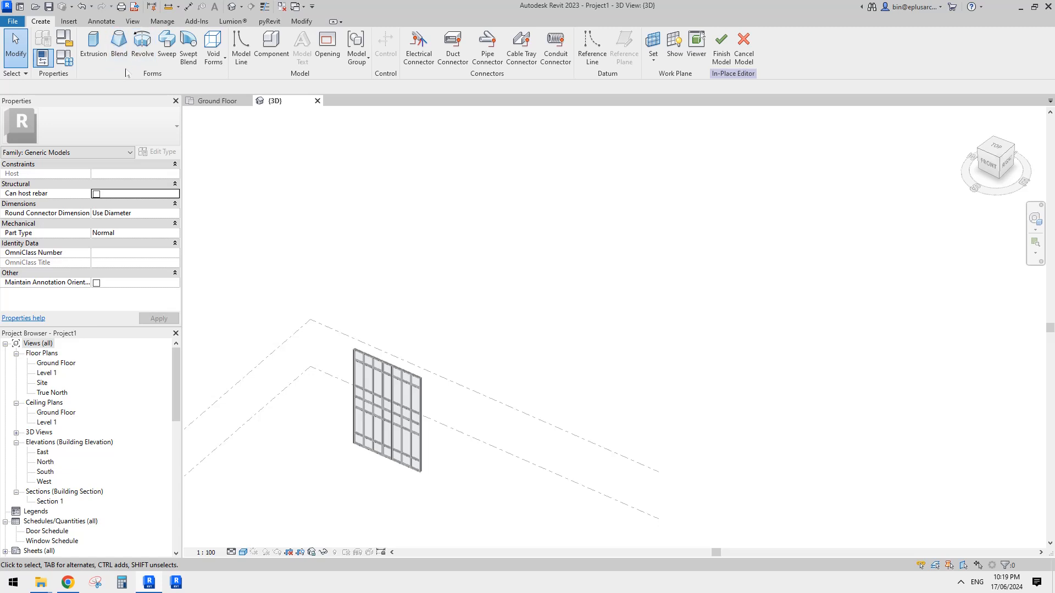
- Start a Blend and sketch a rectangular base boundary about 7500 mm square in the empty area behind the curtain wall
{"action": "left_click", "coordinate": [119, 47]}
{"action": "left_click", "coordinate": [497, 37]}
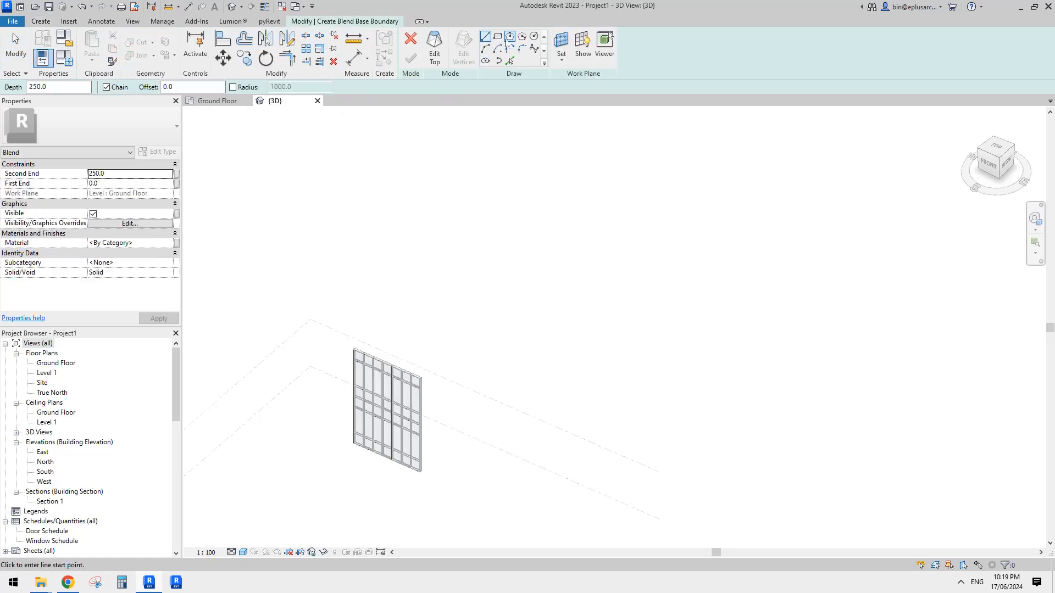
{"action": "middle_click_drag", "start_coordinate": [576, 324], "coordinate": [561, 349]}
{"action": "left_click", "coordinate": [473, 345]}
{"action": "left_click", "coordinate": [628, 323]}
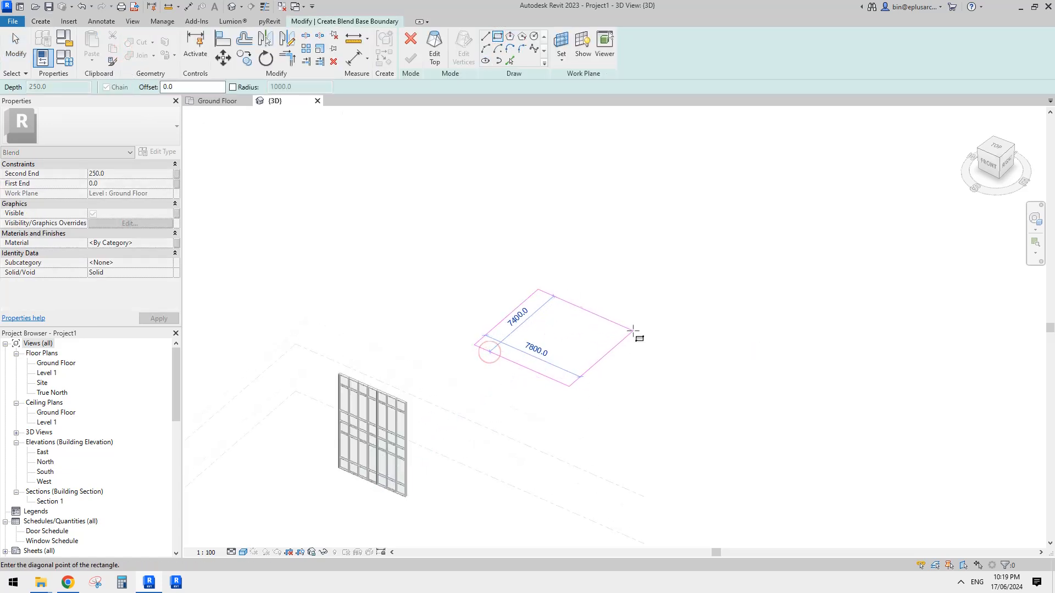
- Draw the blend's top boundary by offsetting the base edges 2000 outward on all sides, and finish the blend with a depth of 250
{"action": "left_click", "coordinate": [434, 53]}
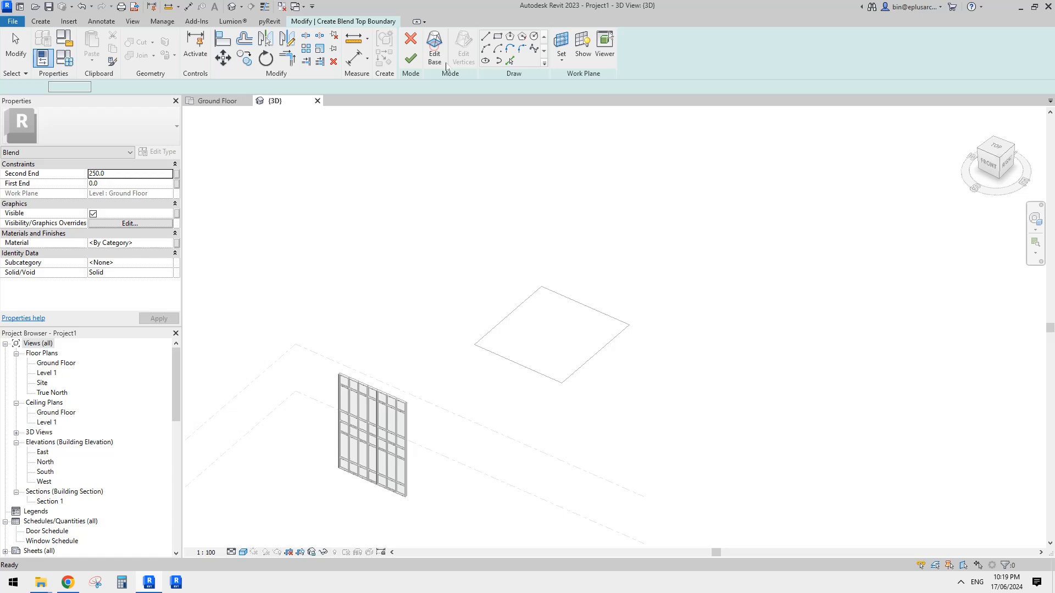
{"action": "left_click", "coordinate": [510, 60]}
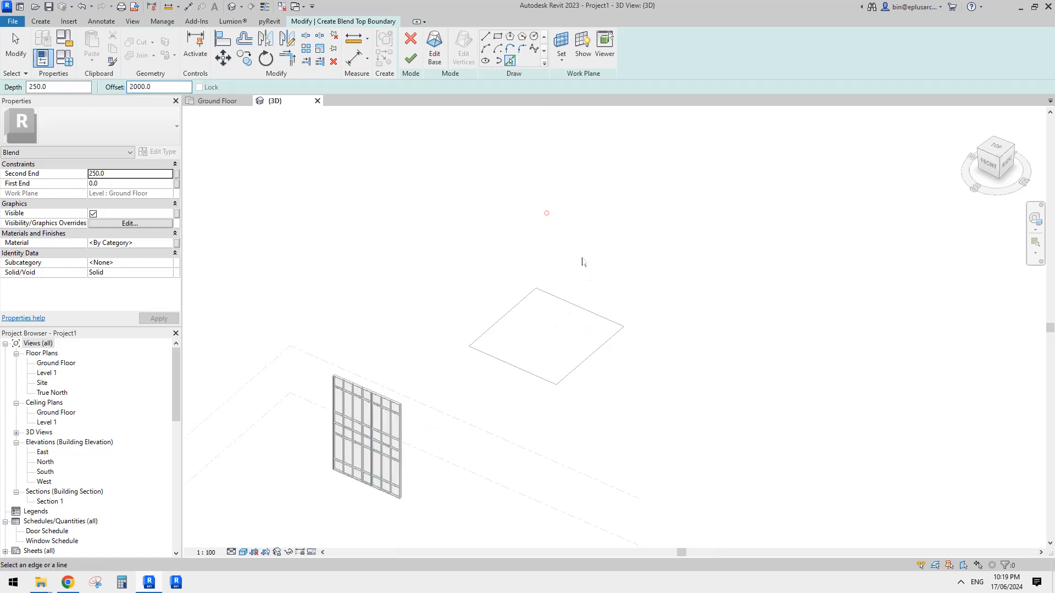
{"action": "left_click", "coordinate": [573, 306]}
{"action": "left_click", "coordinate": [525, 371]}
{"action": "left_click", "coordinate": [494, 329]}
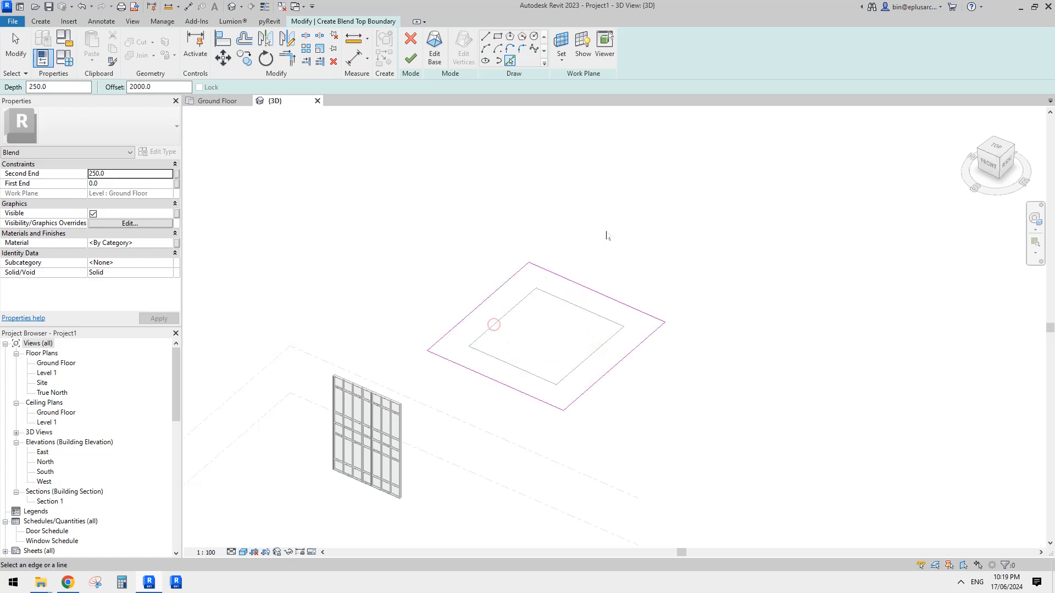
{"action": "left_click", "coordinate": [411, 59]}
- Stretch the blend's top upward to roughly the height of the neighbouring facade and finish the in-place model
{"action": "middle_click_drag", "start_coordinate": [558, 226], "coordinate": [529, 355], "text": "shift"}
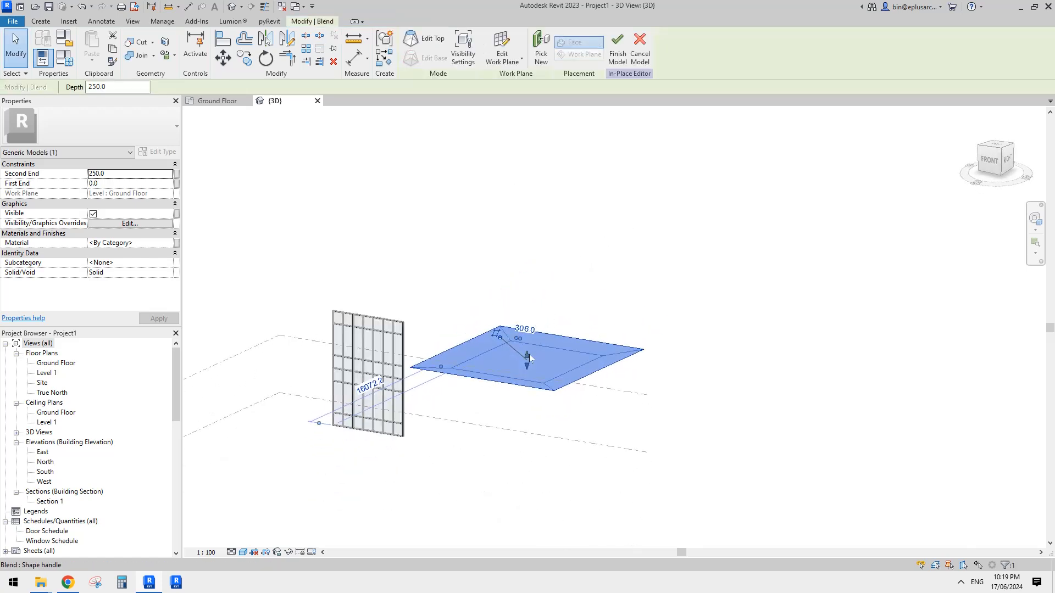
{"action": "left_click_drag", "start_coordinate": [528, 354], "coordinate": [538, 248]}
{"action": "middle_click_drag", "start_coordinate": [632, 264], "coordinate": [574, 221], "text": "shift"}
{"action": "left_click_drag", "start_coordinate": [529, 245], "coordinate": [531, 246]}
{"action": "middle_click_drag", "start_coordinate": [599, 299], "coordinate": [669, 352], "text": "shift"}
{"action": "left_click", "coordinate": [669, 352]}
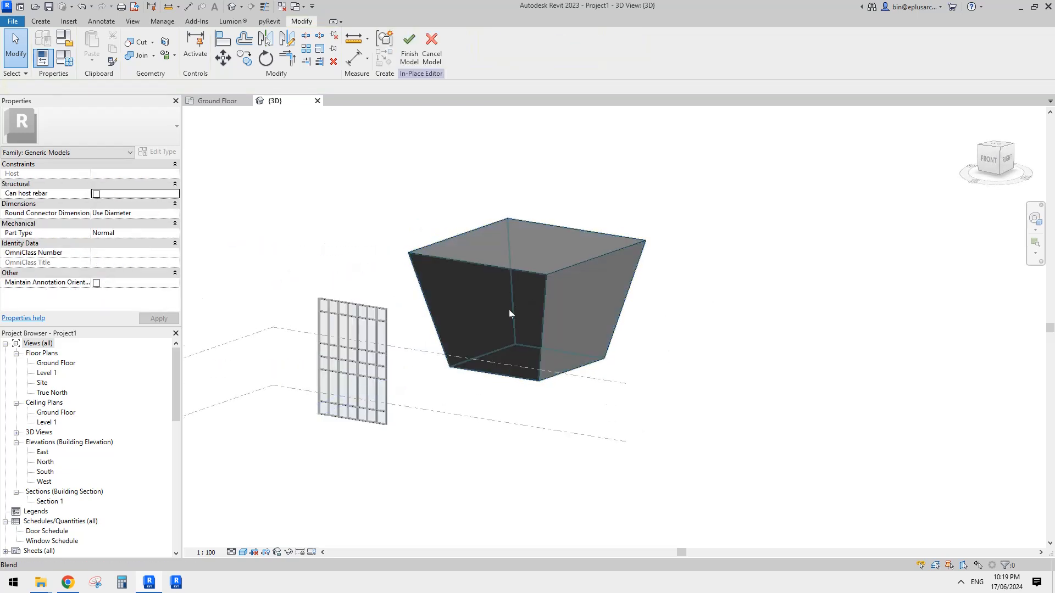
{"action": "left_click", "coordinate": [409, 45]}
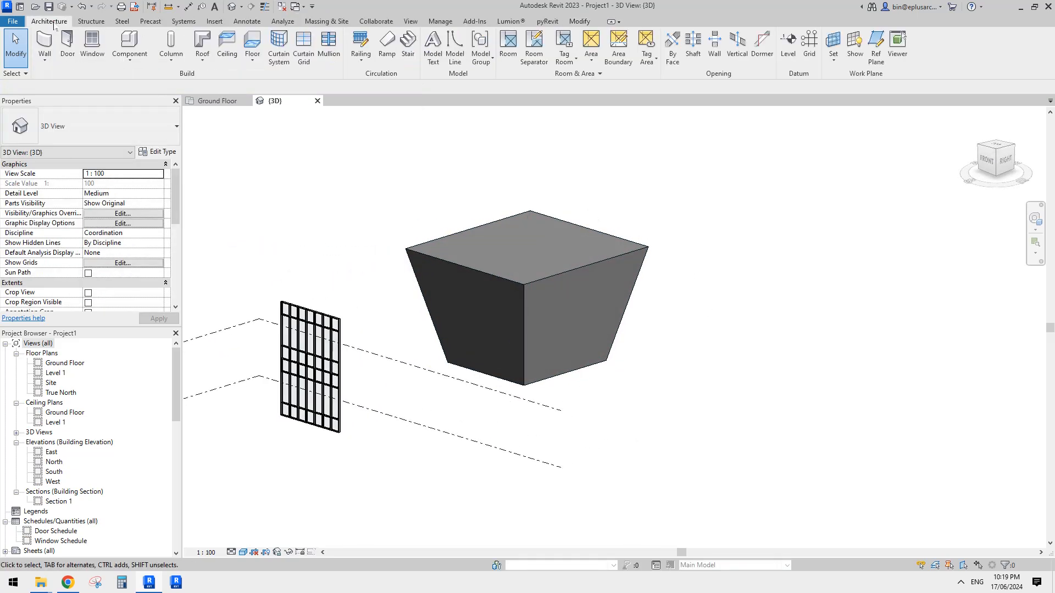
- Try to place a "Curtain Wall 6mm Thk Glazing 2" wall by face on the front sloping face of the blend
{"action": "left_click", "coordinate": [46, 58]}
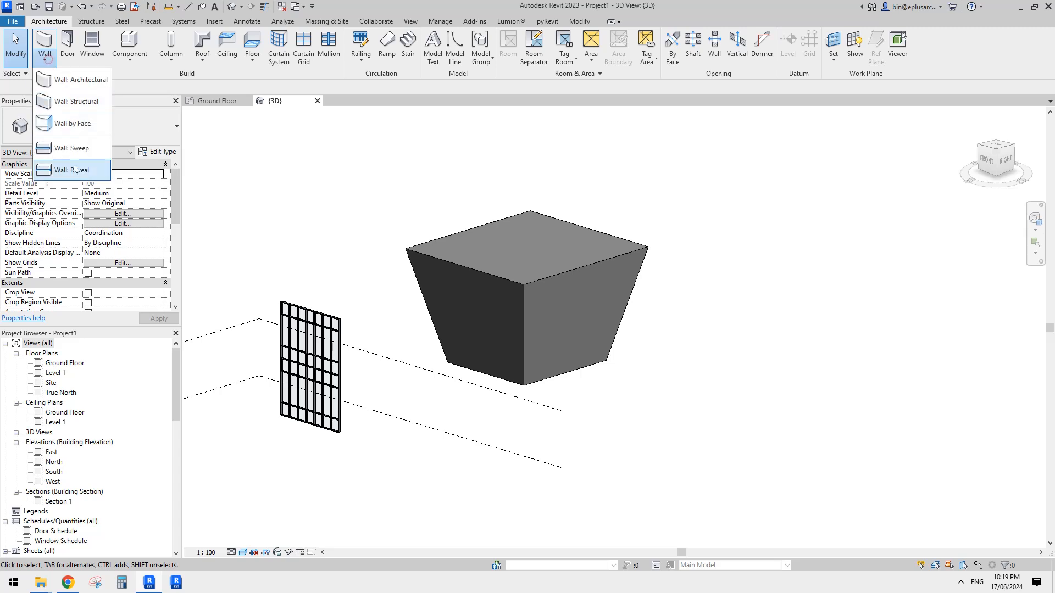
{"action": "left_click", "coordinate": [72, 123]}
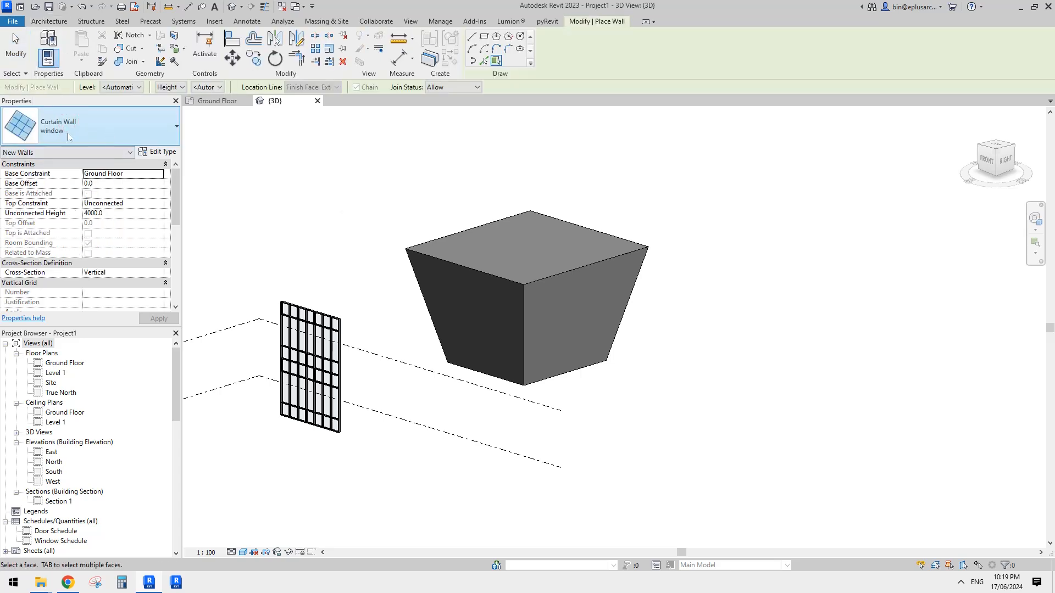
{"action": "left_click", "coordinate": [68, 136]}
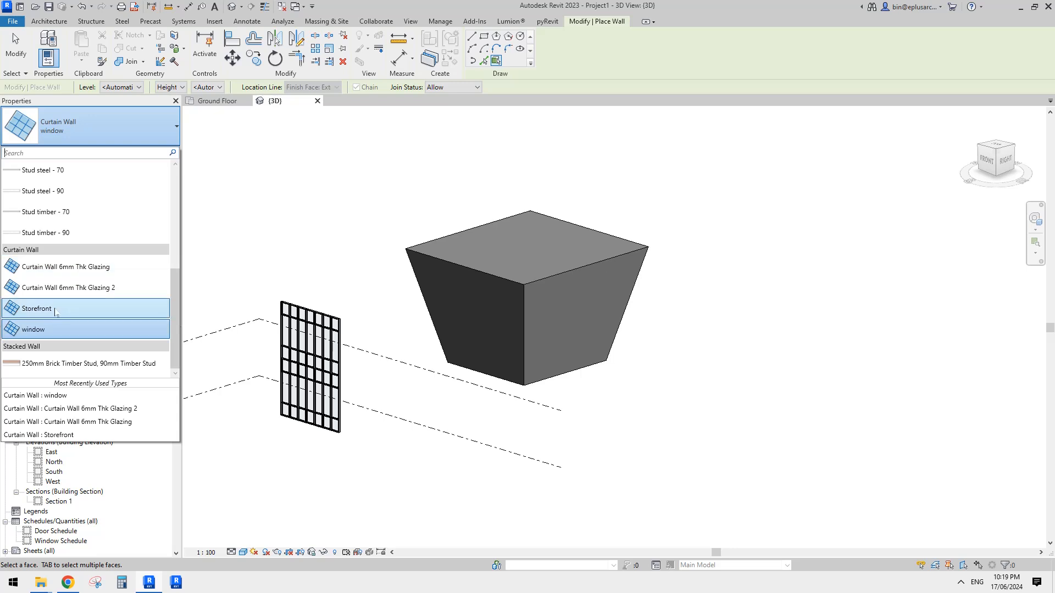
{"action": "left_click", "coordinate": [84, 289]}
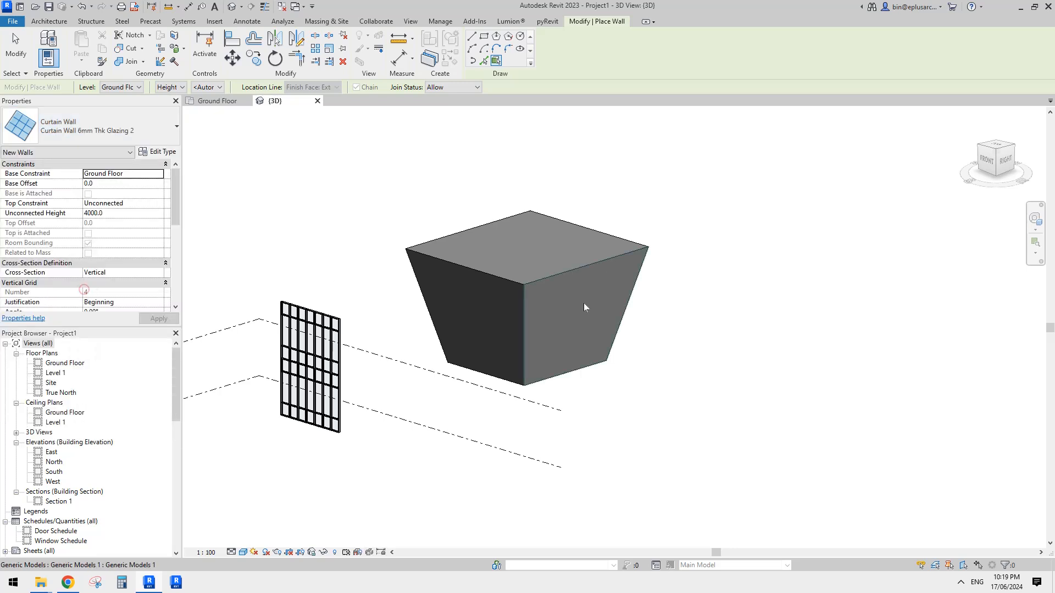
{"action": "left_click", "coordinate": [486, 321]}
{"action": "left_click_drag", "start_coordinate": [850, 464], "coordinate": [719, 378]}
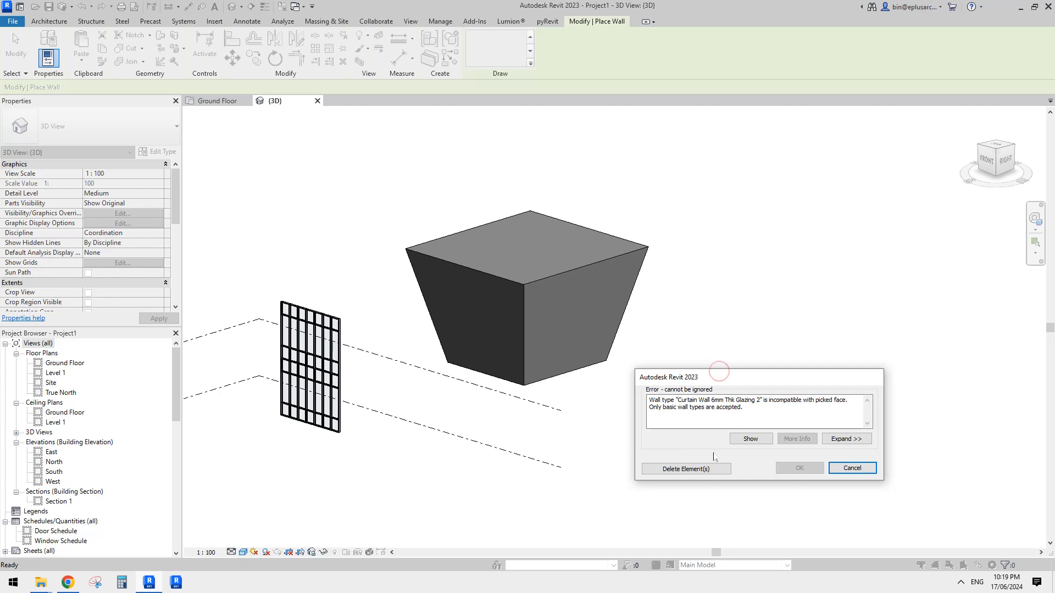
{"action": "left_click", "coordinate": [851, 468]}
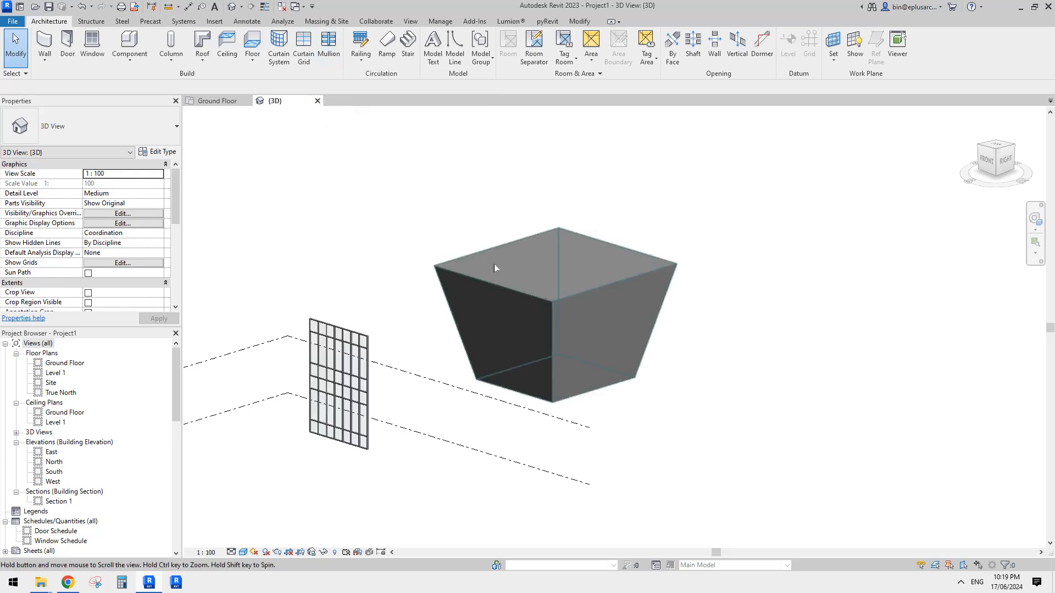
- Create a 1500 x 3000mm curtain system on the front sloping face of the blend
{"action": "middle_click_drag", "start_coordinate": [493, 263], "coordinate": [471, 267]}
{"action": "middle_click_drag", "start_coordinate": [370, 162], "coordinate": [385, 170]}
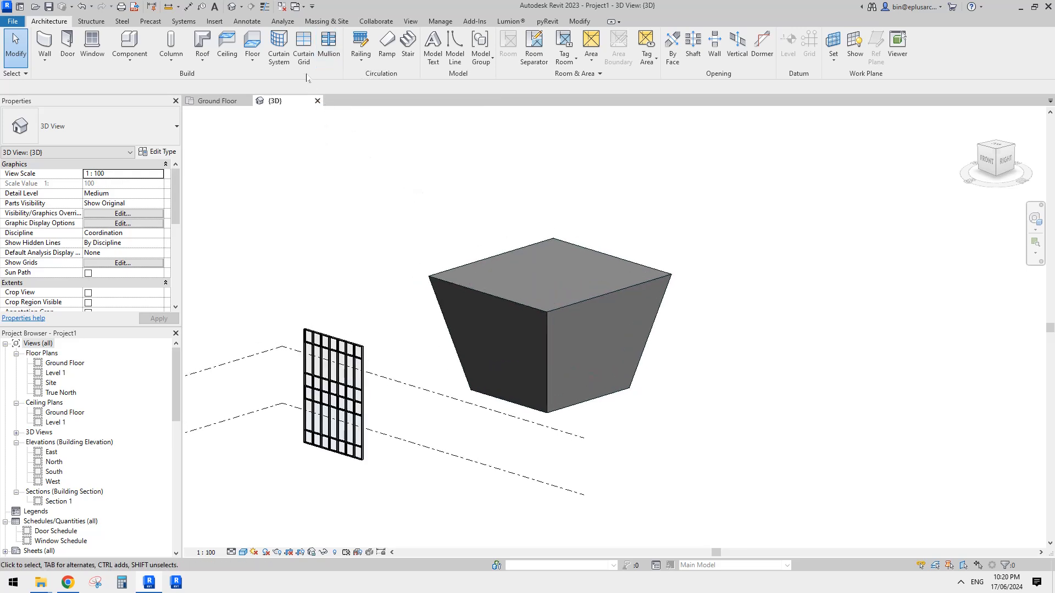
{"action": "left_click", "coordinate": [280, 58]}
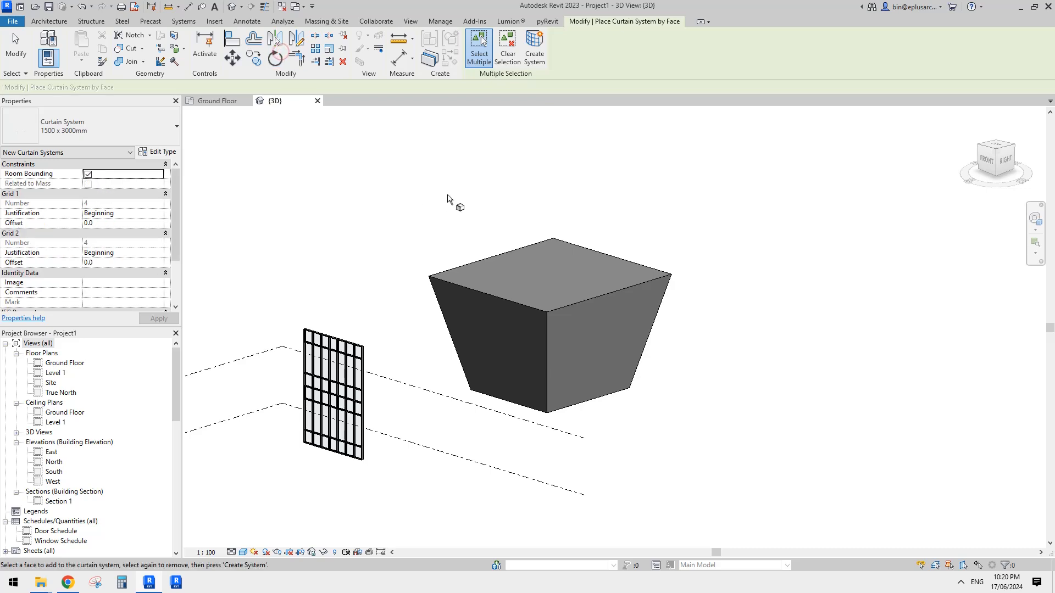
{"action": "left_click", "coordinate": [496, 336]}
{"action": "left_click", "coordinate": [534, 55]}
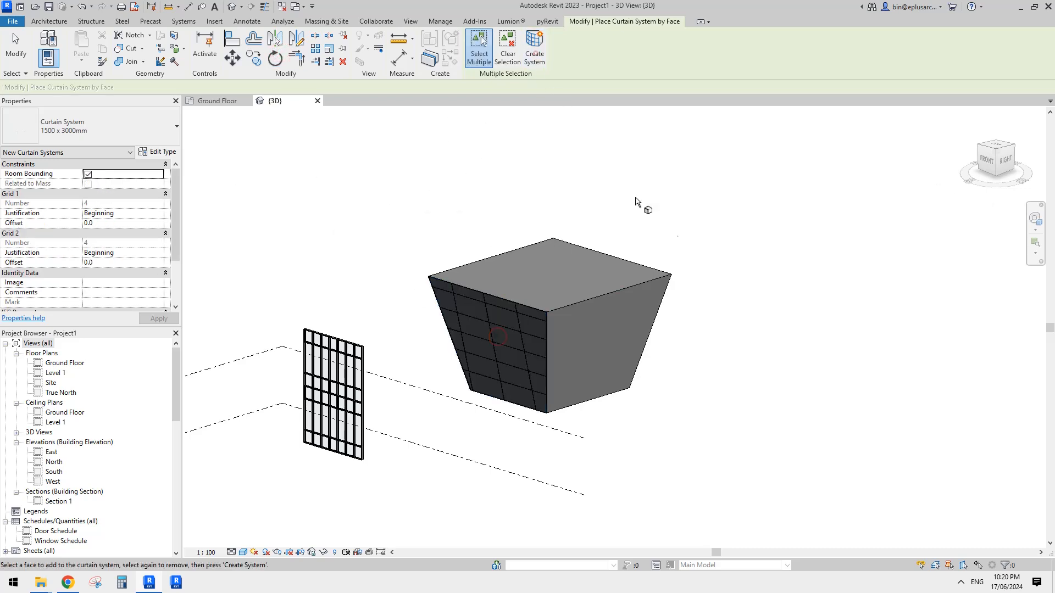
{"action": "middle_click_drag", "start_coordinate": [549, 295], "coordinate": [566, 365], "text": "shift"}
{"action": "scroll", "coordinate": [565, 368], "scroll_direction": "up", "scroll_amount": 2}
{"action": "key", "text": "Escape"}
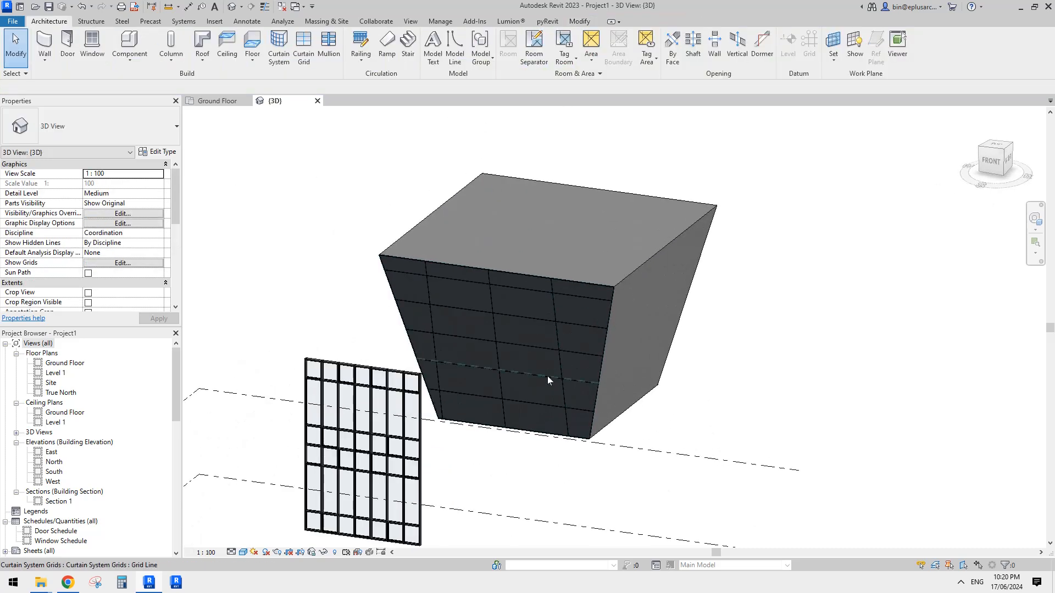
- Check the spacing of the lowest horizontal grid line on the sloping curtain system
{"action": "middle_click_drag", "start_coordinate": [457, 428], "coordinate": [492, 364]}
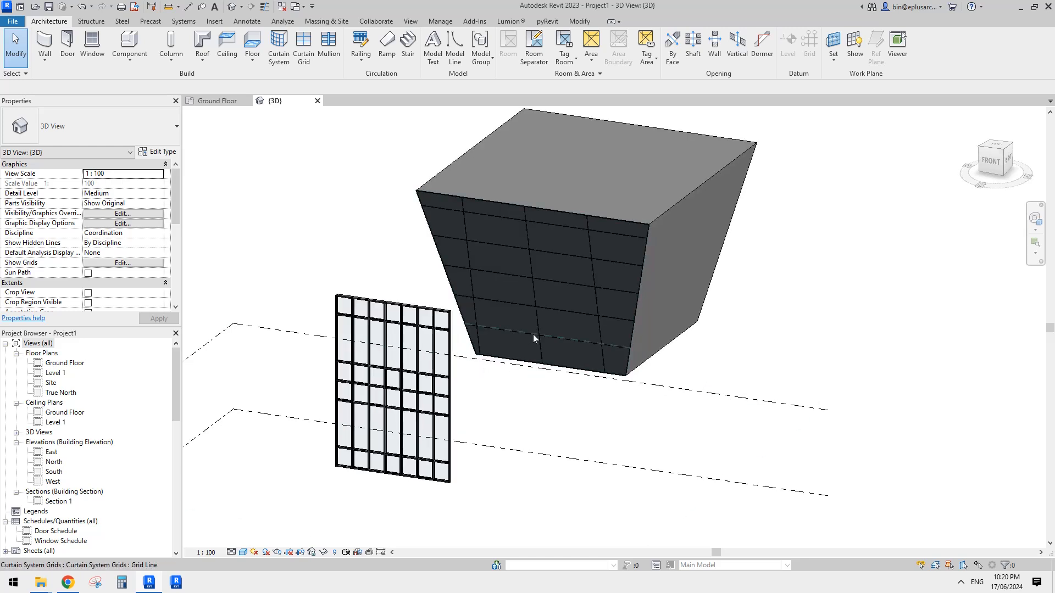
{"action": "left_click", "coordinate": [522, 335]}
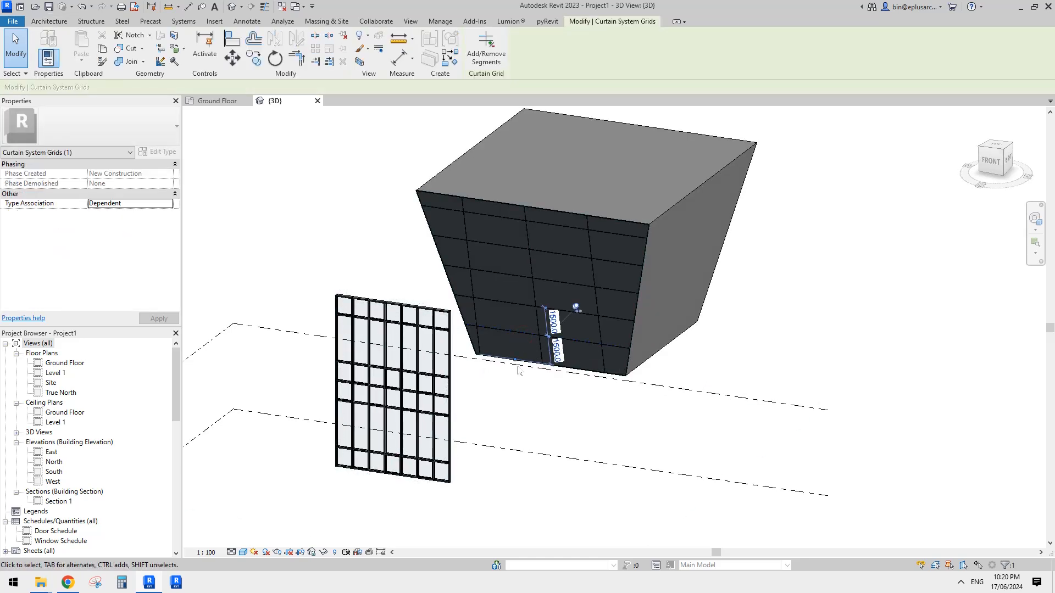
{"action": "key", "text": "Escape"}
{"action": "middle_click_drag", "start_coordinate": [601, 323], "coordinate": [598, 322], "text": "shift"}
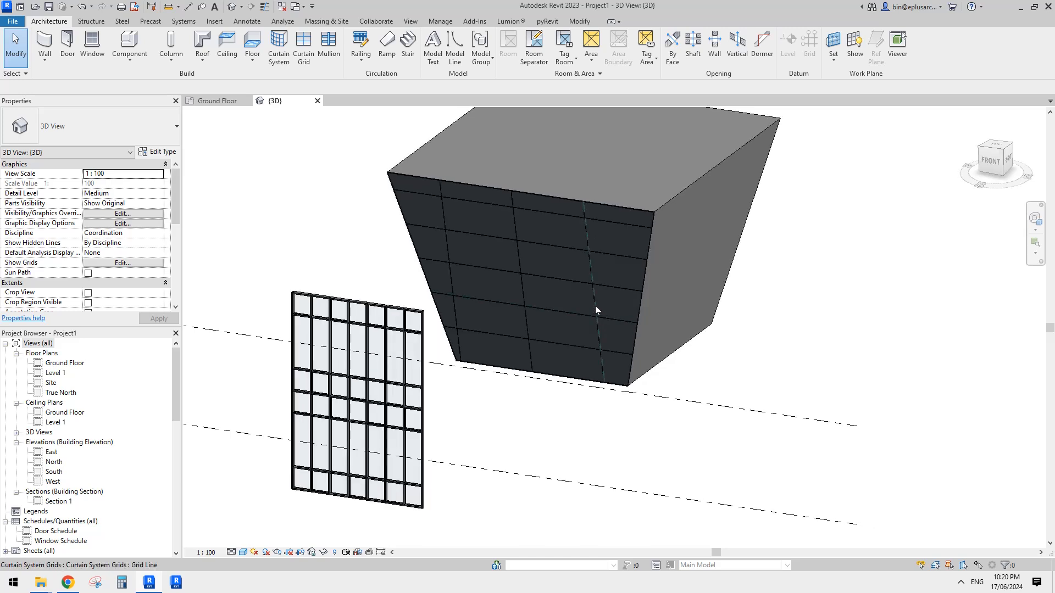
- In the curtain system's type properties, set the Grid 1 interior and both border mullions to Rectangular Mullion : 50 x 150mm
{"action": "left_click", "coordinate": [570, 319]}
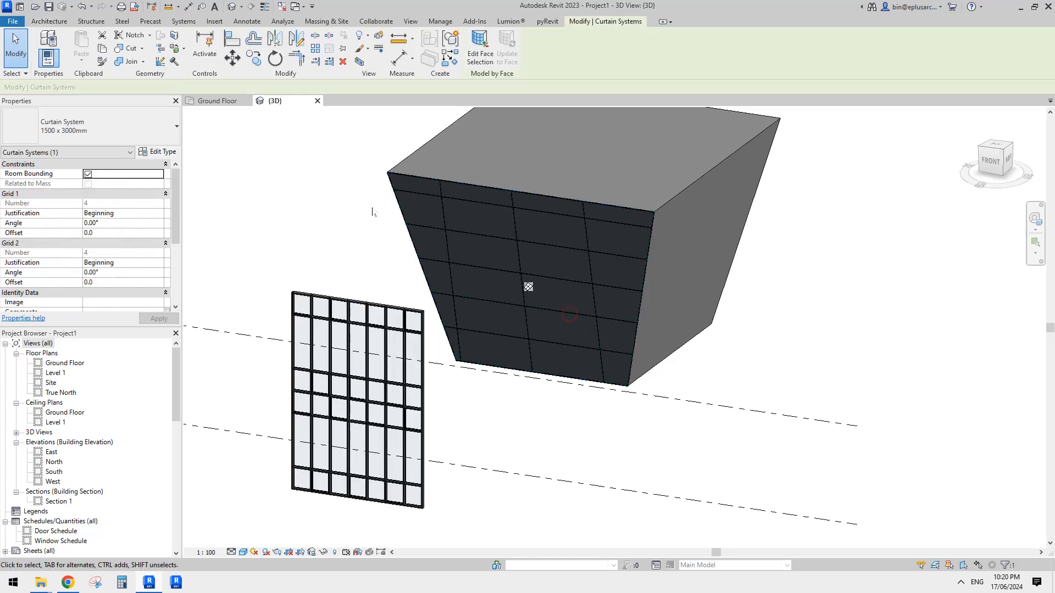
{"action": "left_click", "coordinate": [159, 152]}
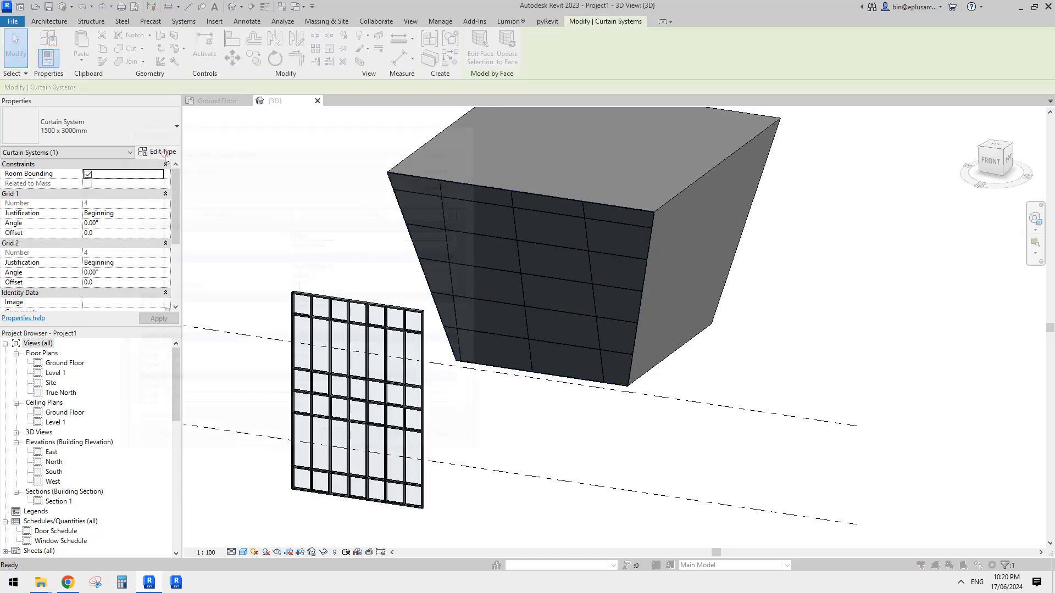
{"action": "left_click", "coordinate": [382, 349]}
{"action": "left_click", "coordinate": [382, 350]}
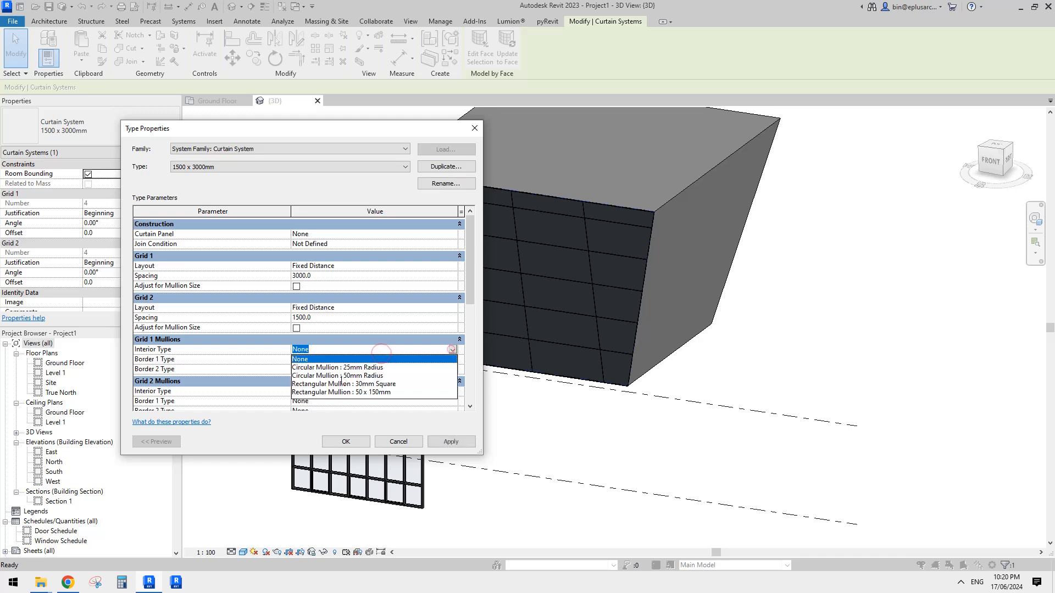
{"action": "left_click", "coordinate": [383, 390]}
{"action": "left_click", "coordinate": [406, 351]}
{"action": "key", "text": "ctrl+c"}
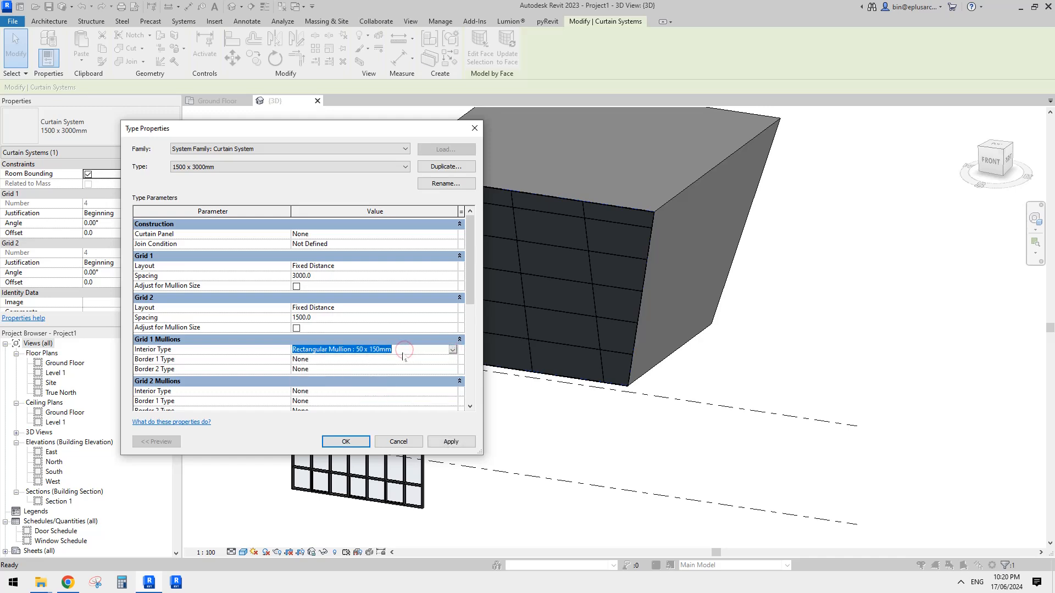
{"action": "left_click", "coordinate": [410, 362]}
{"action": "key", "text": "ctrl+v"}
{"action": "left_click", "coordinate": [412, 370]}
{"action": "key", "text": "ctrl+v"}
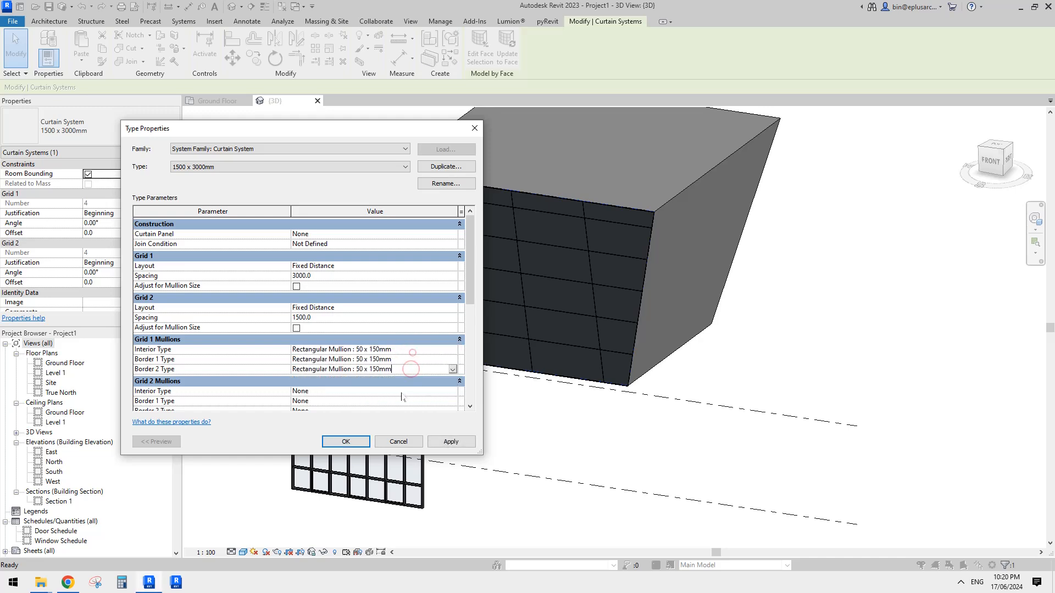
- Set the Grid 2 interior and both border mullions of the curtain system type to Rectangular Mullion : 50 x 150mm
{"action": "left_click", "coordinate": [400, 391]}
{"action": "key", "text": "ctrl+v"}
{"action": "left_click", "coordinate": [407, 402]}
{"action": "key", "text": "ctrl+v"}
{"action": "left_click", "coordinate": [408, 409]}
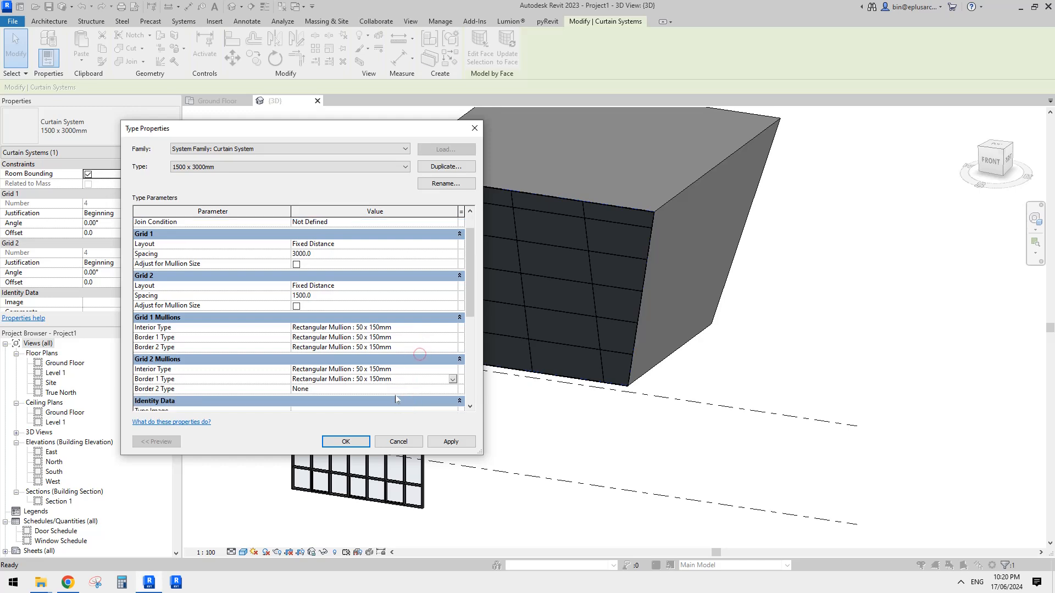
{"action": "key", "text": "ctrl+v"}
{"action": "scroll", "coordinate": [398, 352], "scroll_direction": "up", "scroll_amount": 1}
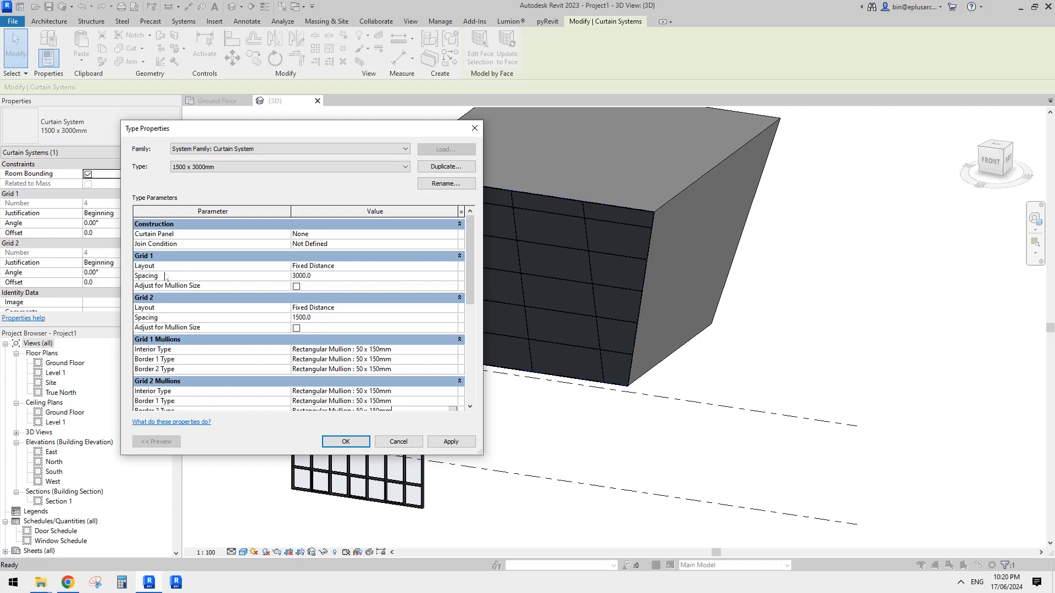
- Set the curtain system type's Grid 1 layout to Maximum Spacing with a spacing of 900 and apply it to the sloping face
{"action": "left_click", "coordinate": [375, 276]}
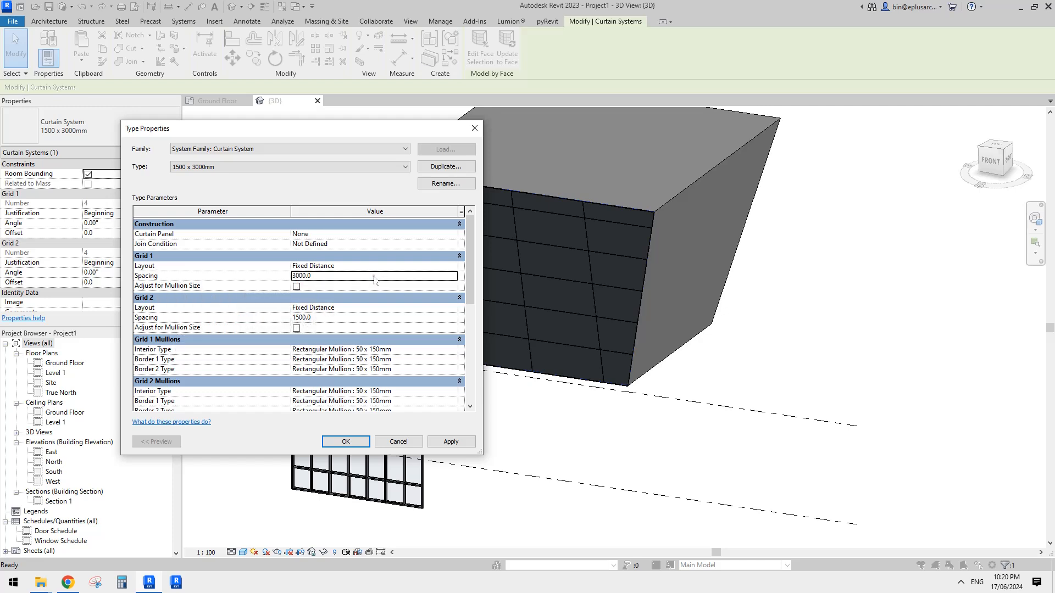
{"action": "type", "text": "900"}
{"action": "left_click", "coordinate": [369, 268]}
{"action": "left_click", "coordinate": [453, 267]}
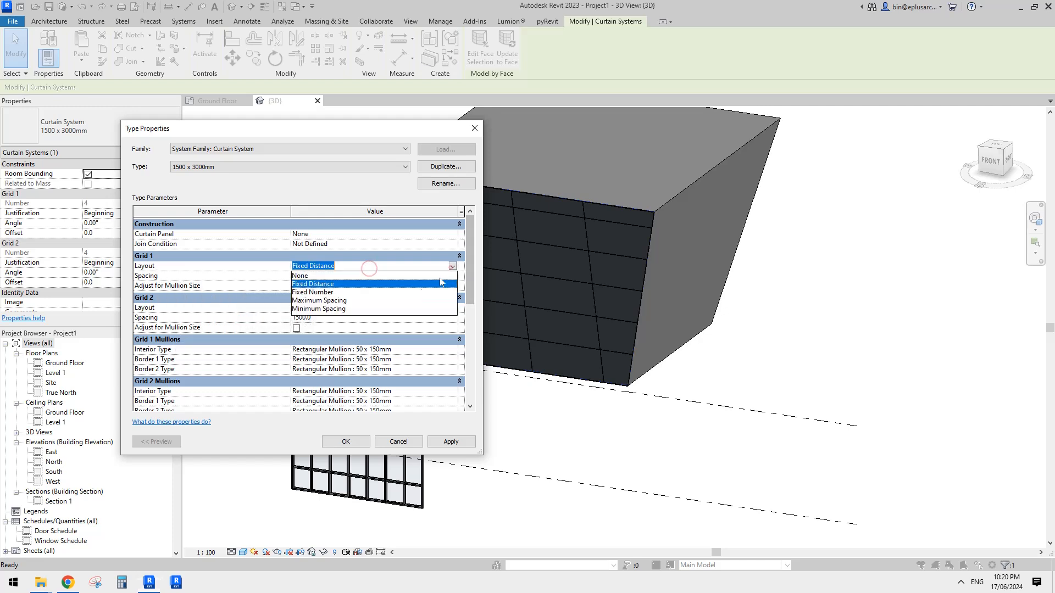
{"action": "left_click", "coordinate": [335, 300]}
{"action": "left_click", "coordinate": [446, 442]}
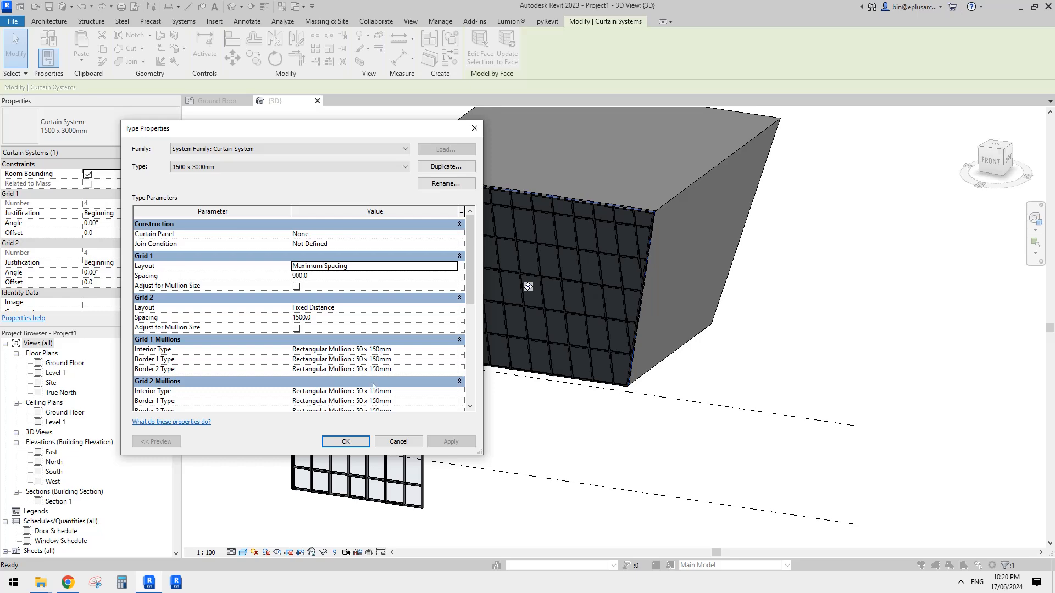
{"action": "left_click", "coordinate": [356, 442]}
{"action": "scroll", "coordinate": [569, 352], "scroll_direction": "up", "scroll_amount": 2}
{"action": "middle_click_drag", "start_coordinate": [542, 352], "coordinate": [565, 357]}
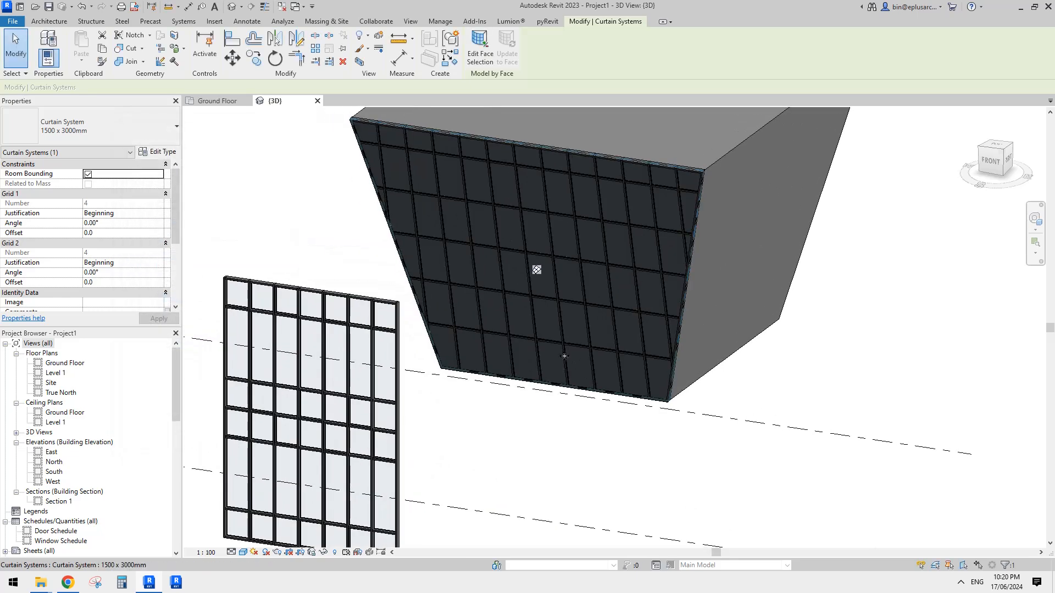
{"action": "key", "text": "Escape"}
{"action": "left_click", "coordinate": [470, 194]}
{"action": "key", "text": "Escape"}
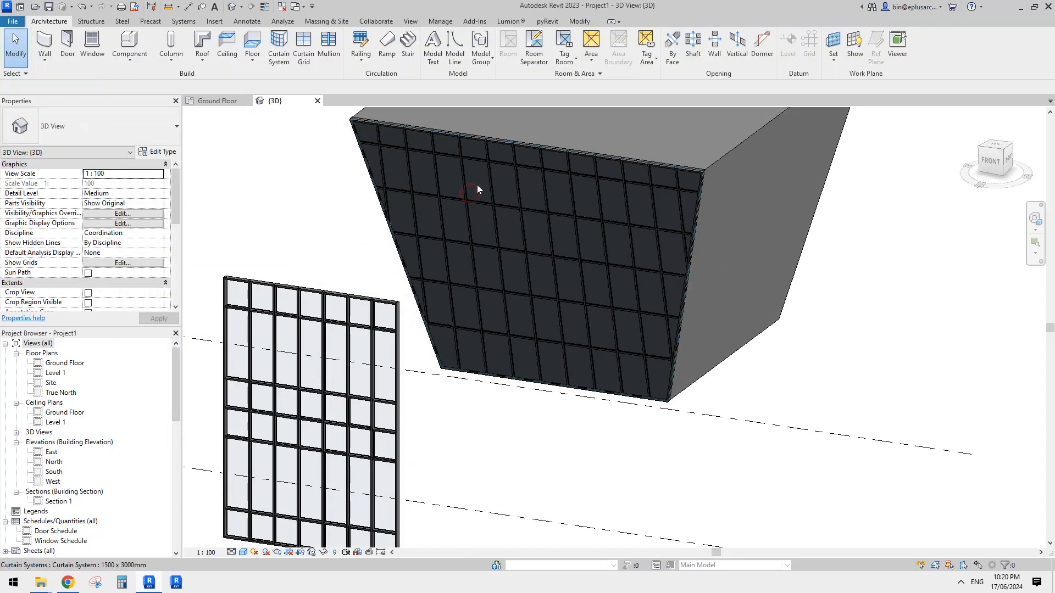
{"action": "left_click", "coordinate": [536, 270]}
{"action": "left_click", "coordinate": [52, 21]}
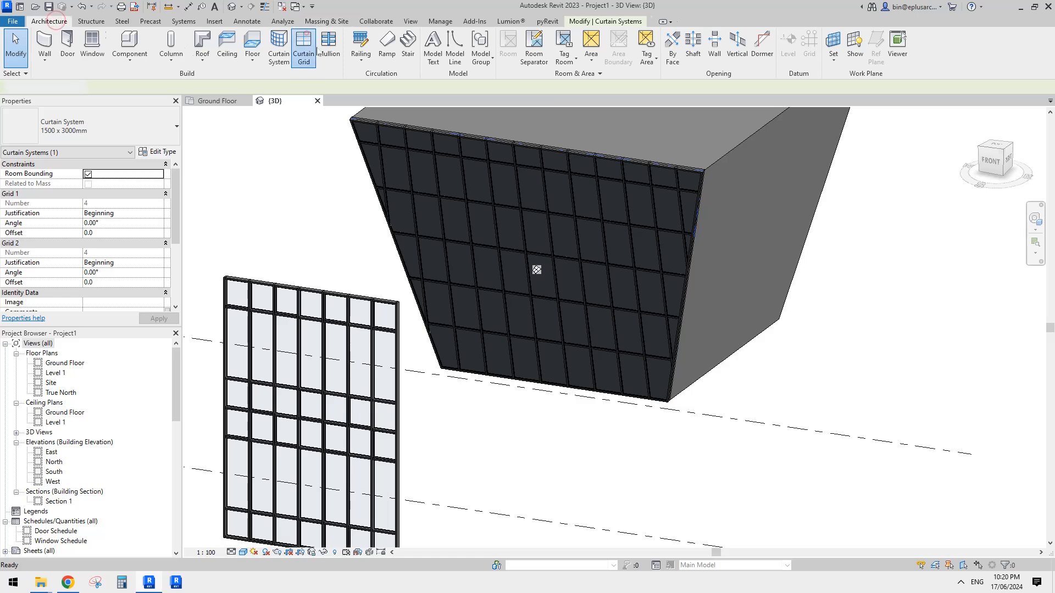
{"action": "left_click", "coordinate": [303, 46]}
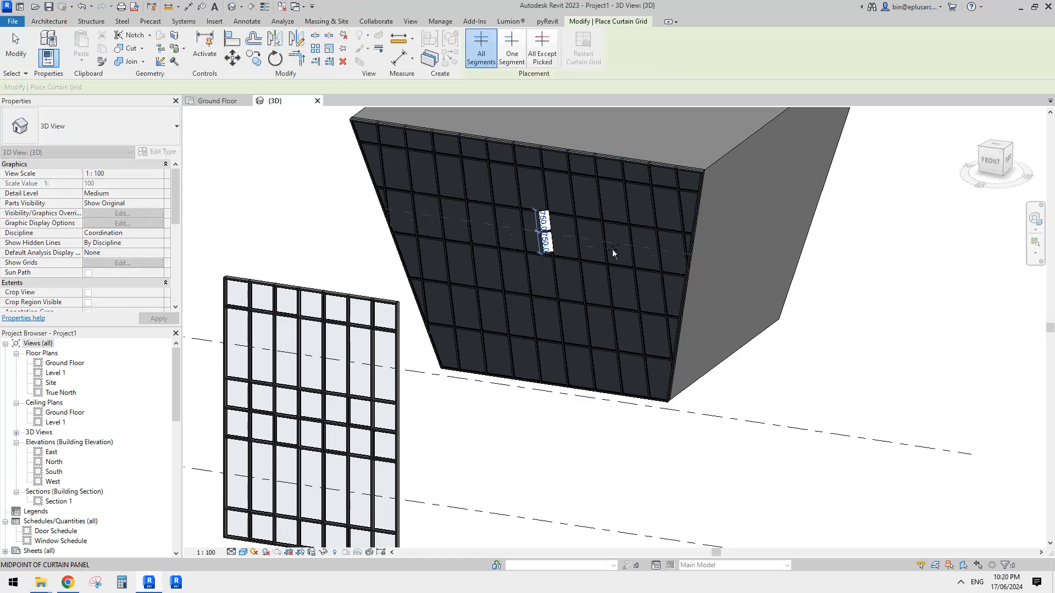
{"action": "key", "text": "Escape"}
- Set the Grid 2 layout of the sloping curtain system's type to None
{"action": "left_click", "coordinate": [561, 233]}
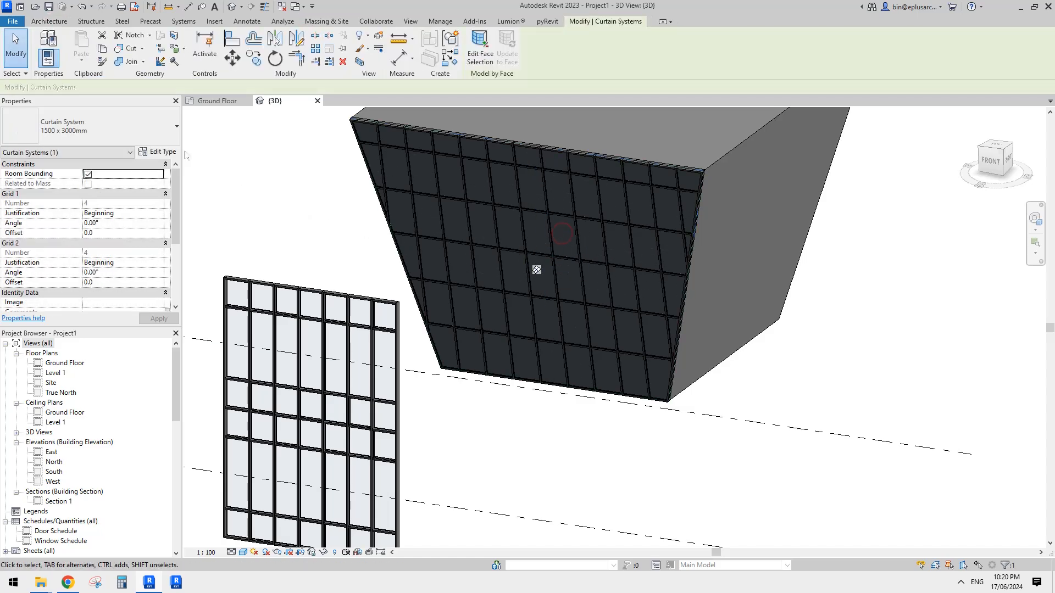
{"action": "left_click", "coordinate": [158, 151]}
{"action": "left_click", "coordinate": [367, 308]}
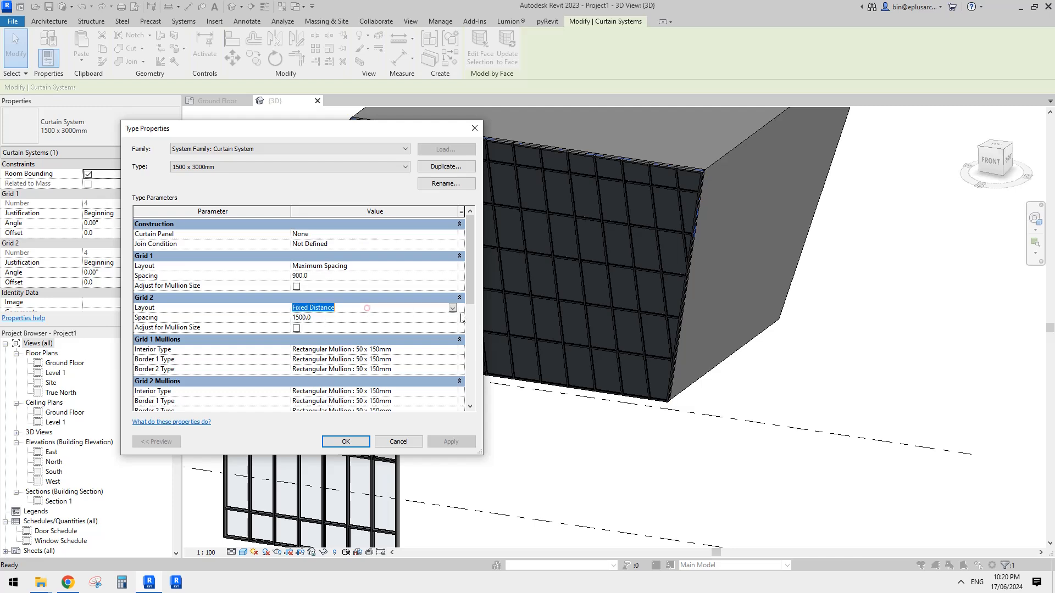
{"action": "left_click", "coordinate": [453, 308]}
{"action": "left_click", "coordinate": [302, 318]}
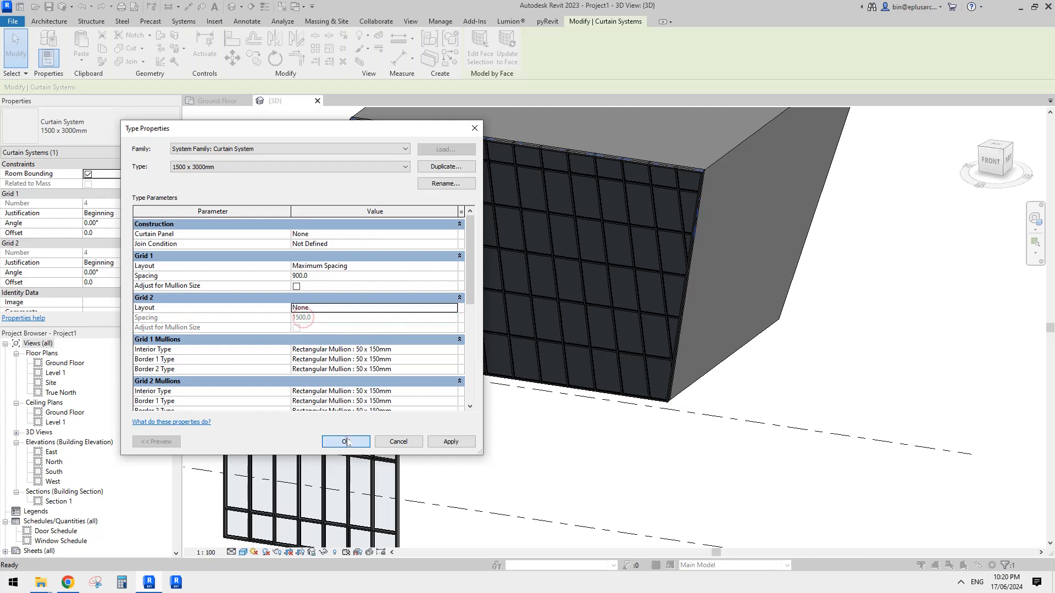
{"action": "left_click", "coordinate": [347, 443]}
{"action": "left_click", "coordinate": [342, 332]}
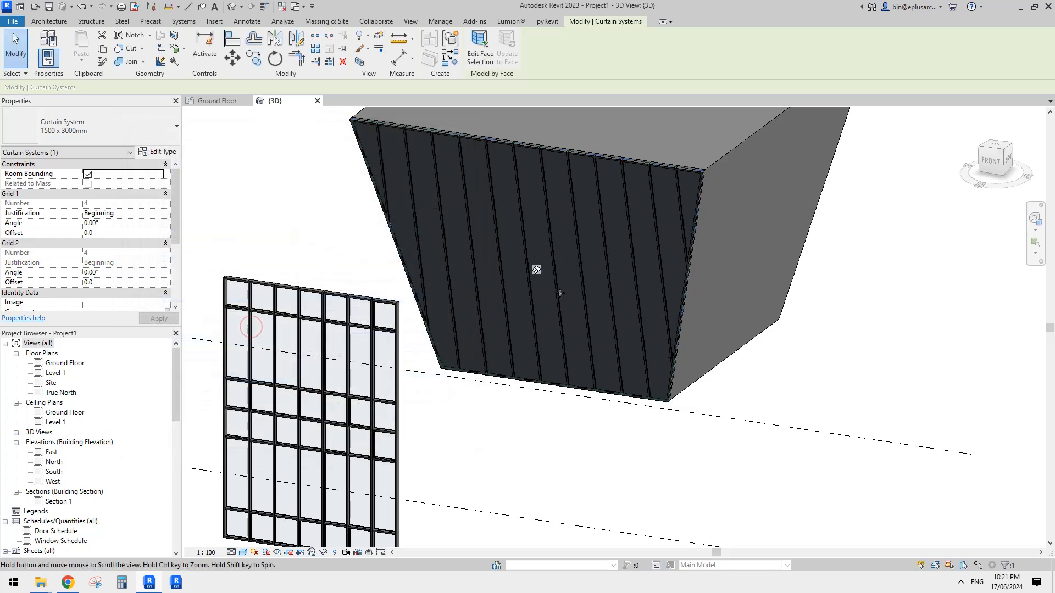
- Add two horizontal curtain grid lines across all segments, 900 mm above the sloping system's bottom edge and 2100 mm above that
{"action": "left_click", "coordinate": [49, 21]}
{"action": "left_click", "coordinate": [306, 44]}
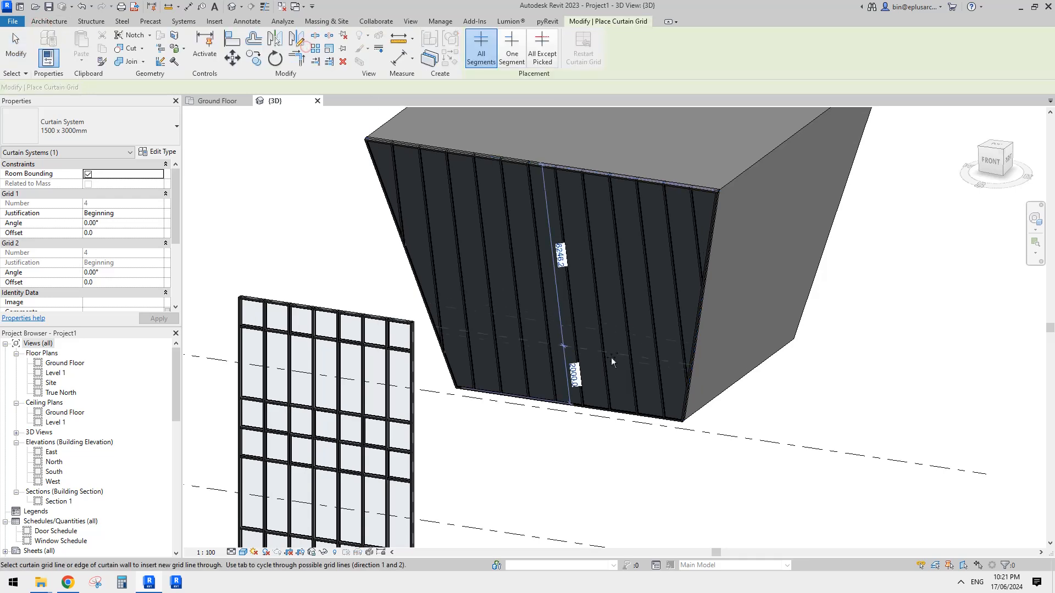
{"action": "middle_click_drag", "start_coordinate": [595, 382], "coordinate": [600, 337]}
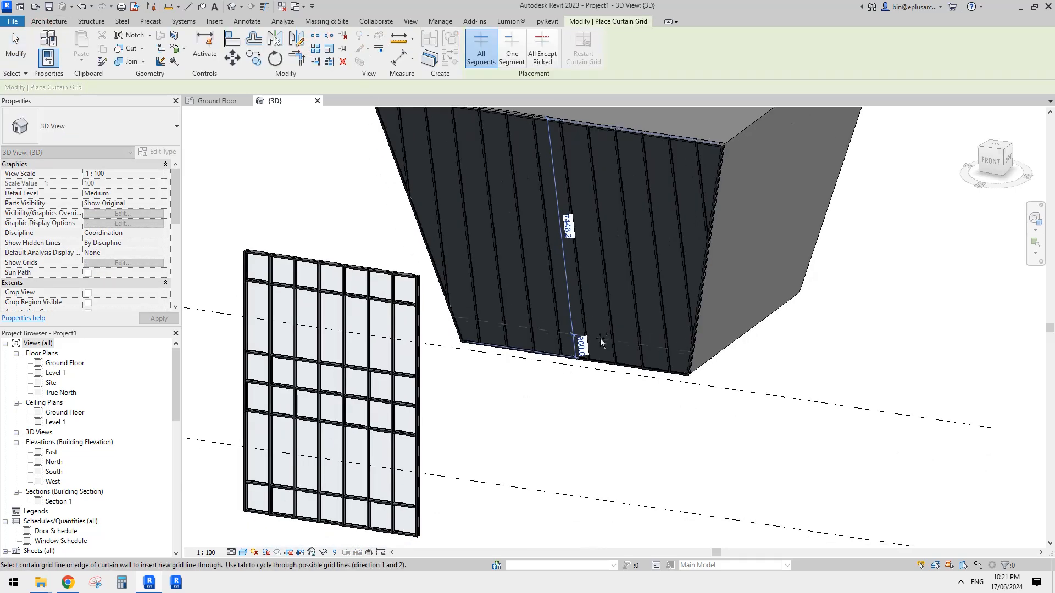
{"action": "left_click", "coordinate": [601, 341]}
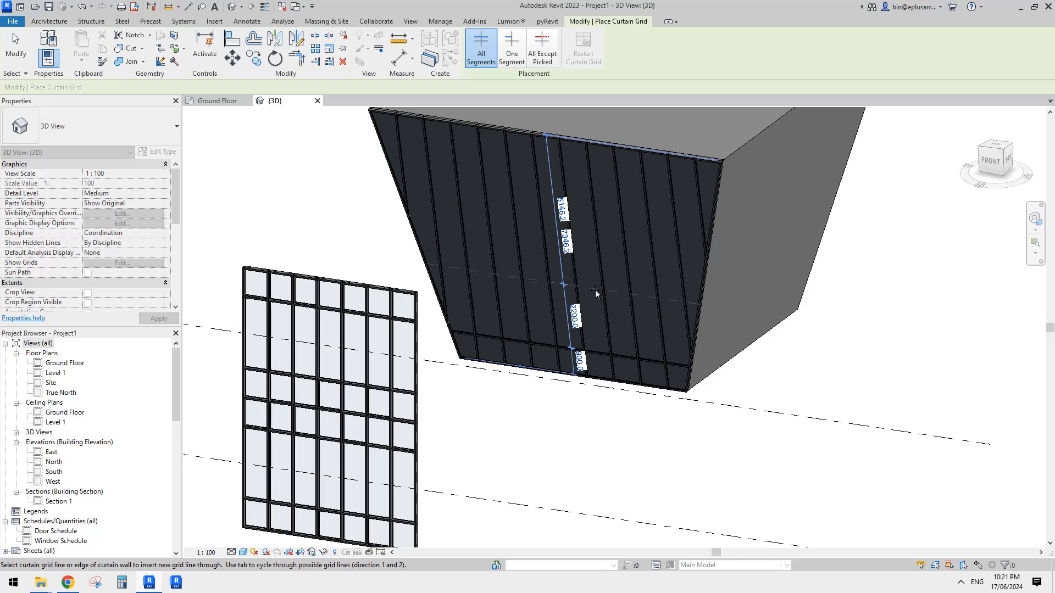
{"action": "left_click", "coordinate": [595, 294]}
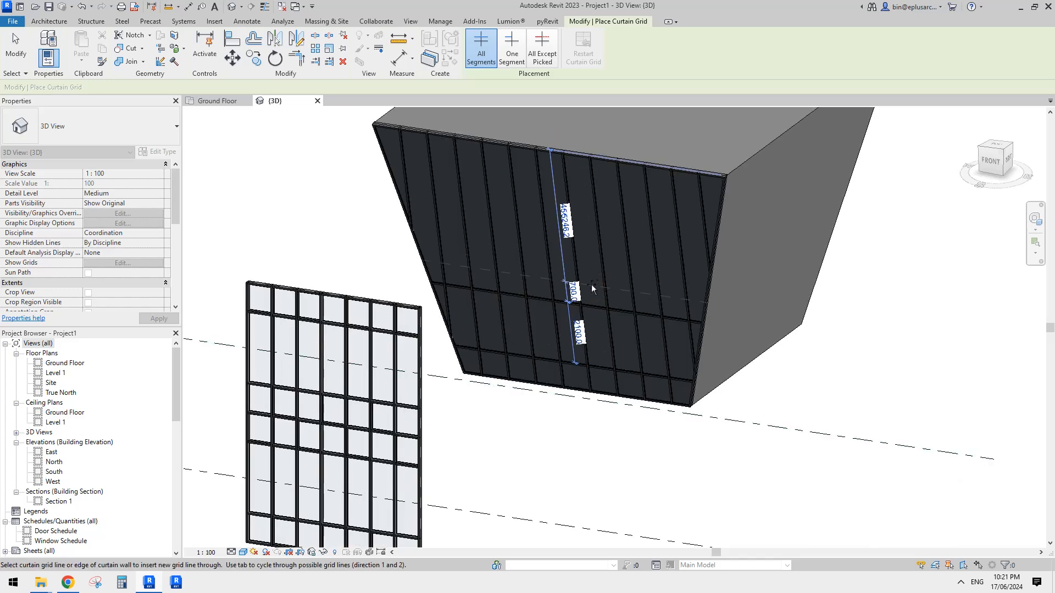
- Add two more horizontal grid lines at 900 mm spacings above the 2100 mm row, deleting the mullions that cannot be placed
{"action": "scroll", "coordinate": [592, 288], "scroll_direction": "up", "scroll_amount": 1}
{"action": "scroll", "coordinate": [387, 432], "scroll_direction": "down", "scroll_amount": 1}
{"action": "middle_click_drag", "start_coordinate": [387, 431], "coordinate": [423, 367]}
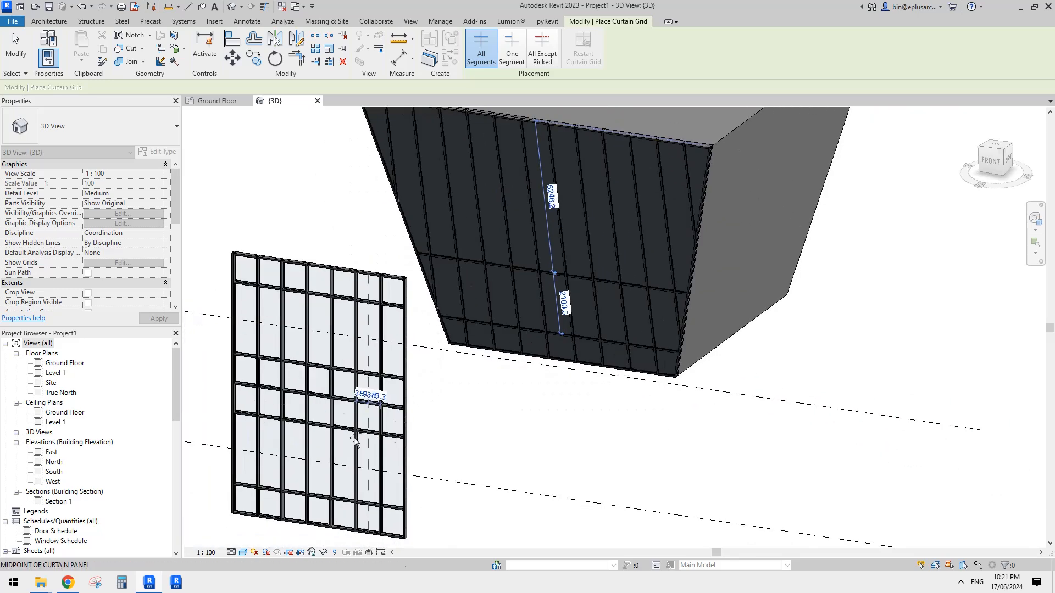
{"action": "scroll", "coordinate": [384, 406], "scroll_direction": "down", "scroll_amount": 1}
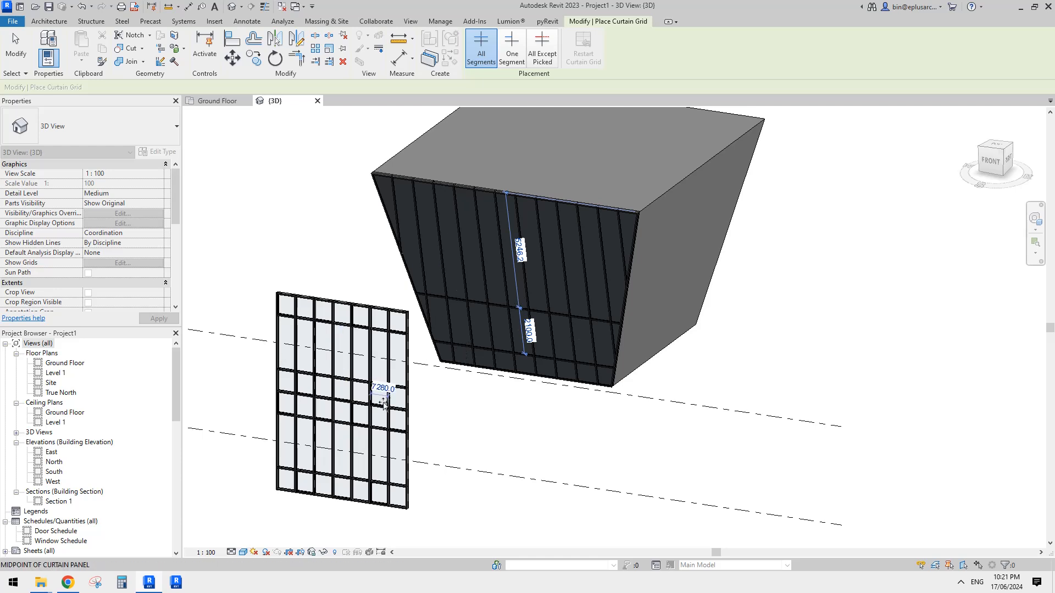
{"action": "scroll", "coordinate": [544, 299], "scroll_direction": "up", "scroll_amount": 2}
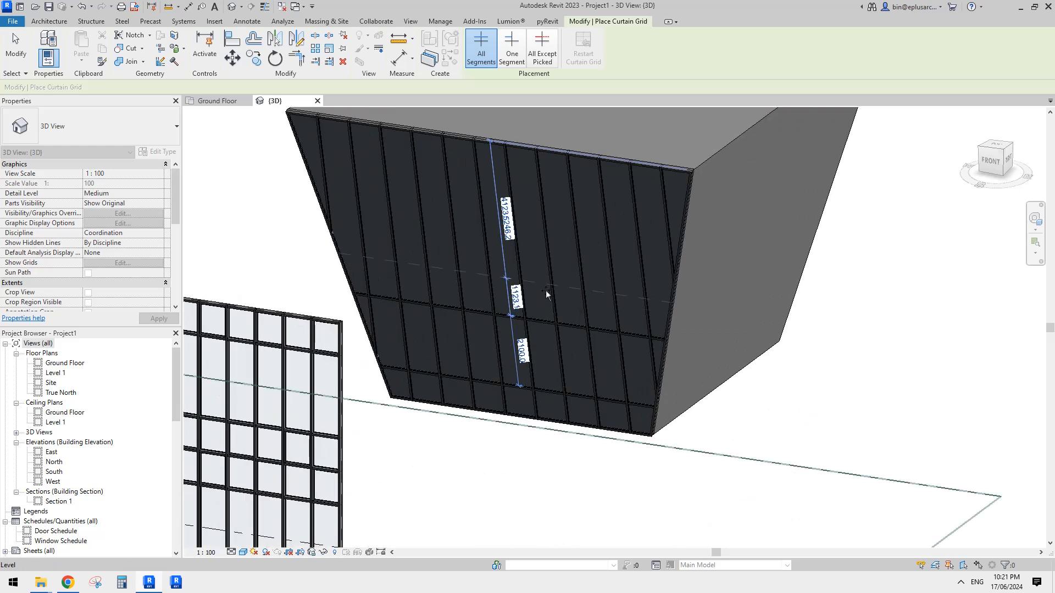
{"action": "left_click", "coordinate": [536, 297]}
{"action": "scroll", "coordinate": [541, 289], "scroll_direction": "up", "scroll_amount": 1}
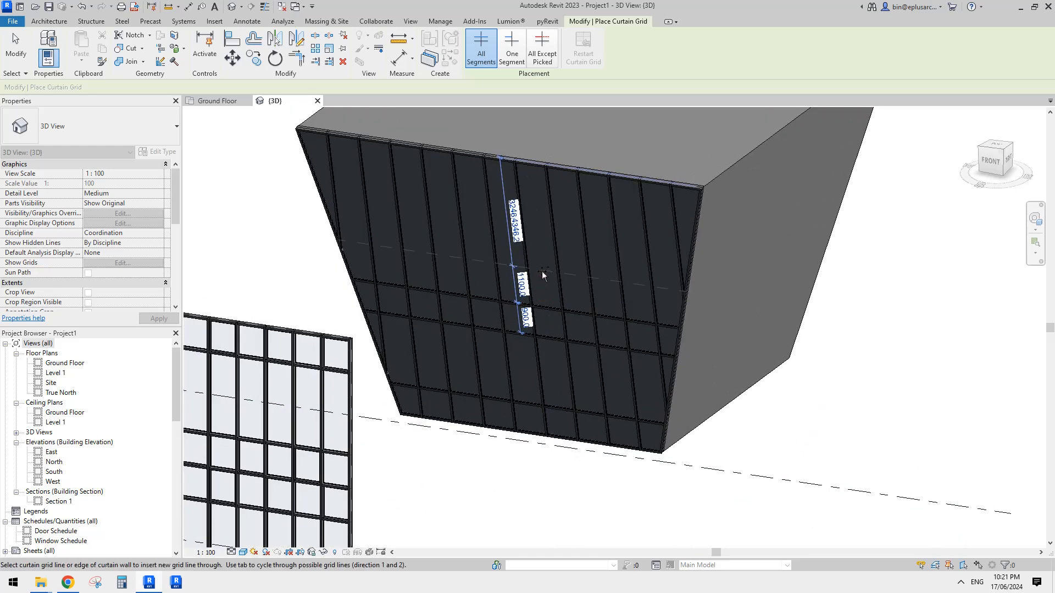
{"action": "left_click", "coordinate": [546, 281]}
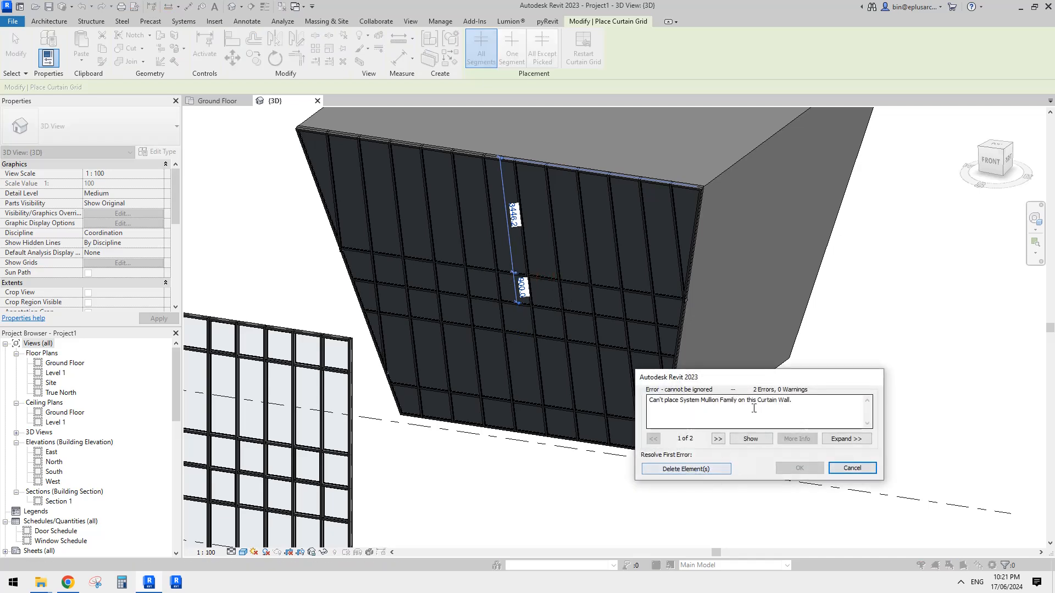
{"action": "left_click", "coordinate": [690, 476]}
{"action": "left_click", "coordinate": [690, 476]}
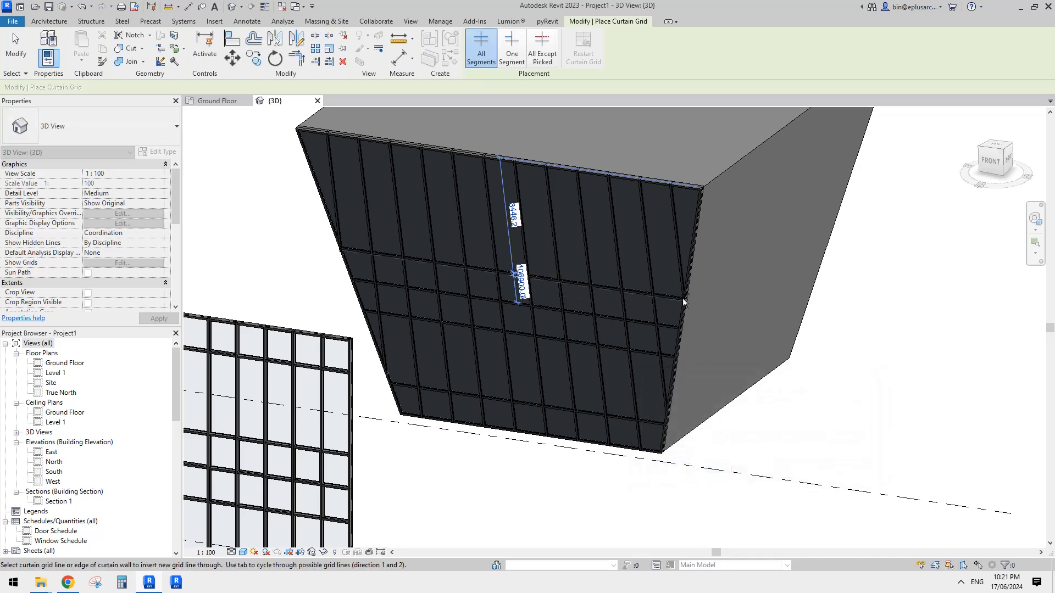
- Add a horizontal grid line 1148.7 mm below the sloping system's upper edge, deleting the mullions that cannot be placed
{"action": "middle_click_drag", "start_coordinate": [566, 225], "coordinate": [578, 240]}
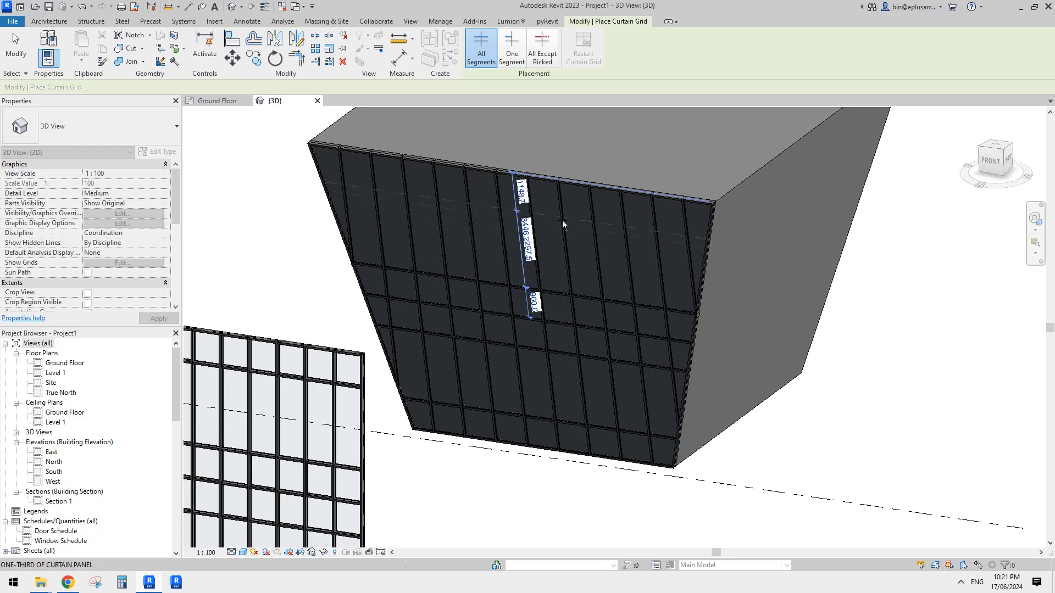
{"action": "scroll", "coordinate": [615, 220], "scroll_direction": "down", "scroll_amount": 2}
{"action": "middle_click_drag", "start_coordinate": [652, 264], "coordinate": [644, 260]}
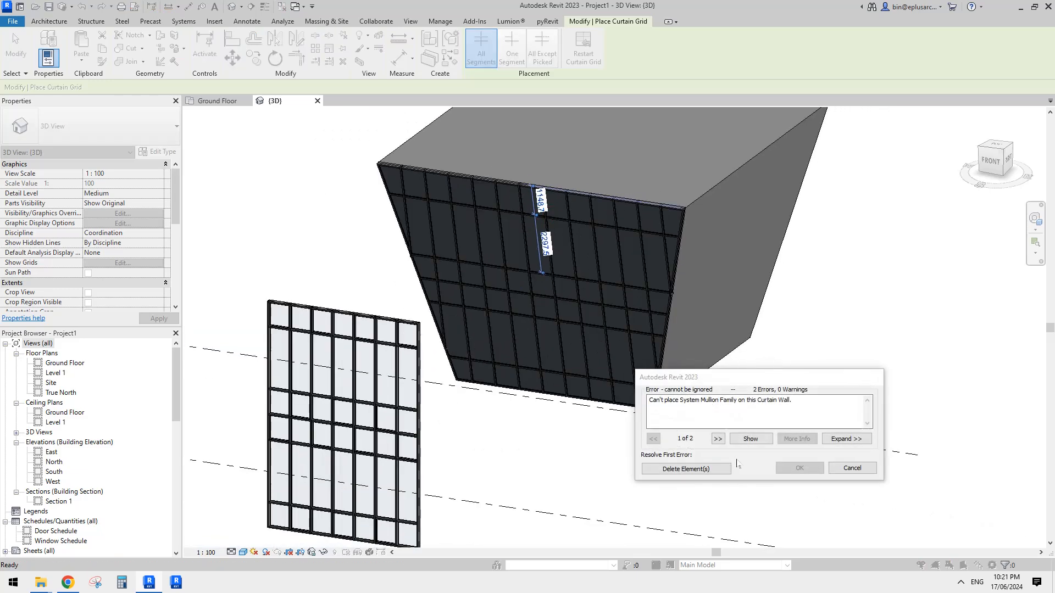
{"action": "left_click", "coordinate": [710, 467]}
{"action": "key", "text": "Escape"}
{"action": "scroll", "coordinate": [606, 361], "scroll_direction": "up", "scroll_amount": 2}
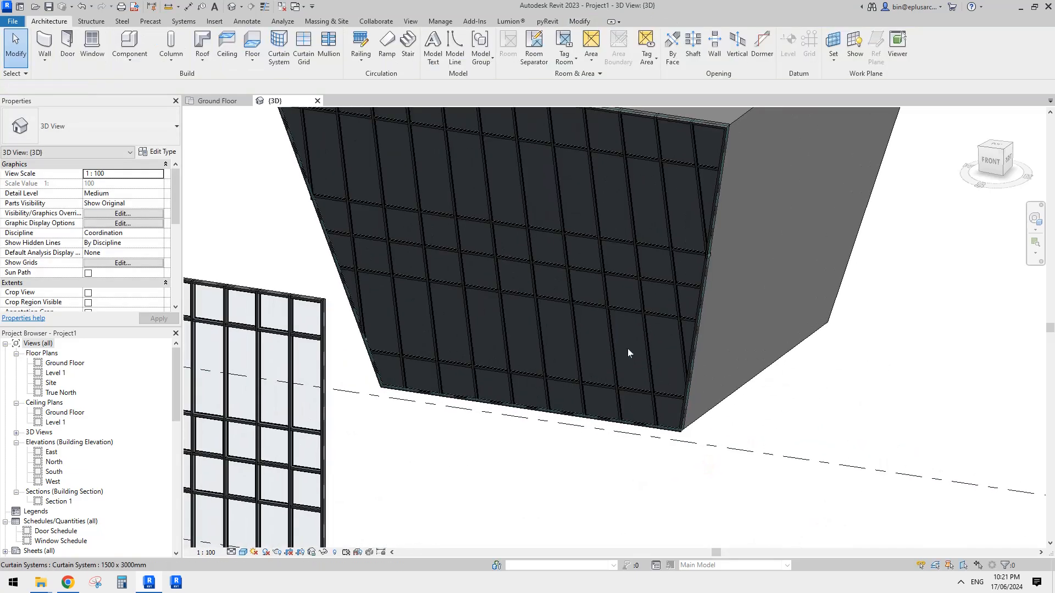
- Check which types are available for a glazed panel in the sloping curtain system's bottom row
{"action": "left_click", "coordinate": [627, 348]}
{"action": "key", "text": "Escape"}
{"action": "middle_click_drag", "start_coordinate": [625, 352], "coordinate": [610, 344]}
{"action": "scroll", "coordinate": [604, 357], "scroll_direction": "up", "scroll_amount": 3}
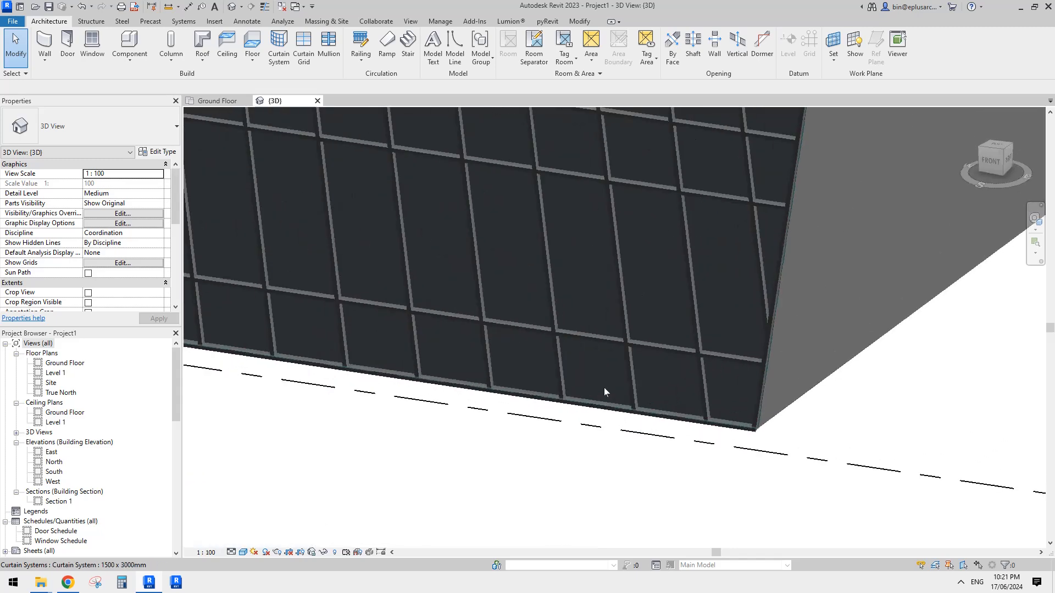
{"action": "left_click", "coordinate": [598, 370]}
{"action": "scroll", "coordinate": [599, 370], "scroll_direction": "down", "scroll_amount": 1}
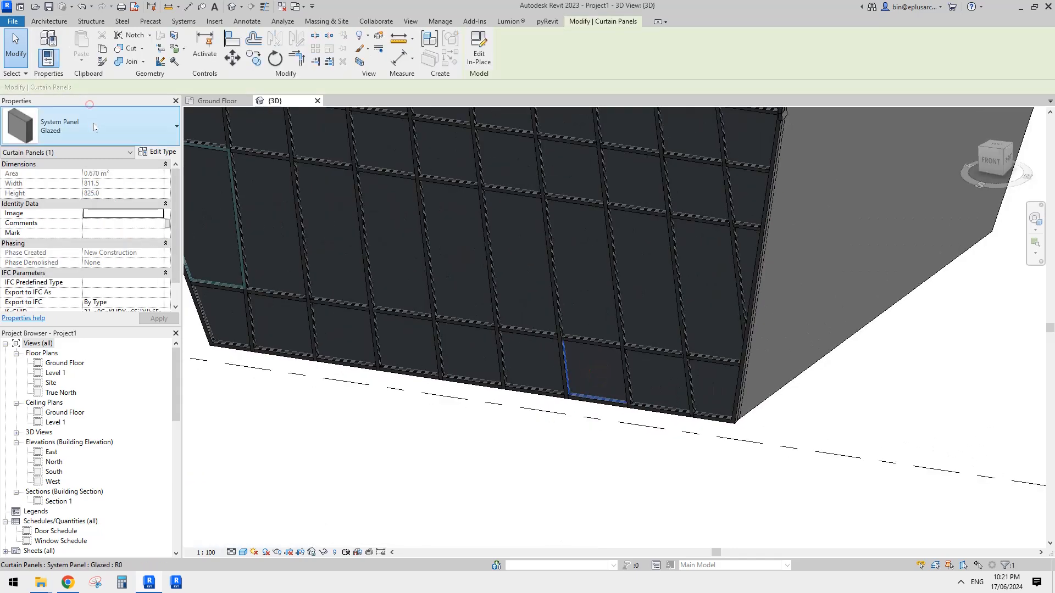
{"action": "left_click", "coordinate": [93, 124]}
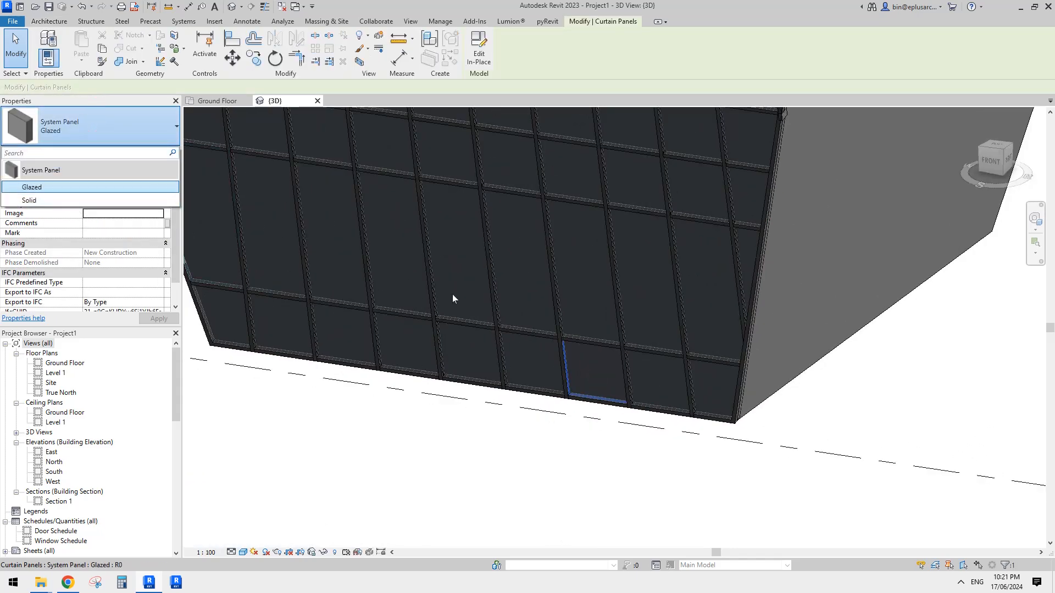
{"action": "scroll", "coordinate": [455, 295], "scroll_direction": "down", "scroll_amount": 1}
{"action": "middle_click_drag", "start_coordinate": [223, 164], "coordinate": [241, 183]}
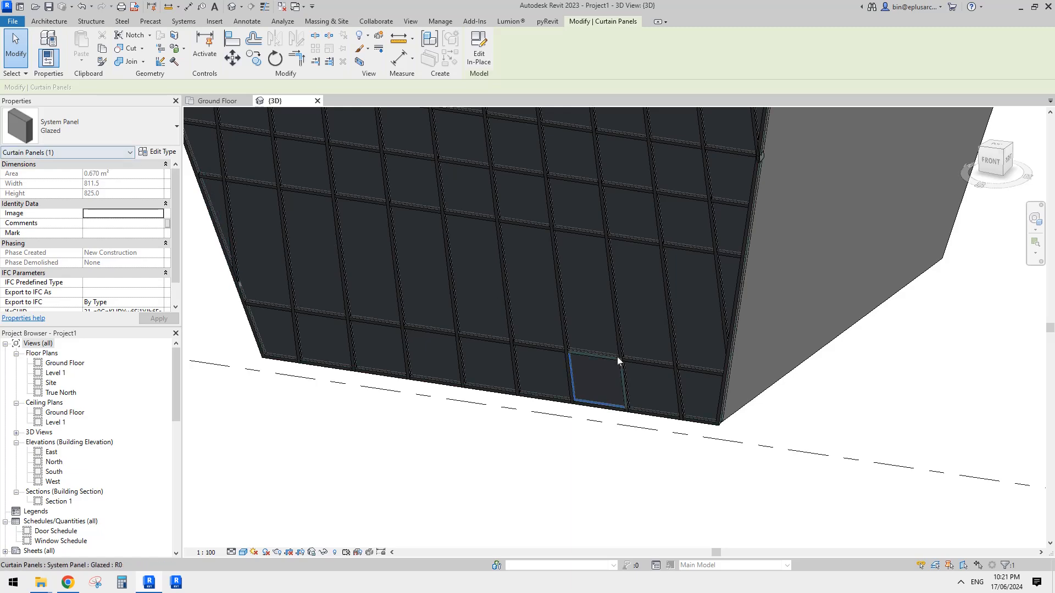
- Check the available types again on a neighbouring bottom-row panel of the sloping system, keeping it Glazed
{"action": "key", "text": "Escape"}
{"action": "key", "text": "Tab"}
{"action": "left_click", "coordinate": [553, 379]}
{"action": "scroll", "coordinate": [538, 324], "scroll_direction": "down", "scroll_amount": 1}
{"action": "middle_click_drag", "start_coordinate": [537, 324], "coordinate": [538, 336]}
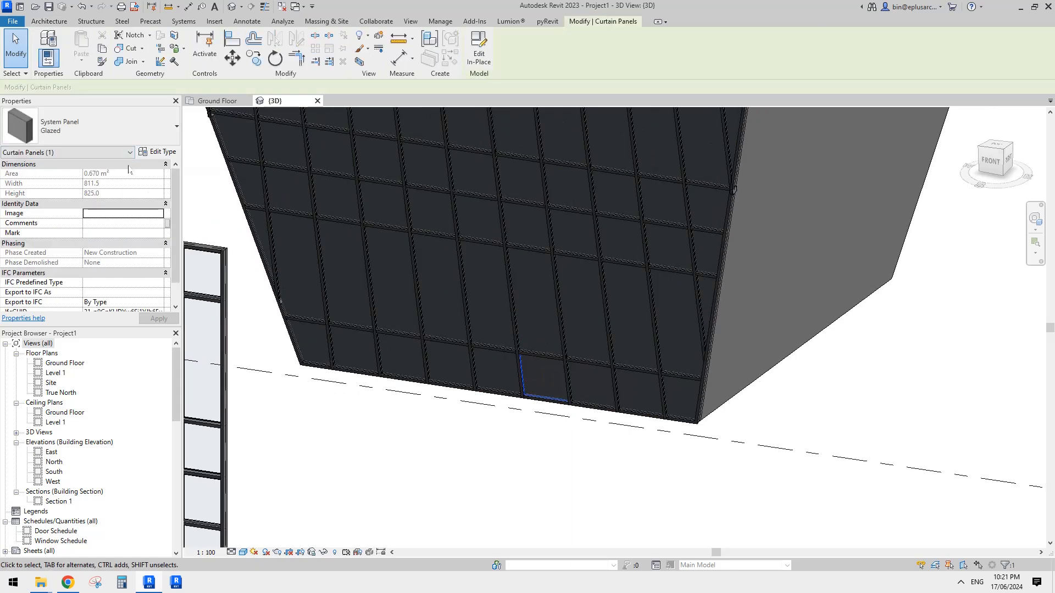
{"action": "left_click", "coordinate": [106, 137]}
{"action": "left_click", "coordinate": [133, 187]}
{"action": "scroll", "coordinate": [137, 192], "scroll_direction": "down", "scroll_amount": 1}
{"action": "scroll", "coordinate": [376, 379], "scroll_direction": "down", "scroll_amount": 1}
- Check which types are available for a glazed panel in the vertical curtain wall for comparison
{"action": "middle_click_drag", "start_coordinate": [376, 379], "coordinate": [537, 348]}
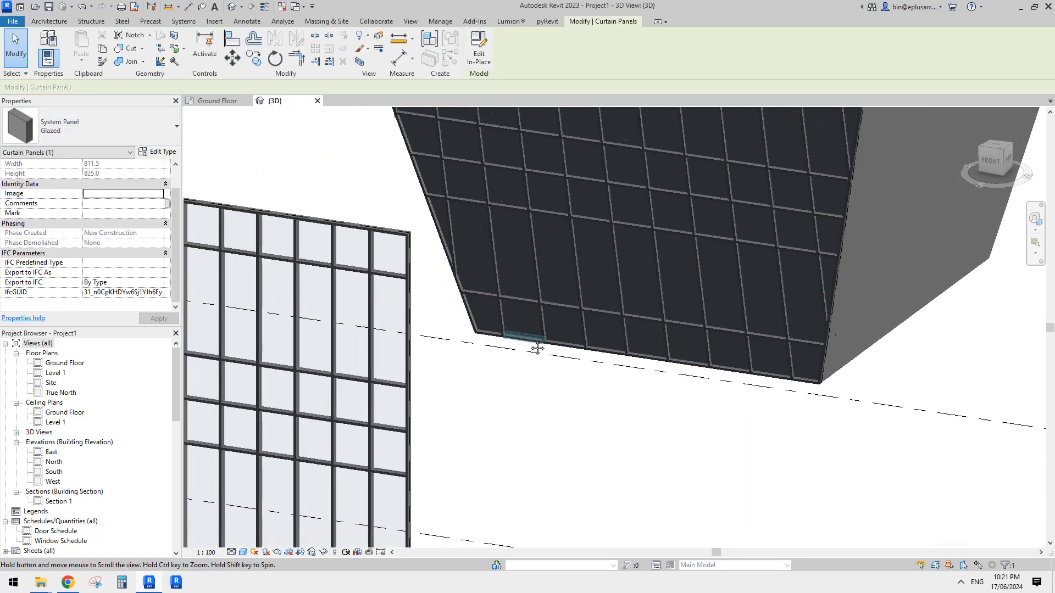
{"action": "scroll", "coordinate": [440, 378], "scroll_direction": "up", "scroll_amount": 2}
{"action": "key", "text": "Escape"}
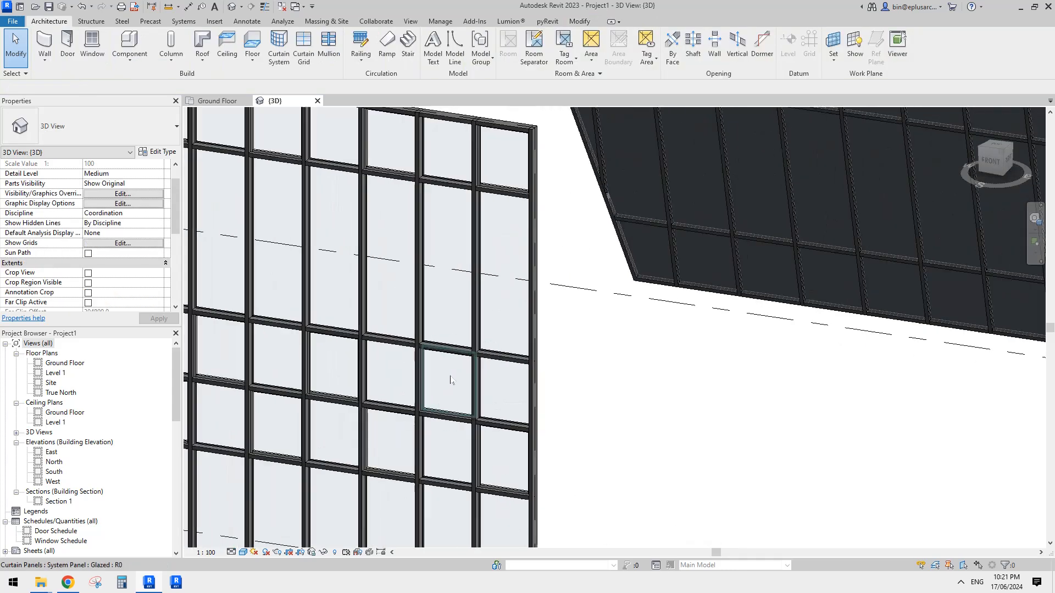
{"action": "left_click", "coordinate": [504, 387]}
{"action": "left_click", "coordinate": [141, 126]}
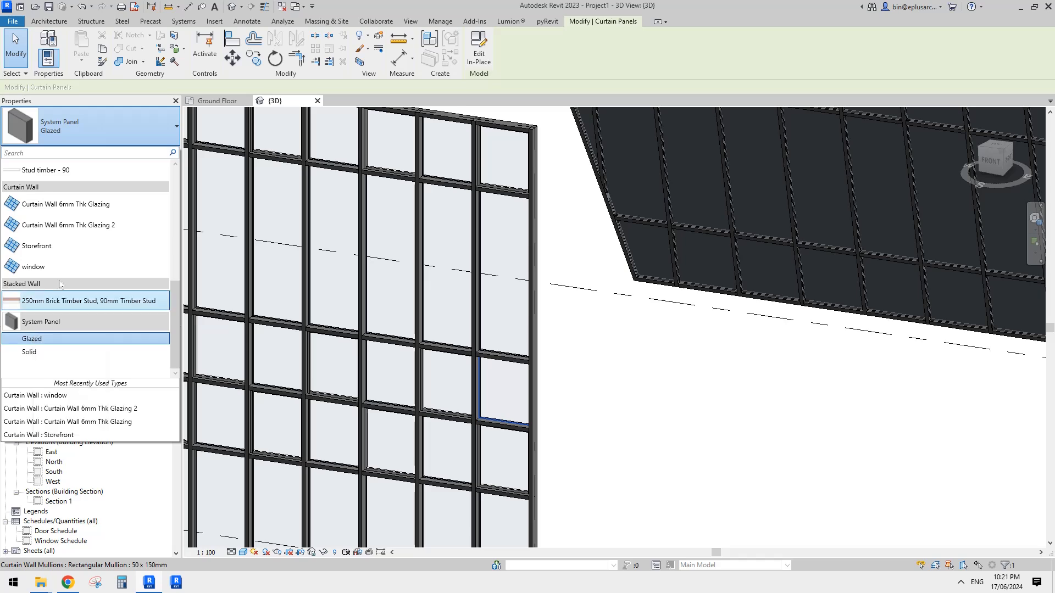
{"action": "key", "text": "Escape"}
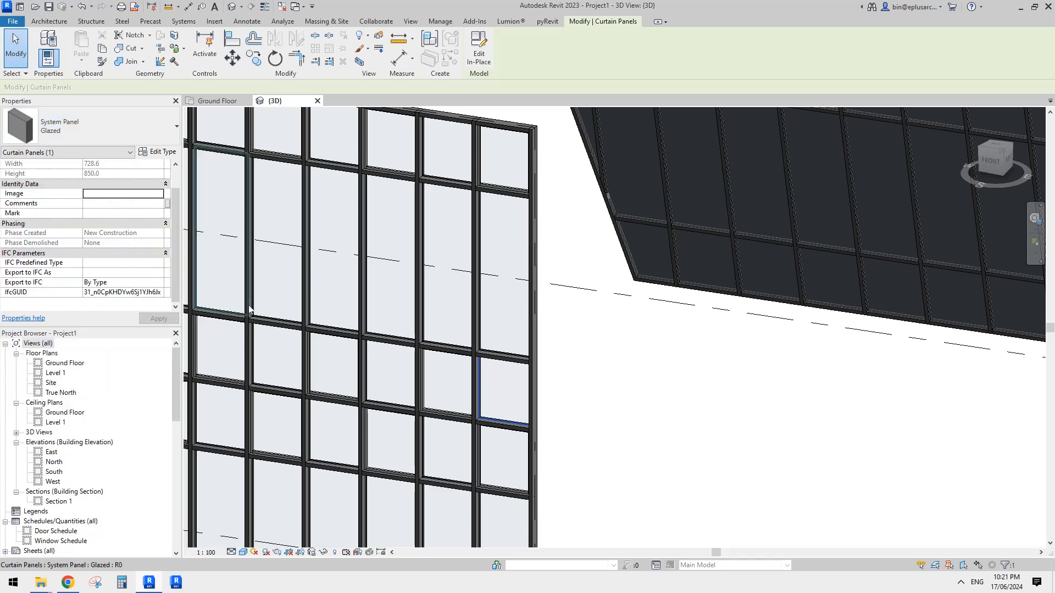
- Check which types are available for a glazed panel in the second row from the top of the sloping curtain system
{"action": "scroll", "coordinate": [756, 300], "scroll_direction": "down", "scroll_amount": 1}
{"action": "middle_click_drag", "start_coordinate": [756, 300], "coordinate": [393, 283]}
{"action": "key", "text": "Escape"}
{"action": "left_click", "coordinate": [572, 291]}
{"action": "scroll", "coordinate": [564, 168], "scroll_direction": "down", "scroll_amount": 1}
{"action": "middle_click_drag", "start_coordinate": [564, 168], "coordinate": [550, 355]}
{"action": "key", "text": "Escape"}
{"action": "scroll", "coordinate": [549, 277], "scroll_direction": "down", "scroll_amount": 1}
{"action": "middle_click_drag", "start_coordinate": [551, 279], "coordinate": [510, 340]}
{"action": "left_click", "coordinate": [532, 267]}
{"action": "left_click", "coordinate": [96, 135]}
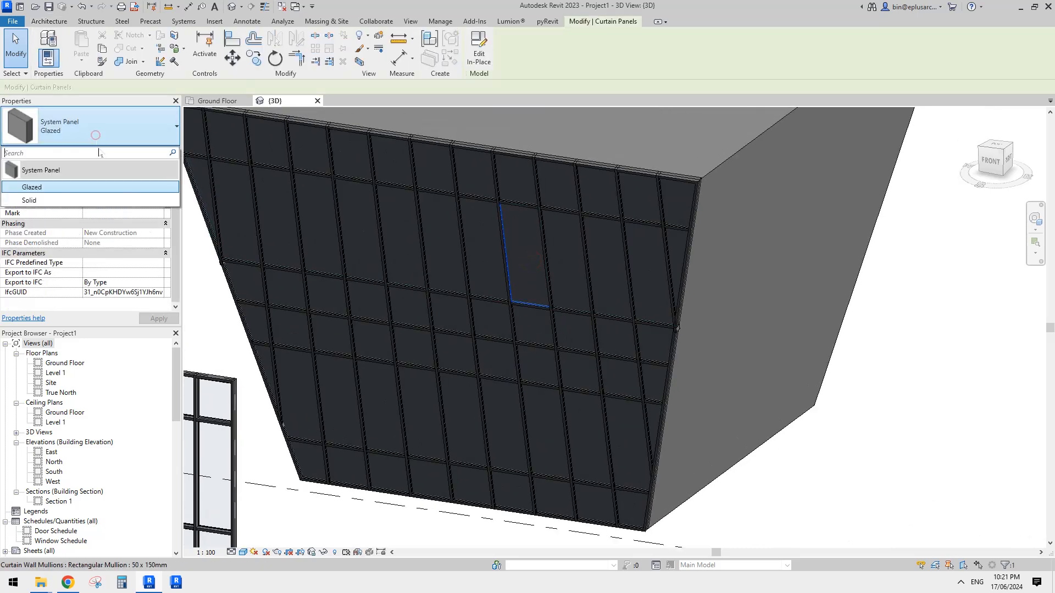
{"action": "key", "text": "Escape"}
{"action": "key", "text": "Escape"}
- Examine the sloping curtain system and the adjoining blend faces from the front and from the corner
{"action": "middle_click_drag", "start_coordinate": [650, 230], "coordinate": [702, 322], "text": "shift"}
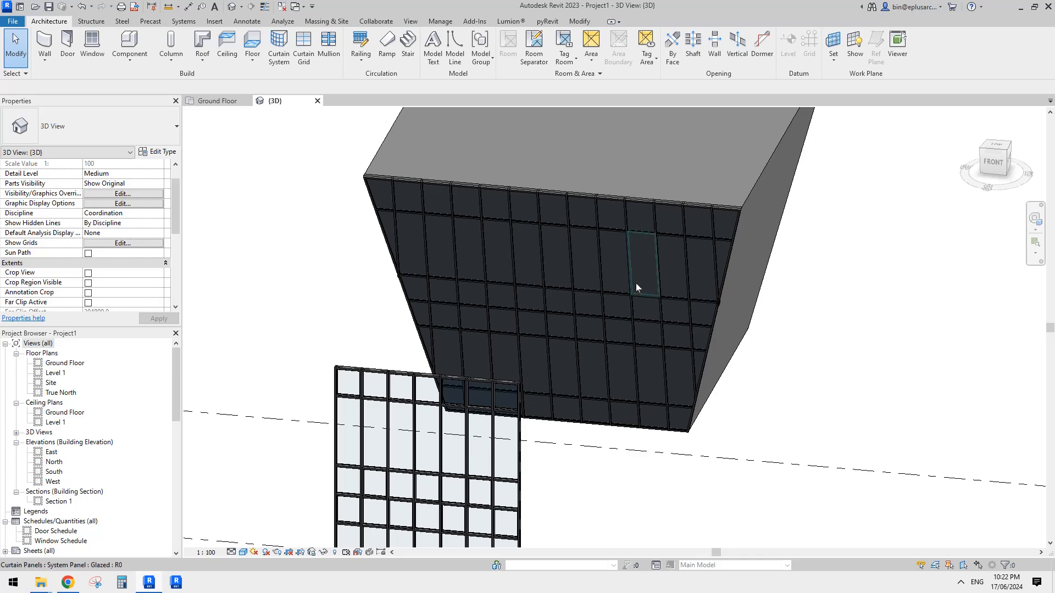
{"action": "middle_click_drag", "start_coordinate": [636, 287], "coordinate": [588, 309], "text": "shift"}
{"action": "scroll", "coordinate": [588, 309], "scroll_direction": "down", "scroll_amount": 6}
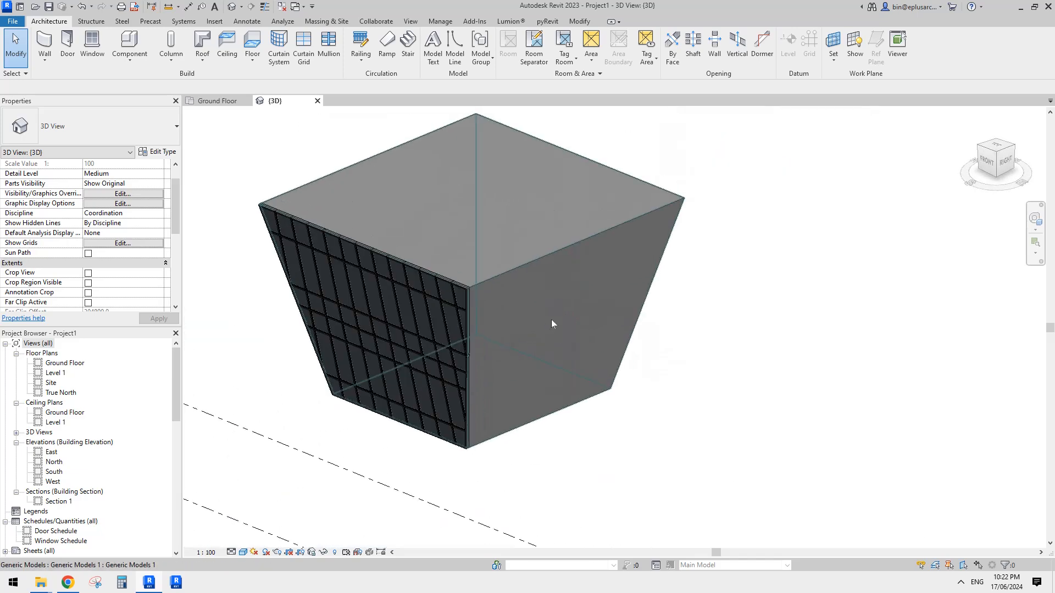
{"action": "scroll", "coordinate": [485, 316], "scroll_direction": "down", "scroll_amount": 2}
{"action": "middle_click_drag", "start_coordinate": [526, 347], "coordinate": [527, 361], "text": "shift"}
{"action": "middle_click_drag", "start_coordinate": [527, 361], "coordinate": [470, 360]}
{"action": "mouse_move", "coordinate": [534, 368]}
{"action": "middle_mouse_down"}
{"action": "mouse_move", "coordinate": [430, 379]}
{"action": "mouse_move", "coordinate": [545, 358]}
{"action": "mouse_move", "coordinate": [540, 374]}
{"action": "middle_mouse_up"}
{"action": "scroll", "coordinate": [518, 360], "scroll_direction": "up", "scroll_amount": 2}
- Switch to the reference document in Chrome and snip the curved facade photo with Snipping Tool, including blank space for sketching
{"action": "left_click", "coordinate": [71, 583]}
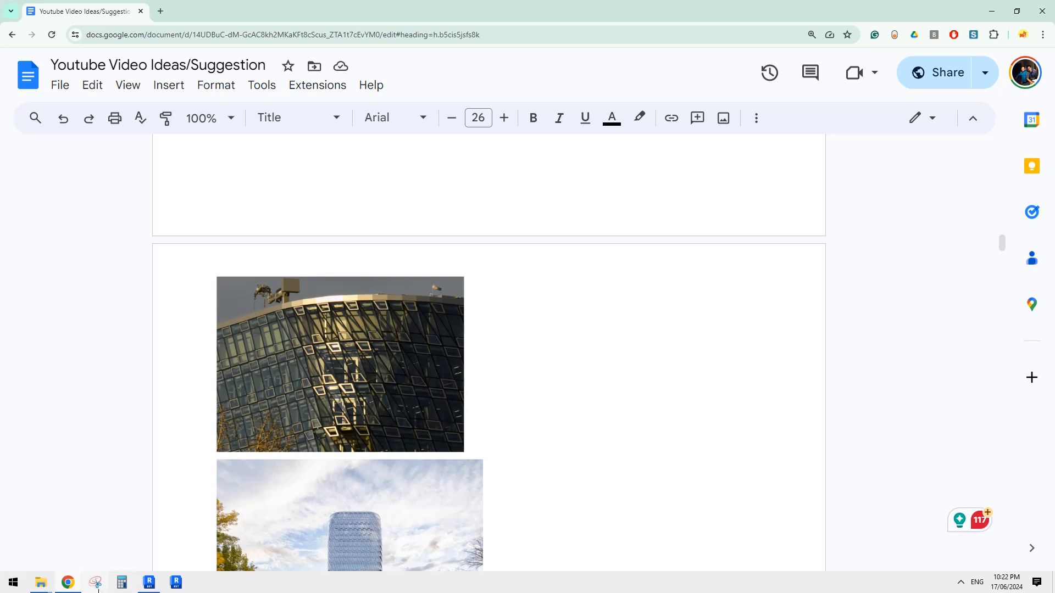
{"action": "left_click", "coordinate": [98, 585]}
{"action": "left_click", "coordinate": [144, 178]}
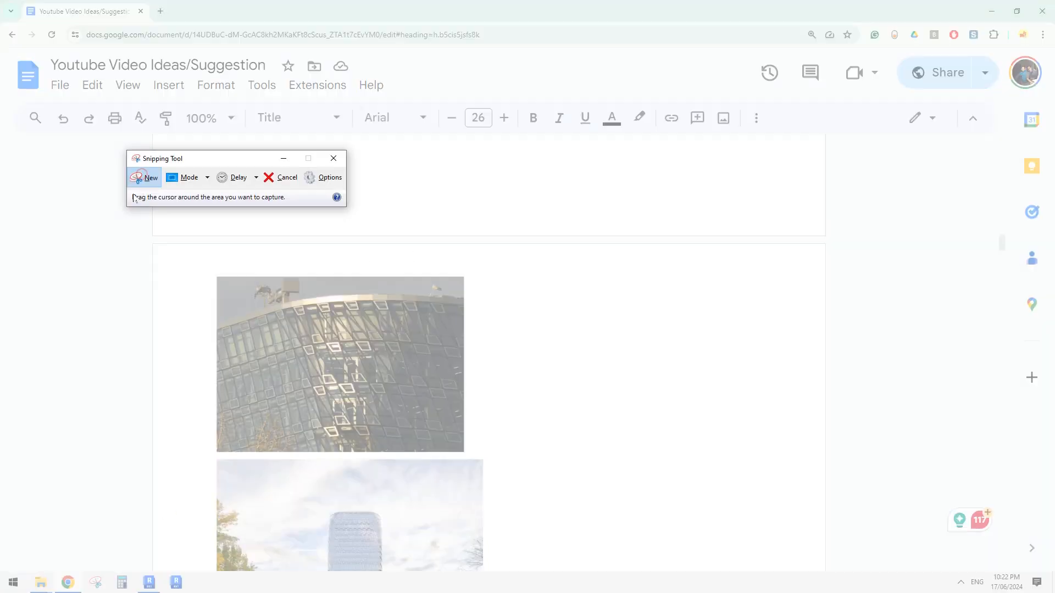
{"action": "left_click_drag", "start_coordinate": [188, 245], "coordinate": [676, 475]}
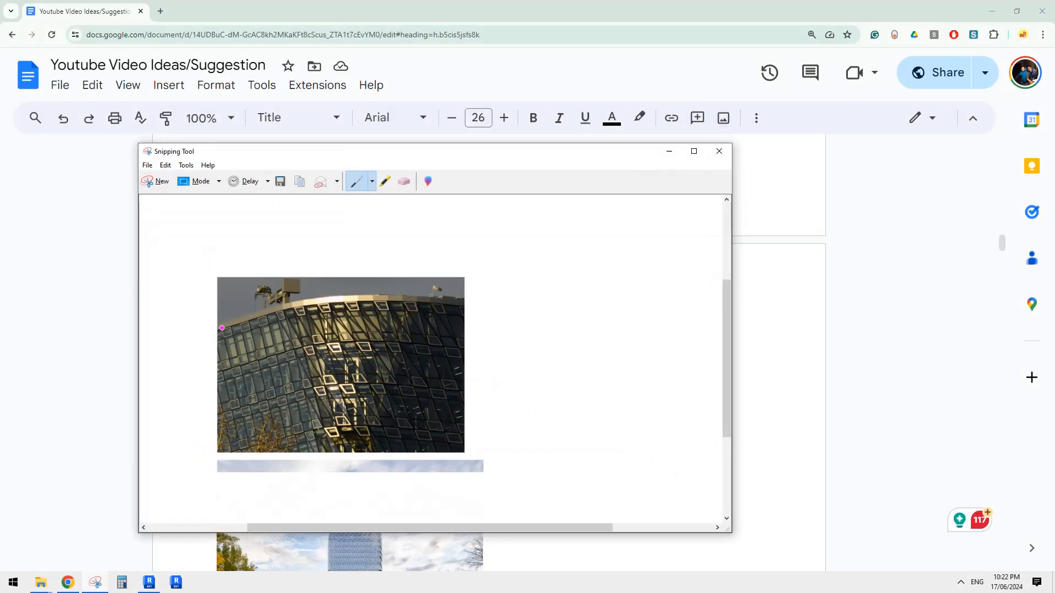
{"action": "mouse_move", "coordinate": [255, 319]}
{"action": "left_mouse_down"}
{"action": "mouse_move", "coordinate": [241, 369]}
{"action": "mouse_move", "coordinate": [251, 315]}
{"action": "left_mouse_up"}
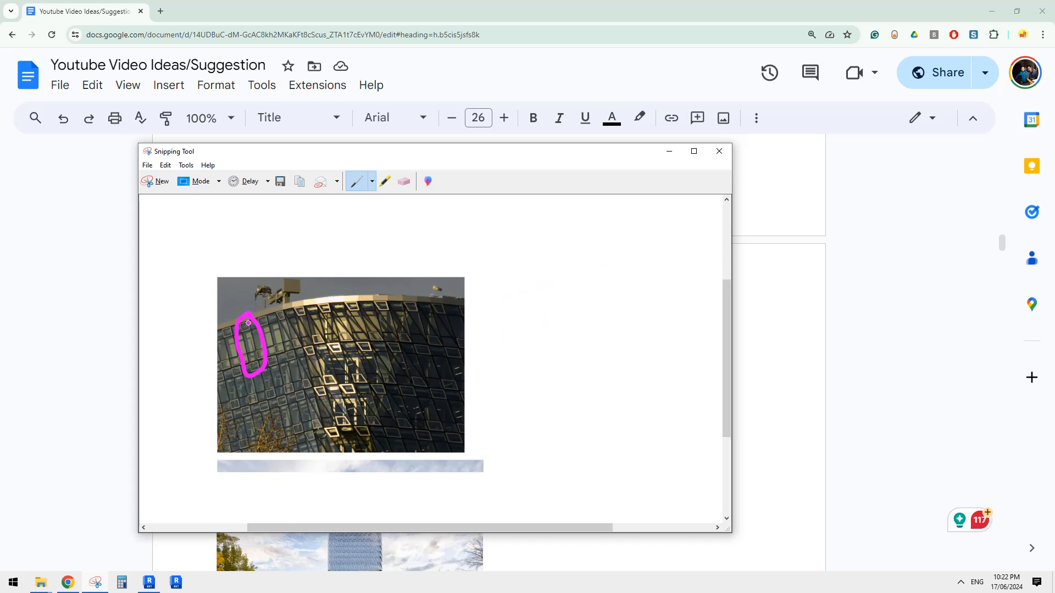
{"action": "left_click", "coordinate": [403, 181]}
{"action": "left_click", "coordinate": [242, 335]}
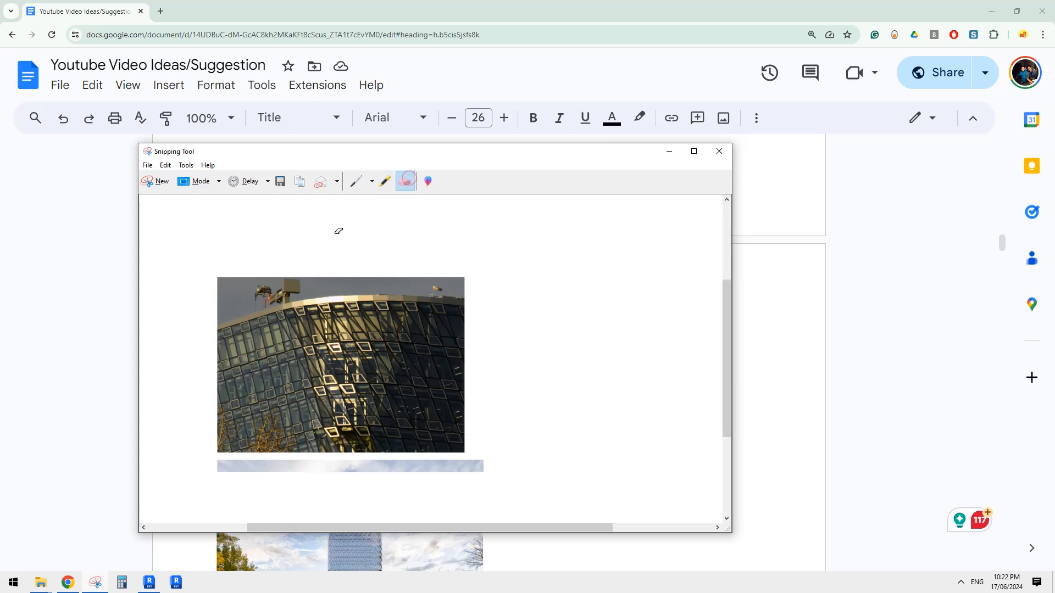
- Outline facade modules on the photo and sketch one enlarged beside it as a two-column, three-row grid with two diagonally opposite inset windows
{"action": "left_click", "coordinate": [355, 183]}
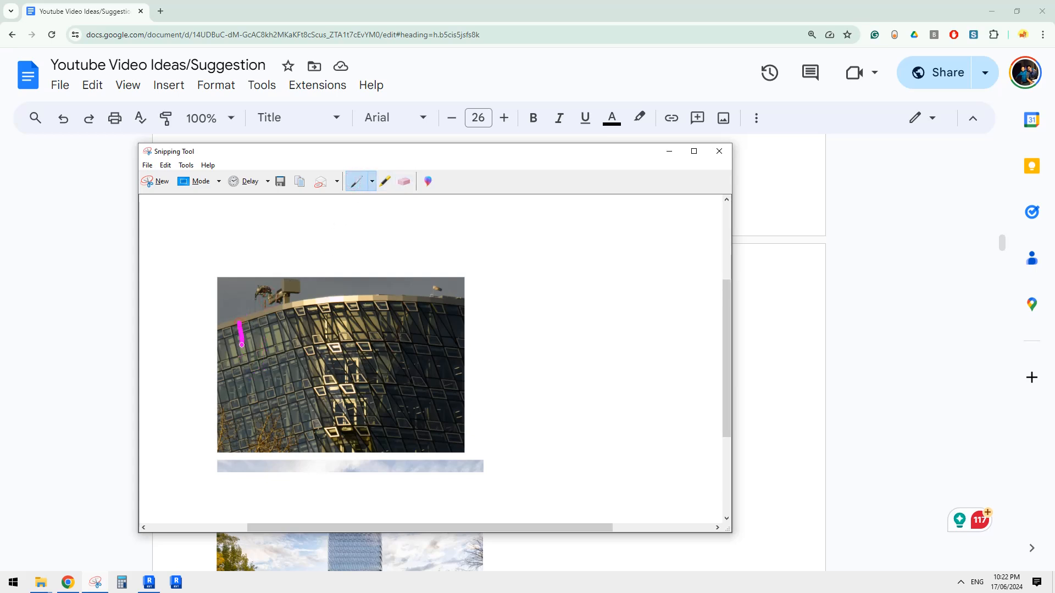
{"action": "left_click_drag", "start_coordinate": [242, 345], "coordinate": [246, 364]}
{"action": "mouse_move", "coordinate": [544, 266]}
{"action": "left_mouse_down"}
{"action": "mouse_move", "coordinate": [545, 371]}
{"action": "mouse_move", "coordinate": [614, 314]}
{"action": "mouse_move", "coordinate": [614, 263]}
{"action": "mouse_move", "coordinate": [544, 268]}
{"action": "mouse_move", "coordinate": [575, 313]}
{"action": "mouse_move", "coordinate": [578, 367]}
{"action": "left_mouse_up"}
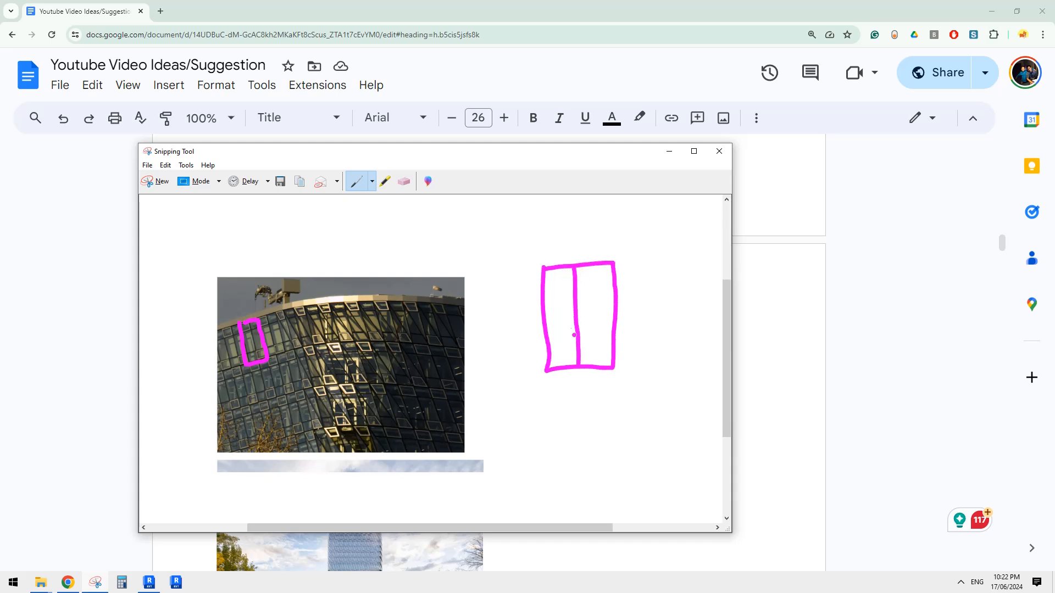
{"action": "left_click_drag", "start_coordinate": [572, 295], "coordinate": [615, 291]}
{"action": "left_click_drag", "start_coordinate": [547, 333], "coordinate": [609, 330]}
{"action": "mouse_move", "coordinate": [565, 270]}
{"action": "left_mouse_down"}
{"action": "mouse_move", "coordinate": [548, 272]}
{"action": "mouse_move", "coordinate": [565, 292]}
{"action": "left_mouse_up"}
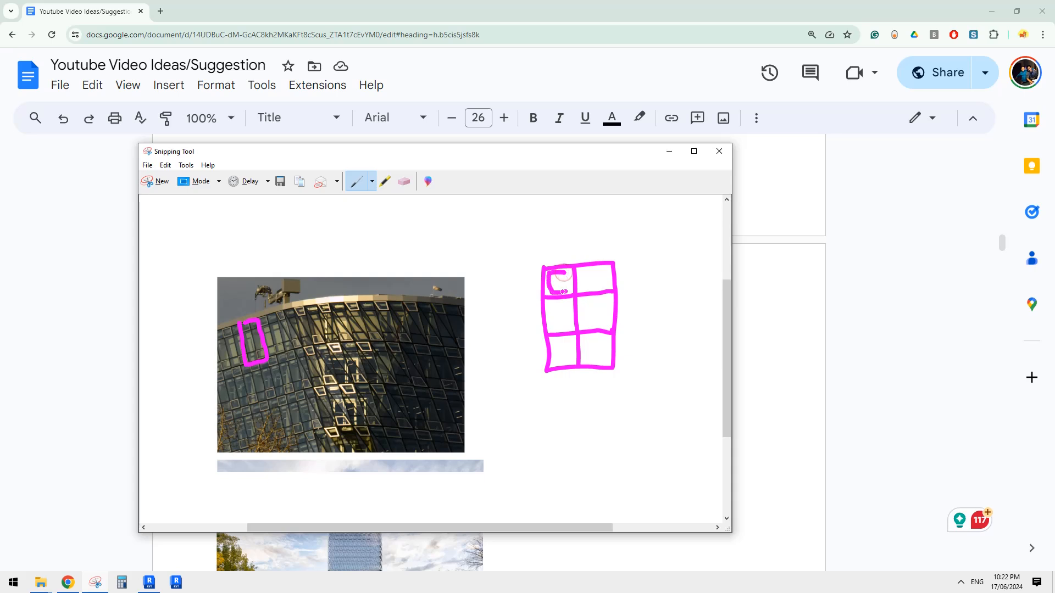
{"action": "left_click_drag", "start_coordinate": [604, 359], "coordinate": [586, 332]}
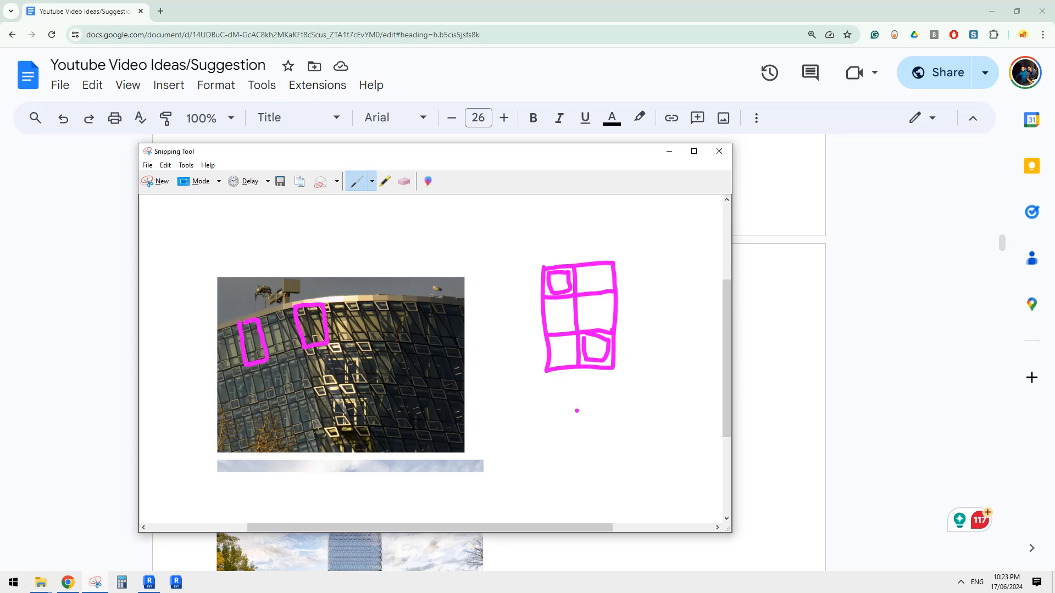
- Sketch a second module below the first, with a central divider, a diagonal in each half, and short horizontal bars near both ends
{"action": "mouse_move", "coordinate": [552, 384]}
{"action": "left_mouse_down"}
{"action": "mouse_move", "coordinate": [547, 488]}
{"action": "mouse_move", "coordinate": [619, 488]}
{"action": "mouse_move", "coordinate": [612, 385]}
{"action": "mouse_move", "coordinate": [550, 382]}
{"action": "left_mouse_up"}
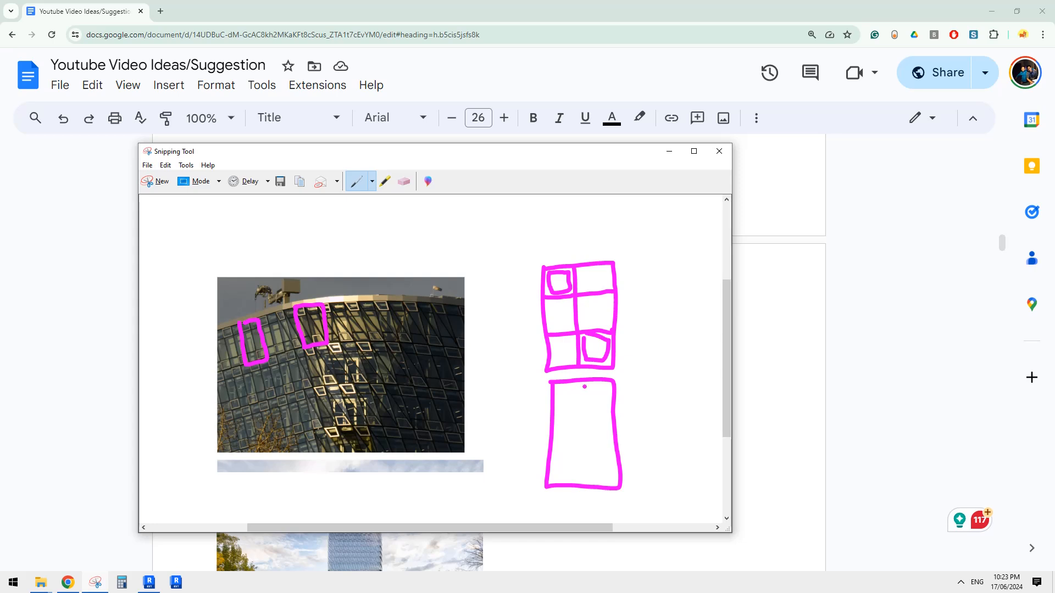
{"action": "left_click_drag", "start_coordinate": [578, 385], "coordinate": [581, 483]}
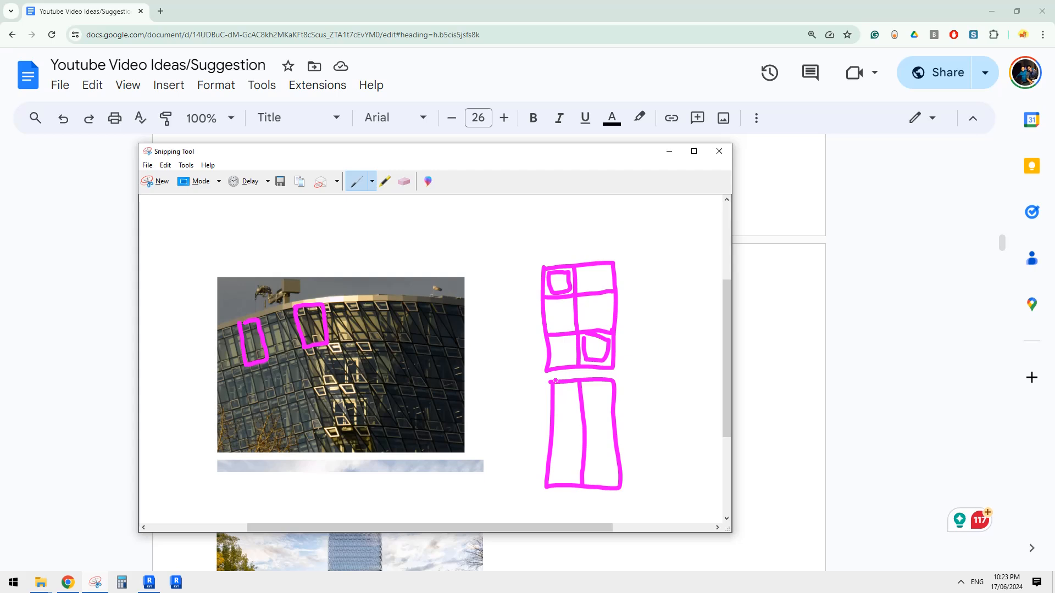
{"action": "left_click_drag", "start_coordinate": [553, 383], "coordinate": [576, 483]}
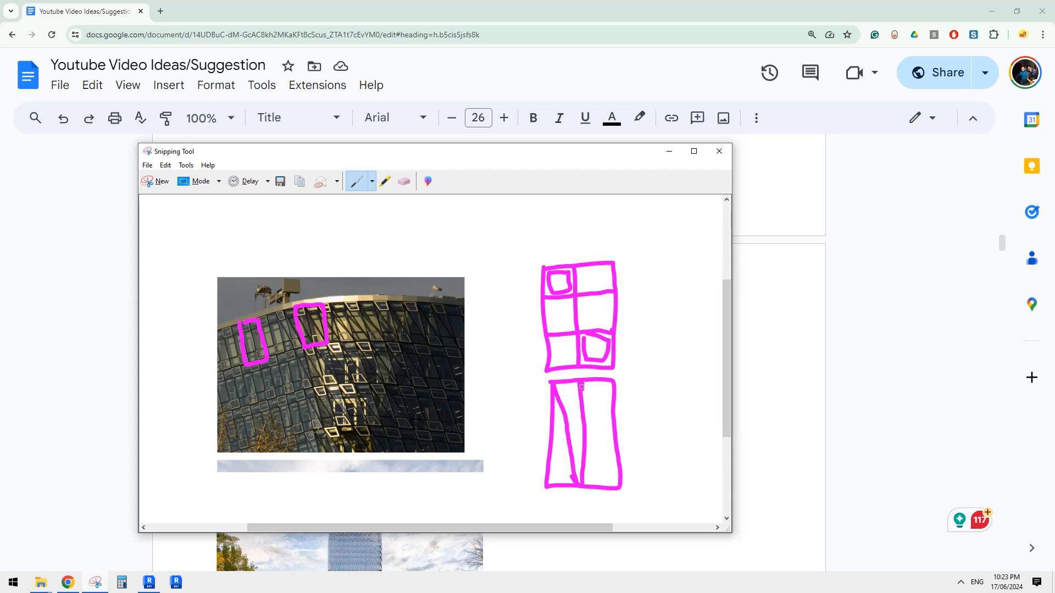
{"action": "left_click_drag", "start_coordinate": [581, 387], "coordinate": [618, 490]}
{"action": "mouse_move", "coordinate": [578, 406]}
{"action": "left_mouse_down"}
{"action": "mouse_move", "coordinate": [563, 406]}
{"action": "mouse_move", "coordinate": [610, 406]}
{"action": "left_mouse_up"}
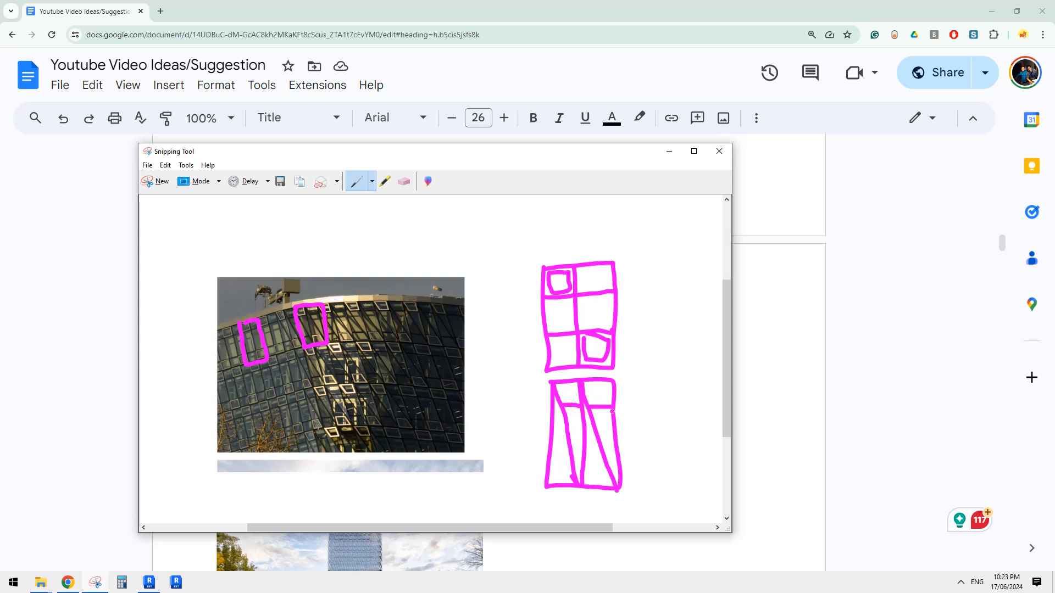
{"action": "left_click_drag", "start_coordinate": [586, 465], "coordinate": [600, 465]}
- Mark both module sketches with an arrow pointing at each of them
{"action": "mouse_move", "coordinate": [499, 152]}
{"action": "left_mouse_down"}
{"action": "mouse_move", "coordinate": [526, 151]}
{"action": "mouse_move", "coordinate": [511, 152]}
{"action": "left_mouse_up"}
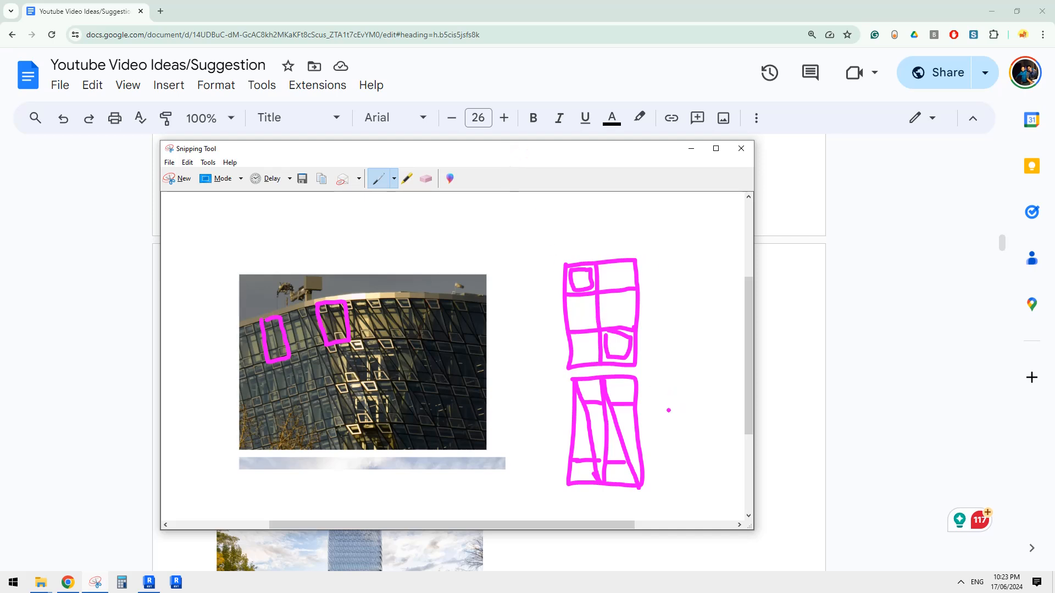
{"action": "left_click_drag", "start_coordinate": [682, 396], "coordinate": [658, 431]}
{"action": "left_click_drag", "start_coordinate": [677, 292], "coordinate": [659, 303]}
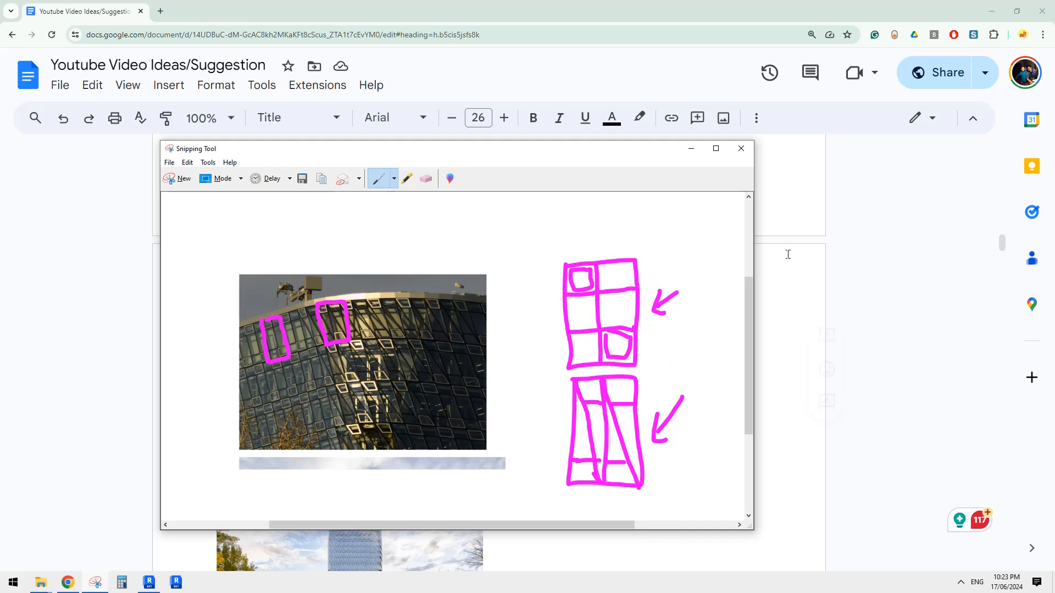
- Revisit the curtain wall and blend in Revit, and mark the four corners of the lower module sketch with dots in the snip
{"action": "left_click", "coordinate": [146, 587]}
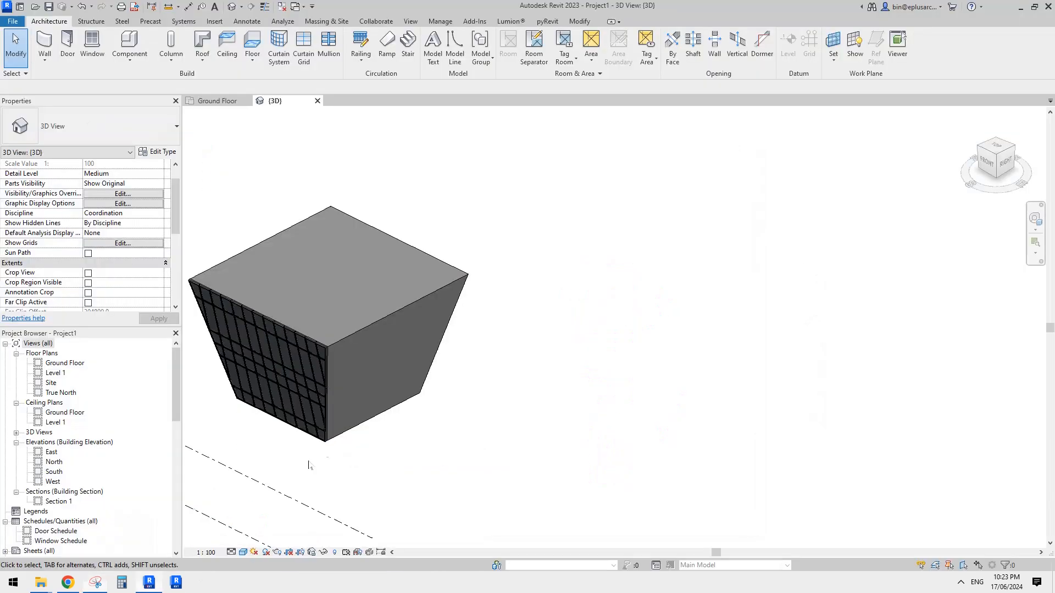
{"action": "middle_click_drag", "start_coordinate": [393, 352], "coordinate": [585, 321]}
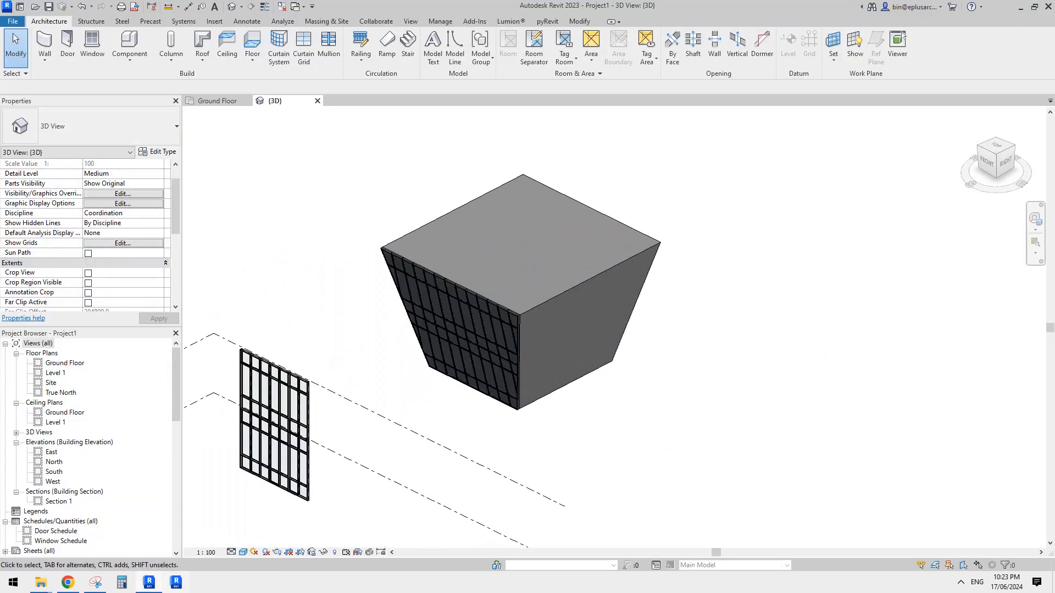
{"action": "left_click", "coordinate": [67, 583]}
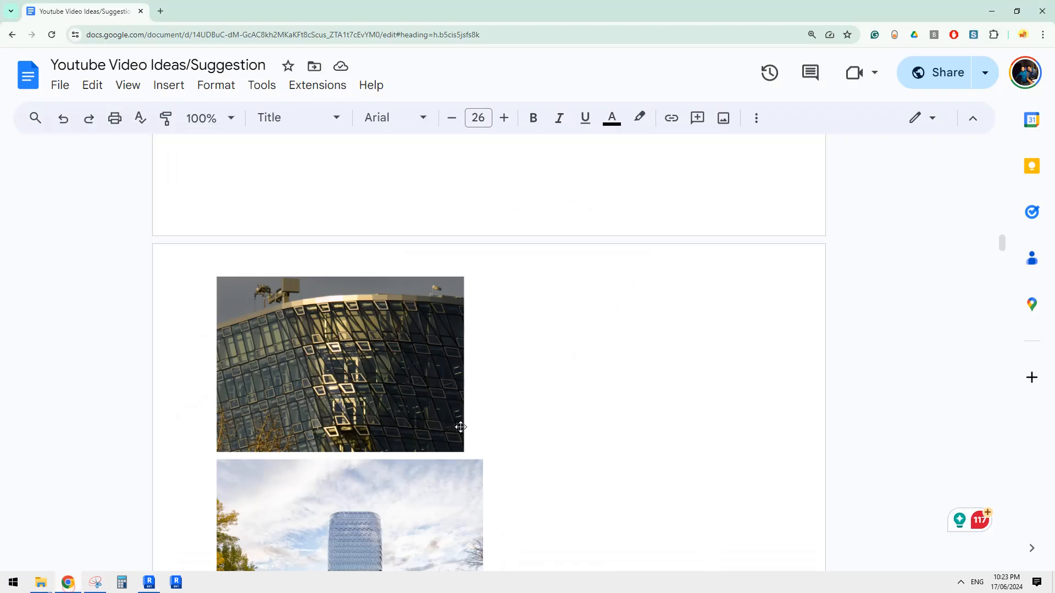
{"action": "left_click", "coordinate": [99, 584]}
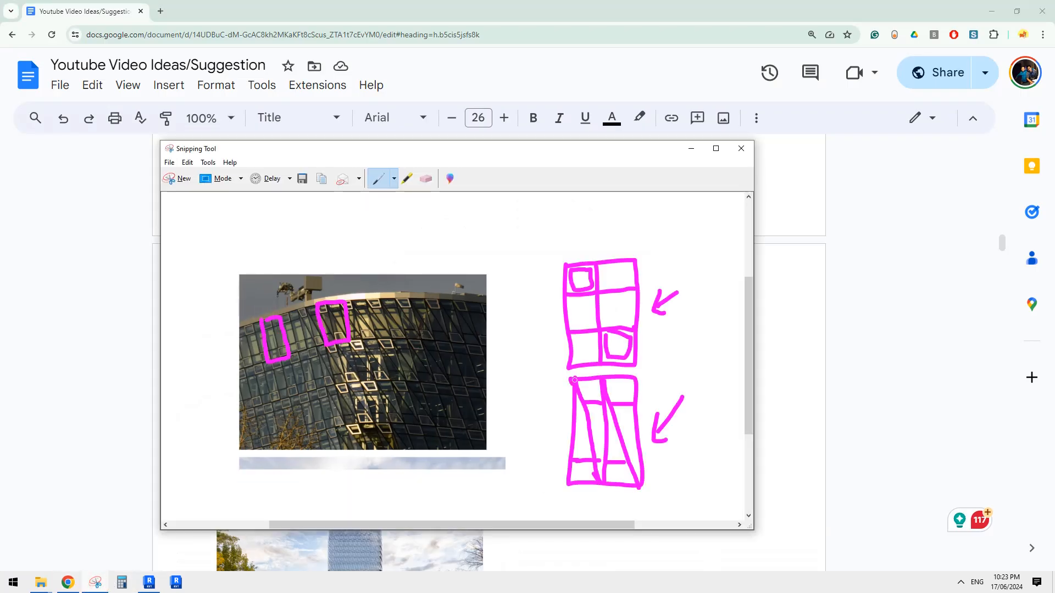
{"action": "left_click", "coordinate": [641, 378]}
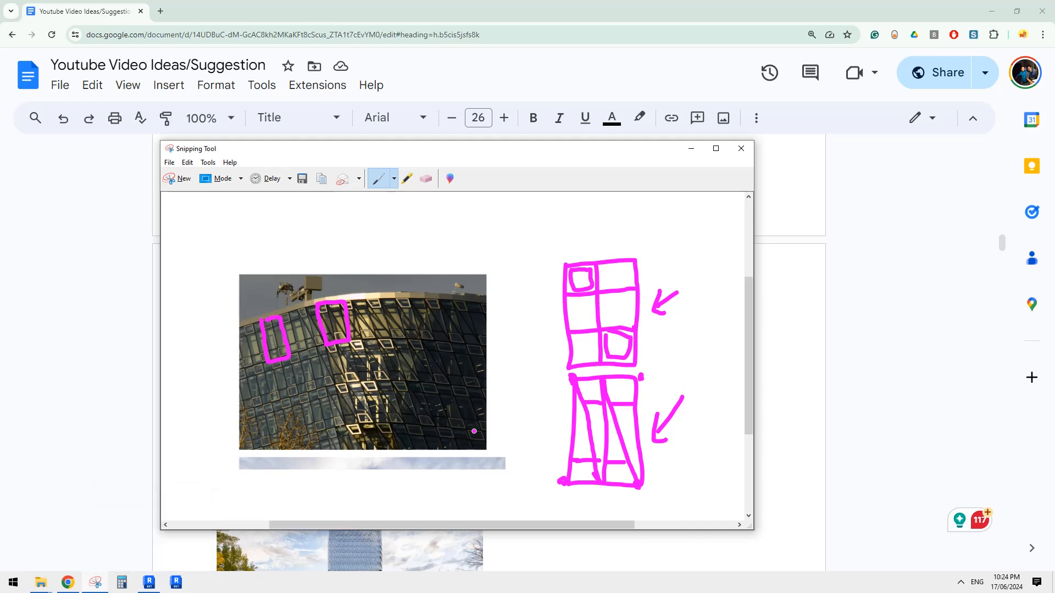
- Switch to Revit and create a new family from the Metric Generic Model Pattern Based.rft template
{"action": "left_click", "coordinate": [150, 583]}
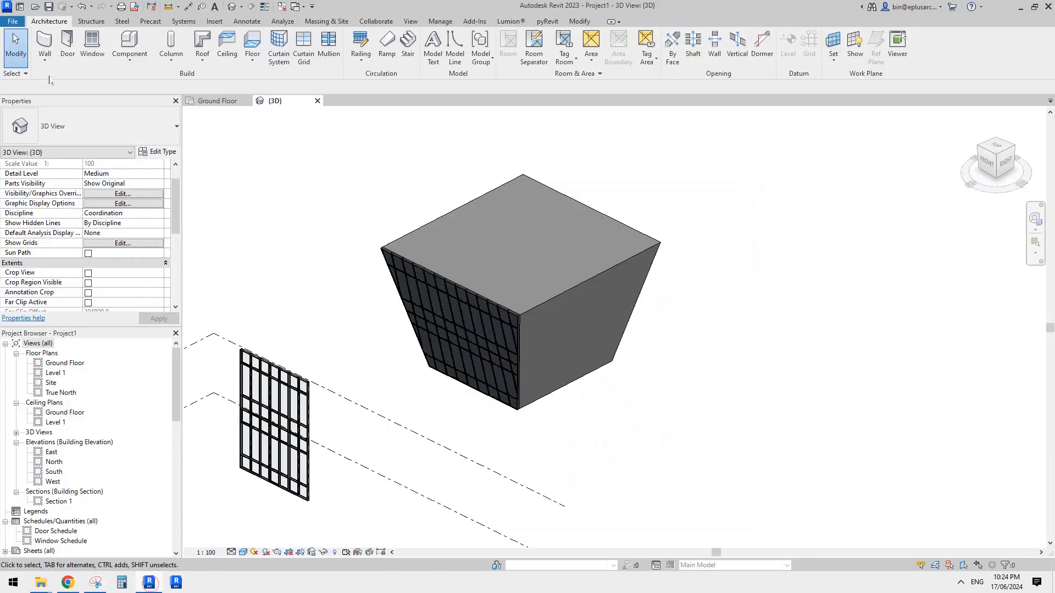
{"action": "left_click", "coordinate": [12, 21]}
{"action": "mouse_move", "coordinate": [52, 69]}
{"action": "left_click", "coordinate": [138, 110]}
{"action": "scroll", "coordinate": [669, 226], "scroll_direction": "down", "scroll_amount": 10}
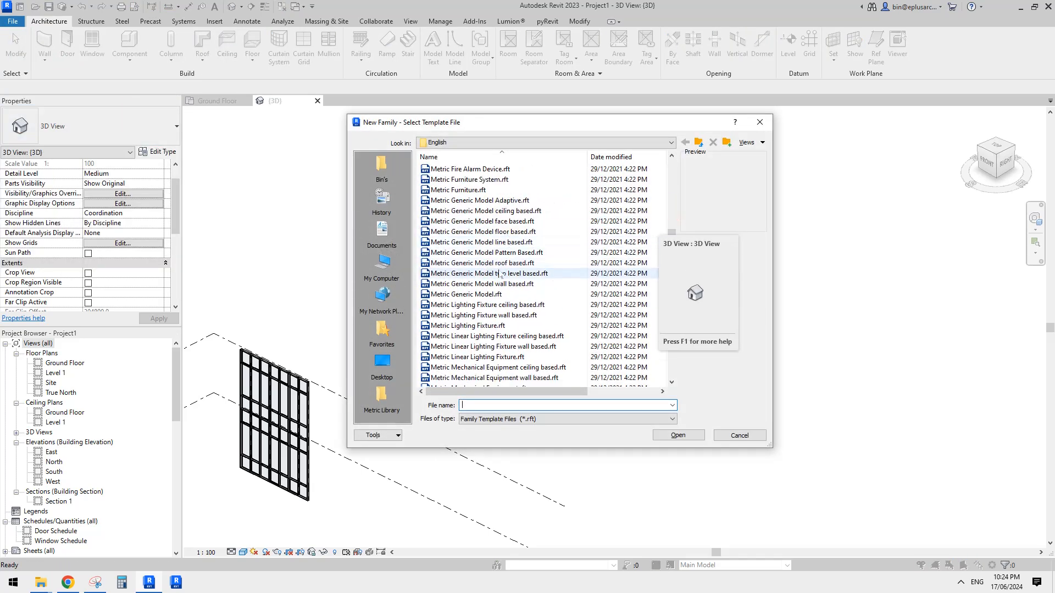
{"action": "left_click", "coordinate": [504, 253]}
{"action": "left_click", "coordinate": [697, 432]}
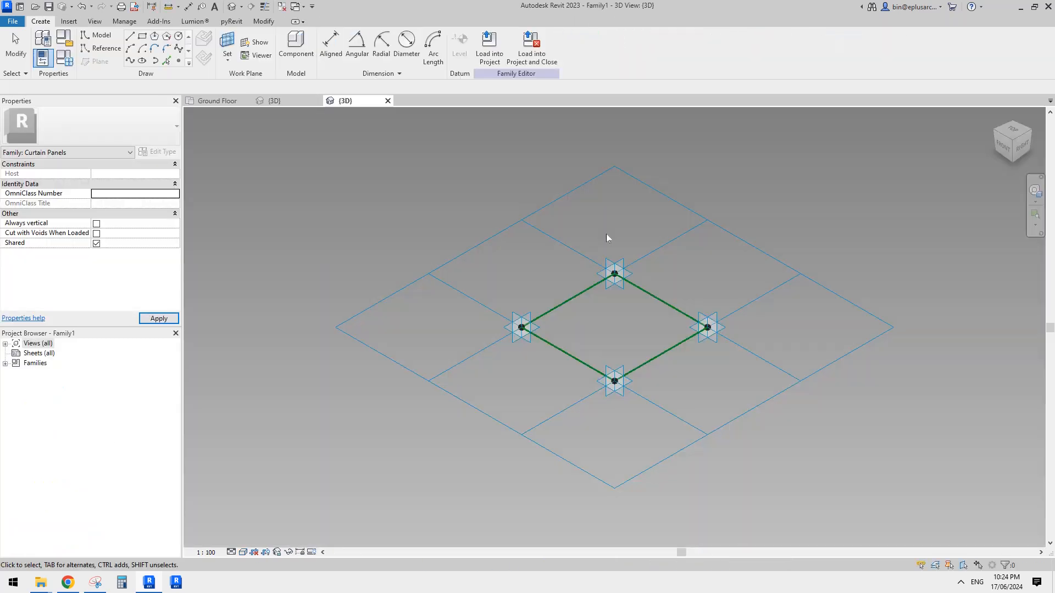
- Examine the pattern-based family's four adaptive points and compare them with the corners marked on the snipped module sketch
{"action": "scroll", "coordinate": [615, 390], "scroll_direction": "up", "scroll_amount": 3}
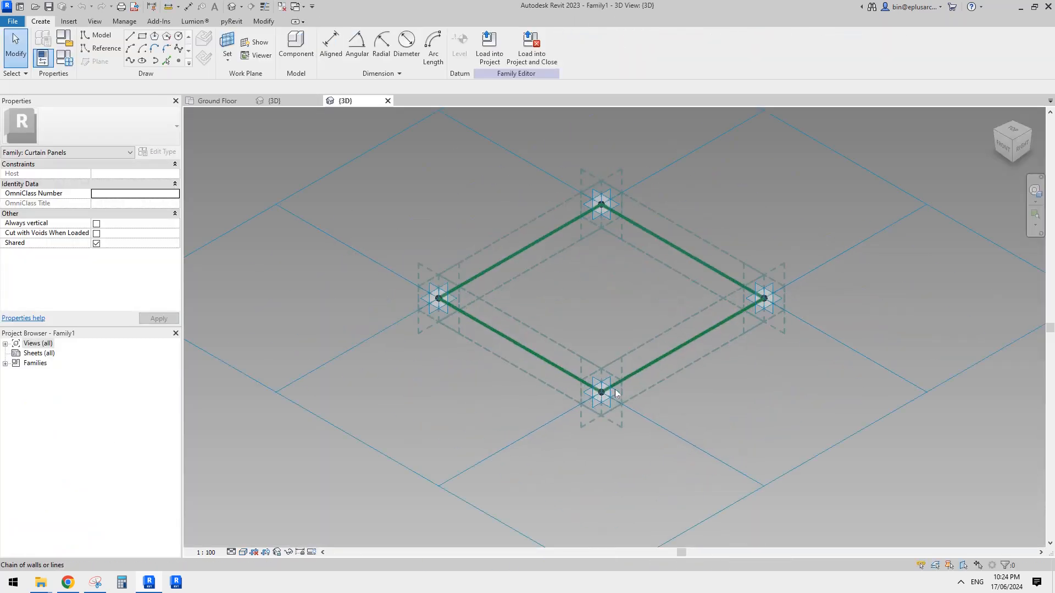
{"action": "left_click", "coordinate": [442, 310]}
{"action": "middle_click_drag", "start_coordinate": [671, 255], "coordinate": [737, 325], "text": "shift"}
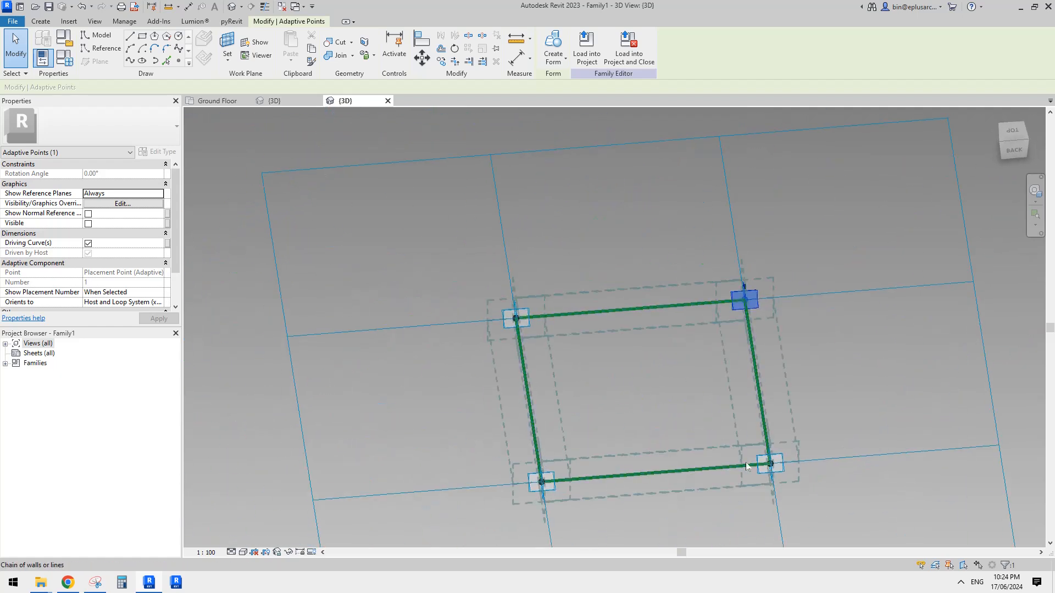
{"action": "middle_click_drag", "start_coordinate": [749, 464], "coordinate": [688, 334], "text": "shift"}
{"action": "scroll", "coordinate": [687, 334], "scroll_direction": "up", "scroll_amount": 1}
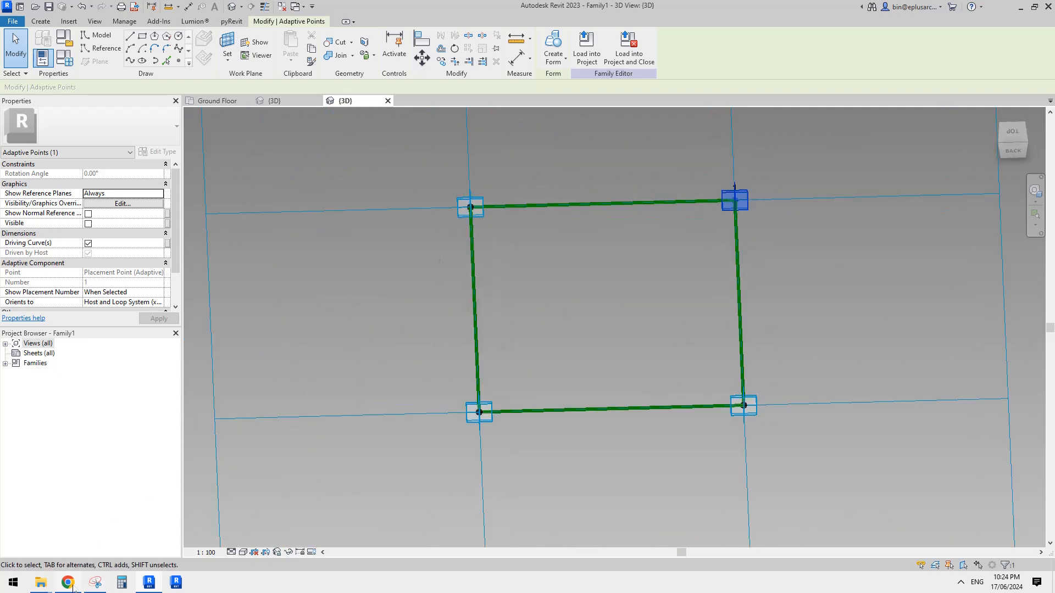
{"action": "middle_click_drag", "start_coordinate": [339, 426], "coordinate": [332, 406]}
{"action": "left_click", "coordinate": [94, 580]}
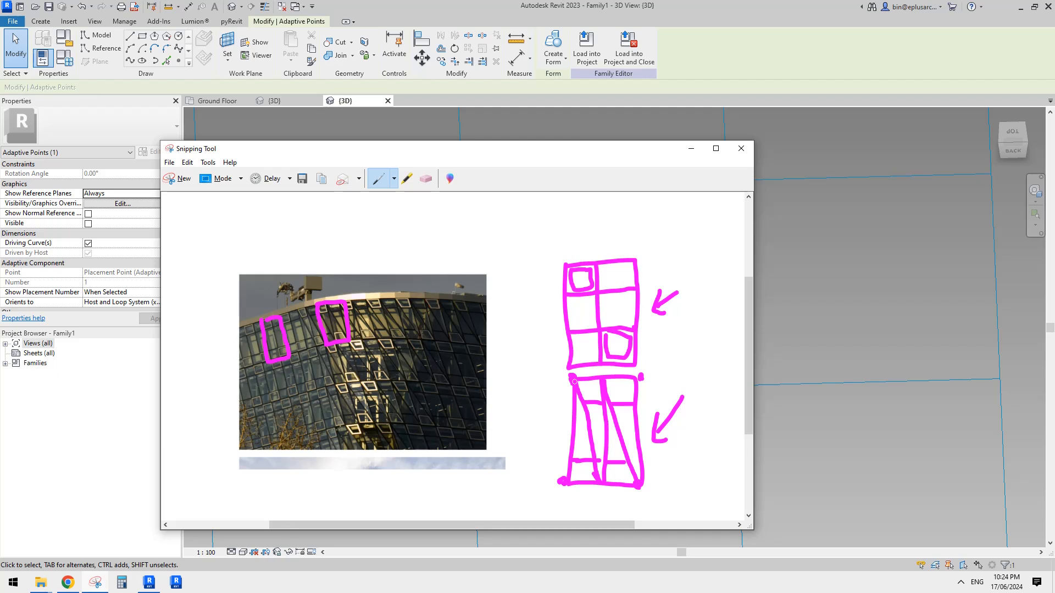
{"action": "left_click", "coordinate": [793, 254]}
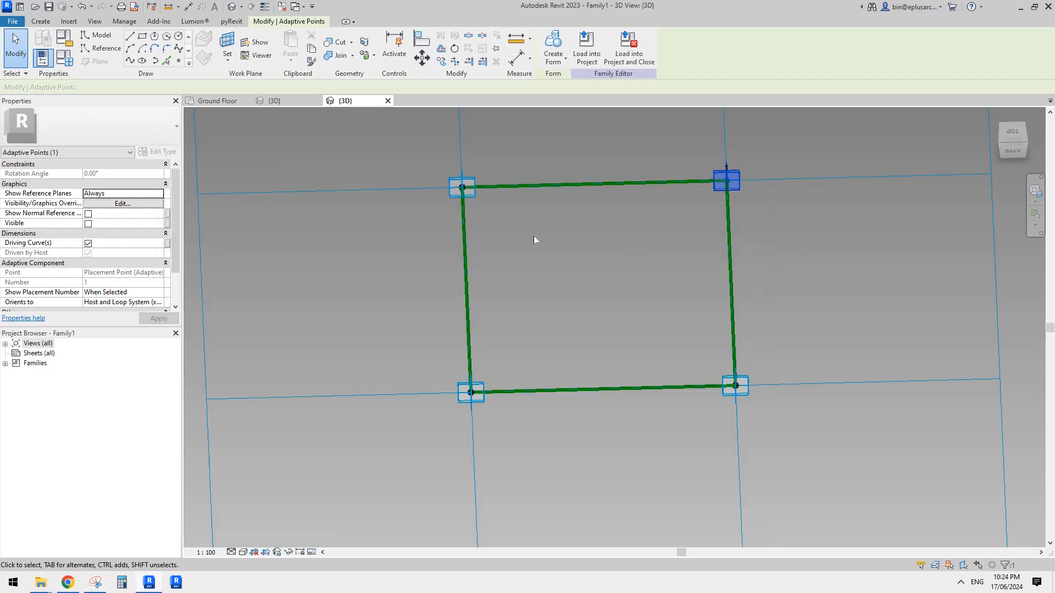
- Open the recent project 20240616b and inspect the Family4 panels with diagonal bars on its curved facade
{"action": "left_click", "coordinate": [20, 6]}
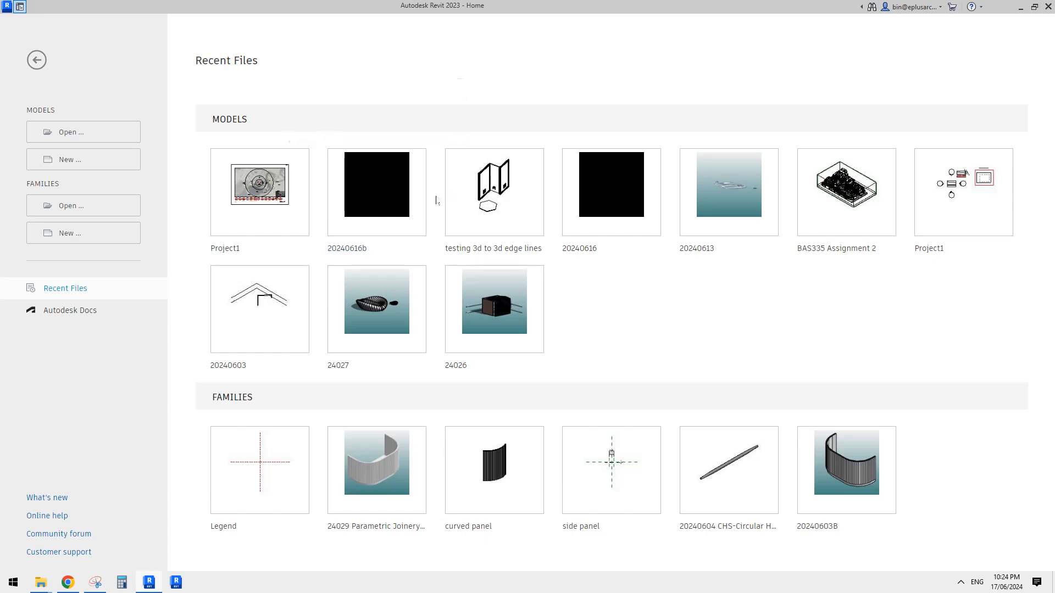
{"action": "left_click", "coordinate": [383, 195]}
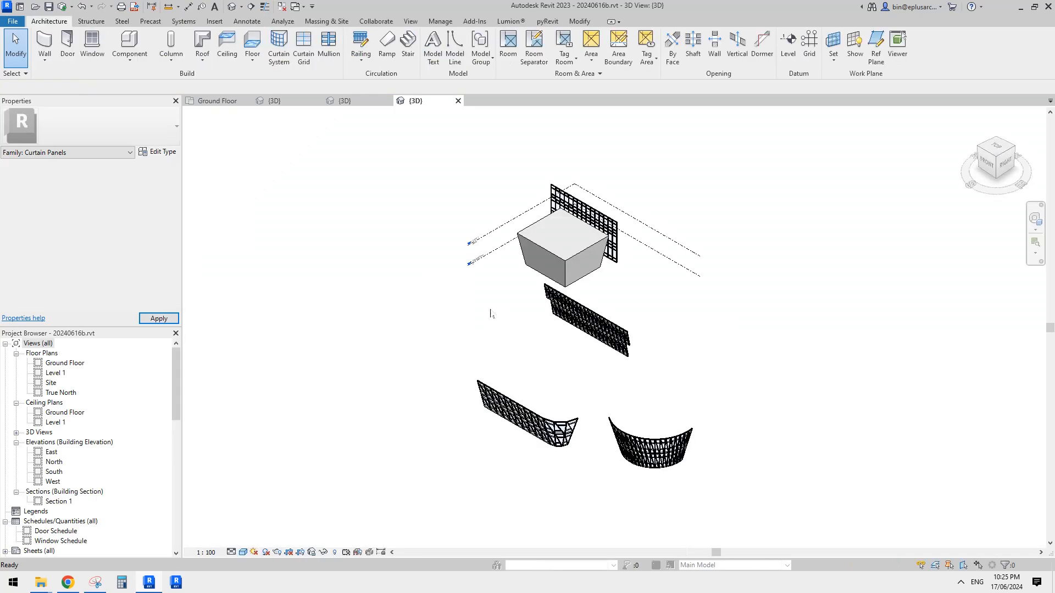
{"action": "scroll", "coordinate": [626, 385], "scroll_direction": "up", "scroll_amount": 5}
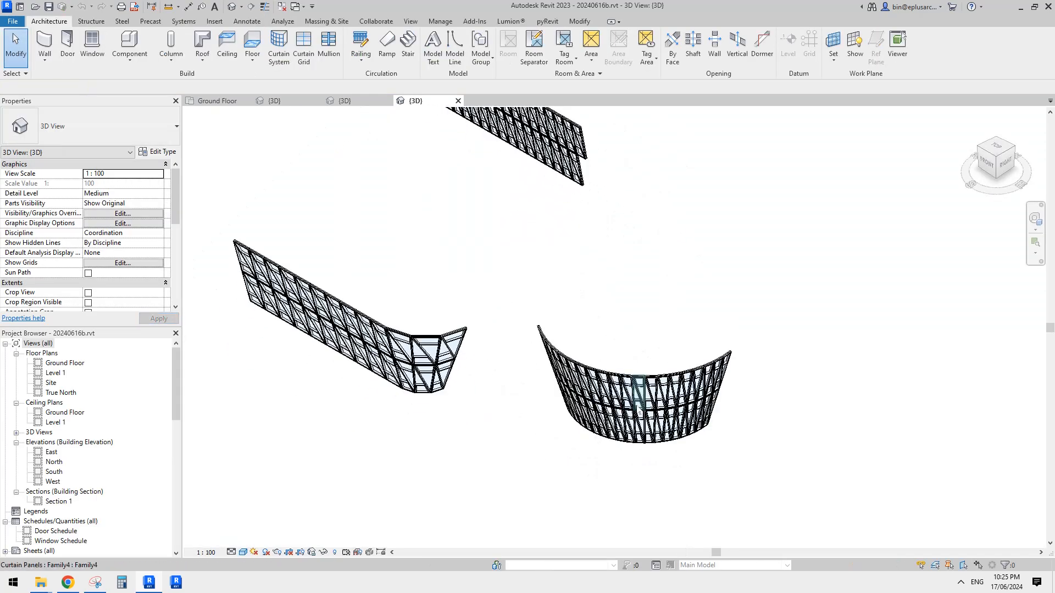
{"action": "left_click", "coordinate": [639, 406]}
{"action": "scroll", "coordinate": [640, 403], "scroll_direction": "up", "scroll_amount": 5}
{"action": "key", "text": "Escape"}
{"action": "scroll", "coordinate": [640, 401], "scroll_direction": "down", "scroll_amount": 10}
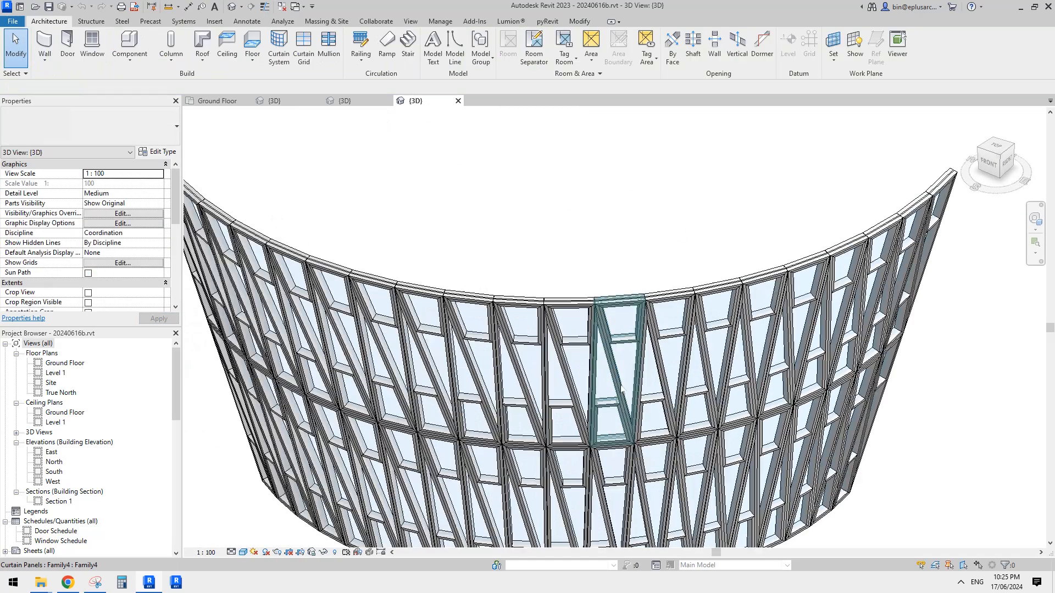
- Open the Family4 panel family from the curved facade and examine its diagonal-bar layout from above
{"action": "middle_click_drag", "start_coordinate": [640, 395], "coordinate": [629, 306], "text": "shift"}
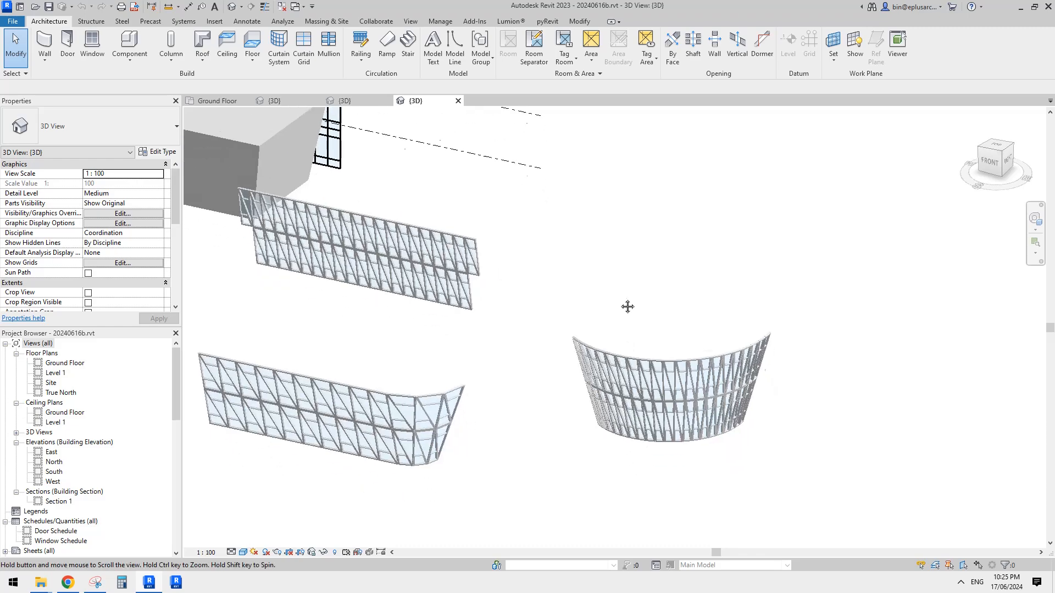
{"action": "scroll", "coordinate": [631, 318], "scroll_direction": "up", "scroll_amount": 6}
{"action": "left_click", "coordinate": [633, 338]}
{"action": "double_click", "coordinate": [633, 338]}
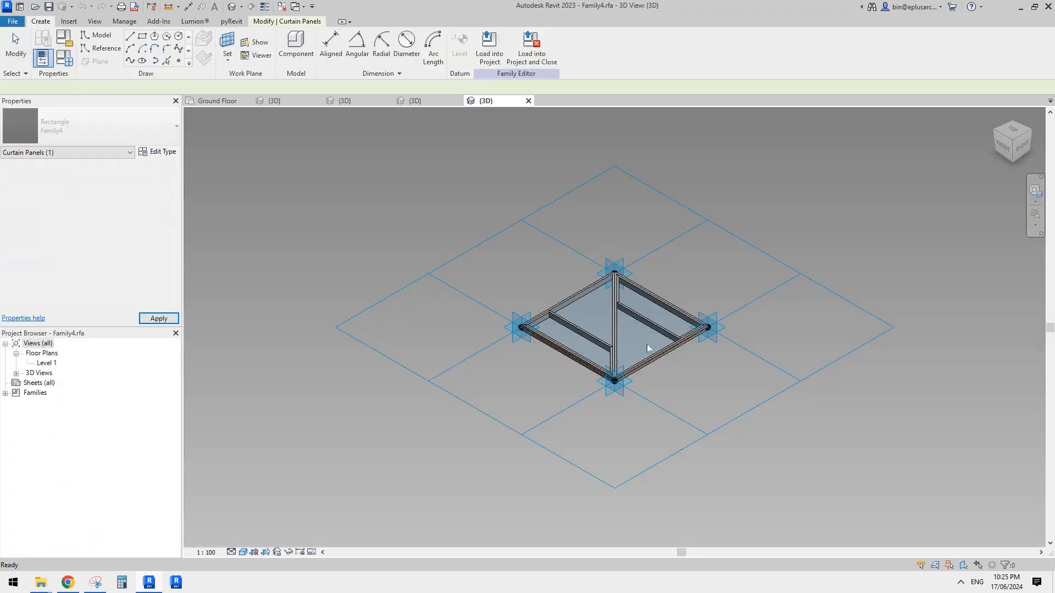
{"action": "middle_click_drag", "start_coordinate": [648, 347], "coordinate": [702, 446], "text": "shift"}
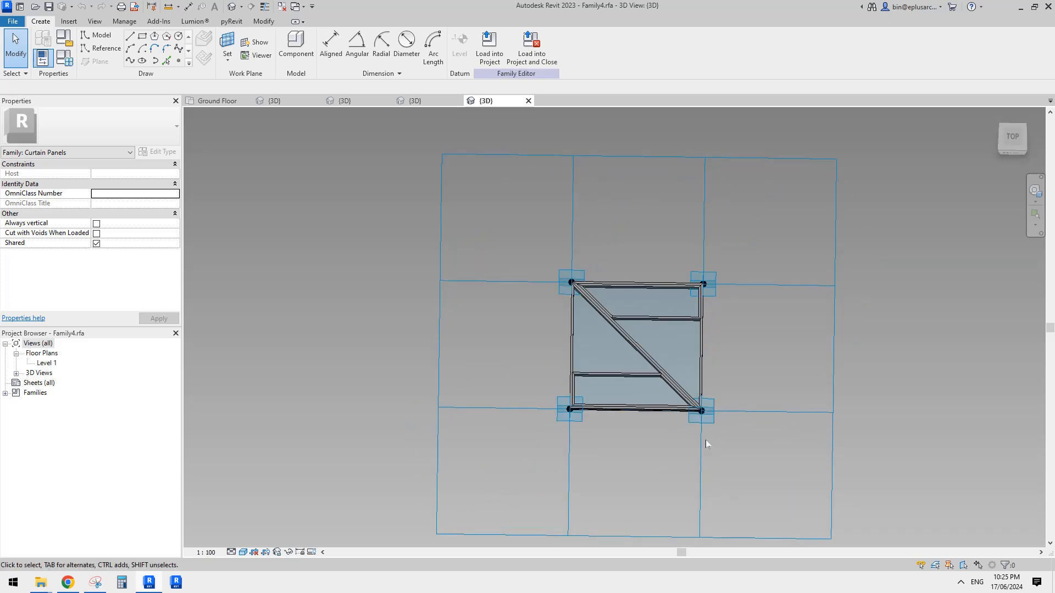
{"action": "middle_click_drag", "start_coordinate": [704, 432], "coordinate": [661, 411]}
- Return to the 20240616b project and reopen Family4 from a lower-row panel of the curved facade
{"action": "left_click", "coordinate": [426, 102]}
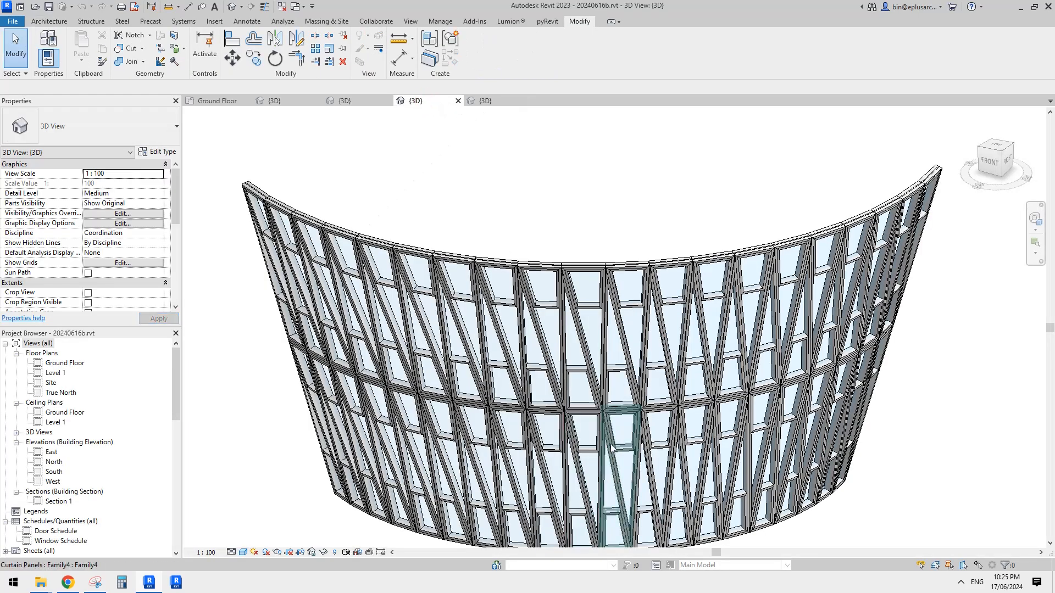
{"action": "middle_click_drag", "start_coordinate": [612, 447], "coordinate": [566, 286]}
{"action": "left_click", "coordinate": [560, 289]}
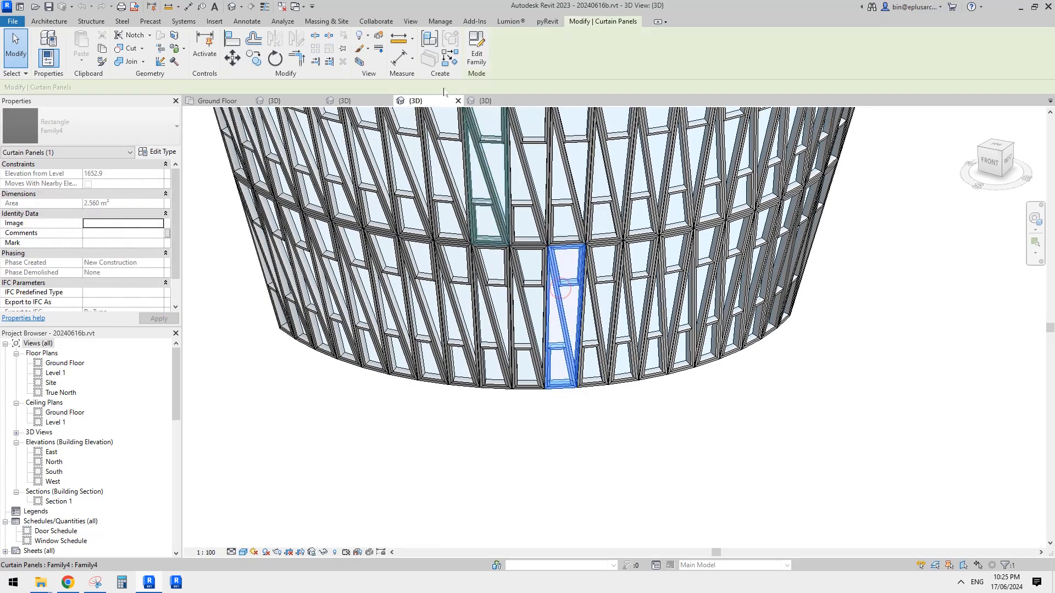
{"action": "double_click", "coordinate": [560, 289]}
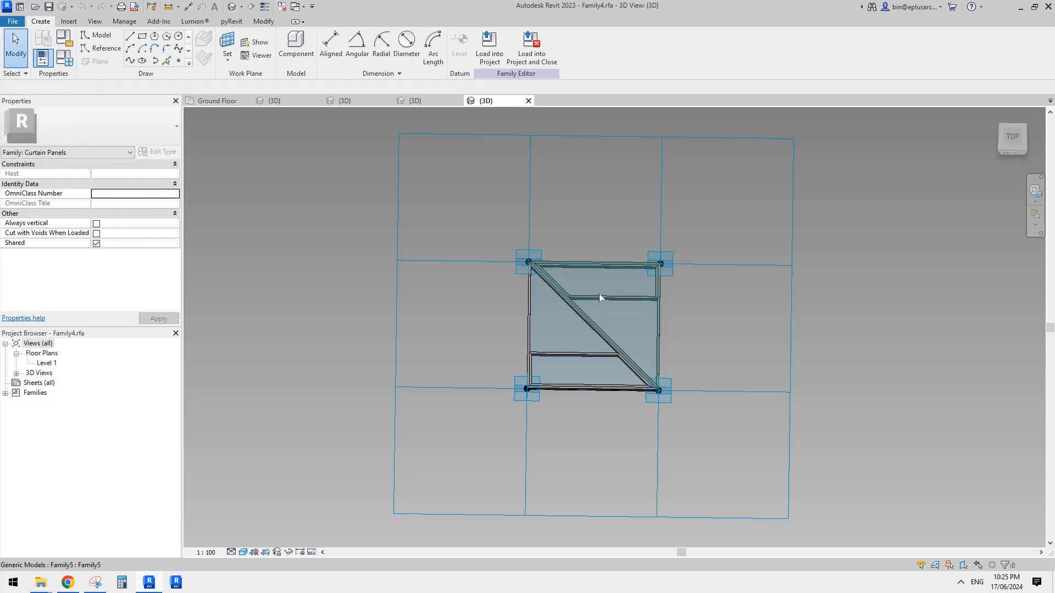
- Examine the nested triangular Family5 component and its three placement points in the Family4 panel
{"action": "left_click", "coordinate": [599, 297]}
{"action": "middle_click_drag", "start_coordinate": [599, 298], "coordinate": [571, 354], "text": "shift"}
{"action": "scroll", "coordinate": [571, 329], "scroll_direction": "up", "scroll_amount": 3}
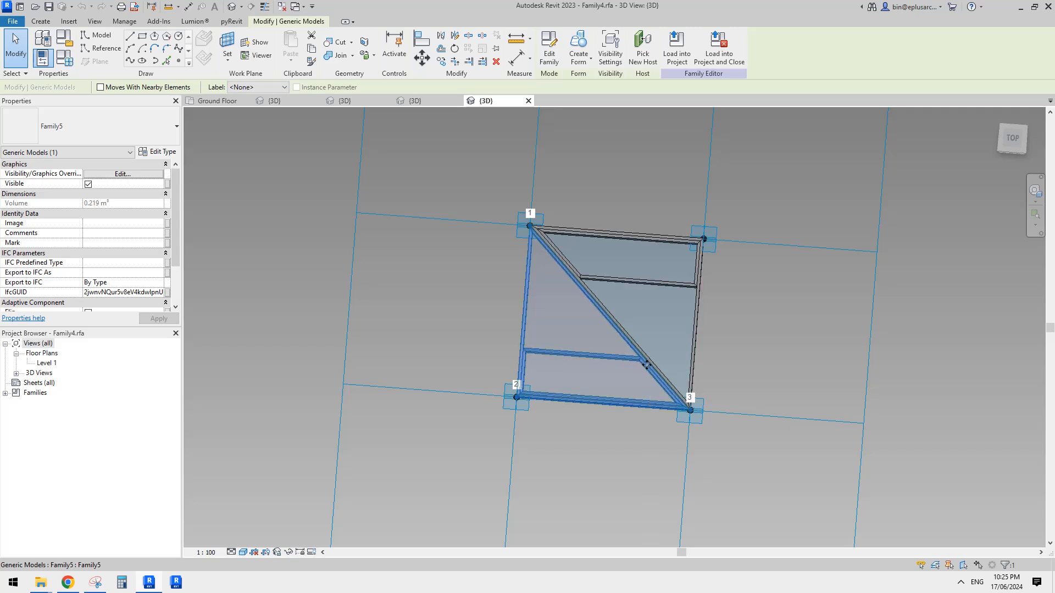
{"action": "middle_click_drag", "start_coordinate": [772, 305], "coordinate": [697, 297]}
{"action": "key", "text": "Escape"}
- Temporarily hide an upper-row panel of the project's curved facade, and reset the temporary hide
{"action": "left_click", "coordinate": [440, 102]}
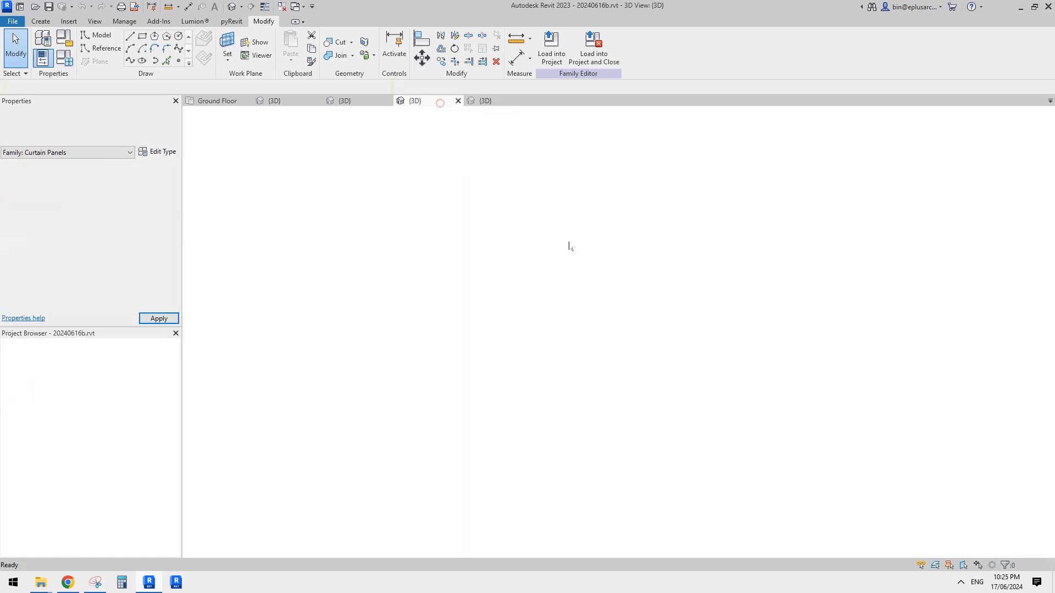
{"action": "middle_click_drag", "start_coordinate": [532, 295], "coordinate": [599, 271], "text": "shift"}
{"action": "key", "text": "Escape"}
{"action": "left_click", "coordinate": [598, 271]}
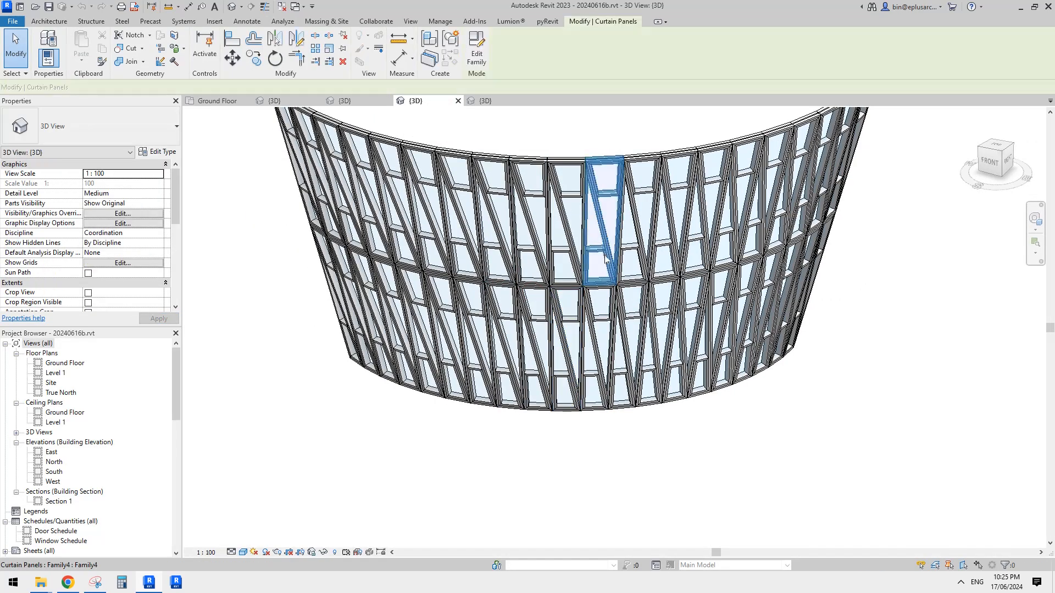
{"action": "key", "text": "h"}
{"action": "key", "text": "h"}
{"action": "key", "text": "h"}
{"action": "key", "text": "r"}
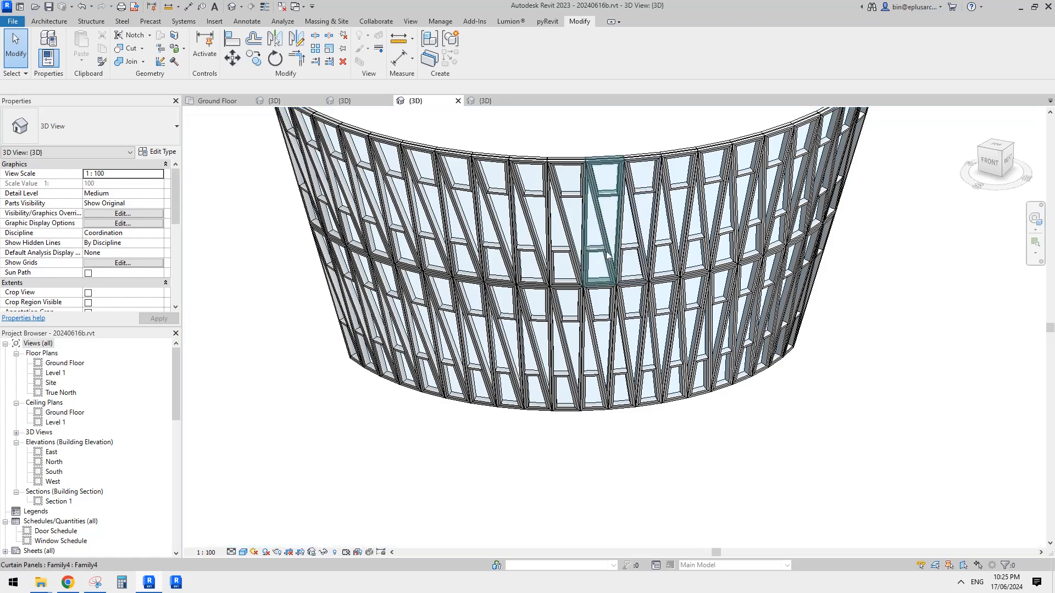
- Turn on the Mass category in the project 3D view's visibility and graphics overrides
{"action": "scroll", "coordinate": [604, 285], "scroll_direction": "down", "scroll_amount": 5}
{"action": "middle_click_drag", "start_coordinate": [586, 343], "coordinate": [535, 269], "text": "shift"}
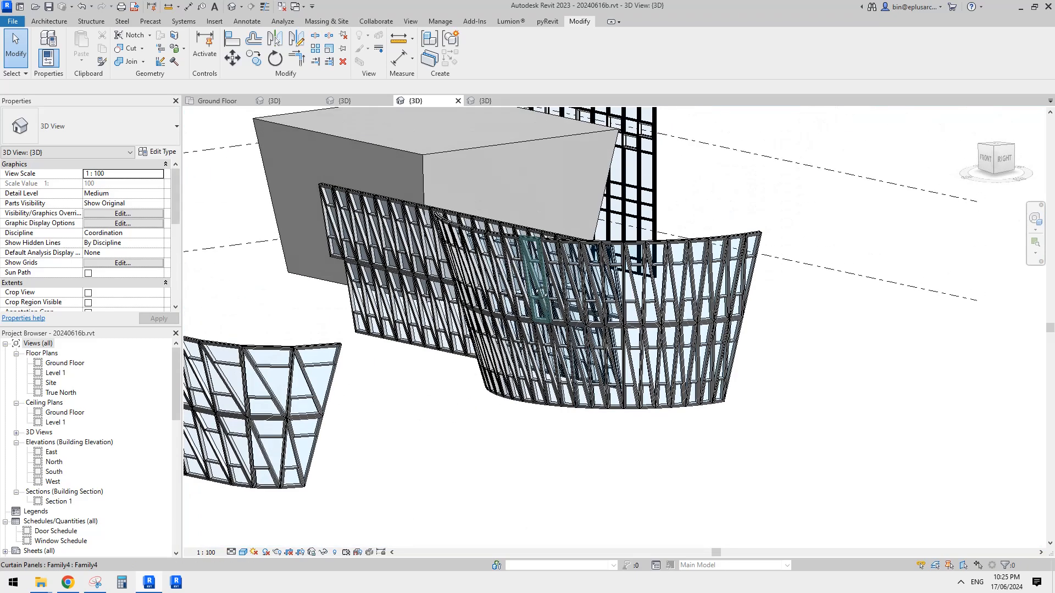
{"action": "middle_click_drag", "start_coordinate": [634, 274], "coordinate": [642, 343], "text": "shift"}
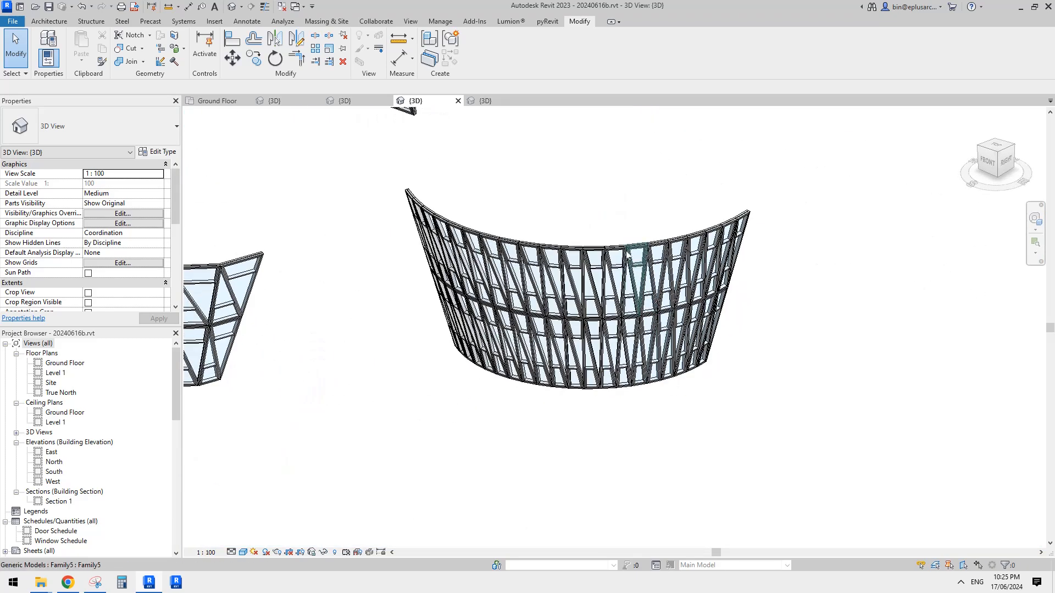
{"action": "middle_click_drag", "start_coordinate": [536, 313], "coordinate": [533, 344]}
{"action": "key", "text": "v"}
{"action": "key", "text": "v"}
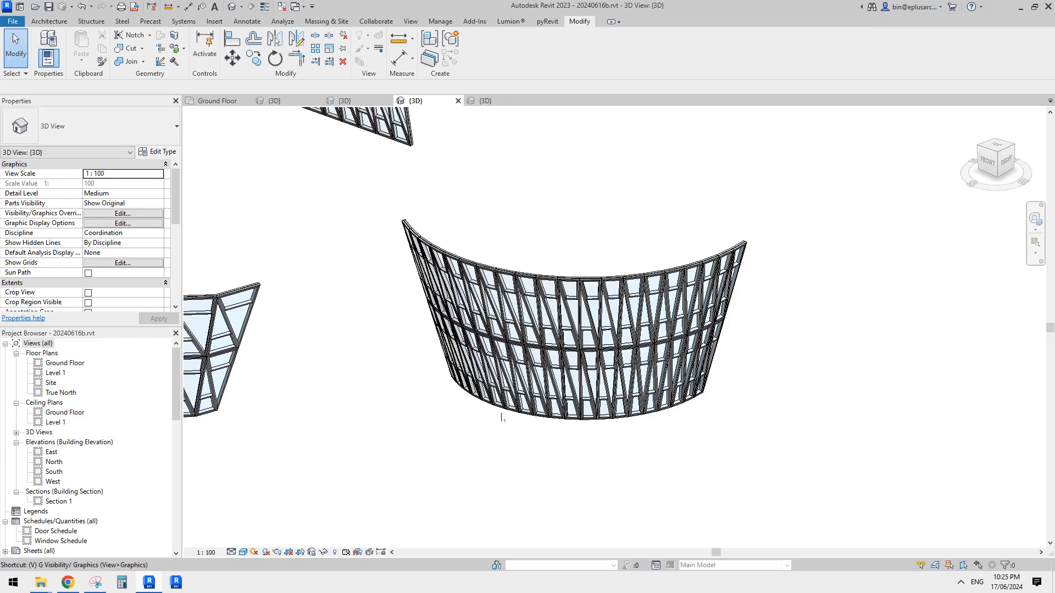
{"action": "left_click", "coordinate": [607, 318]}
{"action": "key", "text": "m"}
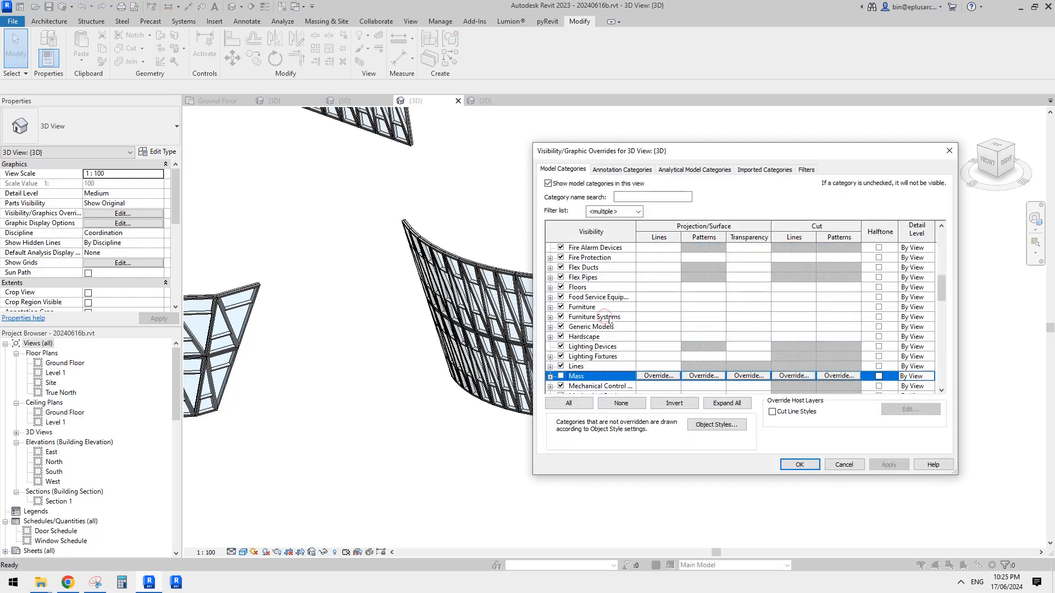
{"action": "left_click", "coordinate": [799, 464]}
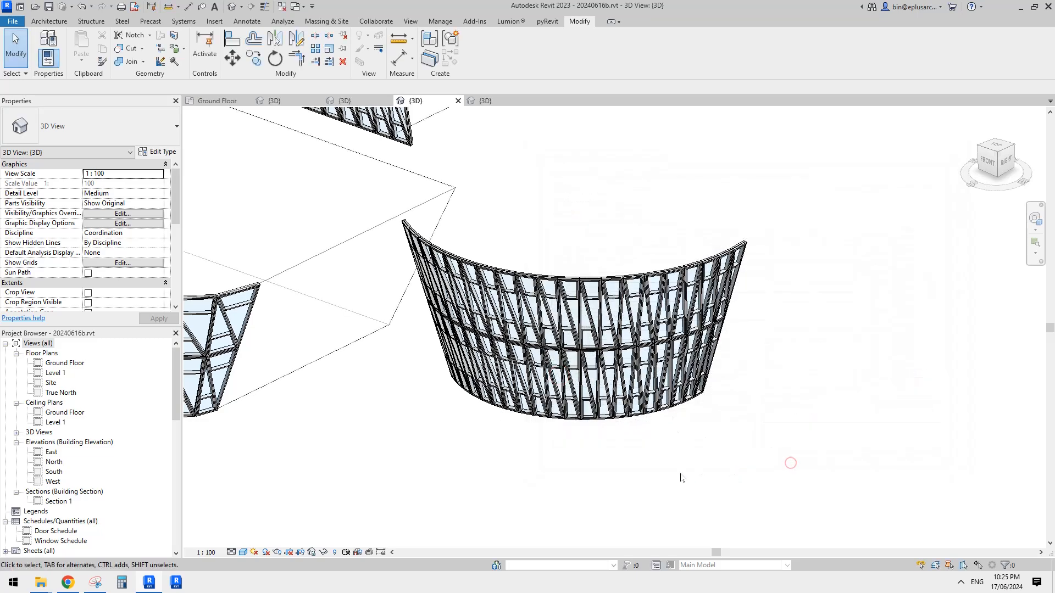
- Edit the curved facade's mass in place and inspect its divided surface carrying the Family4 rectangle pattern
{"action": "left_click", "coordinate": [680, 473]}
{"action": "scroll", "coordinate": [604, 312], "scroll_direction": "up", "scroll_amount": 4}
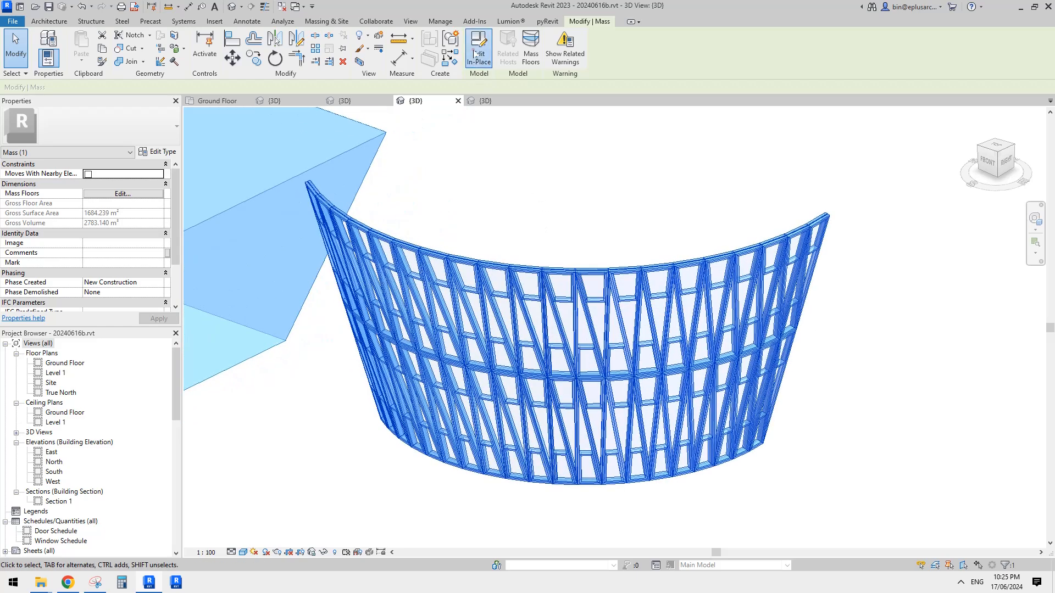
{"action": "left_click", "coordinate": [478, 49]}
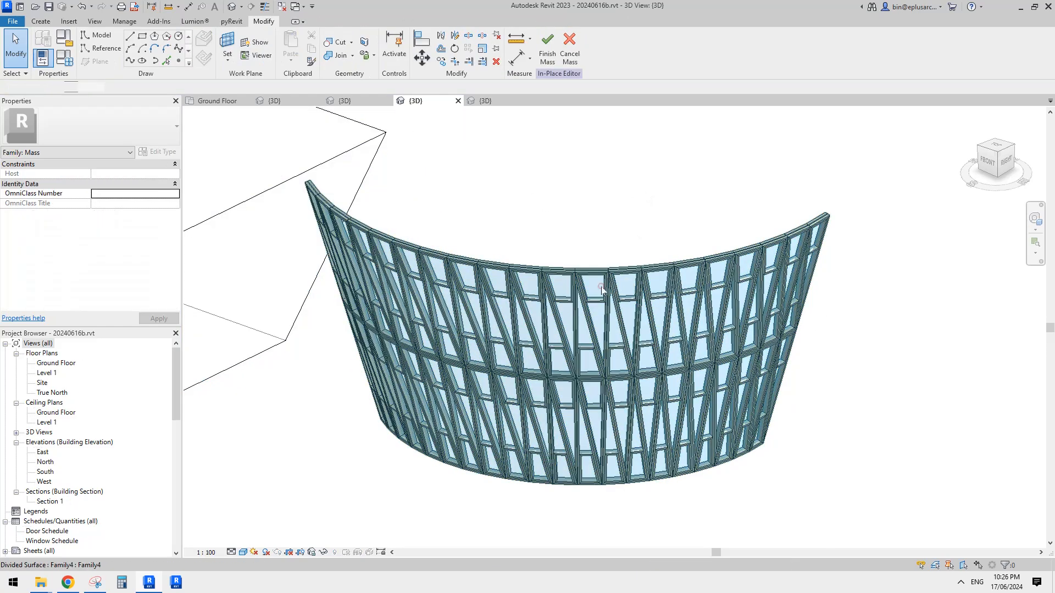
{"action": "left_click", "coordinate": [601, 289]}
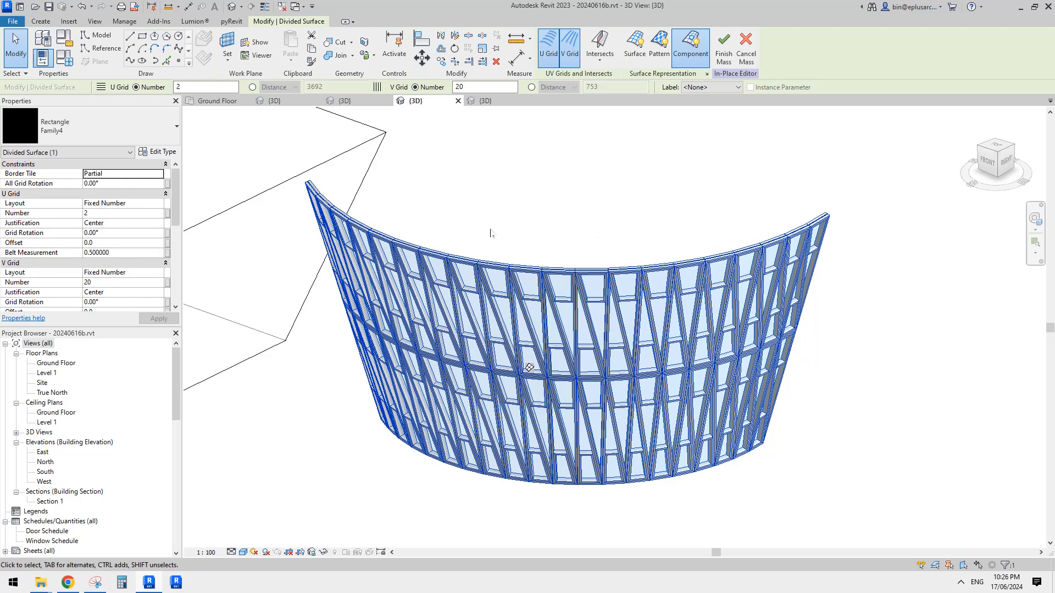
{"action": "middle_click_drag", "start_coordinate": [623, 199], "coordinate": [622, 195]}
{"action": "left_click", "coordinate": [621, 194]}
- Return to the Family4 panel view and select the nested Family5 component spanning points 1, 2 and 3
{"action": "left_click", "coordinate": [487, 101]}
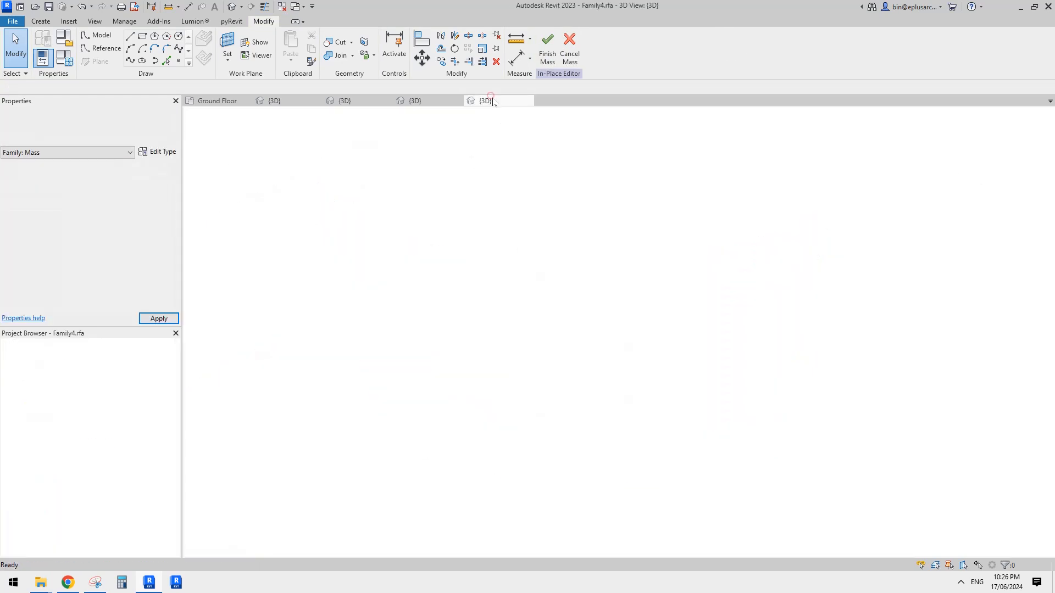
{"action": "middle_click_drag", "start_coordinate": [616, 329], "coordinate": [614, 298]}
{"action": "left_click", "coordinate": [568, 305]}
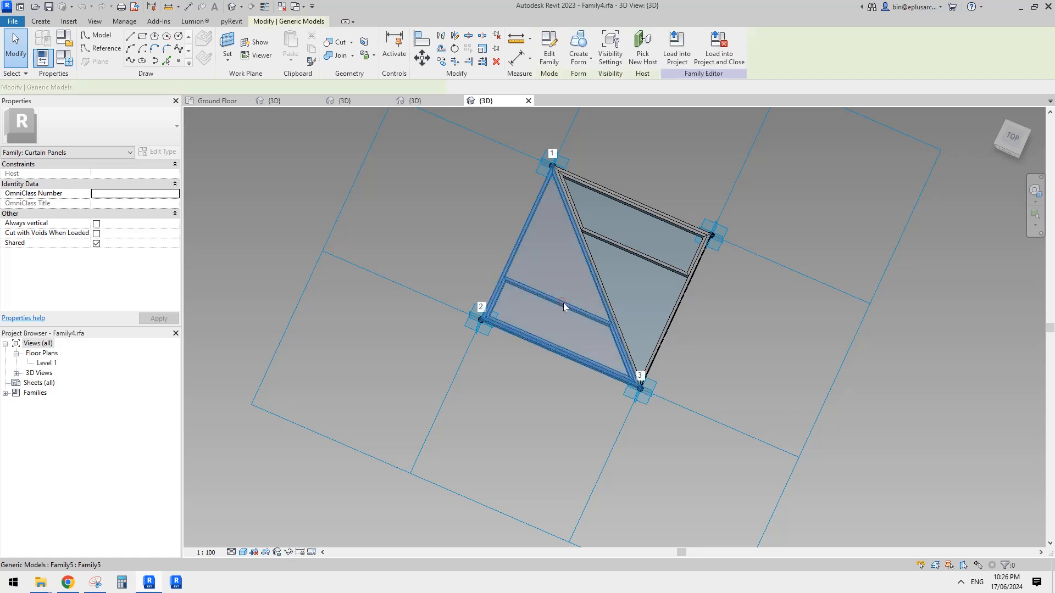
- Open the nested triangular generic model family for editing and examine its frame and adaptive points
{"action": "left_click", "coordinate": [548, 55]}
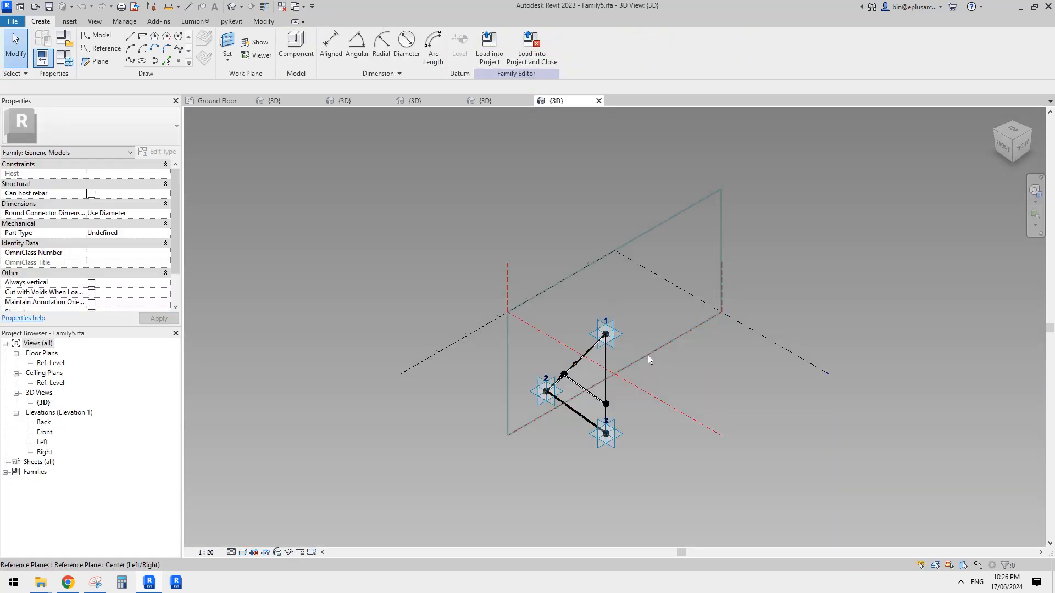
{"action": "middle_click_drag", "start_coordinate": [648, 355], "coordinate": [668, 332], "text": "shift"}
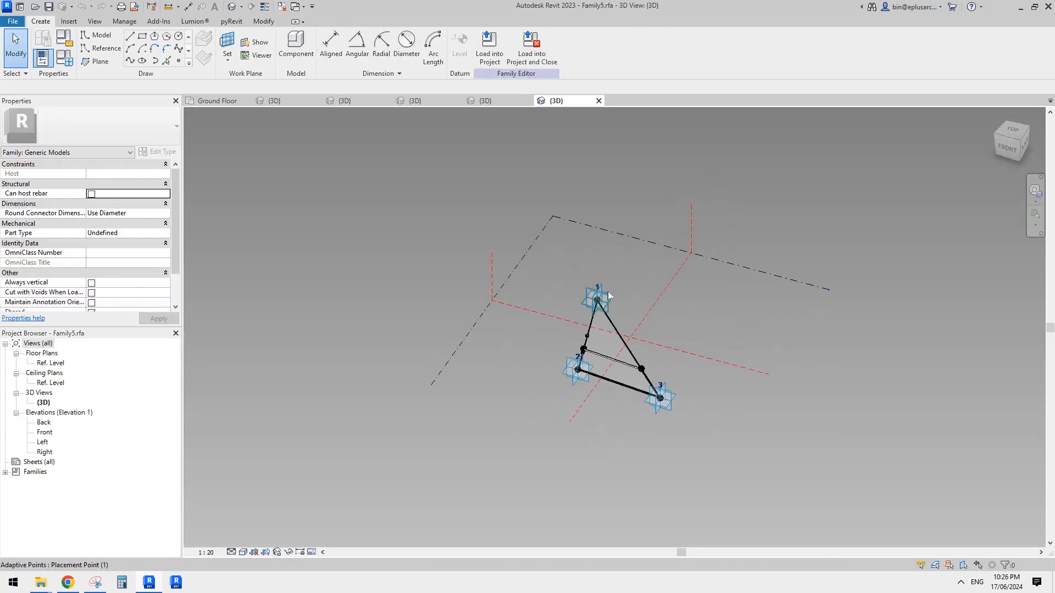
{"action": "scroll", "coordinate": [667, 404], "scroll_direction": "up", "scroll_amount": 5}
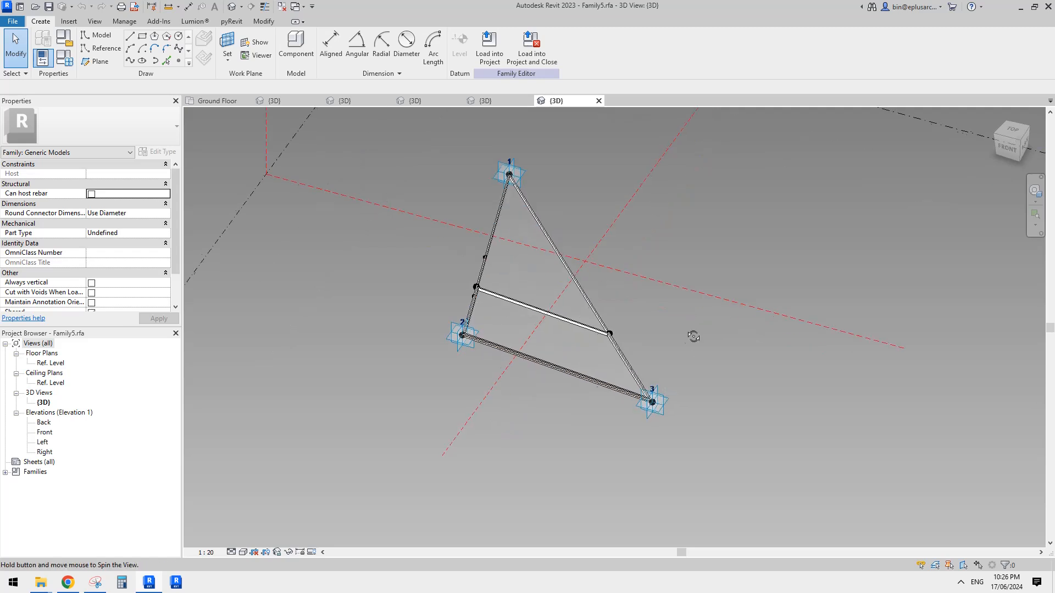
- Close Family4.rfa, Family5.rfa and the project 20240616b.rvt without saving their changes
{"action": "left_click", "coordinate": [506, 103]}
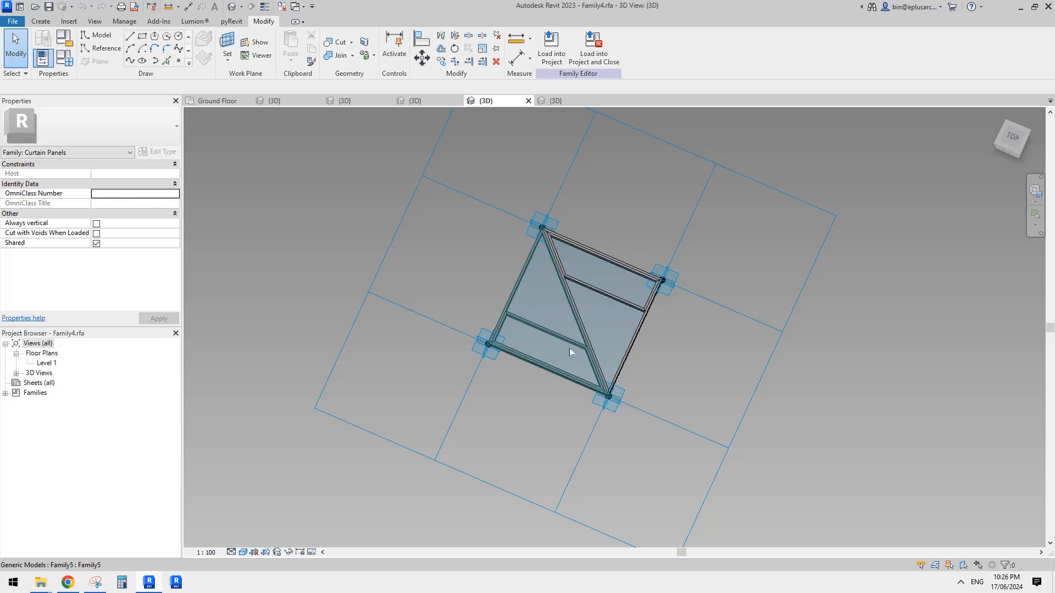
{"action": "middle_click_drag", "start_coordinate": [546, 261], "coordinate": [554, 277]}
{"action": "left_click", "coordinate": [528, 101]}
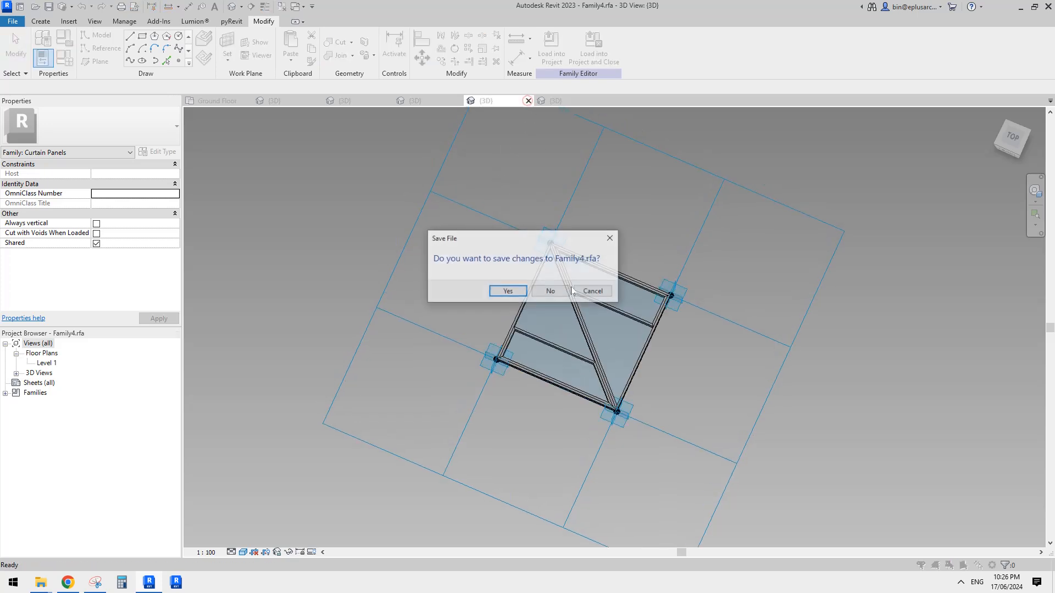
{"action": "left_click", "coordinate": [551, 287]}
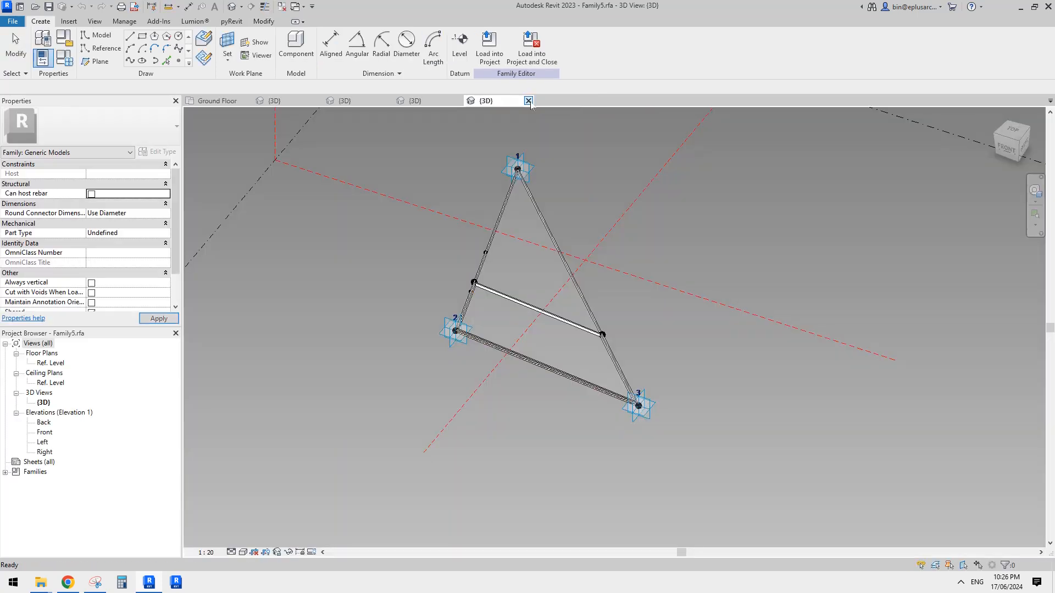
{"action": "left_click", "coordinate": [528, 100]}
{"action": "left_click", "coordinate": [552, 296]}
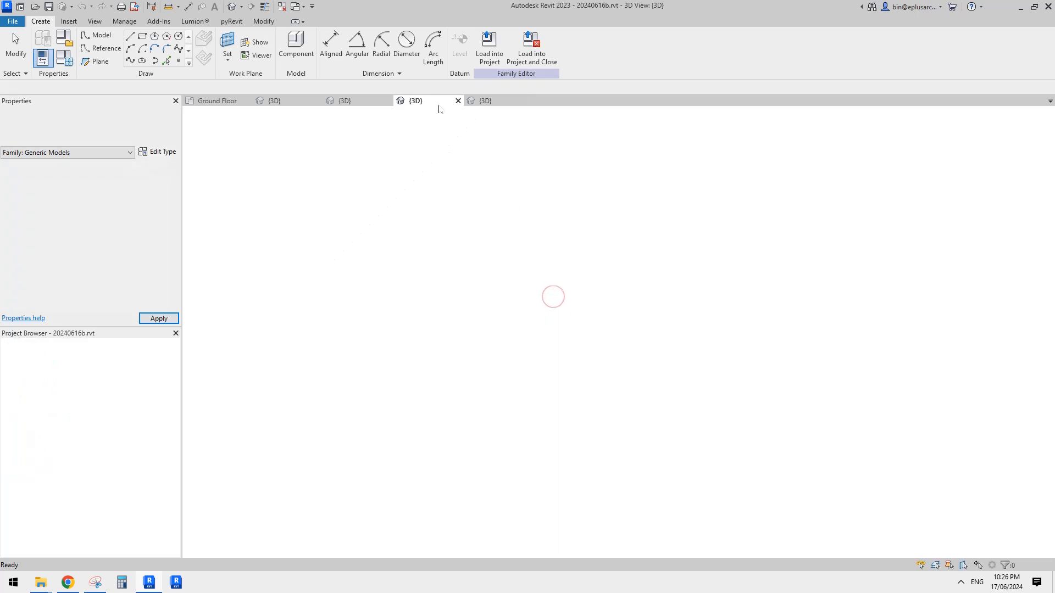
{"action": "left_click", "coordinate": [458, 101]}
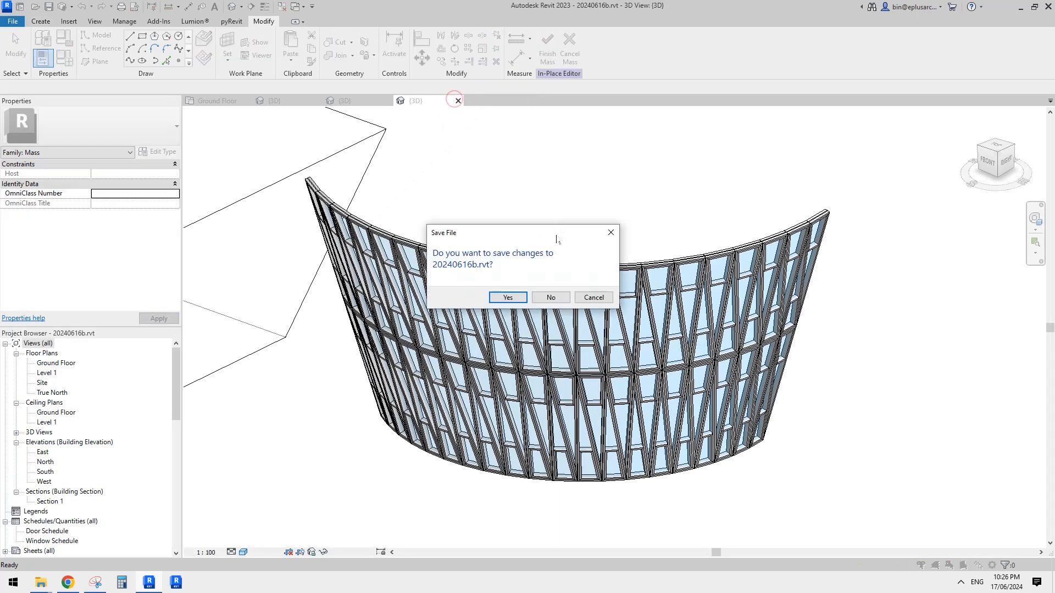
{"action": "left_click", "coordinate": [550, 298]}
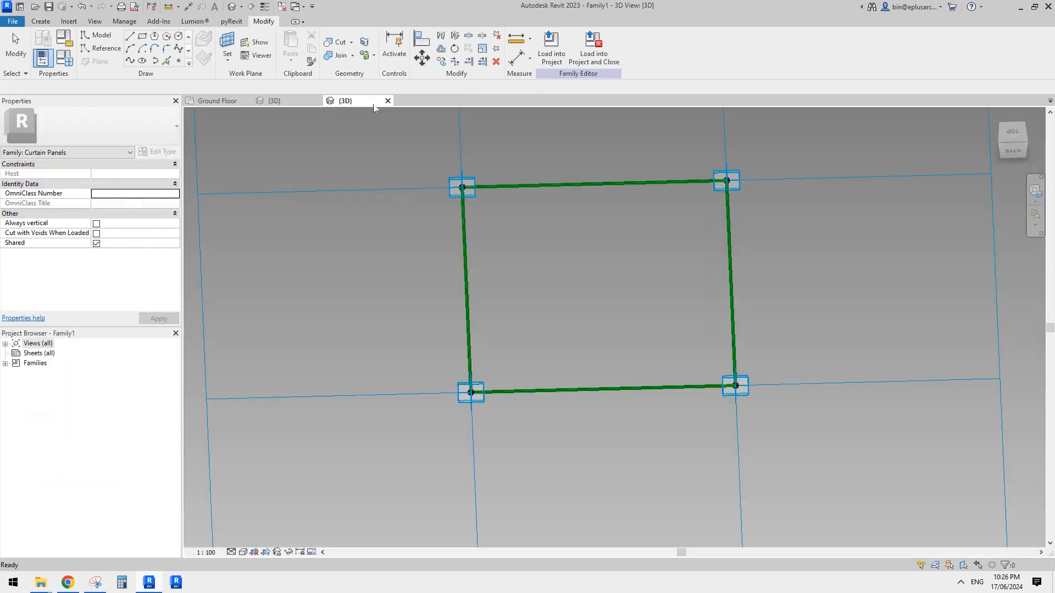
- Examine the rectangular tile pattern grid of the empty curtain panel family in 3D
{"action": "middle_click_drag", "start_coordinate": [521, 183], "coordinate": [534, 211]}
{"action": "scroll", "coordinate": [534, 212], "scroll_direction": "down", "scroll_amount": 1}
{"action": "middle_click_drag", "start_coordinate": [594, 245], "coordinate": [591, 289], "text": "shift"}
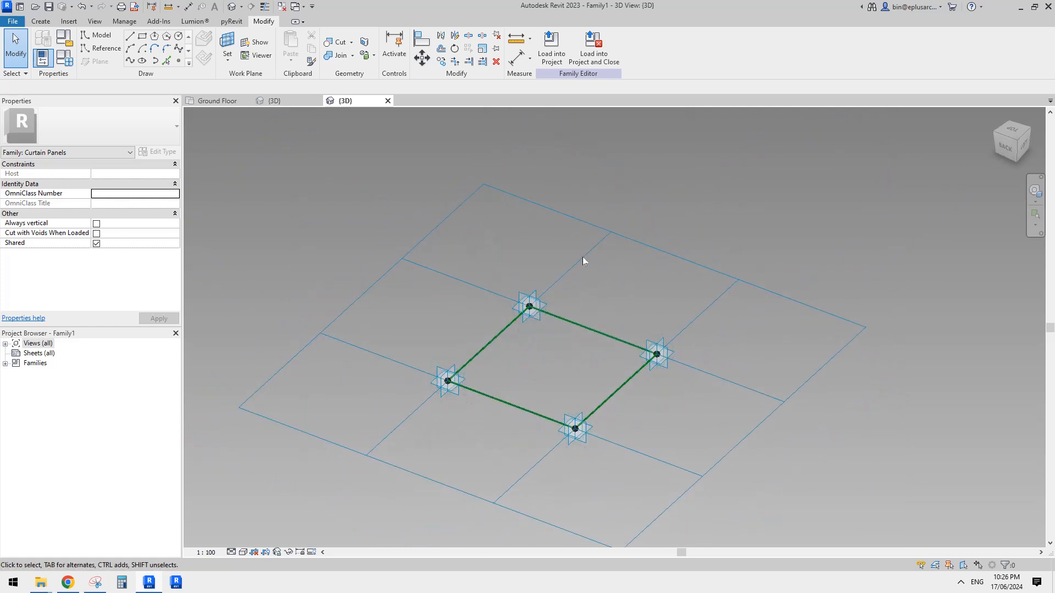
{"action": "left_click", "coordinate": [587, 224]}
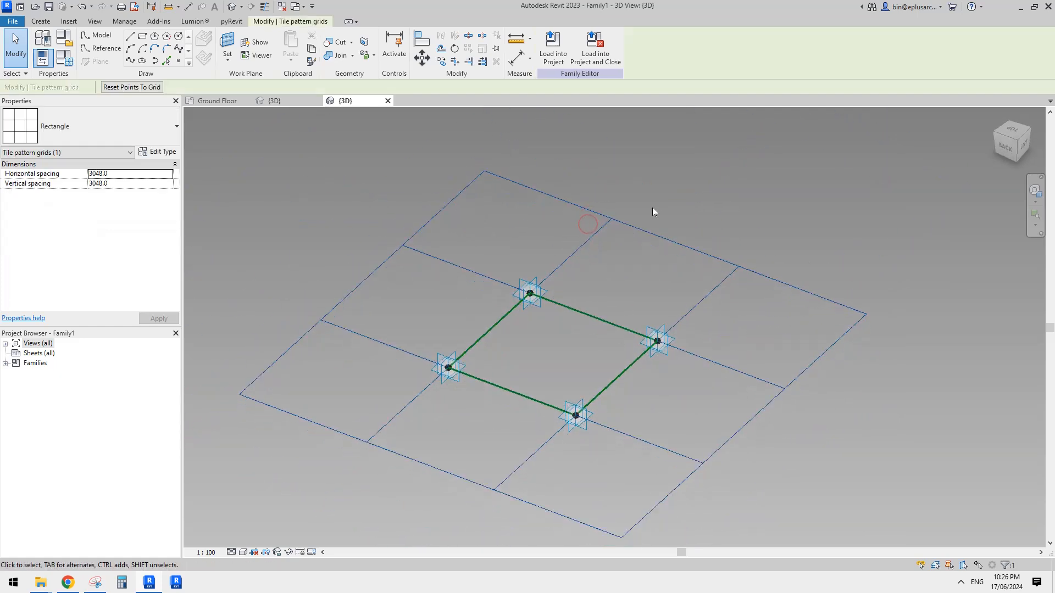
{"action": "middle_click_drag", "start_coordinate": [559, 344], "coordinate": [581, 322]}
{"action": "left_click", "coordinate": [396, 190]}
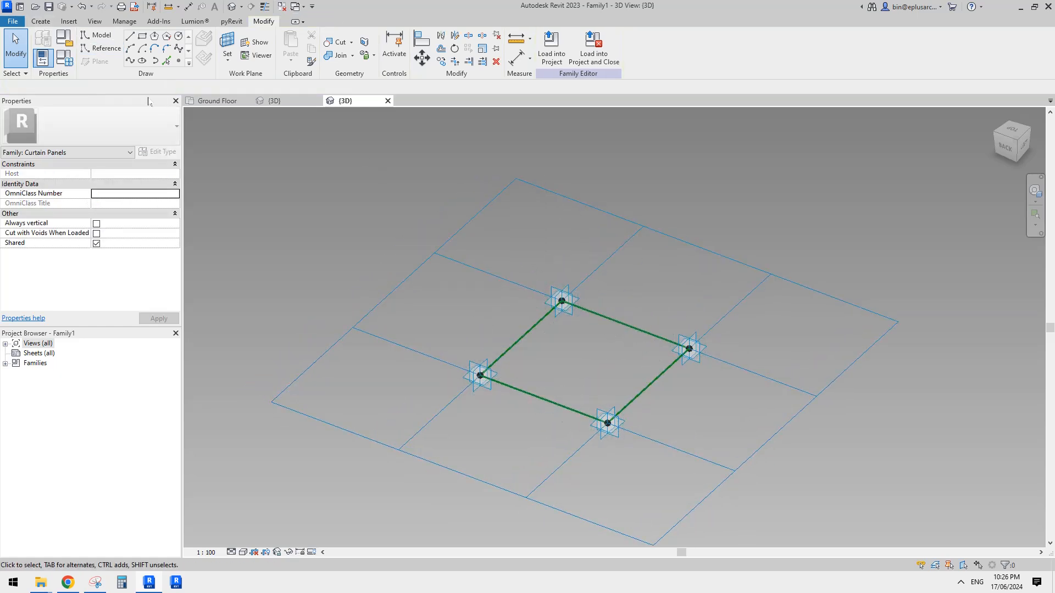
- Create a new family from the template Metric Generic Model Adaptive.rft
{"action": "left_click", "coordinate": [13, 20]}
{"action": "mouse_move", "coordinate": [33, 66]}
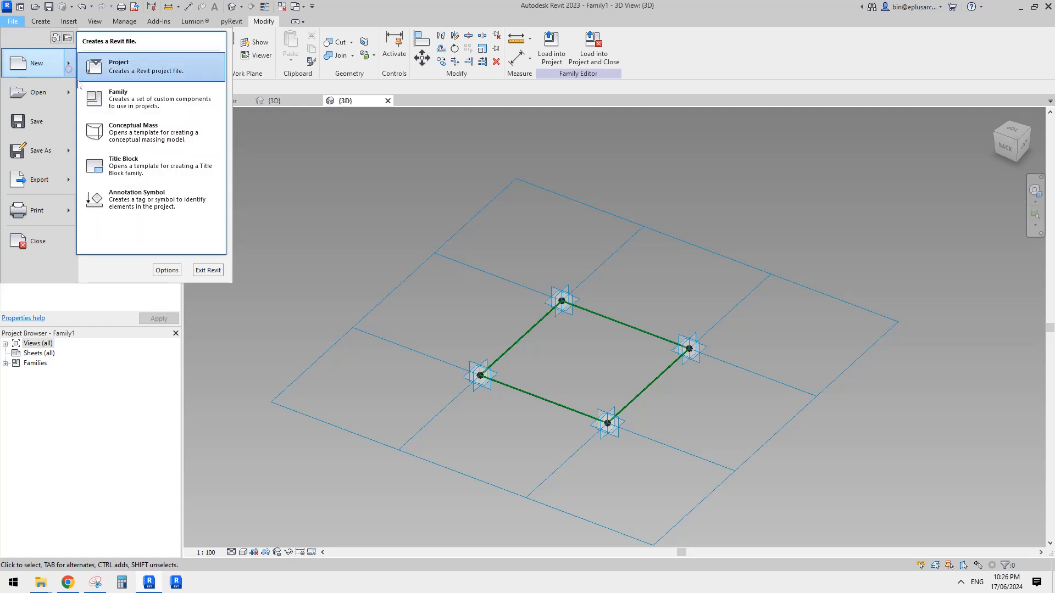
{"action": "left_click", "coordinate": [142, 100]}
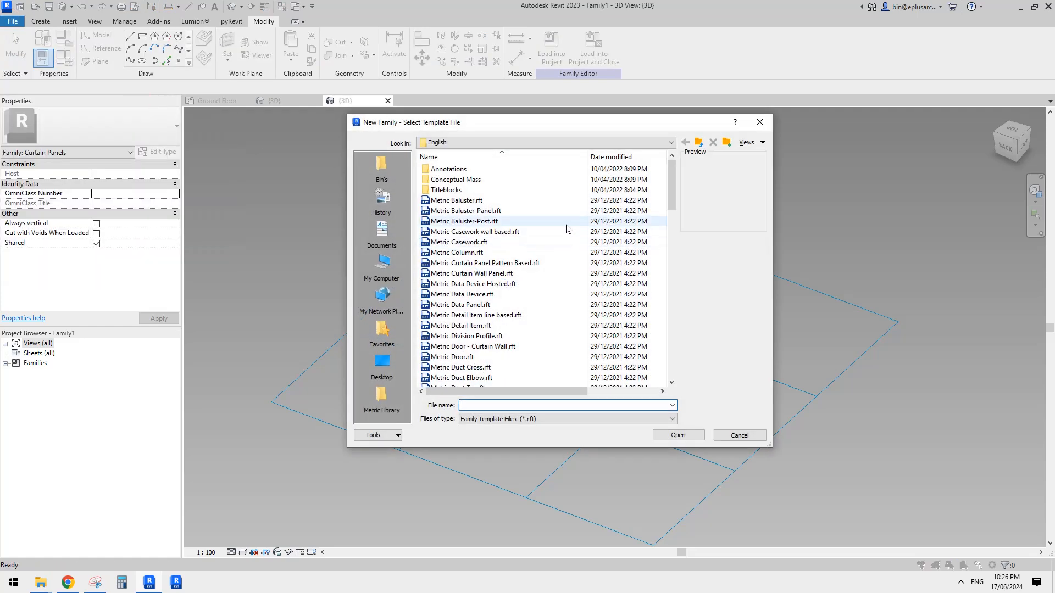
{"action": "left_click_drag", "start_coordinate": [671, 190], "coordinate": [672, 255]}
{"action": "left_click", "coordinate": [673, 266]}
{"action": "scroll", "coordinate": [537, 222], "scroll_direction": "up", "scroll_amount": 1}
{"action": "left_click", "coordinate": [497, 180]}
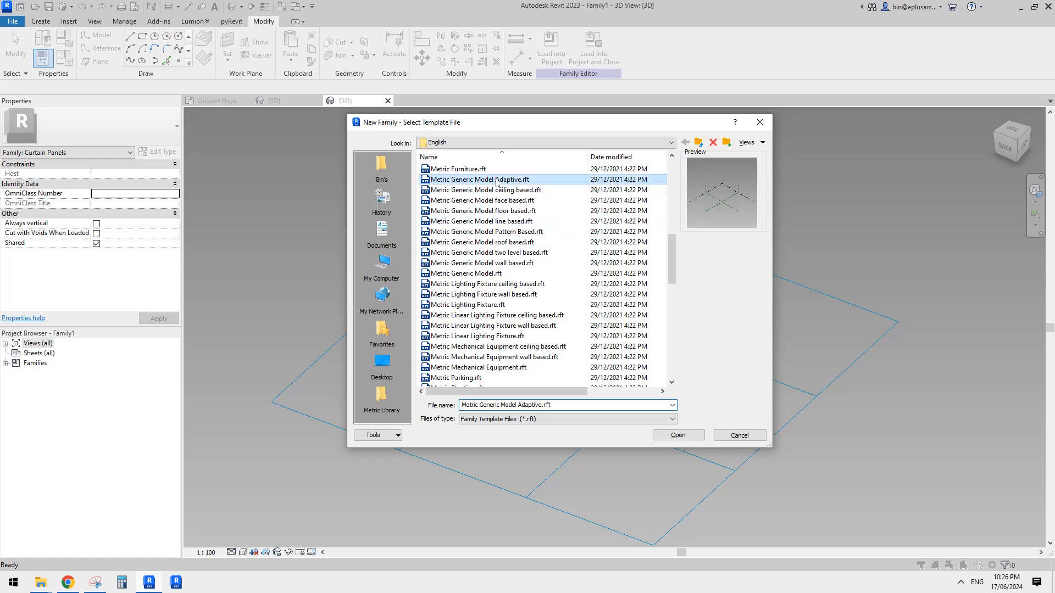
{"action": "left_click", "coordinate": [677, 435]}
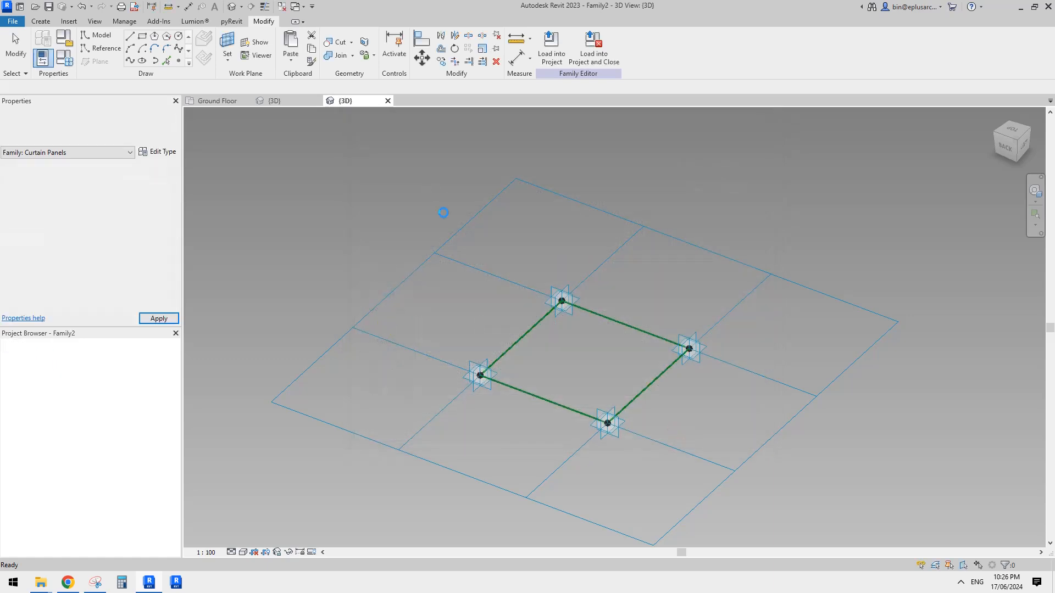
- Place three reference points in a triangle on the Ref. Level and make them adaptive
{"action": "middle_click_drag", "start_coordinate": [553, 281], "coordinate": [519, 269]}
{"action": "left_click", "coordinate": [178, 61]}
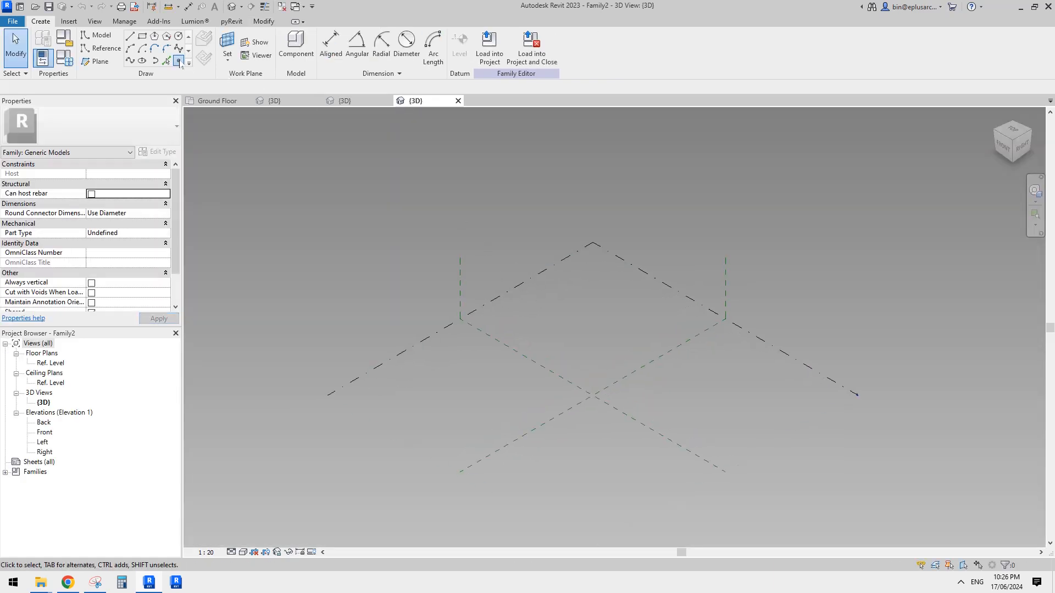
{"action": "scroll", "coordinate": [477, 332], "scroll_direction": "up", "scroll_amount": 2}
{"action": "left_click", "coordinate": [573, 326]}
{"action": "left_click", "coordinate": [521, 412]}
{"action": "left_click", "coordinate": [621, 393]}
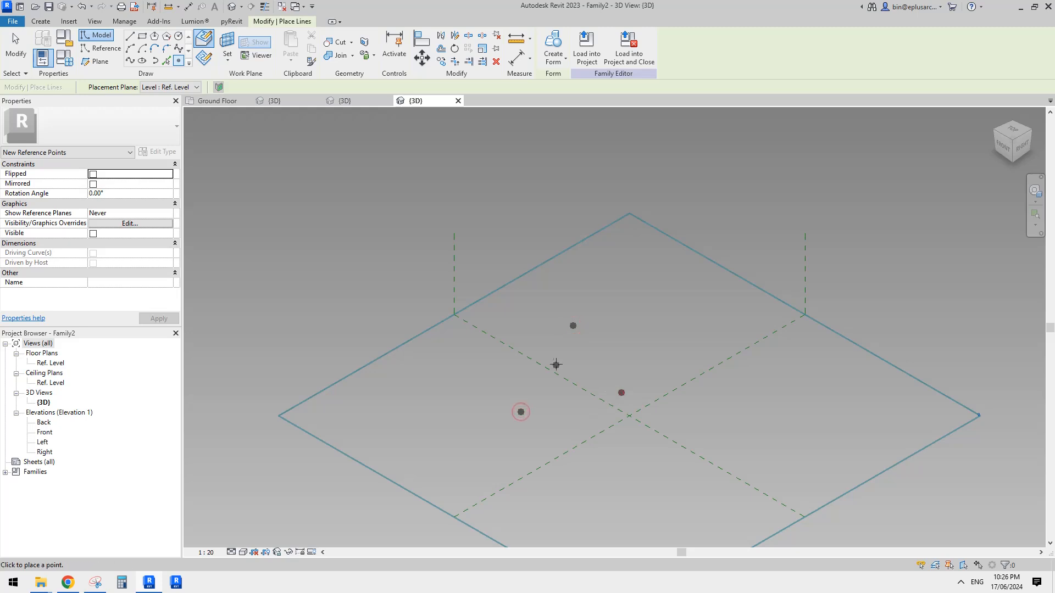
{"action": "key", "text": "Escape"}
{"action": "left_click_drag", "start_coordinate": [491, 303], "coordinate": [677, 471]}
{"action": "left_click", "coordinate": [604, 45]}
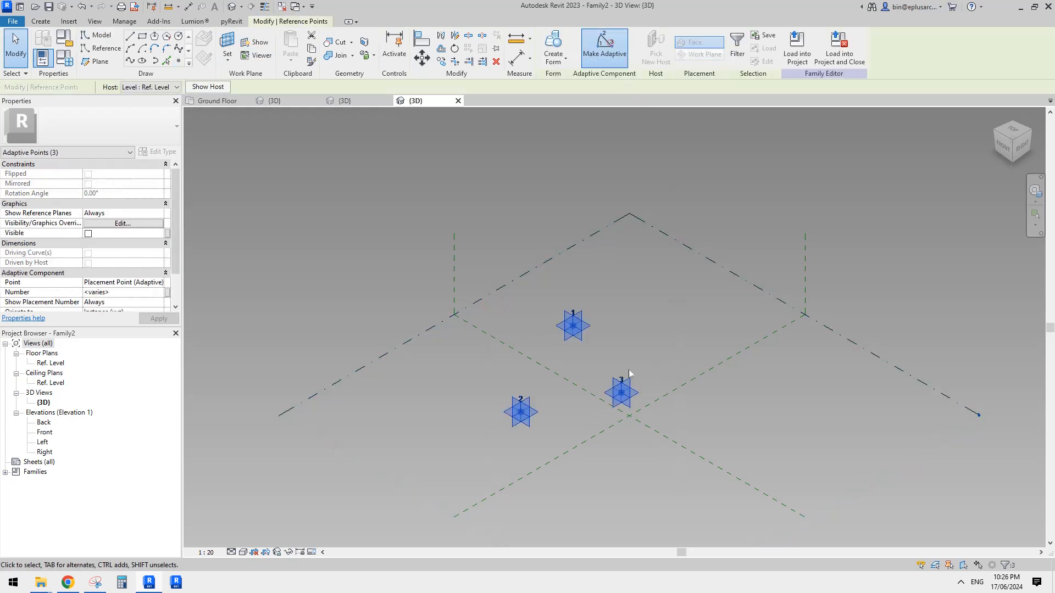
- Connect adaptive points 1, 2 and 3 pairwise with spline-through-points lines to form a closed triangle
{"action": "scroll", "coordinate": [581, 325], "scroll_direction": "up", "scroll_amount": 3}
{"action": "left_click", "coordinate": [558, 198]}
{"action": "left_click", "coordinate": [587, 230]}
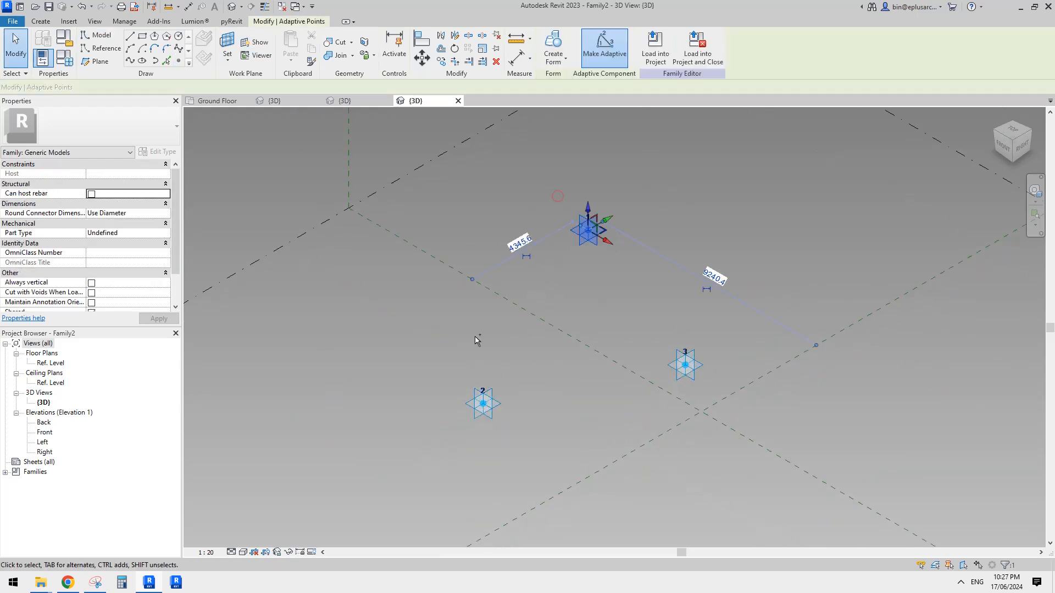
{"action": "left_click_drag", "start_coordinate": [555, 454], "coordinate": [432, 341], "text": "ctrl"}
{"action": "left_click", "coordinate": [129, 61]}
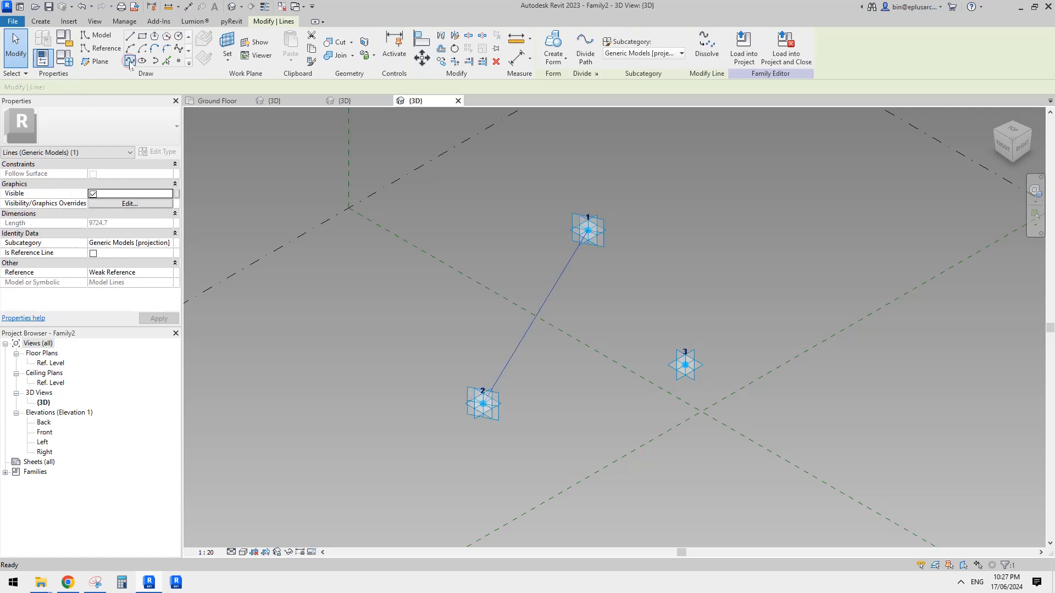
{"action": "left_click_drag", "start_coordinate": [540, 171], "coordinate": [762, 413]}
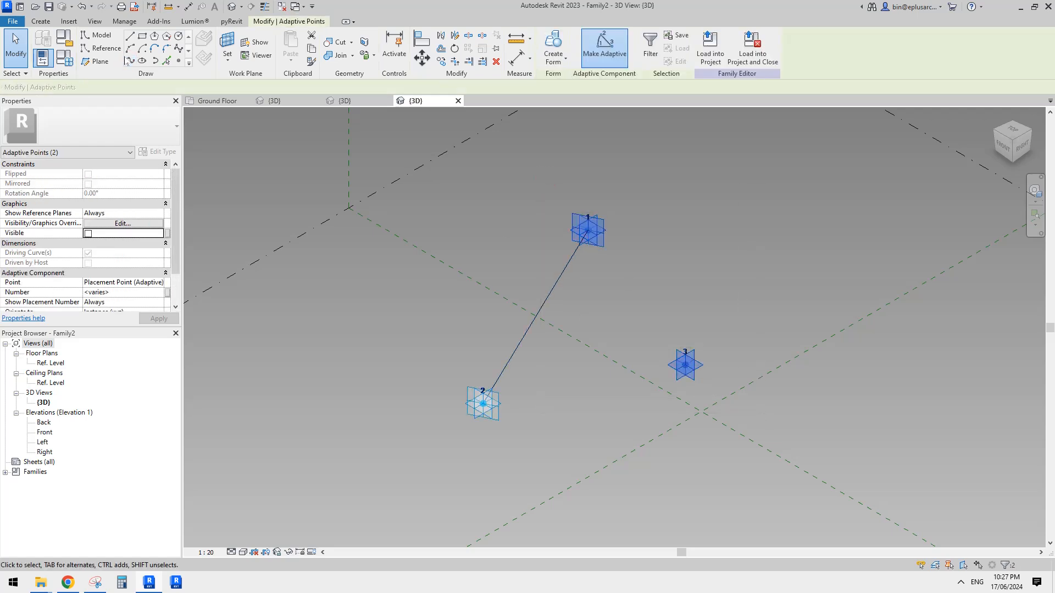
{"action": "left_click", "coordinate": [129, 61]}
{"action": "left_click_drag", "start_coordinate": [356, 323], "coordinate": [787, 448]}
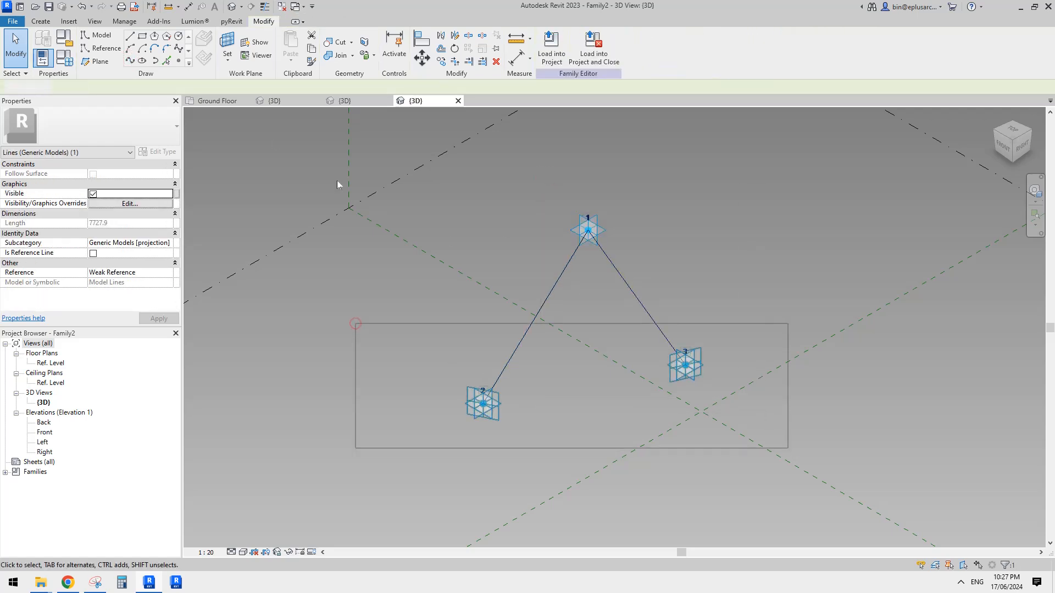
{"action": "left_click", "coordinate": [129, 61]}
{"action": "key", "text": "Escape"}
- Select the chain of three triangle lines and turn them into reference lines
{"action": "key", "text": "Tab"}
{"action": "left_click", "coordinate": [638, 301]}
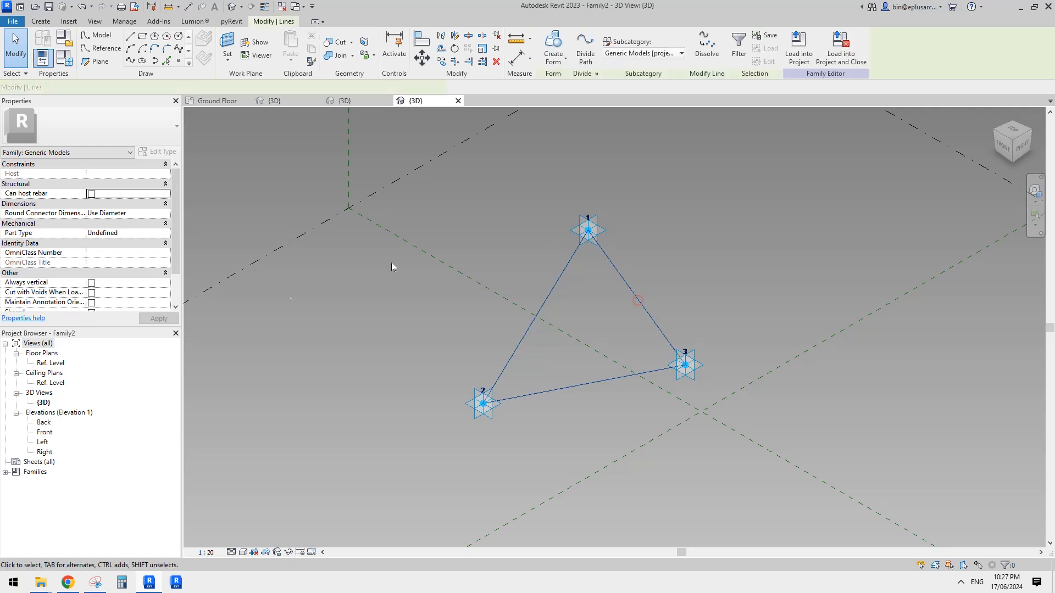
{"action": "left_click", "coordinate": [362, 285]}
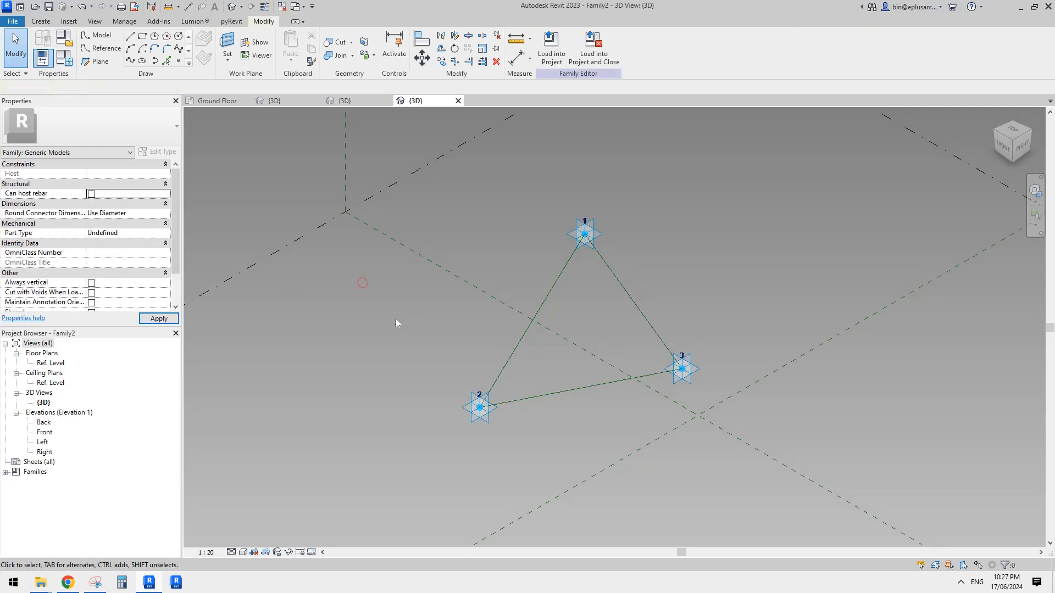
{"action": "middle_click_drag", "start_coordinate": [396, 319], "coordinate": [554, 324], "text": "shift"}
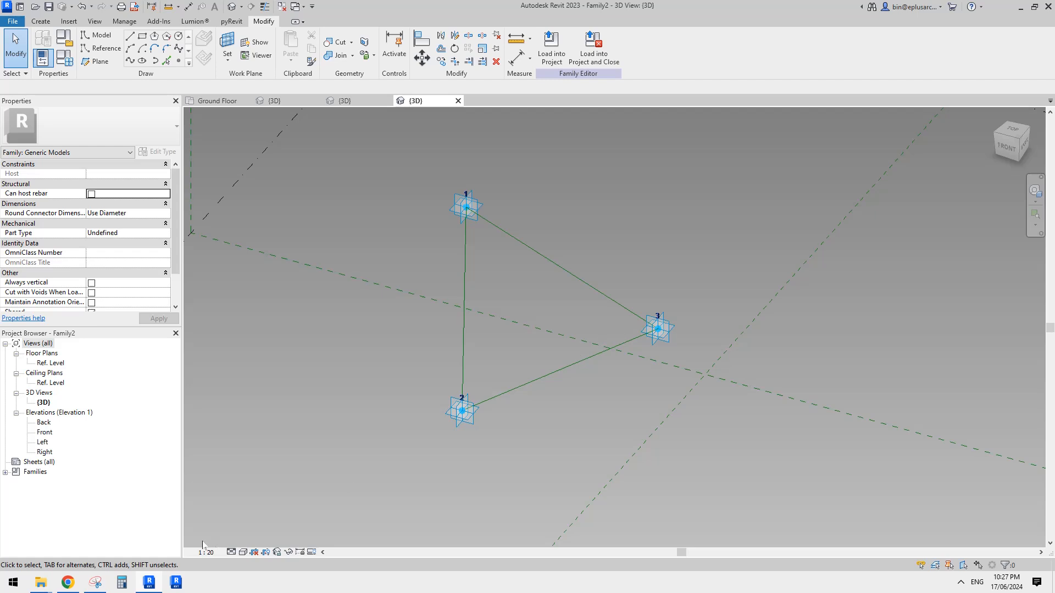
- Consult the panel sketch in Snipping Tool, then move adaptive point 3 closer to point 2 to narrow the triangle
{"action": "left_click", "coordinate": [94, 582]}
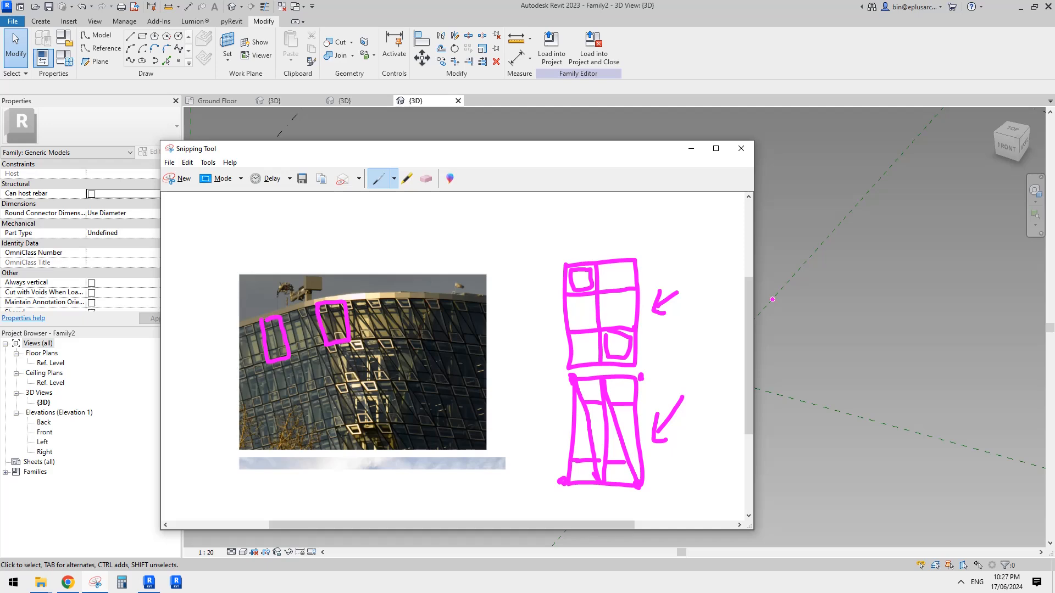
{"action": "left_click", "coordinate": [852, 305]}
{"action": "left_click_drag", "start_coordinate": [657, 325], "coordinate": [585, 410]}
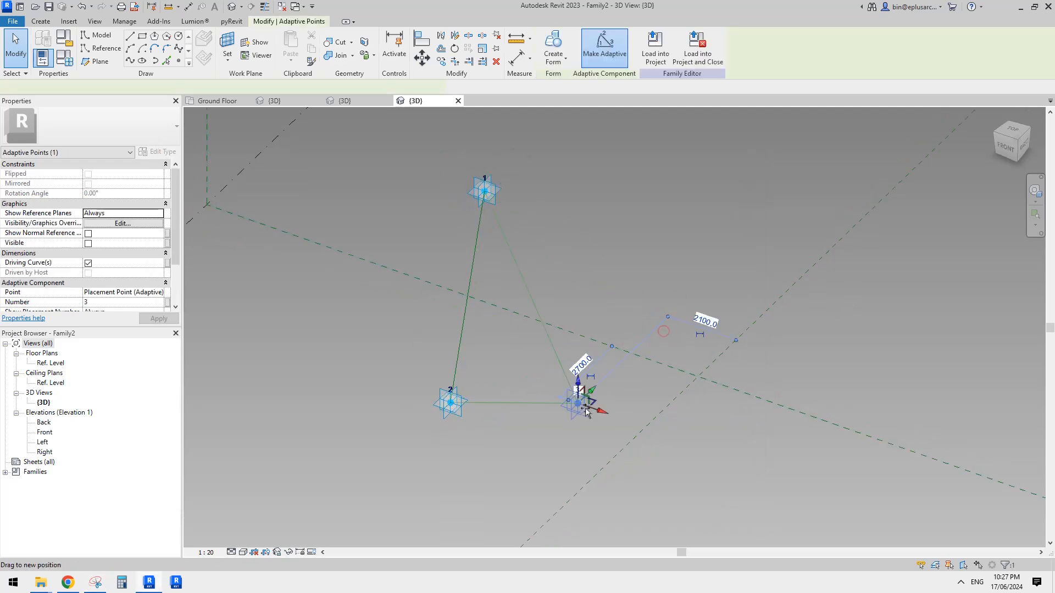
{"action": "scroll", "coordinate": [551, 380], "scroll_direction": "up", "scroll_amount": 1}
{"action": "middle_click_drag", "start_coordinate": [552, 380], "coordinate": [518, 370], "text": "shift"}
{"action": "middle_click_drag", "start_coordinate": [518, 370], "coordinate": [573, 375]}
- Place one hosted reference point on the line between points 1 and 2, and another between points 1 and 3
{"action": "left_click", "coordinate": [182, 66]}
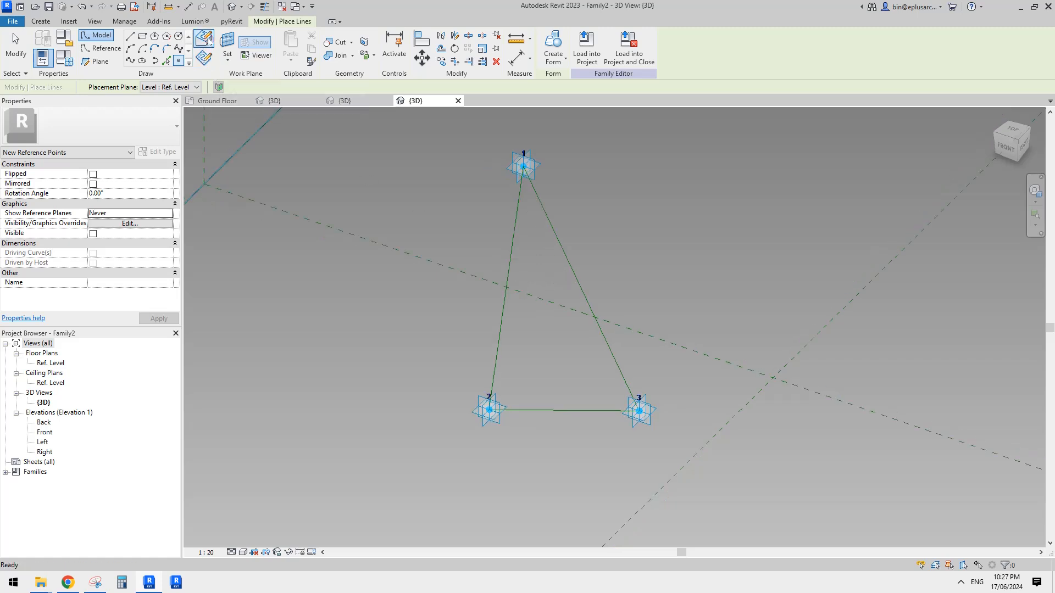
{"action": "middle_click_drag", "start_coordinate": [513, 262], "coordinate": [504, 292]}
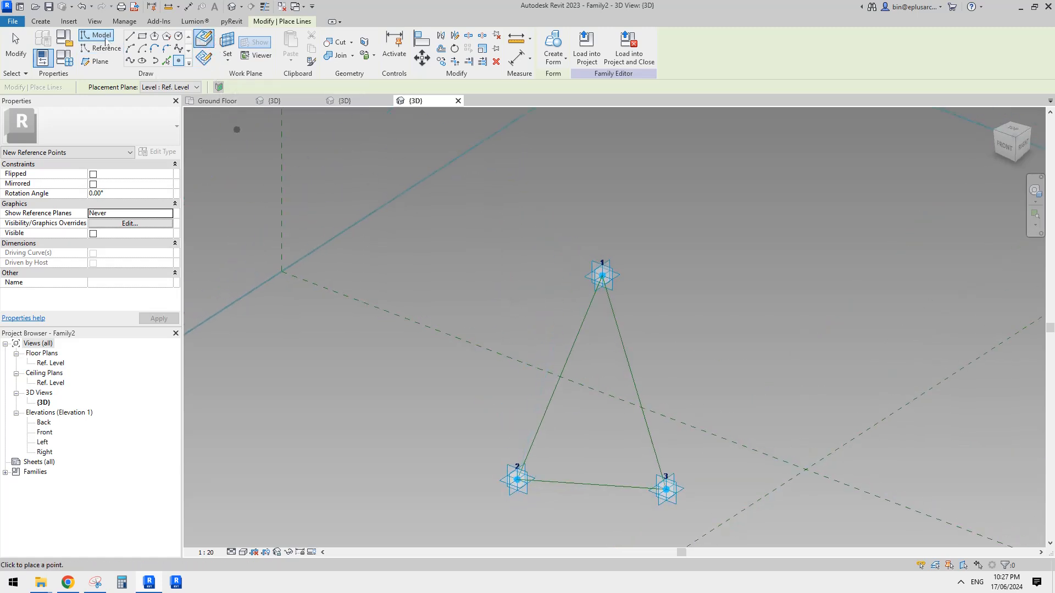
{"action": "middle_click_drag", "start_coordinate": [551, 351], "coordinate": [537, 311]}
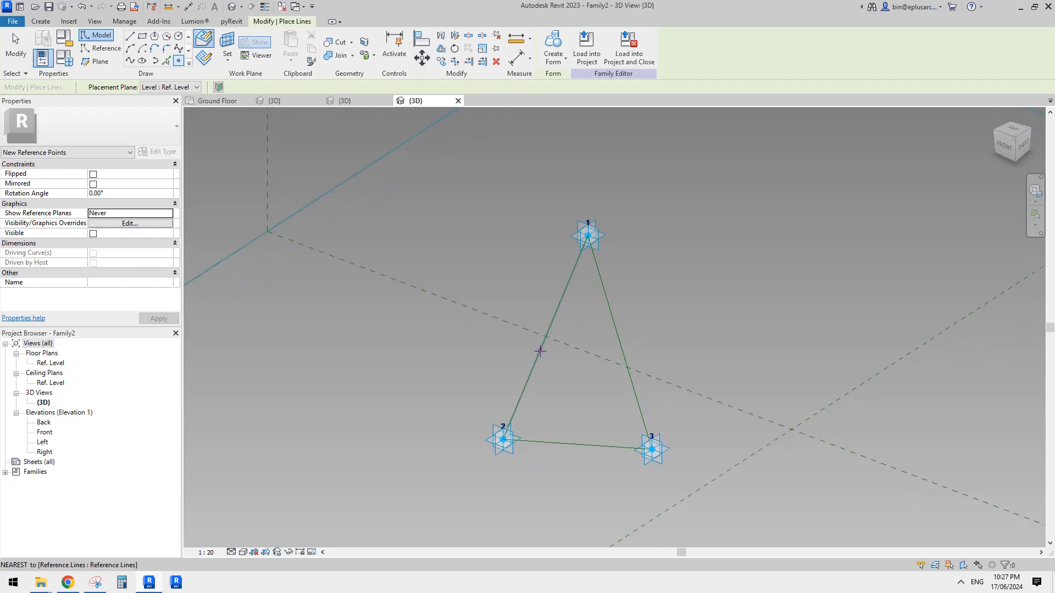
{"action": "left_click", "coordinate": [536, 360]}
{"action": "left_click", "coordinate": [629, 376]}
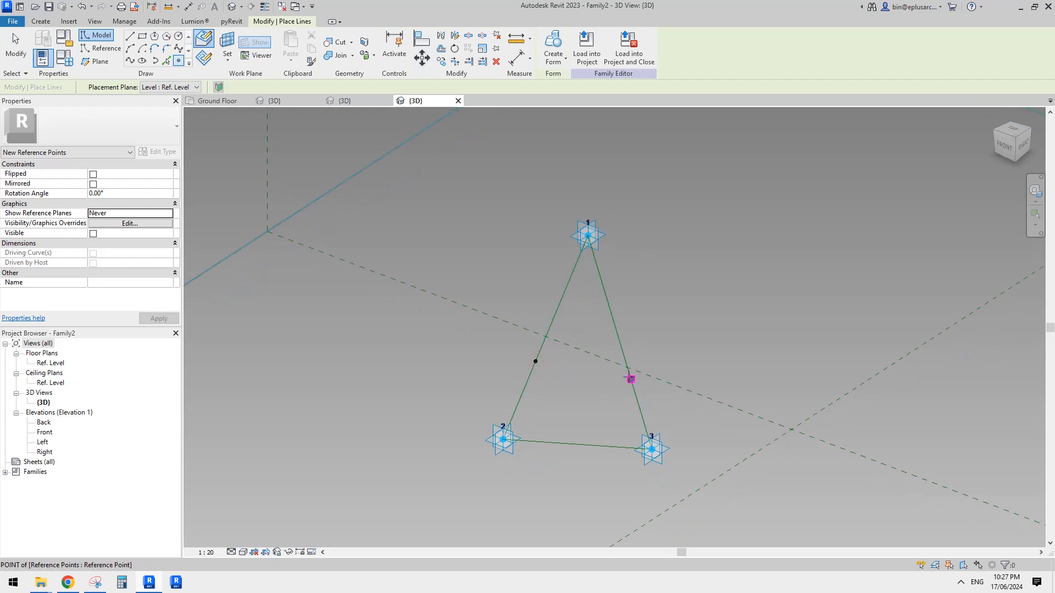
{"action": "key", "text": "Escape"}
{"action": "key", "text": "Escape"}
{"action": "scroll", "coordinate": [549, 360], "scroll_direction": "up", "scroll_amount": 1}
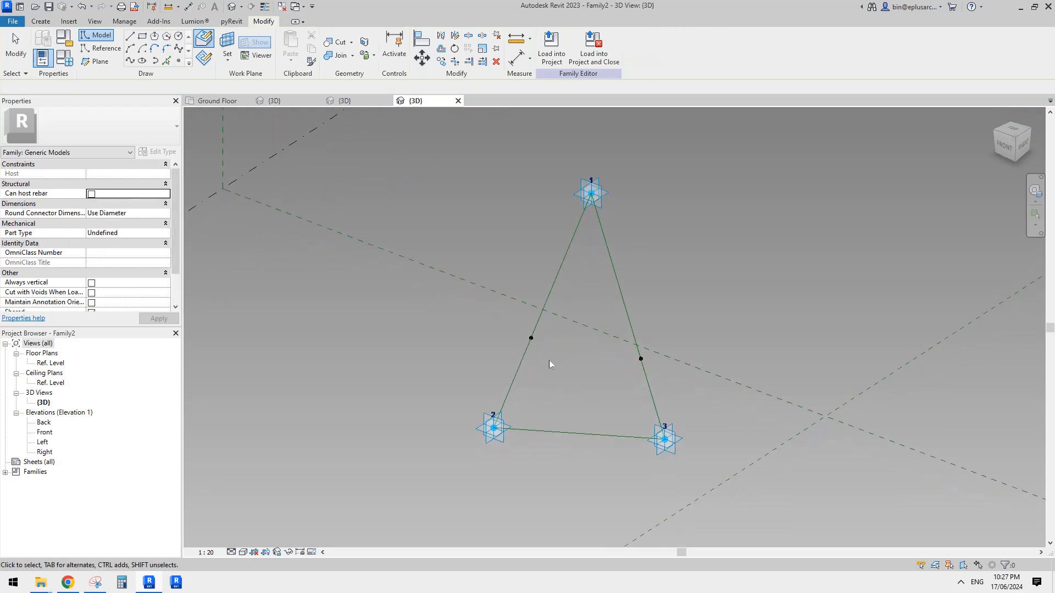
- Inspect the hosted point between points 1 and 2, and set the one between points 1 and 3 to be measured from End
{"action": "left_click", "coordinate": [531, 339]}
{"action": "mouse_move", "coordinate": [530, 345]}
{"action": "middle_mouse_down", "text": "shift"}
{"action": "mouse_move", "coordinate": [523, 358]}
{"action": "mouse_move", "coordinate": [524, 345]}
{"action": "mouse_move", "coordinate": [547, 336]}
{"action": "middle_mouse_up", "text": "shift"}
{"action": "key", "text": "Tab"}
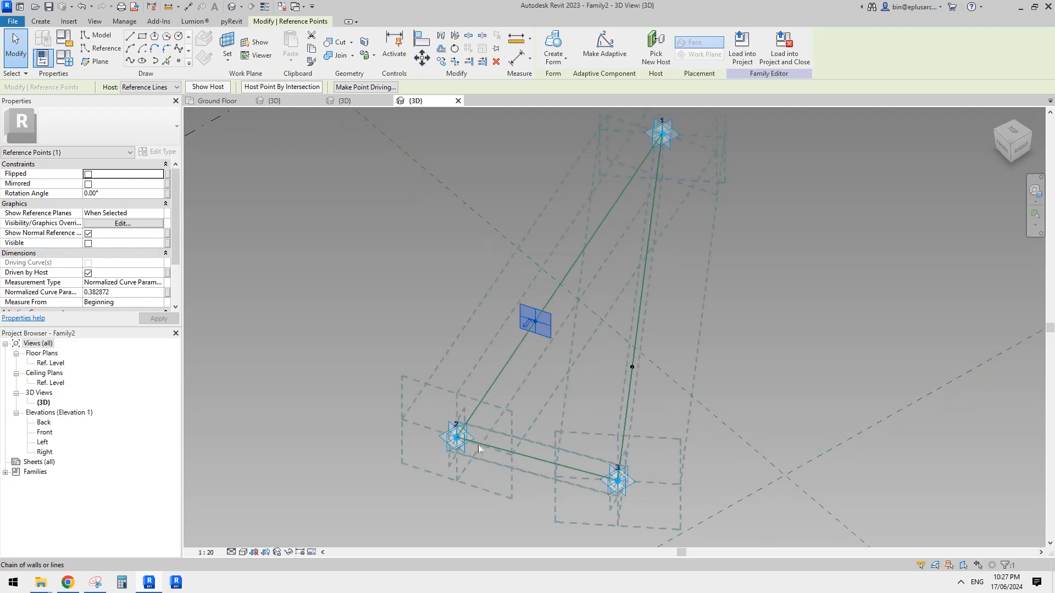
{"action": "key", "text": "Tab"}
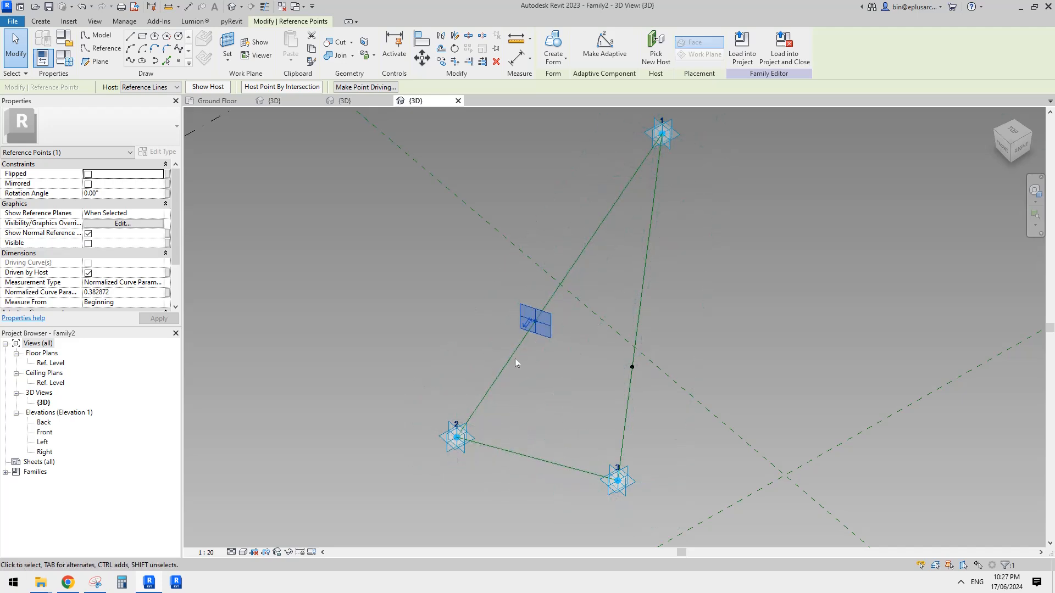
{"action": "middle_click_drag", "start_coordinate": [574, 309], "coordinate": [575, 290], "text": "shift"}
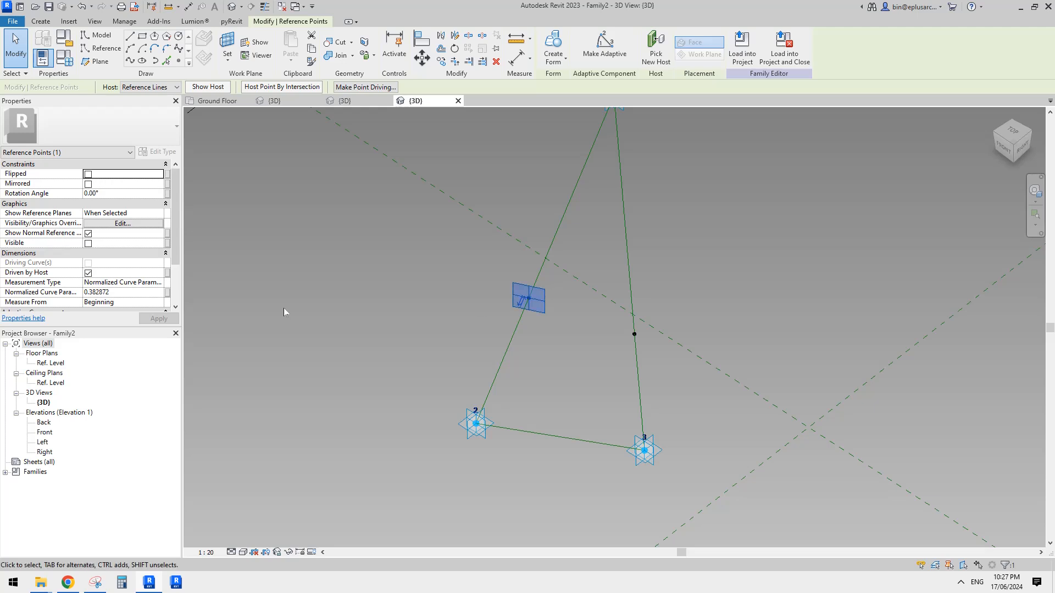
{"action": "left_click", "coordinate": [634, 334]}
{"action": "mouse_move", "coordinate": [668, 341]}
{"action": "middle_mouse_down", "text": "shift"}
{"action": "mouse_move", "coordinate": [585, 341]}
{"action": "mouse_move", "coordinate": [653, 353]}
{"action": "middle_mouse_up", "text": "shift"}
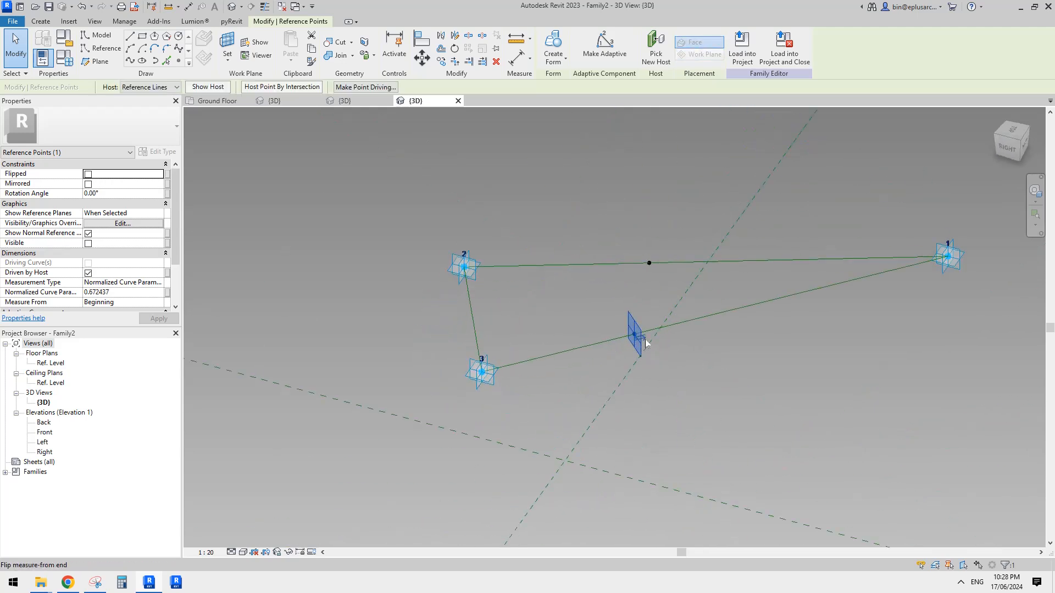
{"action": "middle_click_drag", "start_coordinate": [558, 347], "coordinate": [608, 349], "text": "shift"}
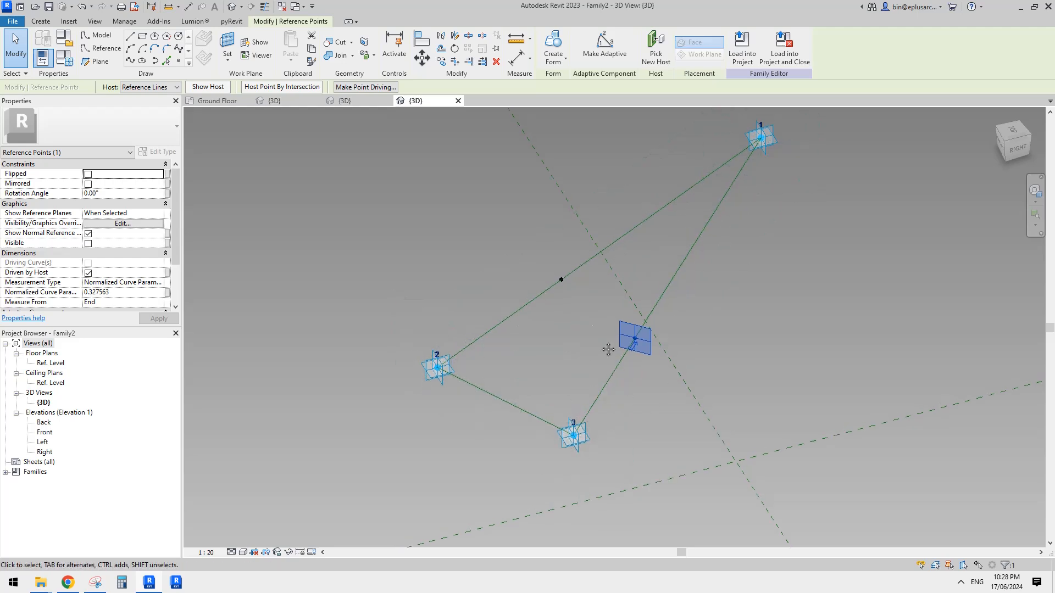
{"action": "middle_click_drag", "start_coordinate": [573, 311], "coordinate": [681, 379], "text": "shift"}
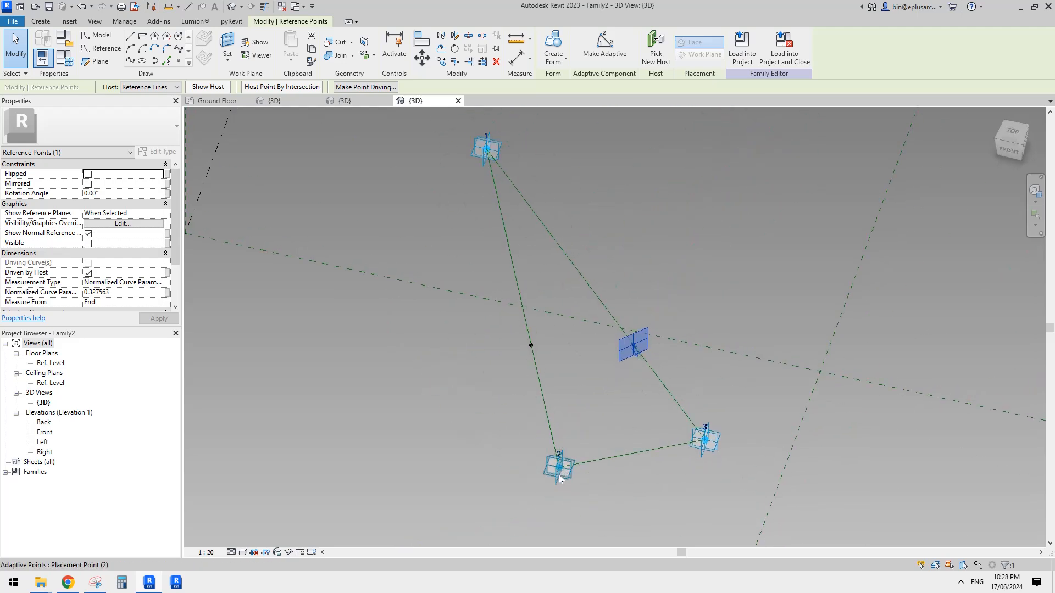
- Move adaptive point 2 away from point 3 to widen the base of the triangle
{"action": "left_click", "coordinate": [541, 437]}
{"action": "left_click_drag", "start_coordinate": [541, 441], "coordinate": [483, 471]}
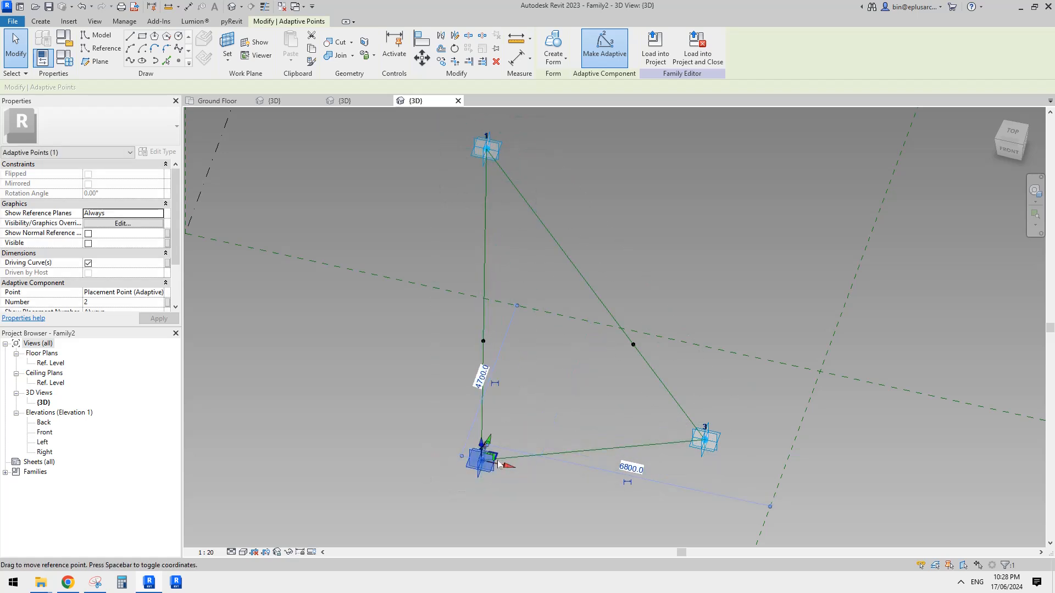
{"action": "middle_click_drag", "start_coordinate": [554, 411], "coordinate": [570, 397], "text": "shift"}
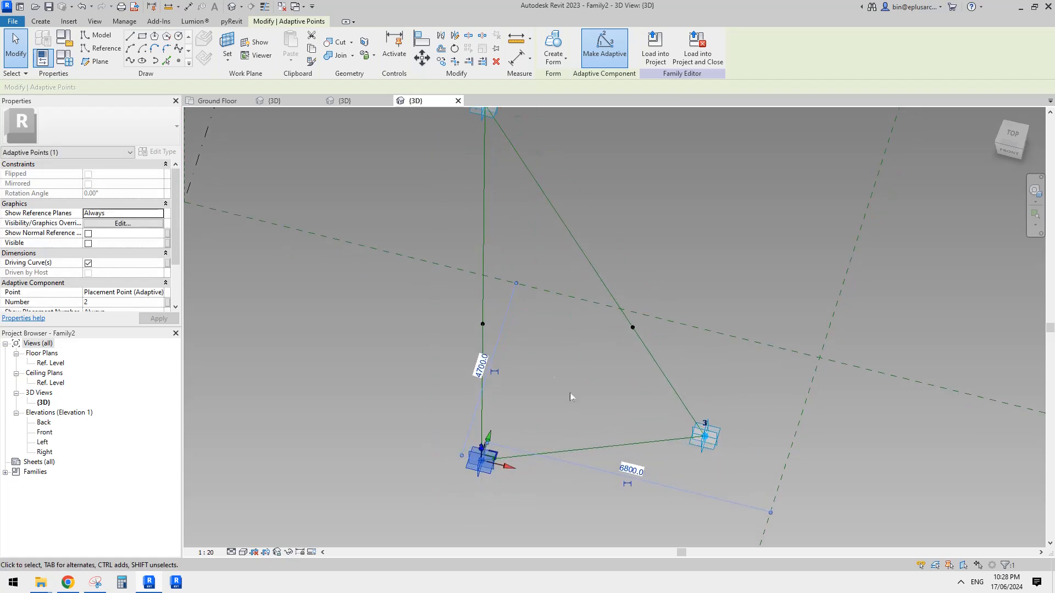
- Connect the two hosted points with a spline-through-points line and turn it into a reference line
{"action": "left_click_drag", "start_coordinate": [446, 310], "coordinate": [668, 347]}
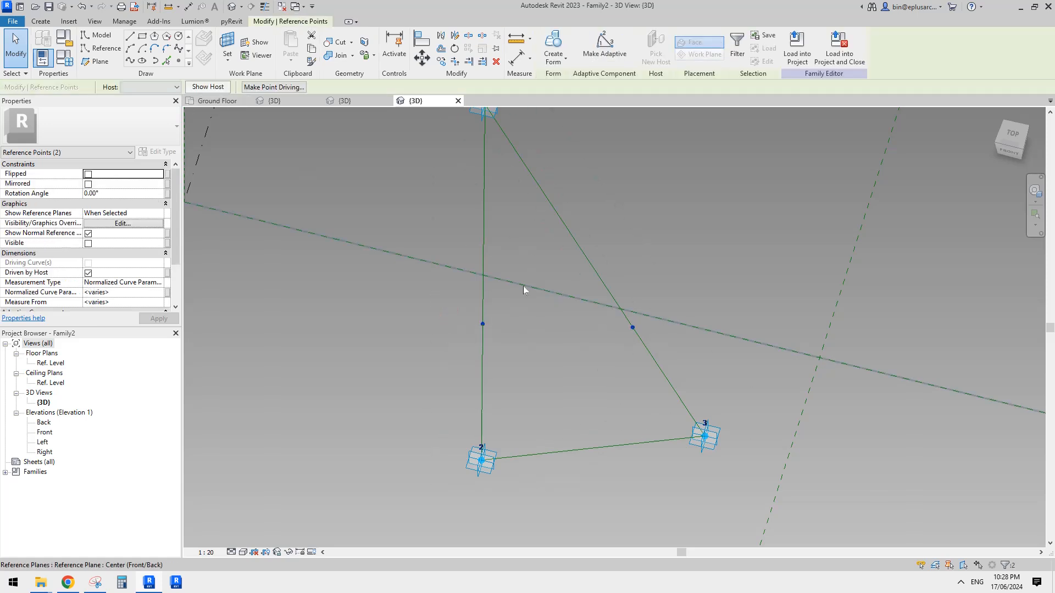
{"action": "left_click", "coordinate": [130, 61]}
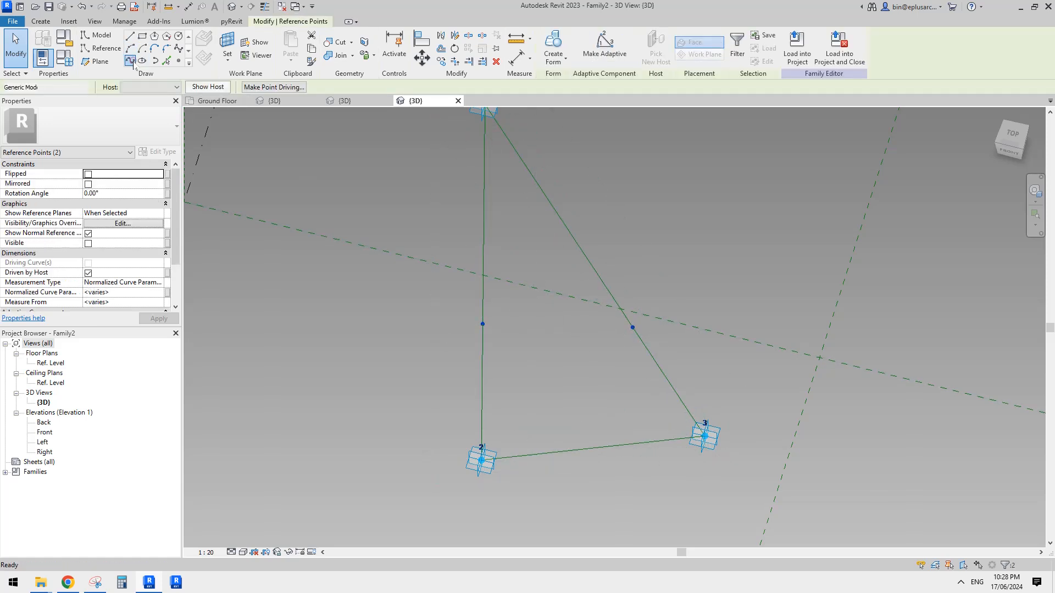
{"action": "left_click", "coordinate": [93, 253]}
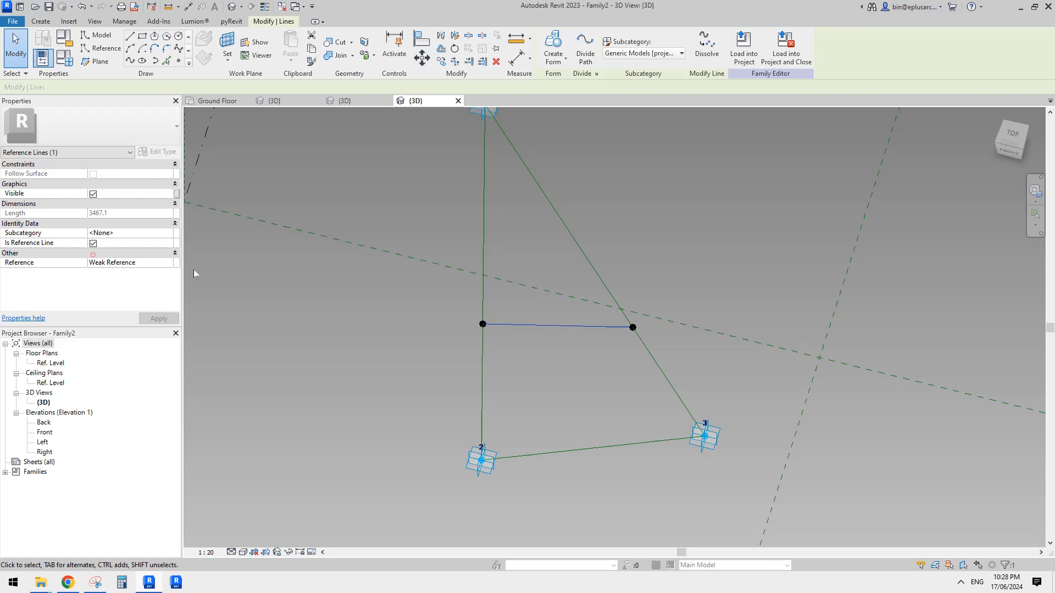
{"action": "left_click", "coordinate": [565, 325]}
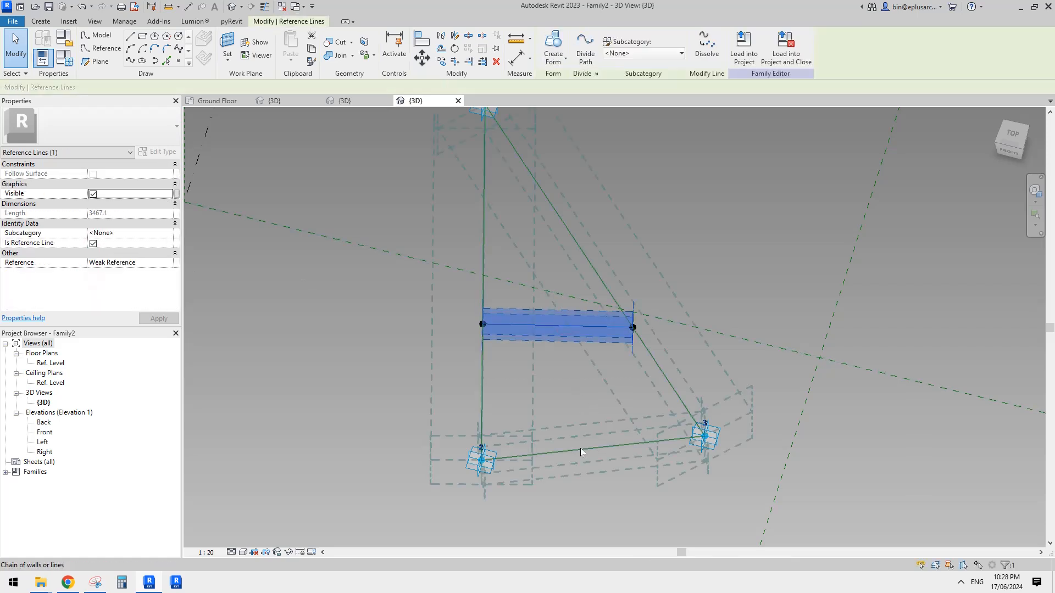
{"action": "left_click", "coordinate": [601, 393]}
- Set the Normalized Curve Parameter of both crossbar end points to 0.3
{"action": "left_click_drag", "start_coordinate": [454, 309], "coordinate": [529, 344]}
{"action": "left_click_drag", "start_coordinate": [590, 296], "coordinate": [660, 357], "text": "ctrl"}
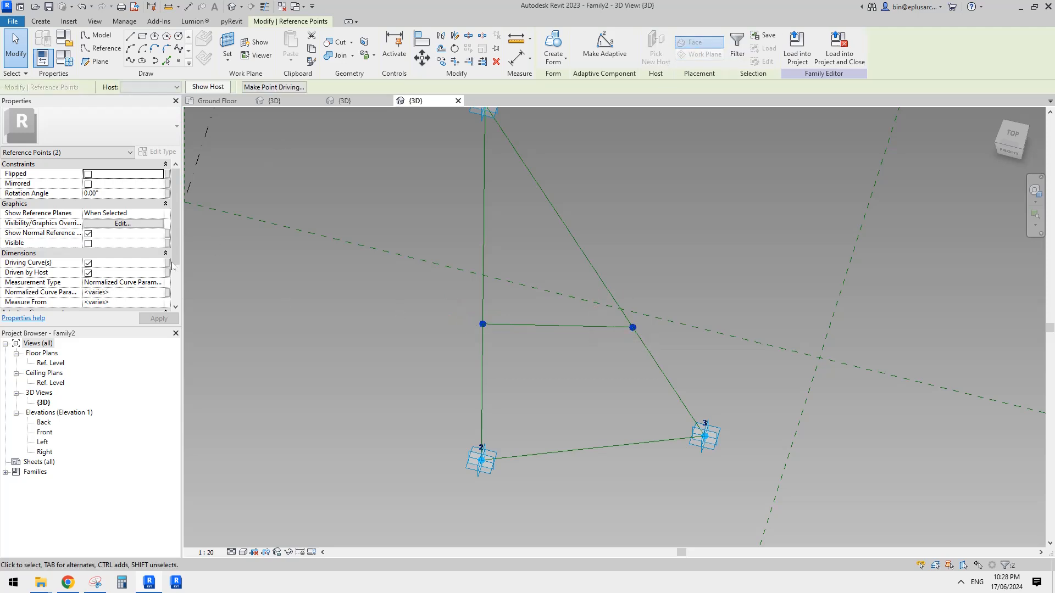
{"action": "left_click", "coordinate": [131, 295]}
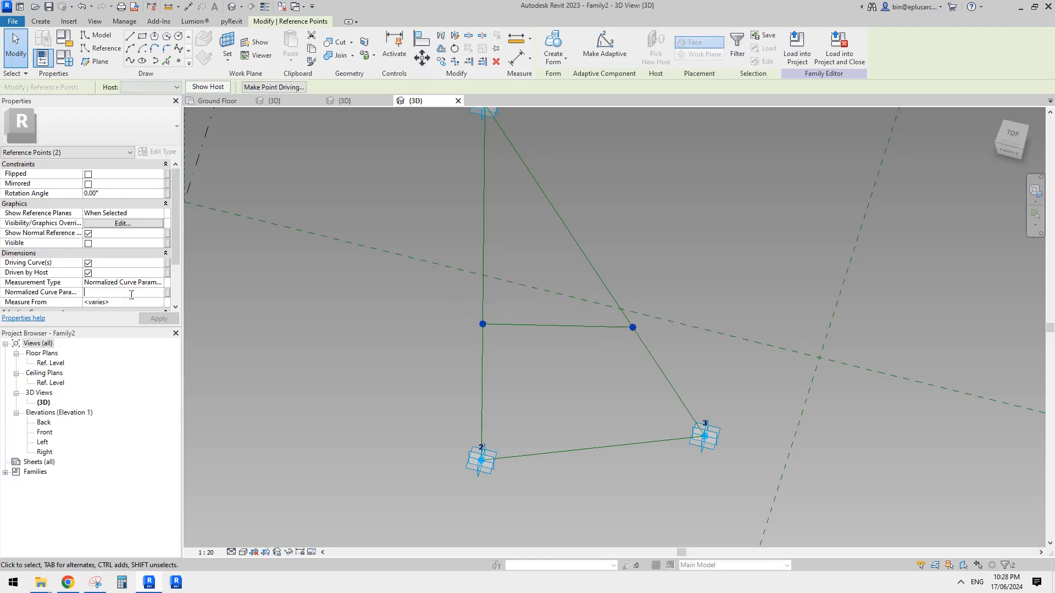
{"action": "type", "text": ".3"}
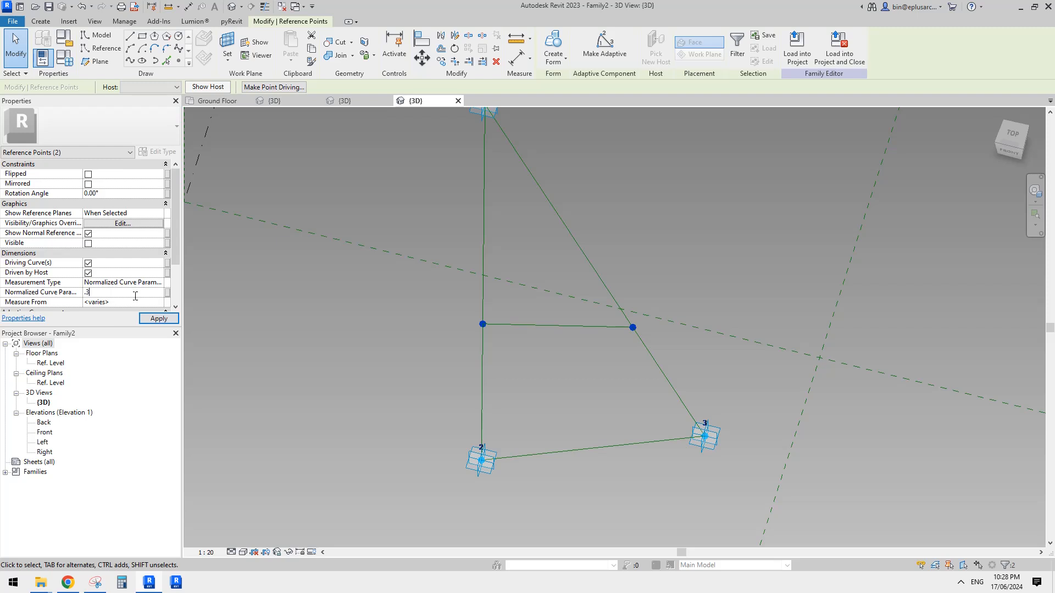
{"action": "key", "text": "Return"}
{"action": "left_click", "coordinate": [420, 260]}
{"action": "middle_click_drag", "start_coordinate": [416, 310], "coordinate": [410, 315], "text": "shift"}
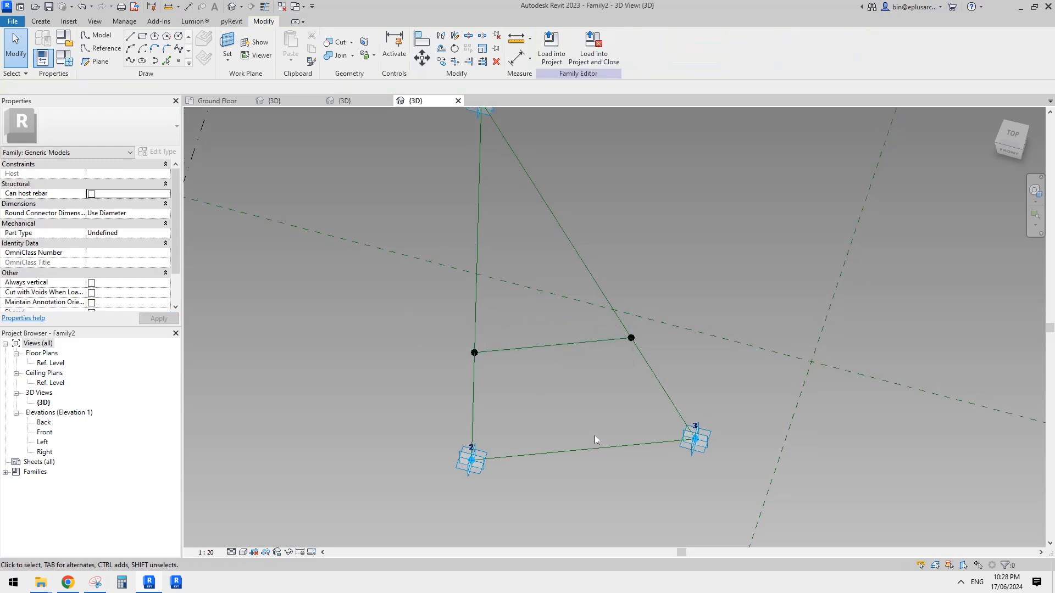
{"action": "middle_click_drag", "start_coordinate": [594, 436], "coordinate": [581, 389], "text": "shift"}
{"action": "key", "text": "Tab"}
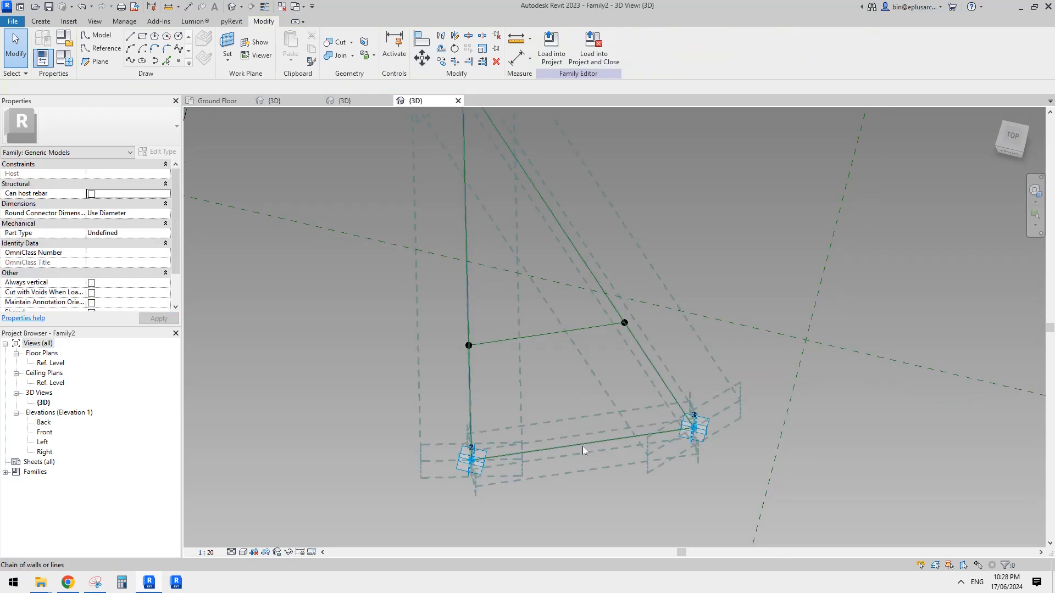
{"action": "middle_click_drag", "start_coordinate": [582, 447], "coordinate": [556, 422]}
{"action": "key", "text": "d"}
{"action": "key", "text": "i"}
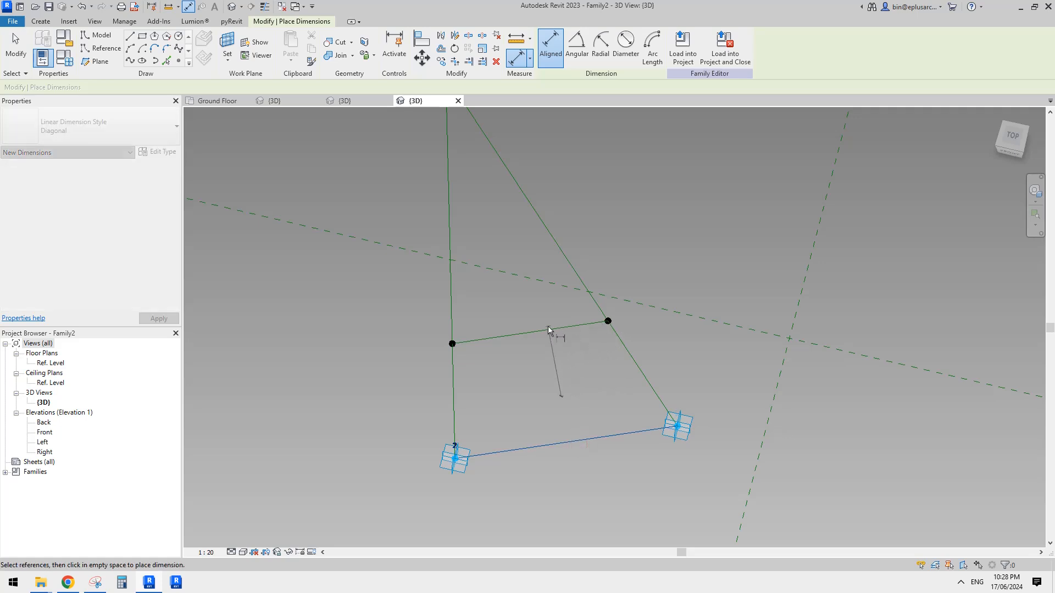
{"action": "key", "text": "Escape"}
{"action": "left_click", "coordinate": [558, 331]}
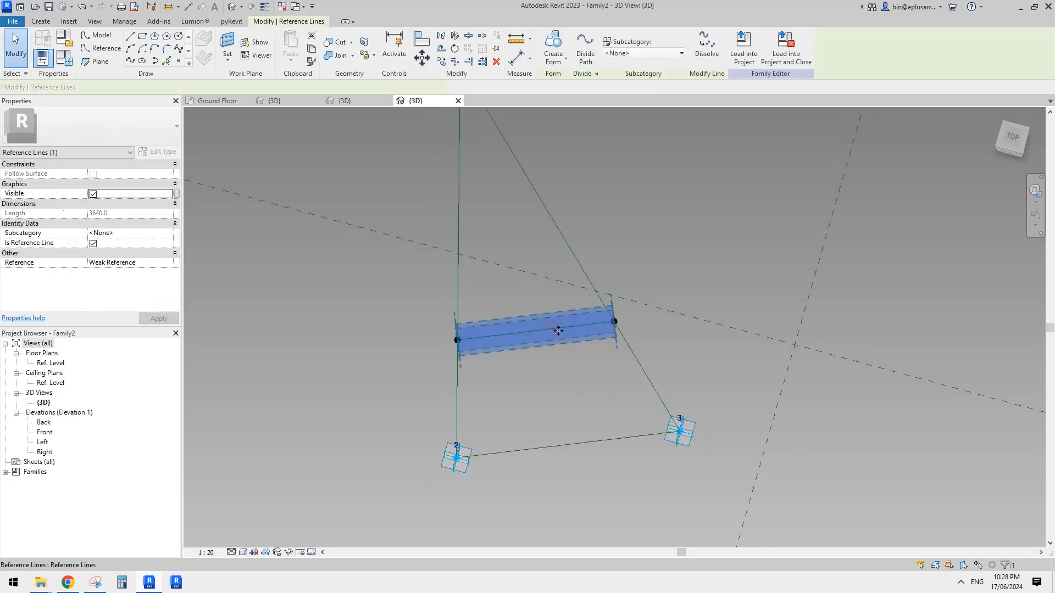
{"action": "middle_click_drag", "start_coordinate": [578, 332], "coordinate": [522, 306]}
{"action": "key", "text": "Escape"}
- Associate the Normalized Curve Parameter of both crossbar end points with a new instance family parameter named n
{"action": "left_click_drag", "start_coordinate": [428, 314], "coordinate": [500, 370]}
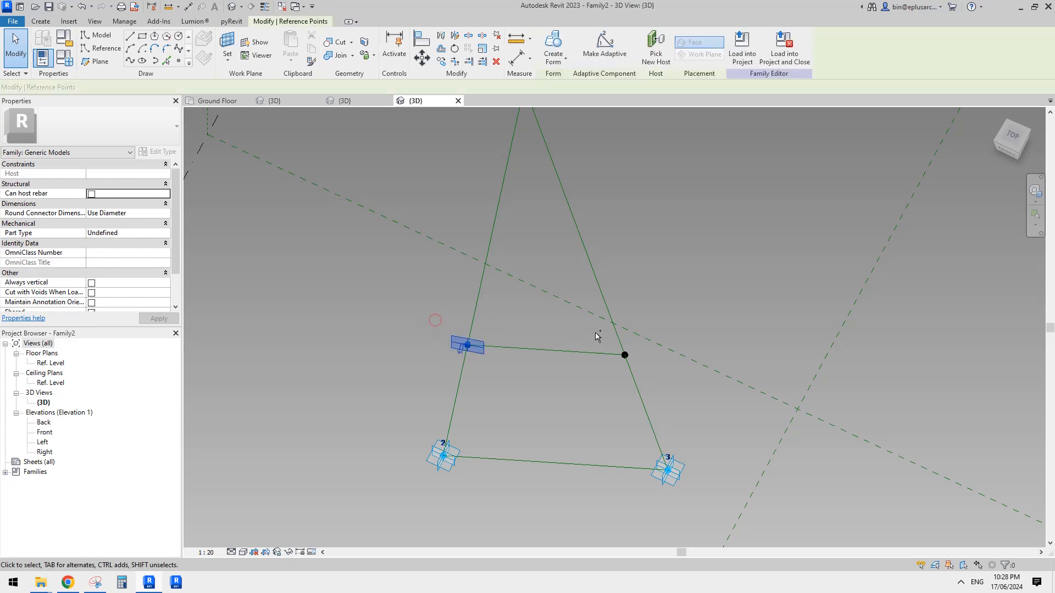
{"action": "left_click", "coordinate": [625, 355], "text": "ctrl"}
{"action": "left_click", "coordinate": [168, 293]}
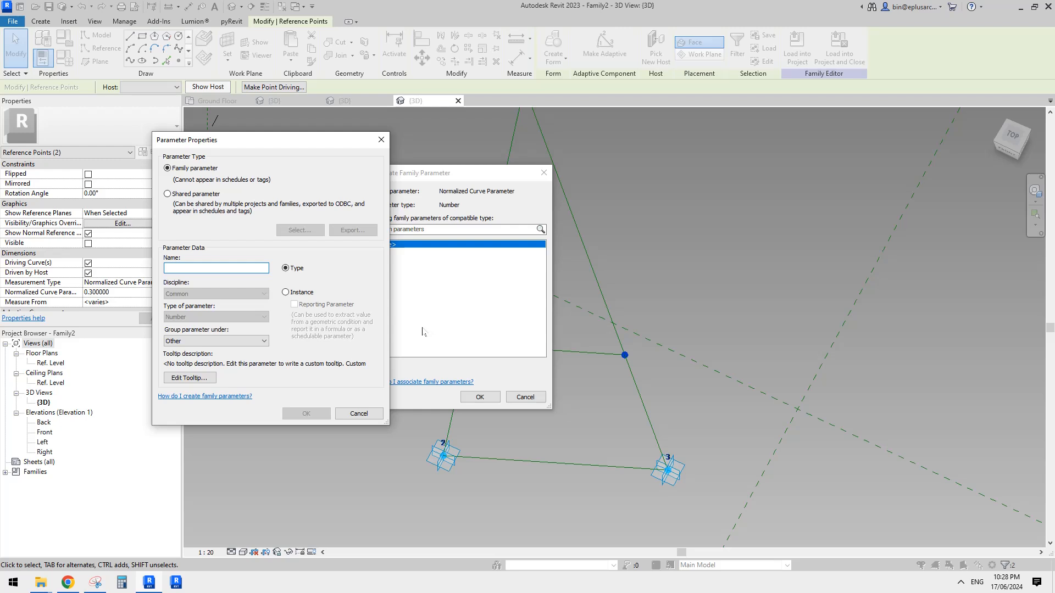
{"action": "type", "text": "n"}
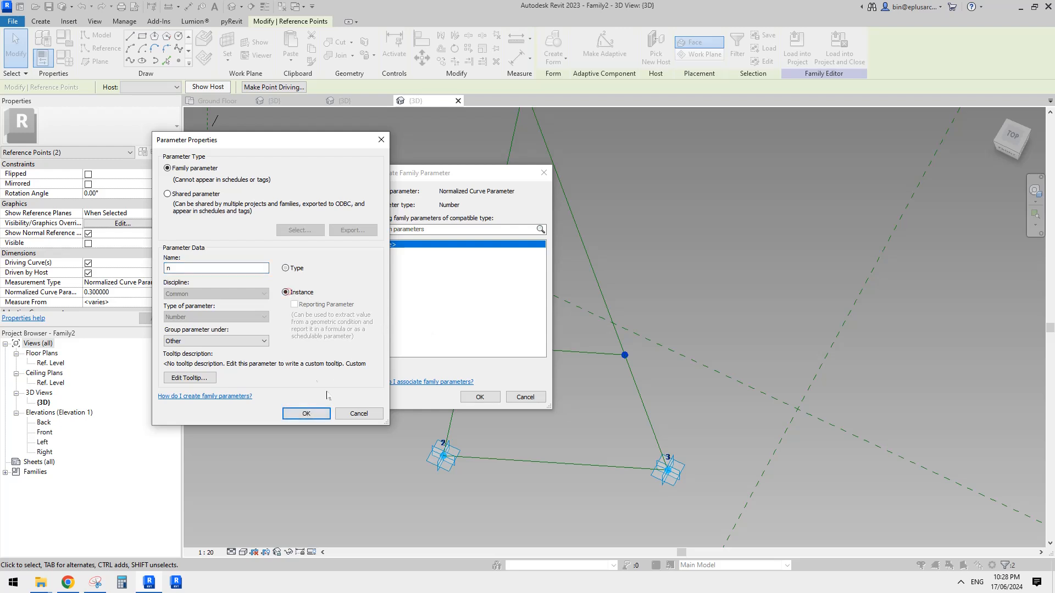
{"action": "left_click", "coordinate": [301, 412]}
{"action": "left_click", "coordinate": [480, 397]}
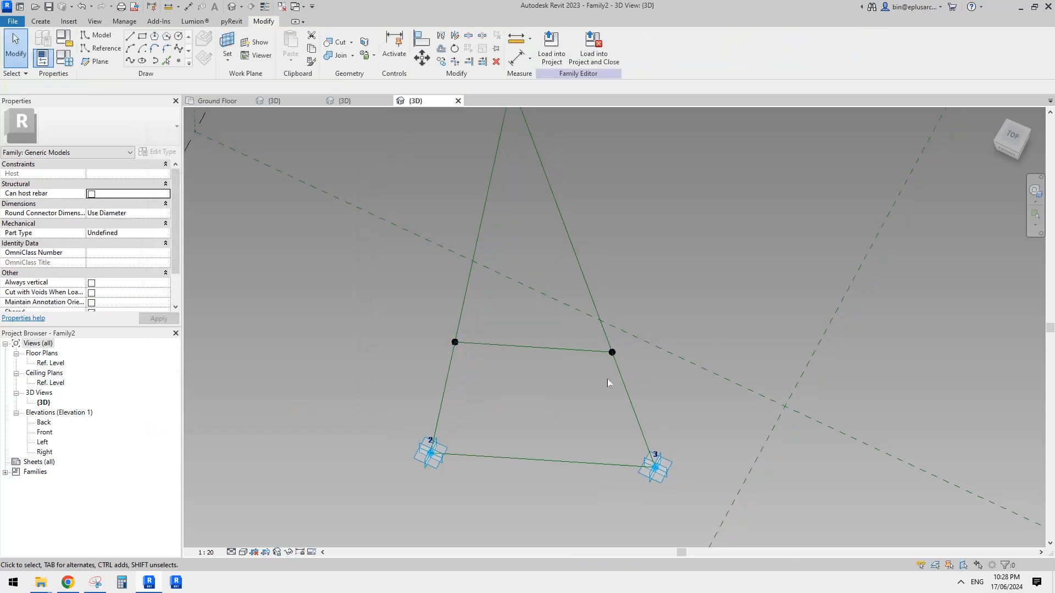
- Check the crossbar point on the line between points 1 and 3, and consult the panel sketch in Snipping Tool before returning to Revit
{"action": "mouse_move", "coordinate": [607, 379]}
{"action": "middle_mouse_down", "text": "shift"}
{"action": "mouse_move", "coordinate": [487, 339]}
{"action": "mouse_move", "coordinate": [561, 401]}
{"action": "mouse_move", "coordinate": [616, 364]}
{"action": "middle_mouse_up", "text": "shift"}
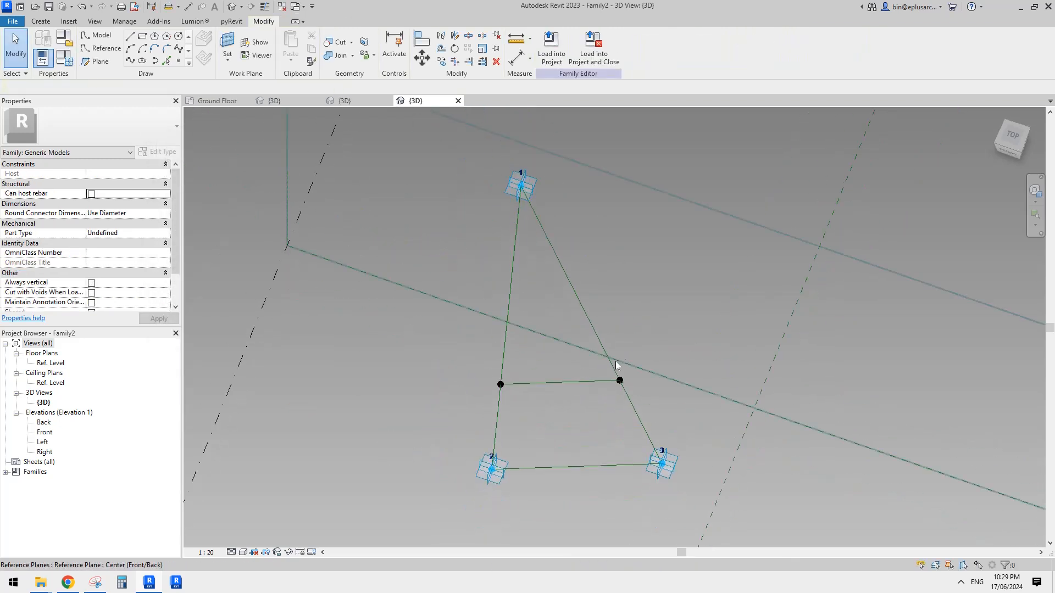
{"action": "left_click", "coordinate": [630, 392]}
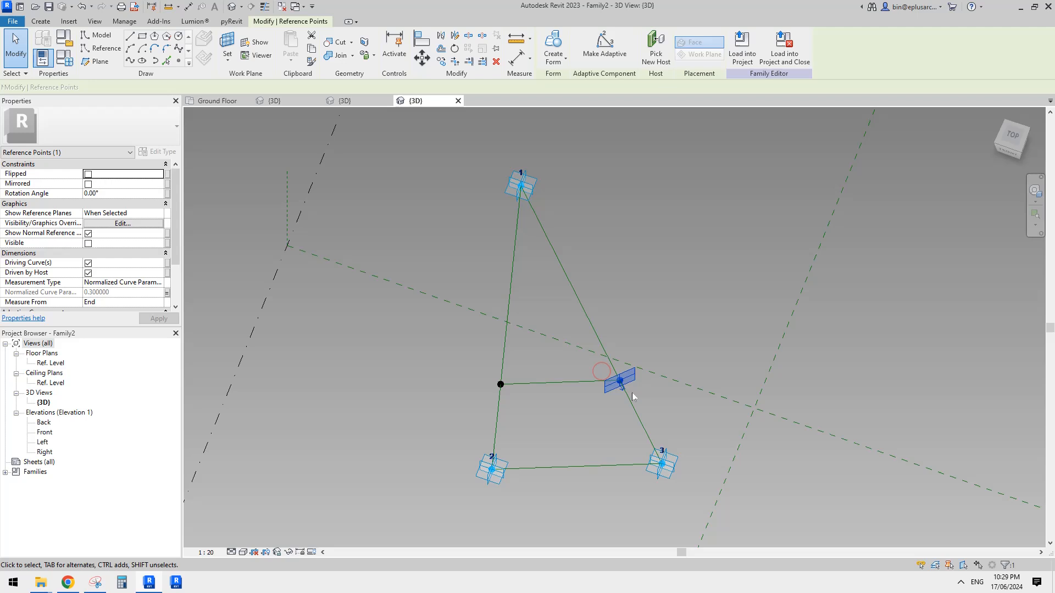
{"action": "left_click", "coordinate": [660, 406]}
{"action": "middle_click_drag", "start_coordinate": [448, 481], "coordinate": [439, 455]}
{"action": "left_click", "coordinate": [97, 584]}
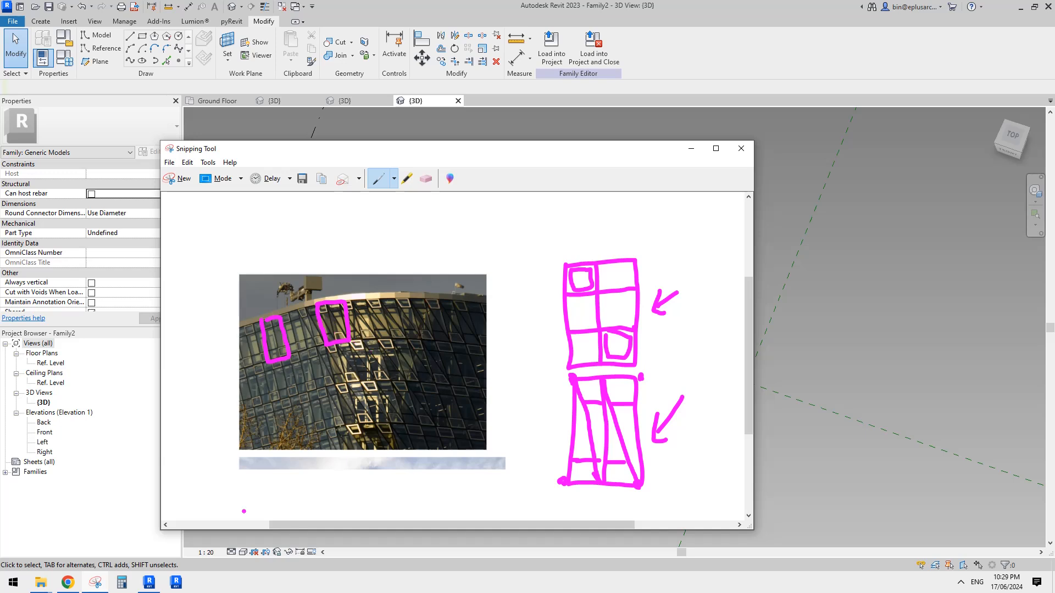
{"action": "left_click", "coordinate": [150, 587]}
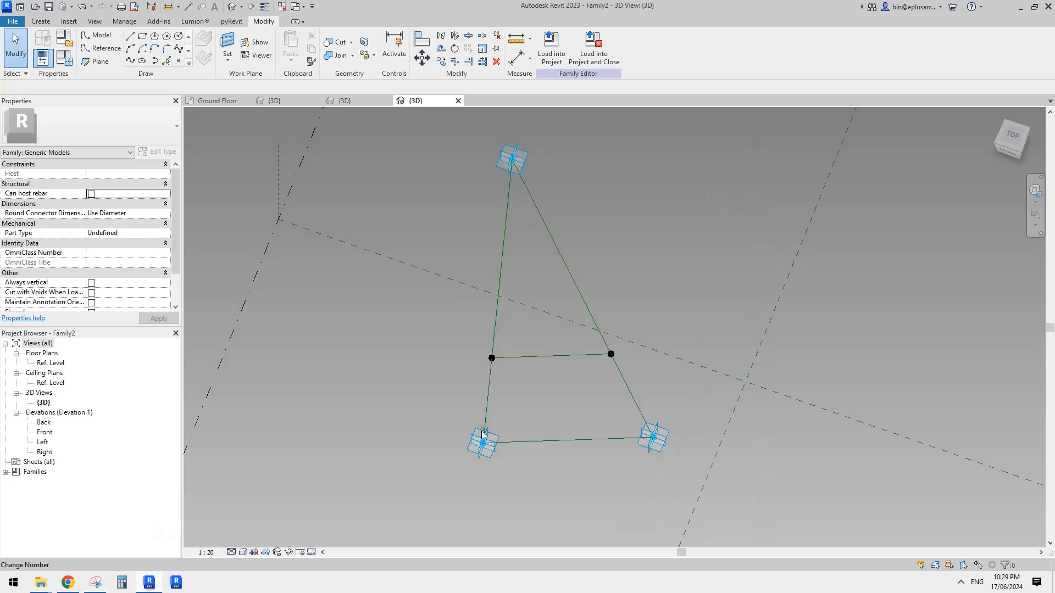
- Place a hosted reference point on the line between points 1 and 2, on the point 1 side of the crossbar
{"action": "middle_click_drag", "start_coordinate": [641, 365], "coordinate": [615, 368]}
{"action": "middle_click_drag", "start_coordinate": [492, 288], "coordinate": [468, 308], "text": "shift"}
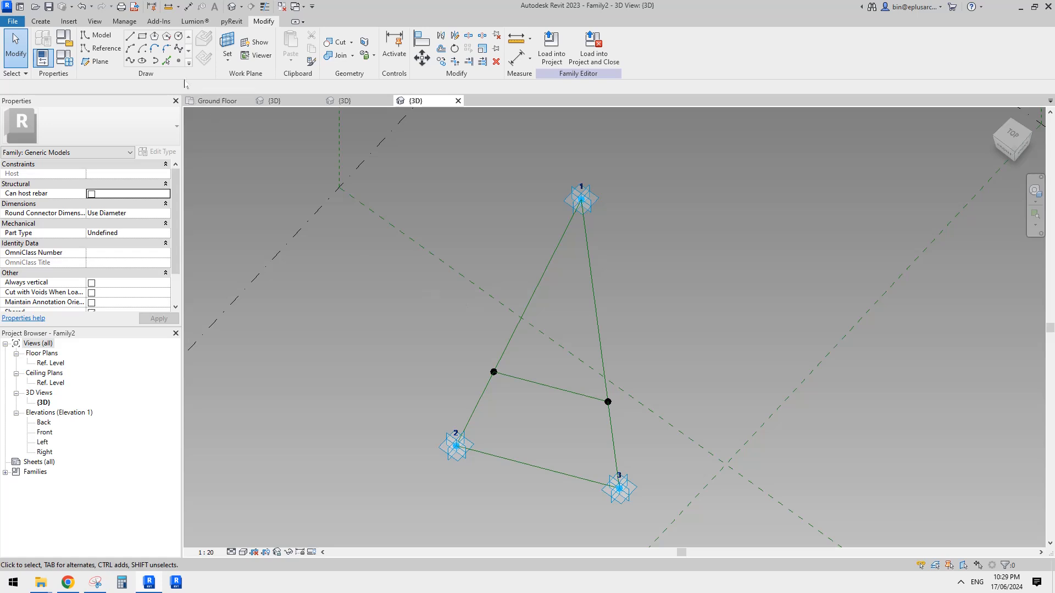
{"action": "left_click", "coordinate": [178, 61]}
{"action": "middle_click_drag", "start_coordinate": [395, 295], "coordinate": [367, 250]}
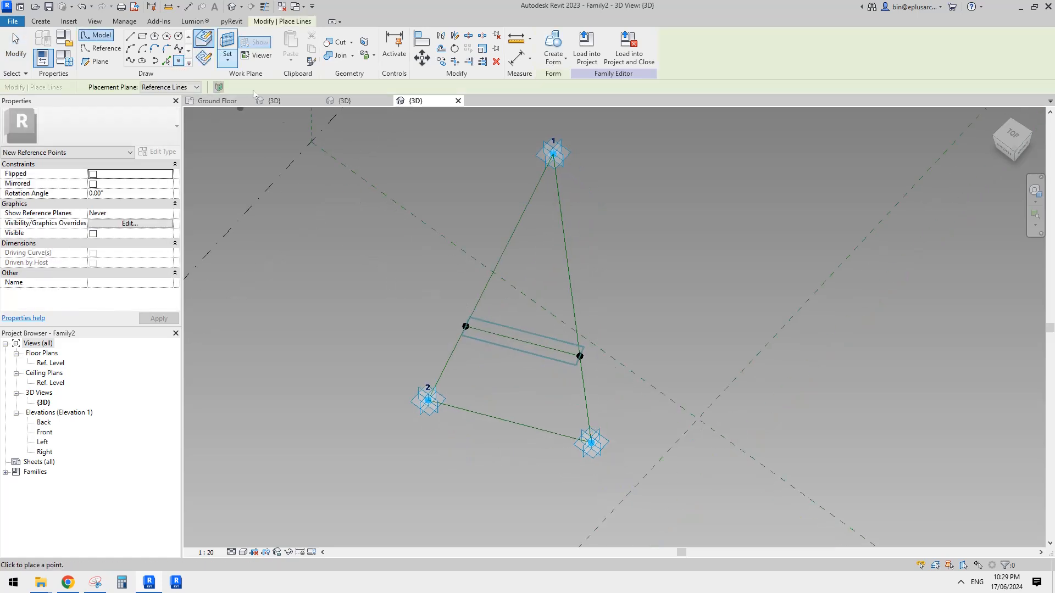
{"action": "middle_click_drag", "start_coordinate": [465, 372], "coordinate": [463, 350], "text": "shift"}
{"action": "scroll", "coordinate": [499, 289], "scroll_direction": "up", "scroll_amount": 3}
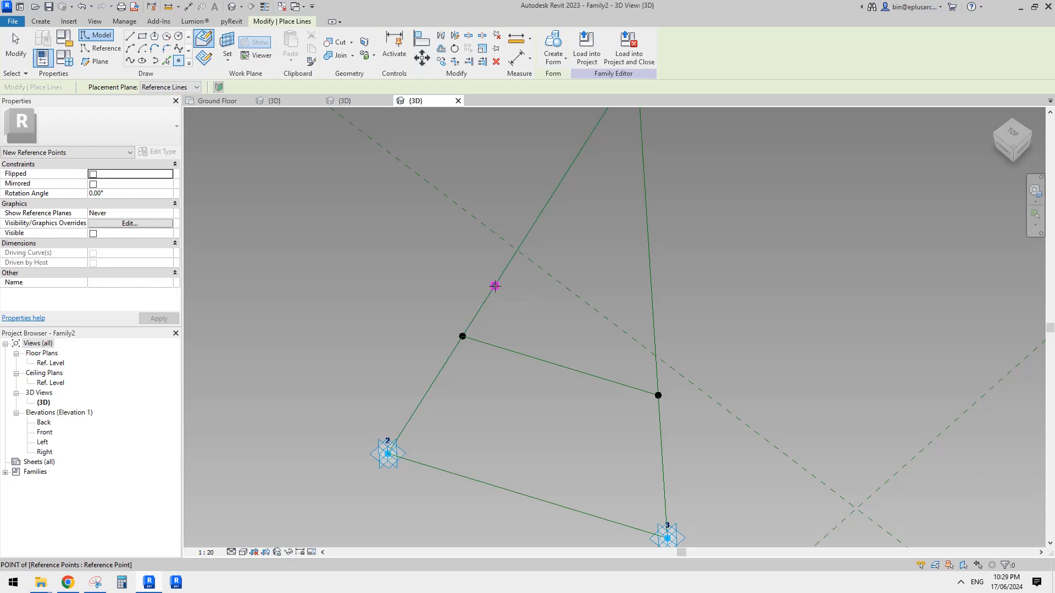
{"action": "left_click", "coordinate": [495, 285]}
{"action": "key", "text": "Escape"}
{"action": "key", "text": "Escape"}
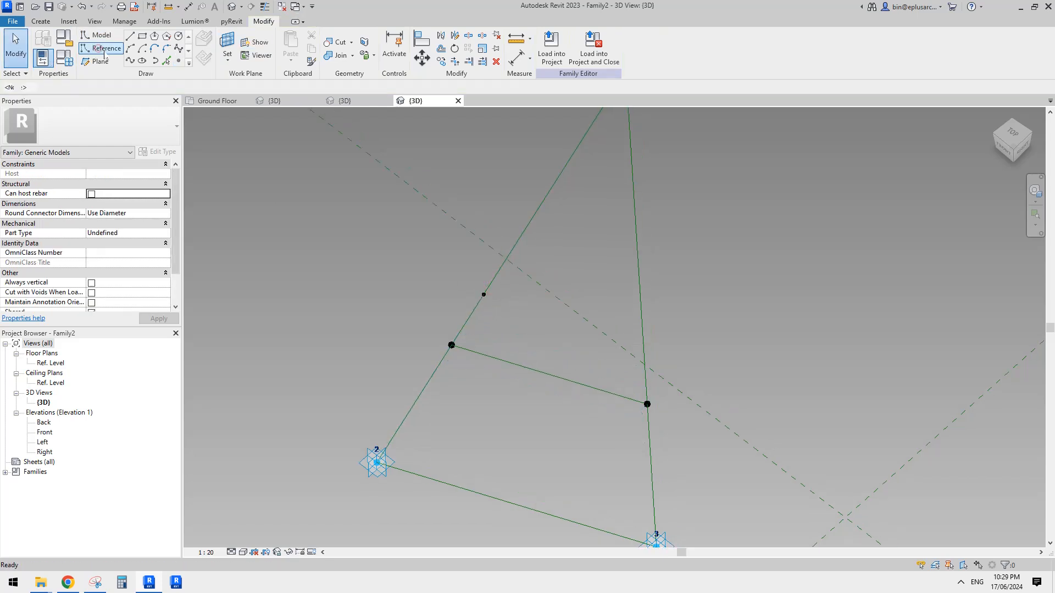
- Draw a small reference-line rectangle starting at the new hosted point, using that point's own plane as the work plane
{"action": "left_click", "coordinate": [100, 48]}
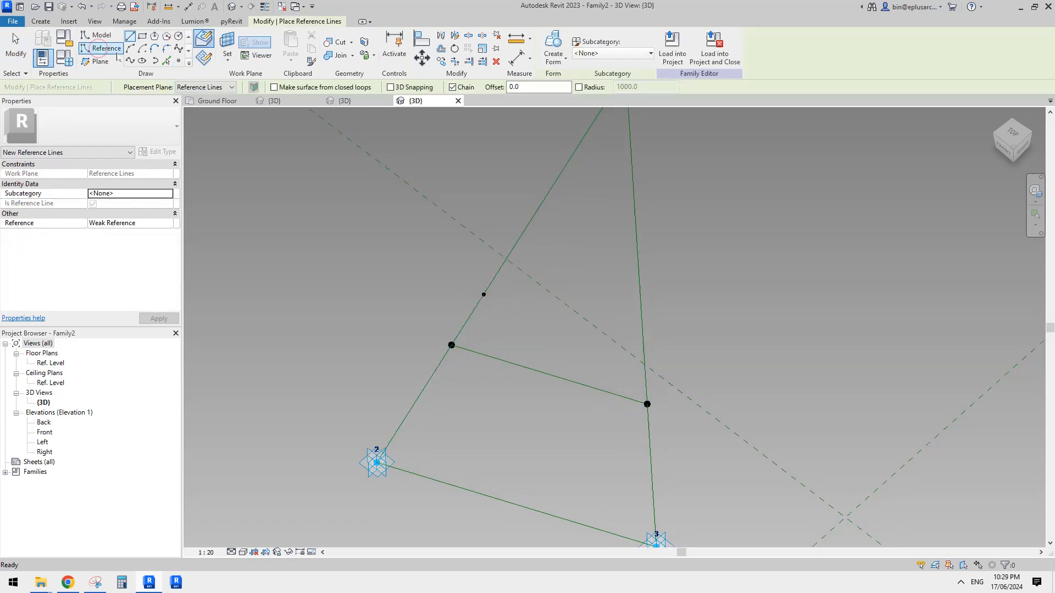
{"action": "left_click", "coordinate": [143, 37]}
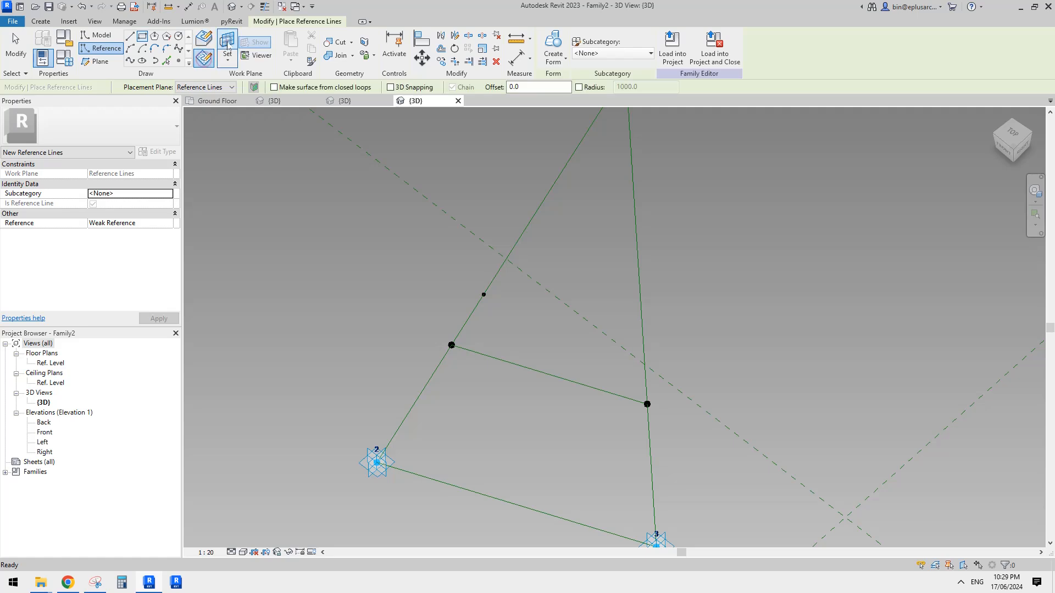
{"action": "key", "text": "Escape"}
{"action": "key", "text": "Escape"}
{"action": "left_click", "coordinate": [485, 294]}
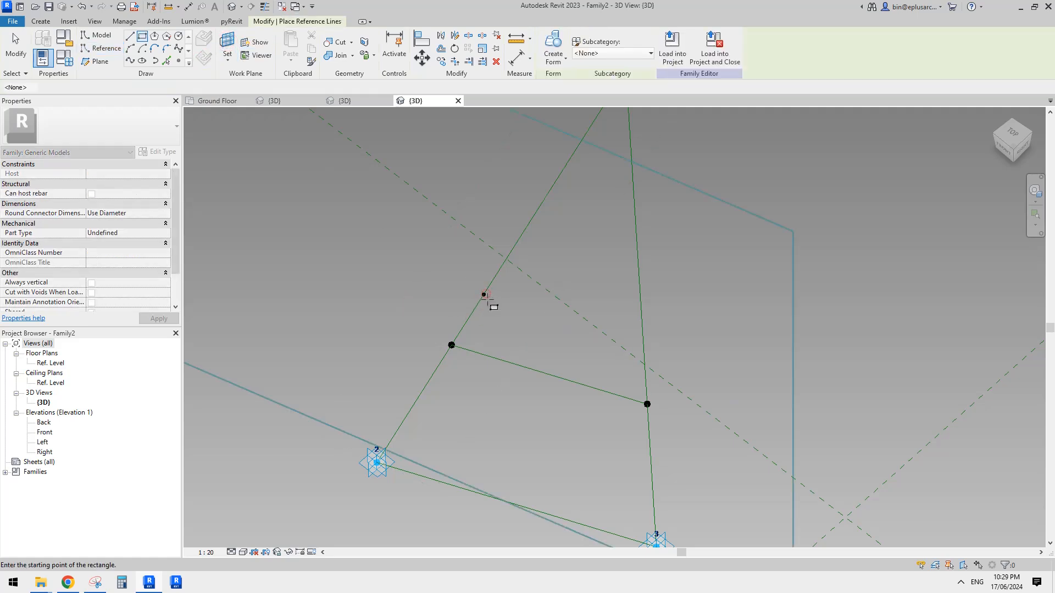
{"action": "left_click", "coordinate": [484, 294]}
{"action": "left_click", "coordinate": [497, 313]}
{"action": "middle_click_drag", "start_coordinate": [514, 333], "coordinate": [561, 249], "text": "shift"}
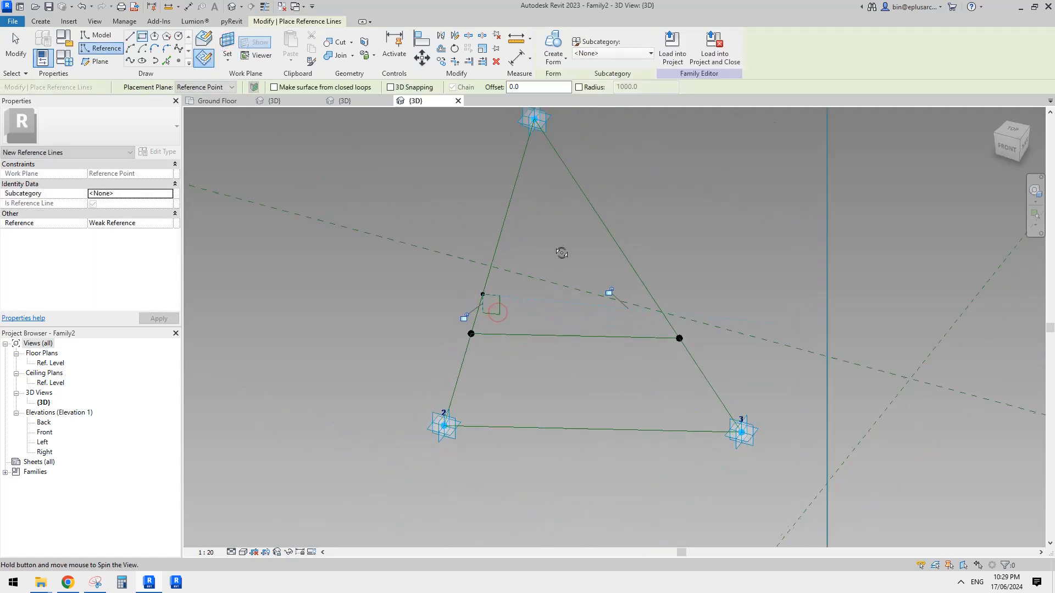
- Set the height of the small profile rectangle to 150 mm by adjusting its lower reference line
{"action": "scroll", "coordinate": [489, 324], "scroll_direction": "up", "scroll_amount": 4}
{"action": "scroll", "coordinate": [477, 292], "scroll_direction": "up", "scroll_amount": 3}
{"action": "key", "text": "Escape"}
{"action": "key", "text": "Escape"}
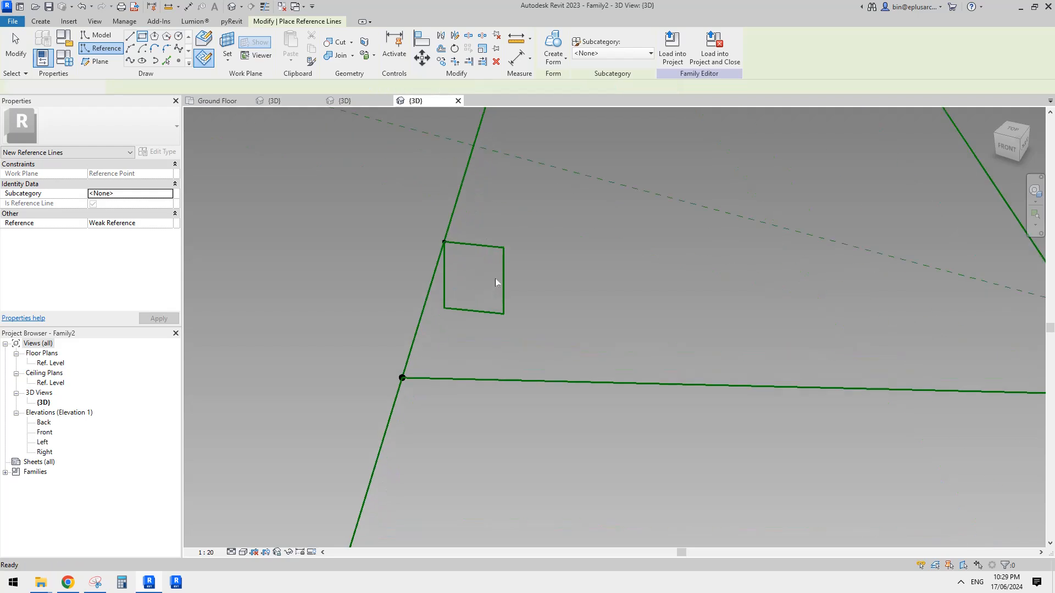
{"action": "key", "text": "Tab"}
{"action": "left_click", "coordinate": [479, 245]}
{"action": "scroll", "coordinate": [465, 249], "scroll_direction": "down", "scroll_amount": 1}
{"action": "key", "text": "Escape"}
{"action": "left_click", "coordinate": [467, 250]}
{"action": "scroll", "coordinate": [477, 264], "scroll_direction": "down", "scroll_amount": 1}
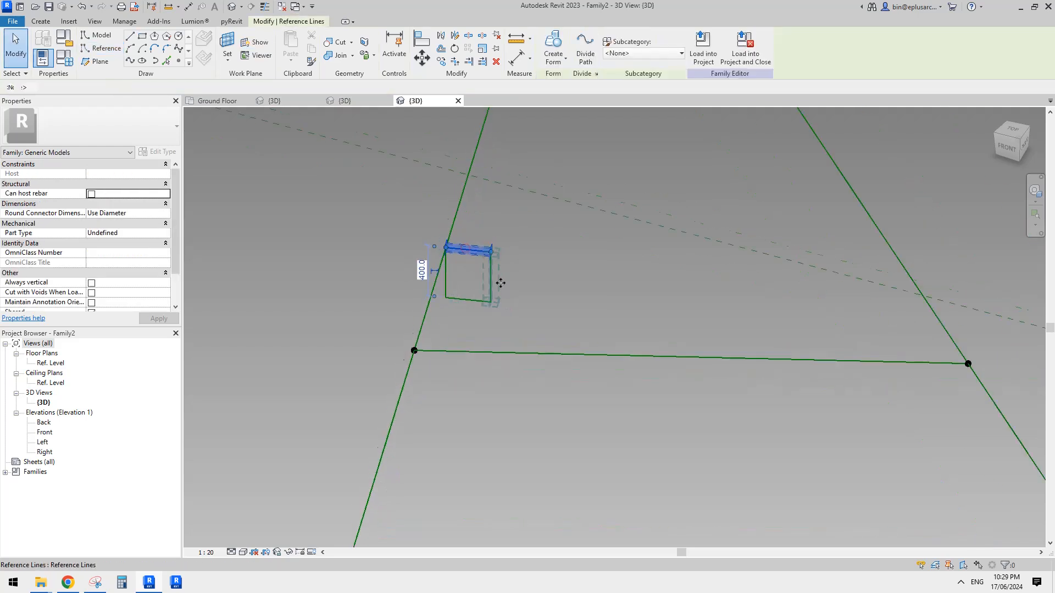
{"action": "mouse_move", "coordinate": [507, 283]}
{"action": "middle_mouse_down", "text": "shift"}
{"action": "mouse_move", "coordinate": [502, 266]}
{"action": "mouse_move", "coordinate": [491, 270]}
{"action": "middle_mouse_up", "text": "shift"}
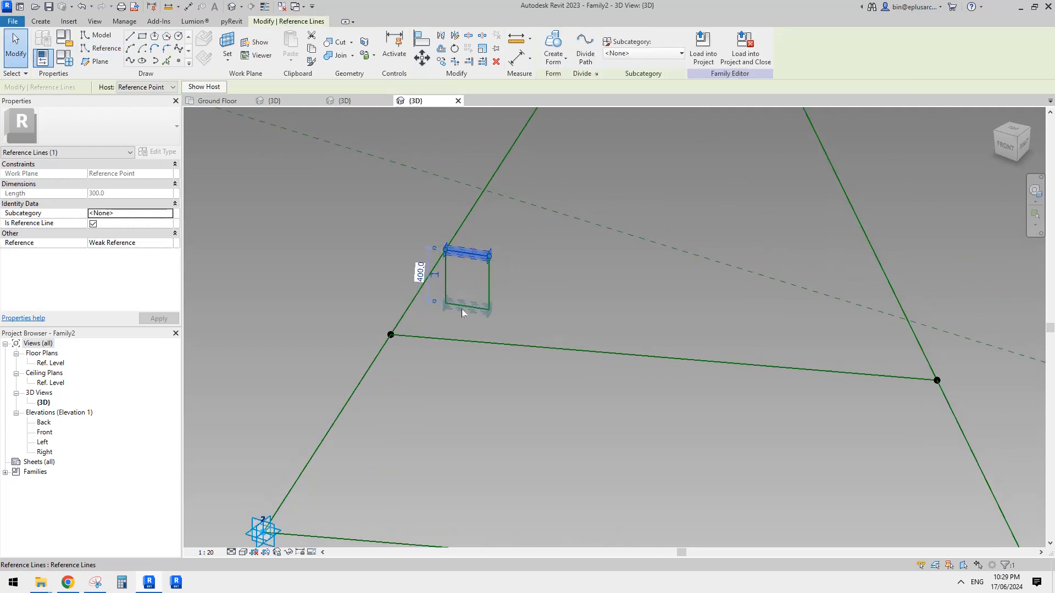
{"action": "middle_click_drag", "start_coordinate": [462, 309], "coordinate": [506, 291], "text": "shift"}
{"action": "left_click", "coordinate": [504, 284]}
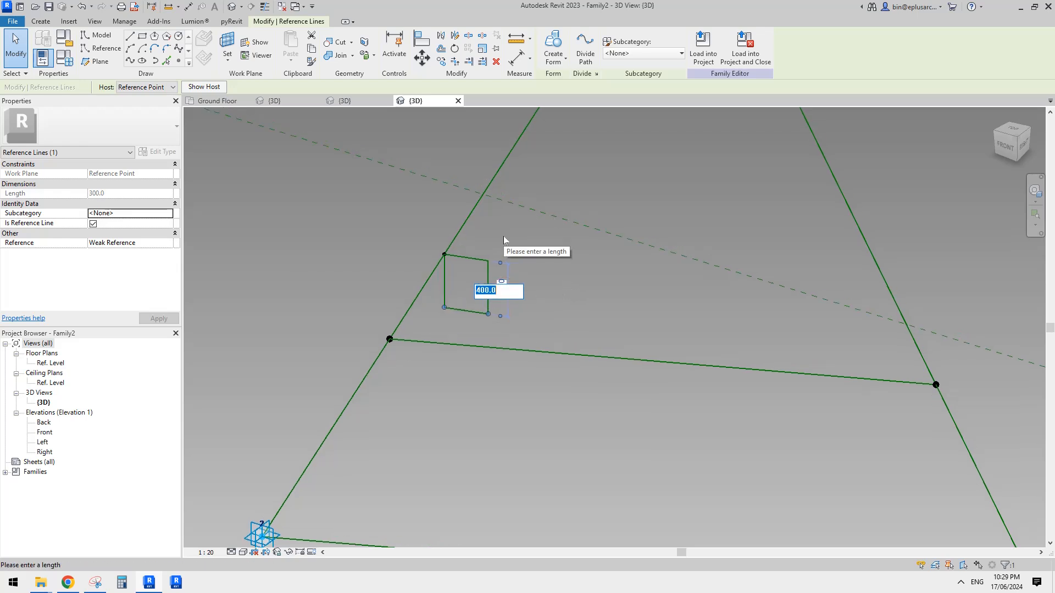
{"action": "type", "text": "150"}
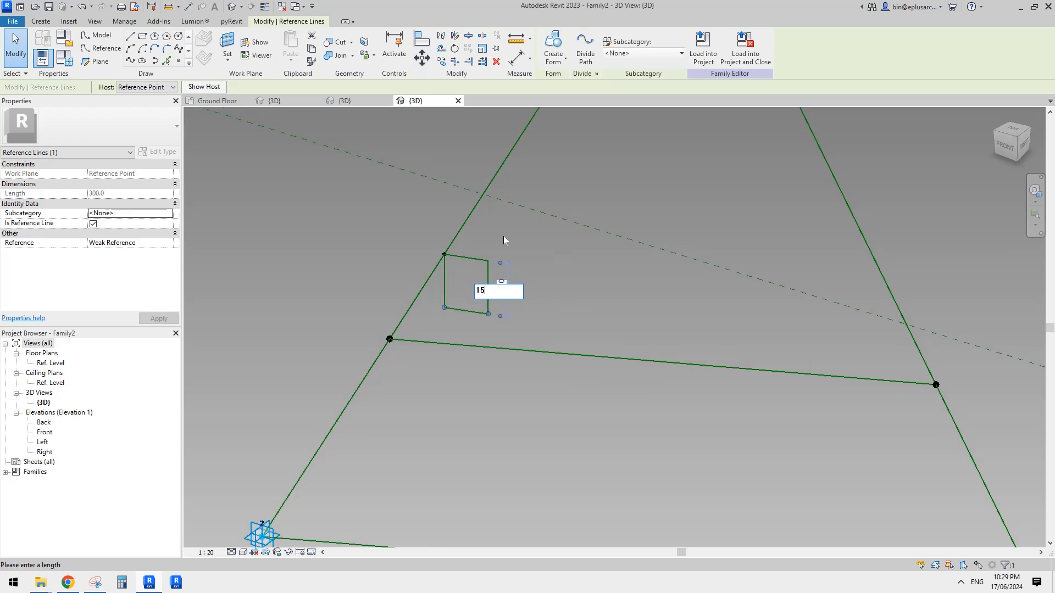
{"action": "key", "text": "Return"}
- Set the width of the profile rectangle to 50 mm by adjusting the reference line opposite the hosted point
{"action": "left_click", "coordinate": [553, 240]}
{"action": "key", "text": "Tab"}
{"action": "left_click", "coordinate": [487, 269]}
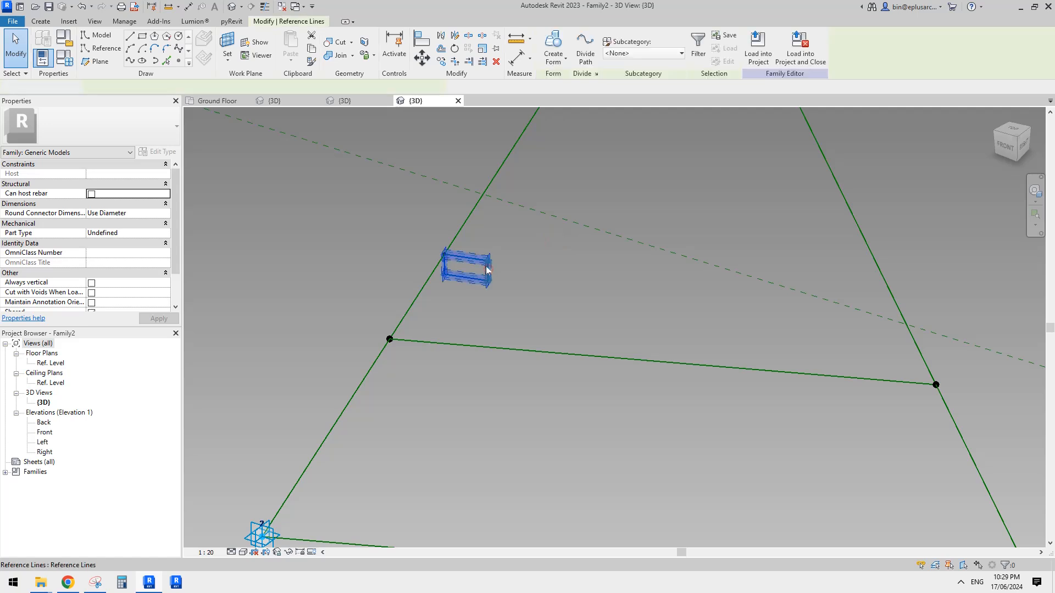
{"action": "key", "text": "Escape"}
{"action": "key", "text": "Tab"}
{"action": "left_click", "coordinate": [485, 268]}
{"action": "left_click_drag", "start_coordinate": [479, 241], "coordinate": [513, 311]}
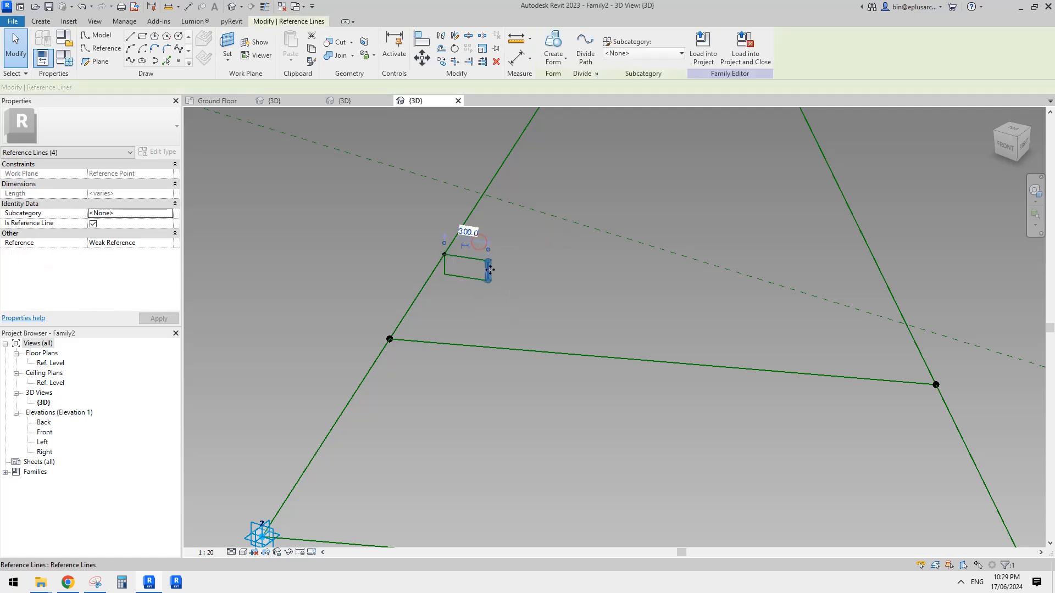
{"action": "left_click", "coordinate": [472, 231]}
{"action": "middle_click_drag", "start_coordinate": [544, 276], "coordinate": [543, 281]}
{"action": "type", "text": "50"}
{"action": "left_click", "coordinate": [608, 249]}
{"action": "scroll", "coordinate": [446, 281], "scroll_direction": "up", "scroll_amount": 2}
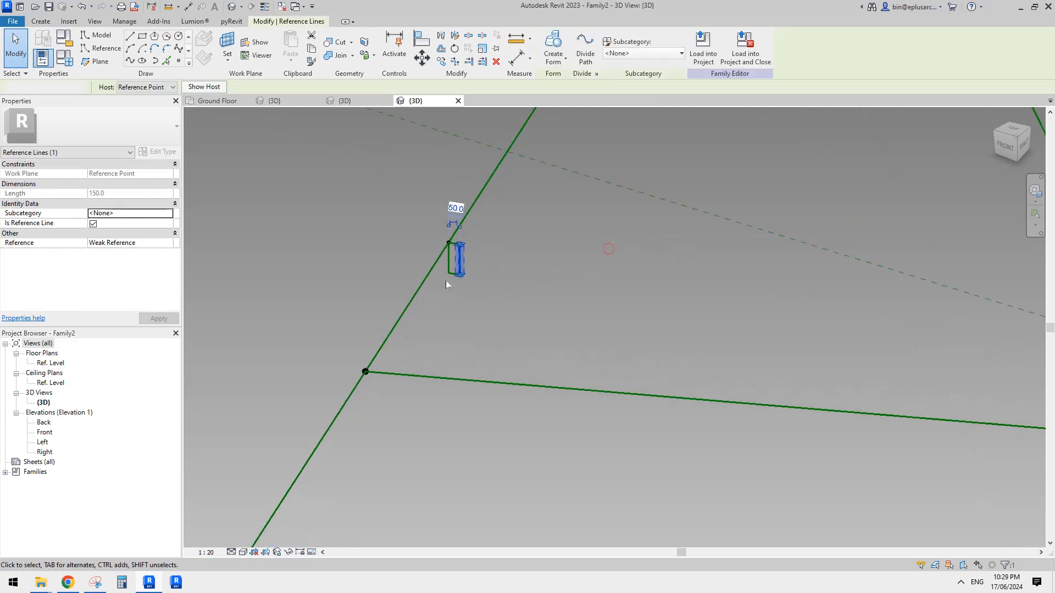
- Move the whole profile rectangle so the midpoint of its long side sits on the hosted reference point
{"action": "key", "text": "Escape"}
{"action": "key", "text": "Tab"}
{"action": "left_click", "coordinate": [460, 260]}
{"action": "scroll", "coordinate": [460, 258], "scroll_direction": "up", "scroll_amount": 2}
{"action": "middle_click_drag", "start_coordinate": [459, 257], "coordinate": [459, 265]}
{"action": "key", "text": "v"}
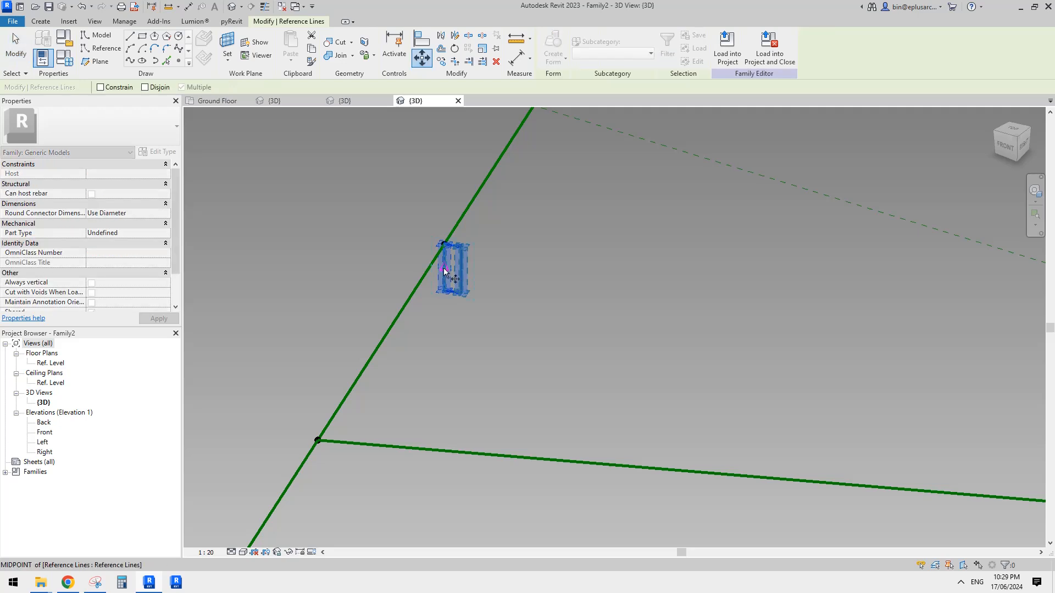
{"action": "left_click", "coordinate": [444, 269]}
{"action": "left_click", "coordinate": [444, 244]}
{"action": "key", "text": "Escape"}
{"action": "scroll", "coordinate": [460, 256], "scroll_direction": "down", "scroll_amount": 2}
{"action": "key", "text": "Tab"}
{"action": "scroll", "coordinate": [460, 256], "scroll_direction": "down", "scroll_amount": 2}
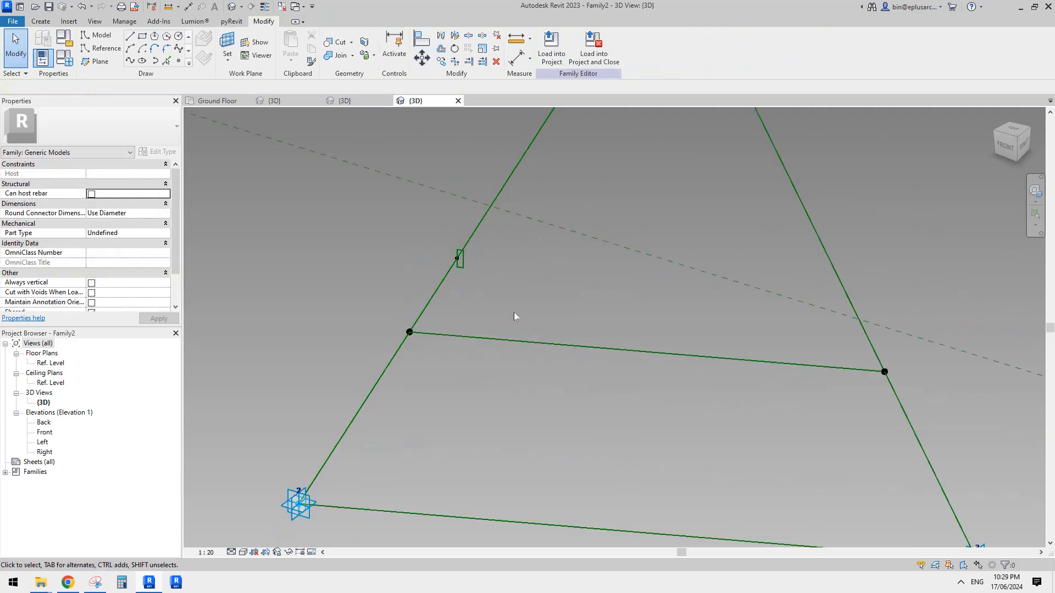
- Create a solid form by sweeping the rectangular profile along the three reference lines of the outer triangle
{"action": "middle_click_drag", "start_coordinate": [514, 312], "coordinate": [503, 288], "text": "shift"}
{"action": "key", "text": "Tab"}
{"action": "left_click", "coordinate": [452, 252]}
{"action": "key", "text": "Tab"}
{"action": "left_click", "coordinate": [465, 222], "text": "ctrl"}
{"action": "scroll", "coordinate": [501, 256], "scroll_direction": "down", "scroll_amount": 2}
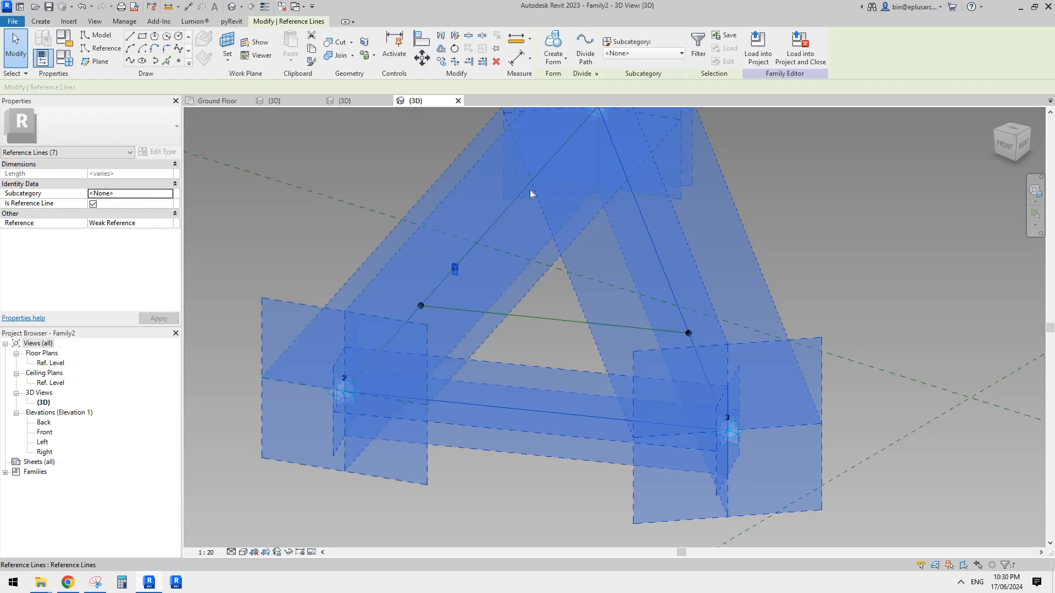
{"action": "middle_click_drag", "start_coordinate": [537, 224], "coordinate": [539, 233]}
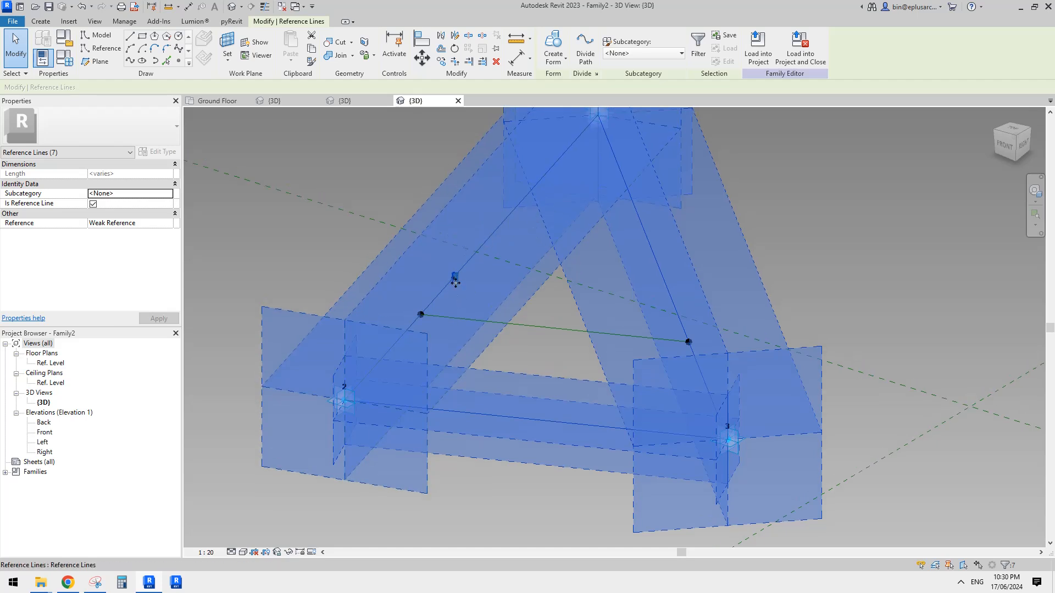
{"action": "left_click", "coordinate": [553, 44]}
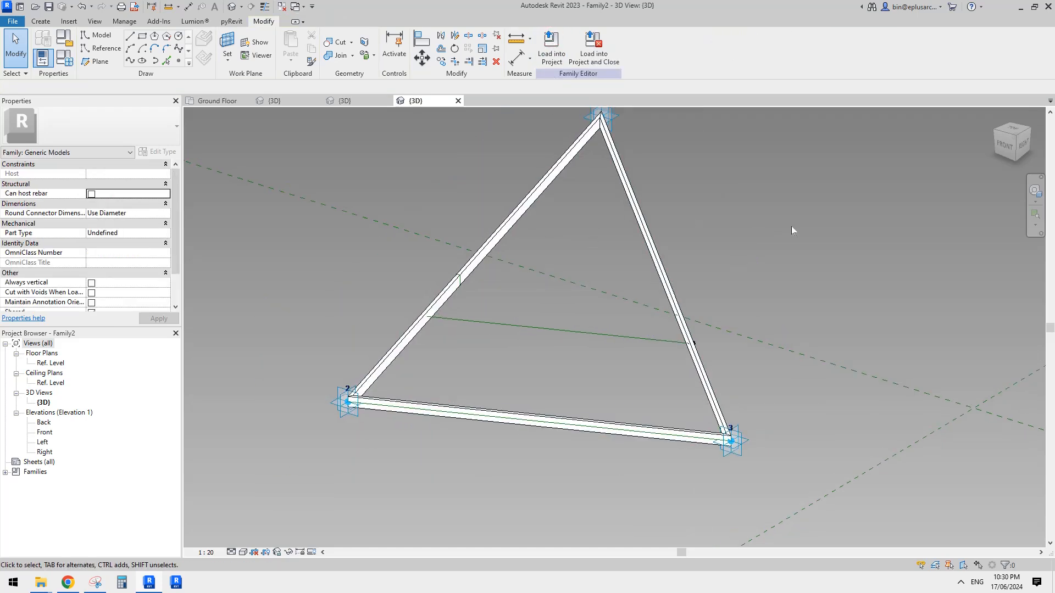
- Inspect the new triangular frame, and consult the facade reference photos in Google Docs before returning to Revit
{"action": "middle_click_drag", "start_coordinate": [749, 265], "coordinate": [801, 245], "text": "shift"}
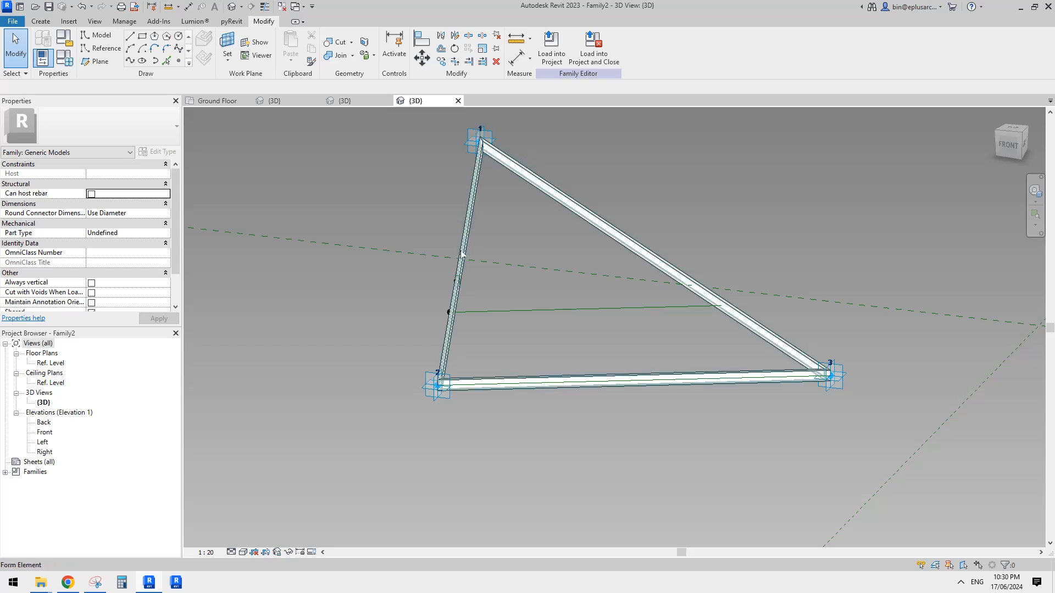
{"action": "left_click", "coordinate": [68, 584]}
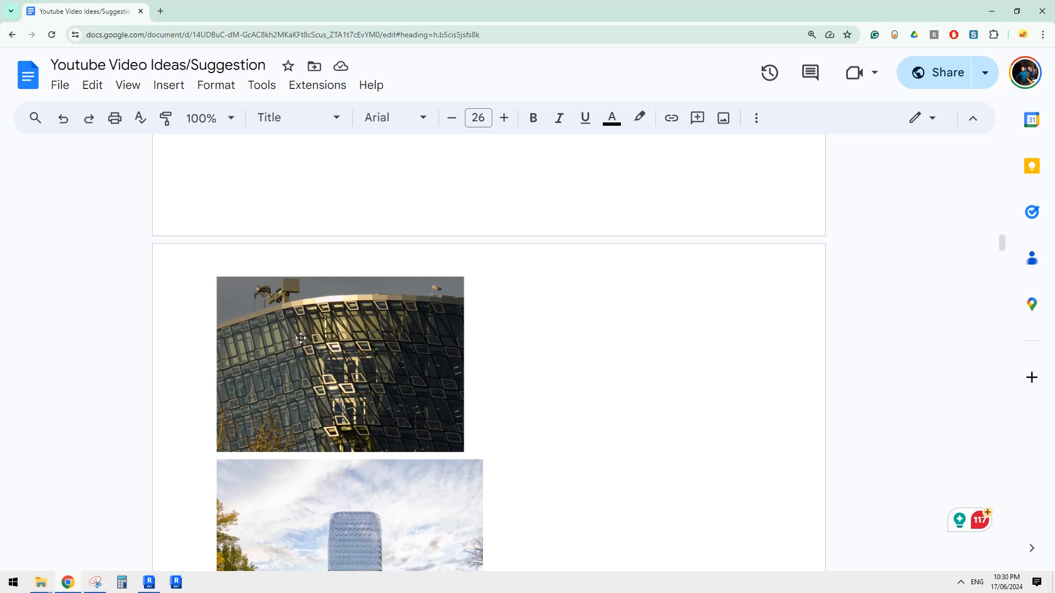
{"action": "left_click", "coordinate": [151, 582]}
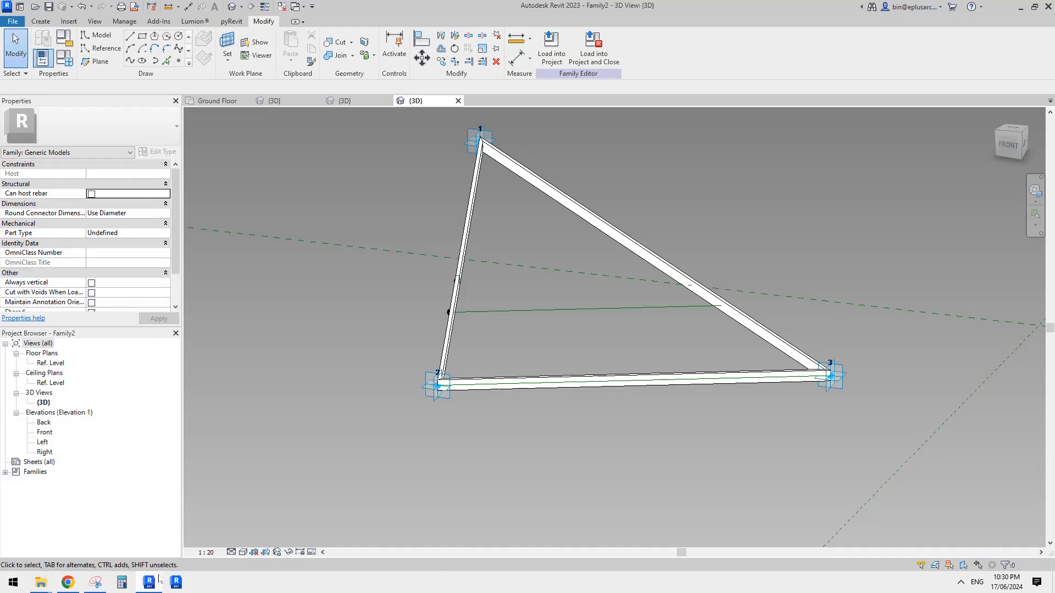
{"action": "middle_click_drag", "start_coordinate": [555, 396], "coordinate": [640, 354], "text": "shift"}
{"action": "left_click", "coordinate": [523, 328]}
{"action": "key", "text": "Escape"}
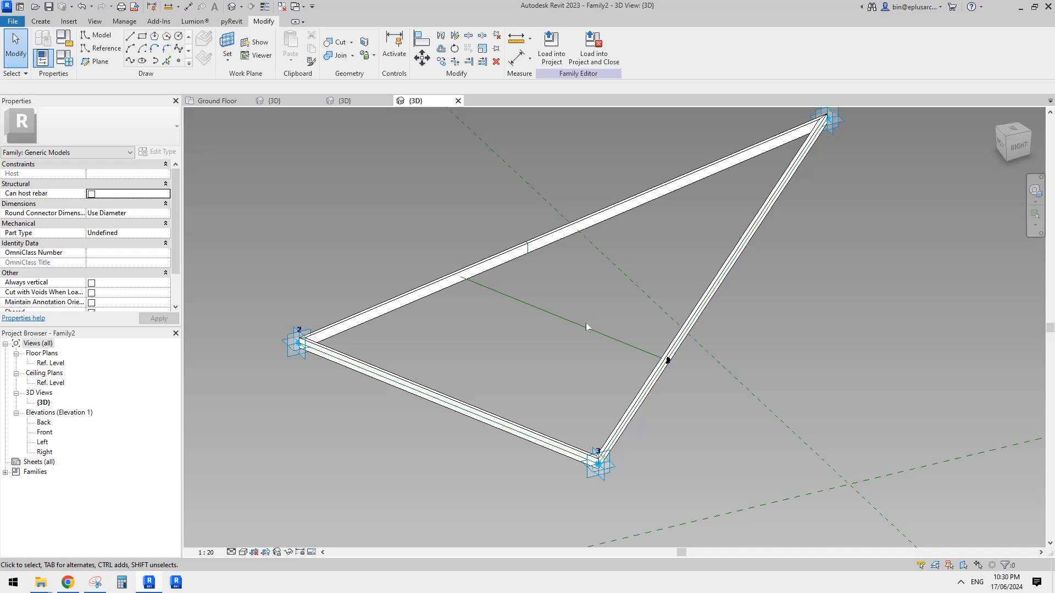
- Copy the frame's profile rectangle together with its reference point into the open area inside the triangle
{"action": "middle_click_drag", "start_coordinate": [585, 323], "coordinate": [568, 221], "text": "shift"}
{"action": "left_click_drag", "start_coordinate": [592, 283], "coordinate": [593, 283]}
{"action": "middle_click_drag", "start_coordinate": [593, 284], "coordinate": [558, 296], "text": "shift"}
{"action": "key", "text": "Escape"}
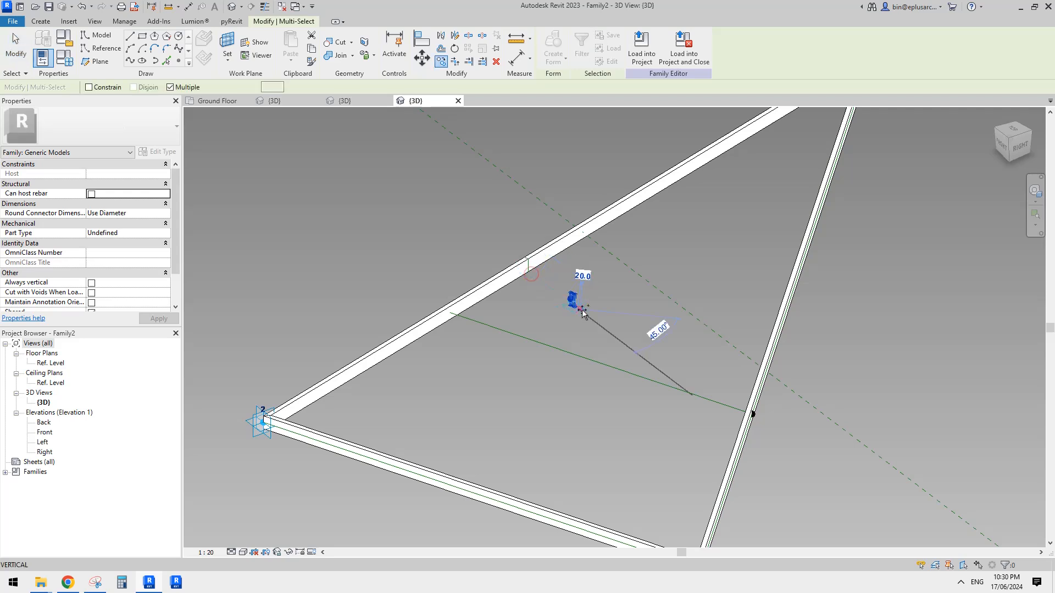
- Rehost the copied profile's reference point onto the crossbar reference line using Pick New Host
{"action": "scroll", "coordinate": [570, 293], "scroll_direction": "up", "scroll_amount": 3}
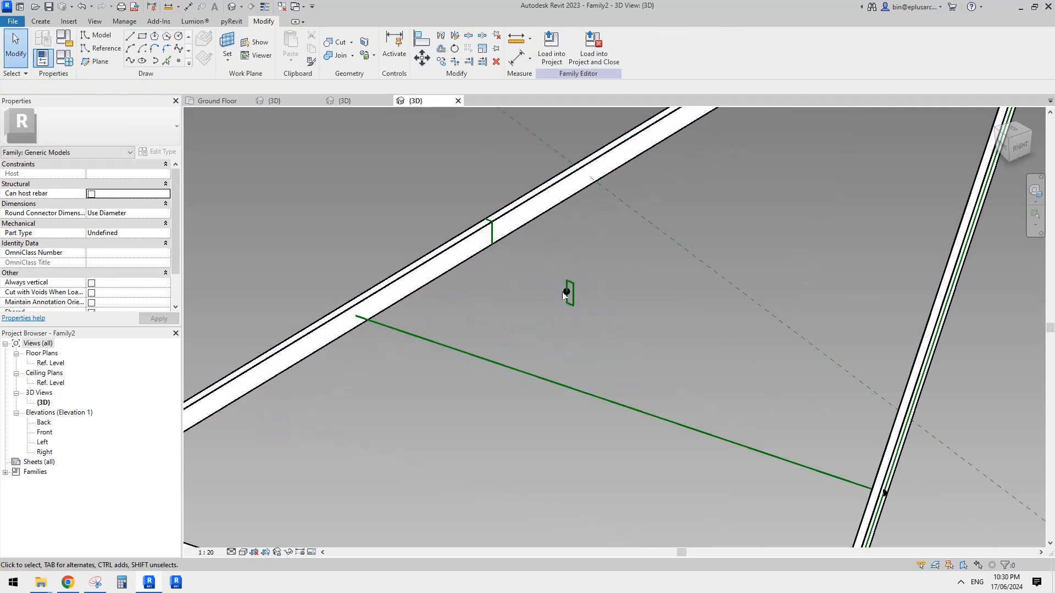
{"action": "scroll", "coordinate": [566, 294], "scroll_direction": "up", "scroll_amount": 2}
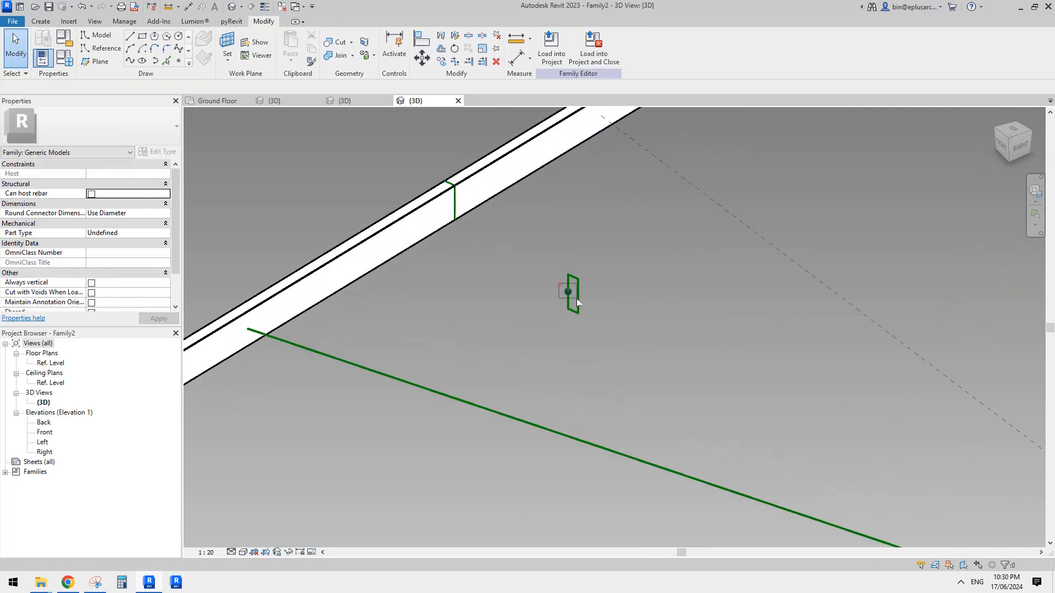
{"action": "left_click", "coordinate": [576, 299]}
{"action": "scroll", "coordinate": [575, 299], "scroll_direction": "down", "scroll_amount": 1}
{"action": "left_click", "coordinate": [656, 50]}
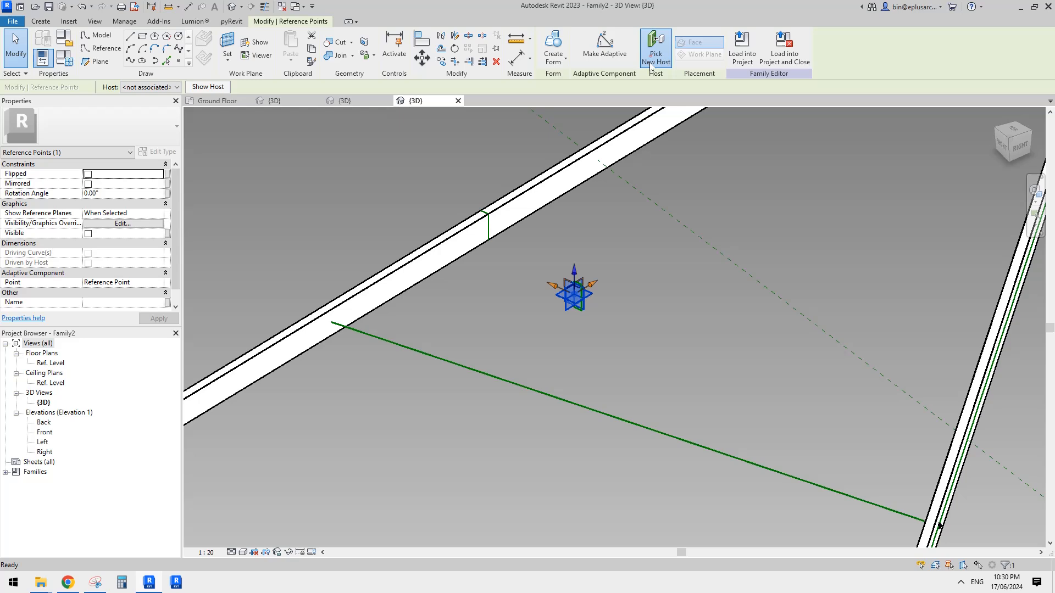
{"action": "left_click", "coordinate": [510, 384]}
{"action": "left_click", "coordinate": [569, 362]}
{"action": "scroll", "coordinate": [563, 374], "scroll_direction": "down", "scroll_amount": 1}
- Create a solid form from the rehosted rectangular profile and the crossbar reference line
{"action": "middle_click_drag", "start_coordinate": [563, 387], "coordinate": [439, 345], "text": "shift"}
{"action": "key", "text": "Tab"}
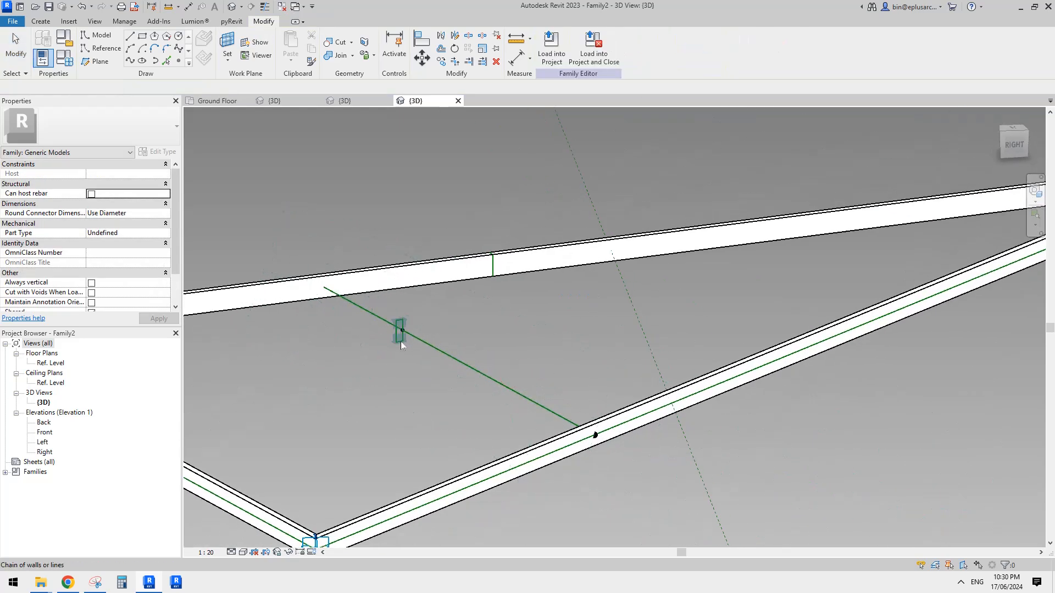
{"action": "left_click", "coordinate": [401, 341]}
{"action": "left_click", "coordinate": [426, 343], "text": "ctrl"}
{"action": "middle_click_drag", "start_coordinate": [478, 306], "coordinate": [561, 302]}
{"action": "left_click", "coordinate": [555, 52]}
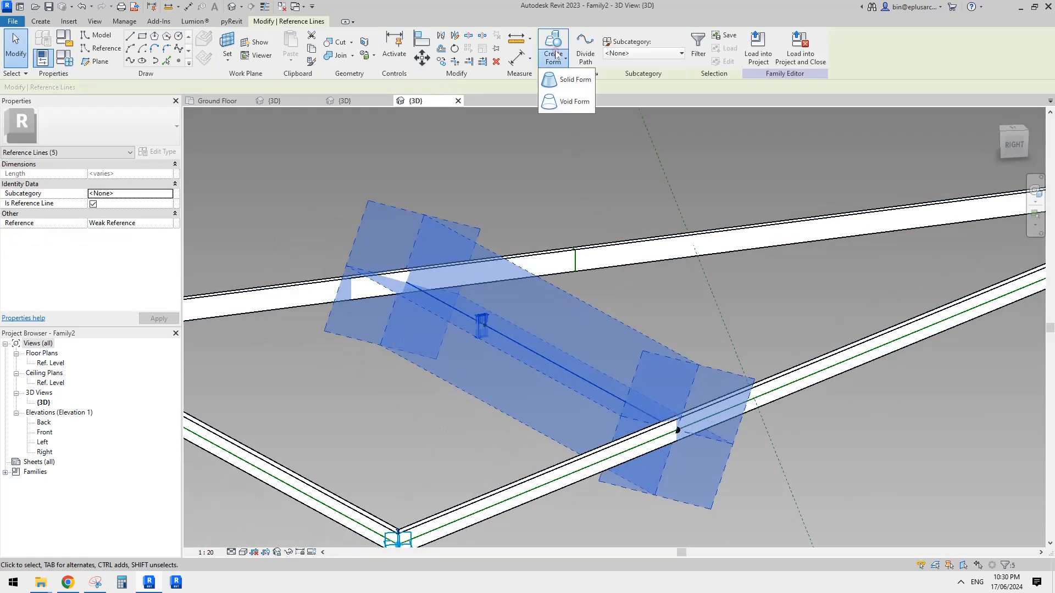
{"action": "left_click", "coordinate": [574, 80]}
{"action": "left_click", "coordinate": [550, 181]}
{"action": "middle_click_drag", "start_coordinate": [550, 181], "coordinate": [450, 249], "text": "shift"}
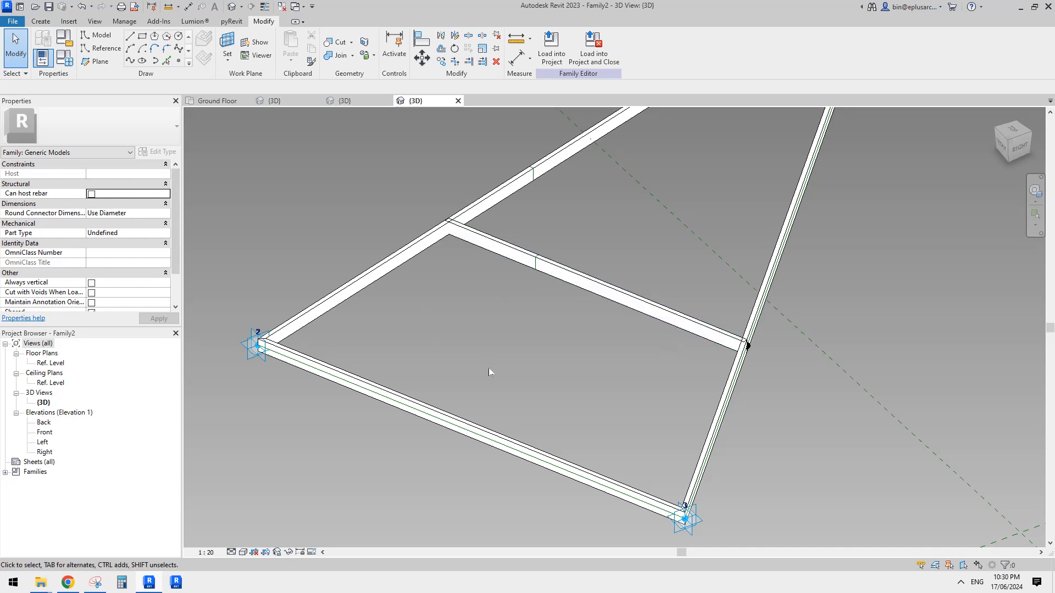
- Temporarily hide the solid frame and crossbar forms so only the reference lines and points show
{"action": "middle_click_drag", "start_coordinate": [489, 372], "coordinate": [571, 294], "text": "shift"}
{"action": "left_click", "coordinate": [567, 286]}
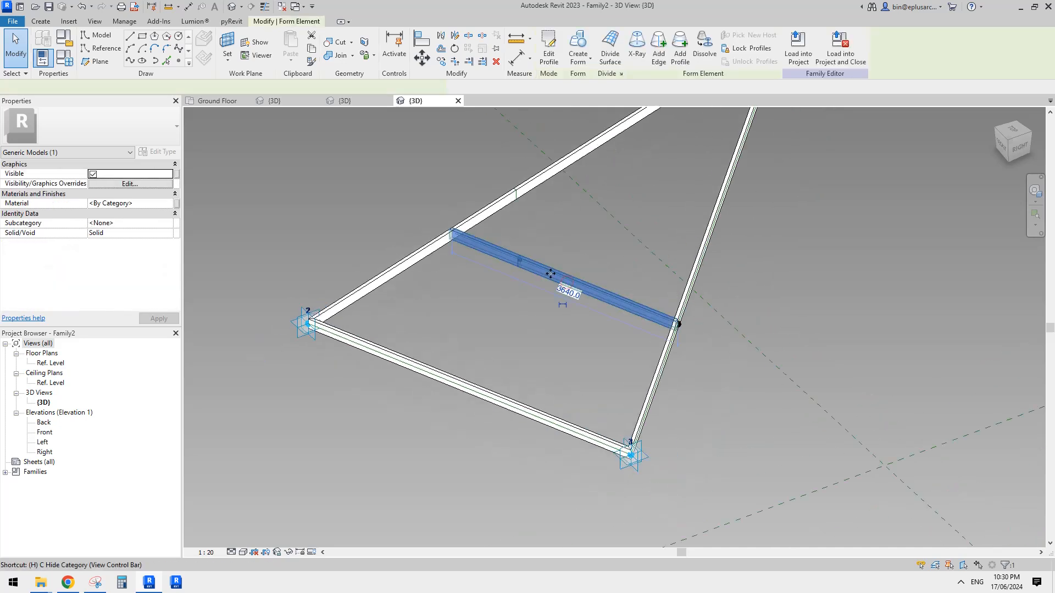
{"action": "key", "text": "h"}
{"action": "key", "text": "h"}
{"action": "scroll", "coordinate": [530, 188], "scroll_direction": "up", "scroll_amount": 2}
{"action": "left_click", "coordinate": [536, 185]}
{"action": "key", "text": "h"}
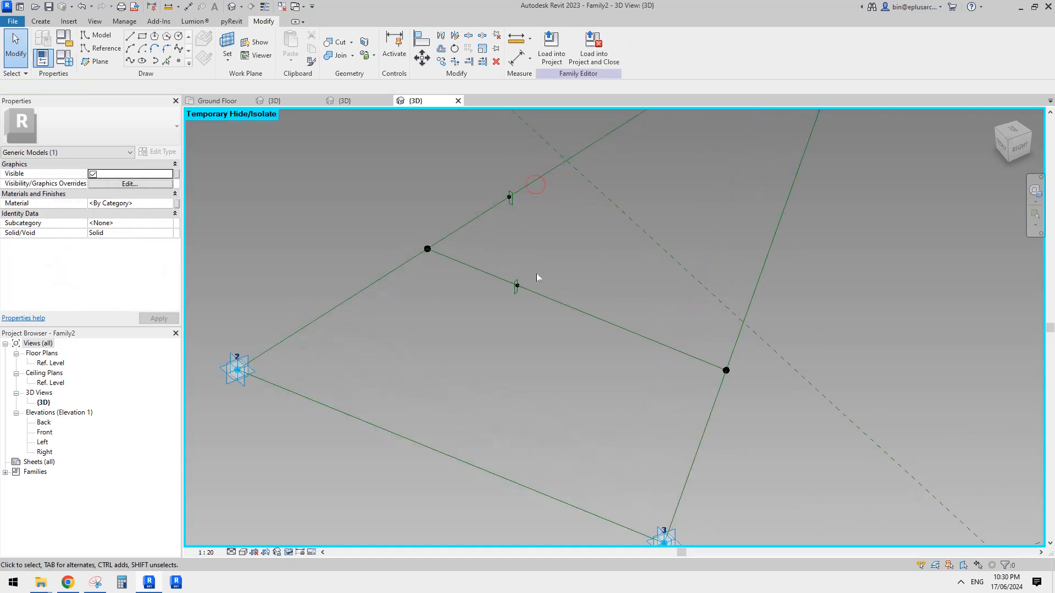
- Copy the crossbar's profile rectangle and its reference point into the open area between the crossbar and the triangle's base
{"action": "scroll", "coordinate": [582, 245], "scroll_direction": "up", "scroll_amount": 3}
{"action": "left_click_drag", "start_coordinate": [589, 213], "coordinate": [635, 276]}
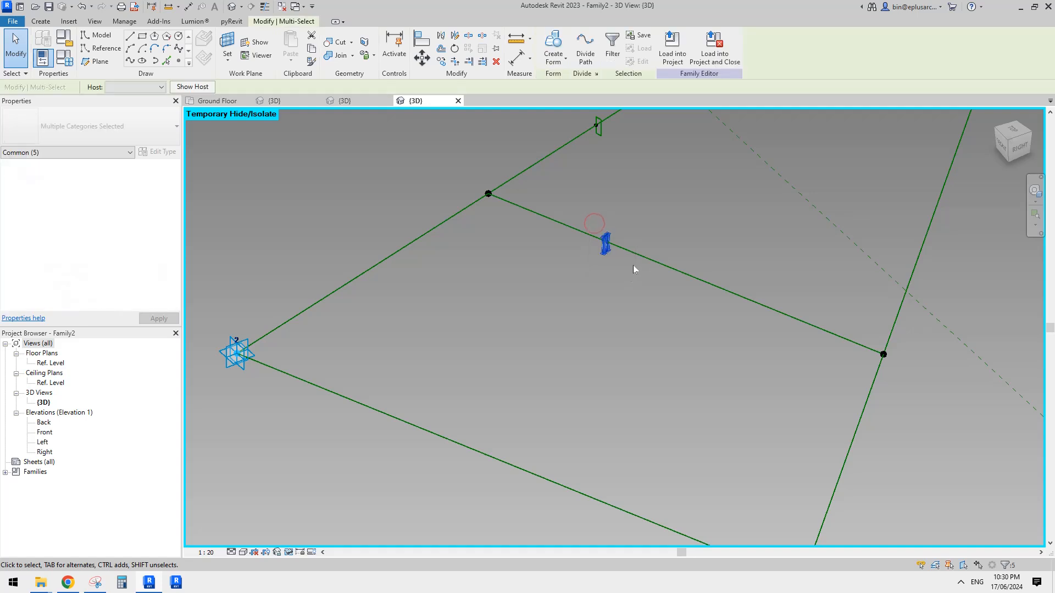
{"action": "key", "text": "c"}
{"action": "key", "text": "o"}
{"action": "left_click", "coordinate": [600, 263]}
{"action": "left_click", "coordinate": [506, 268]}
{"action": "scroll", "coordinate": [522, 267], "scroll_direction": "up", "scroll_amount": 2}
{"action": "scroll", "coordinate": [519, 252], "scroll_direction": "up", "scroll_amount": 2}
{"action": "key", "text": "Escape"}
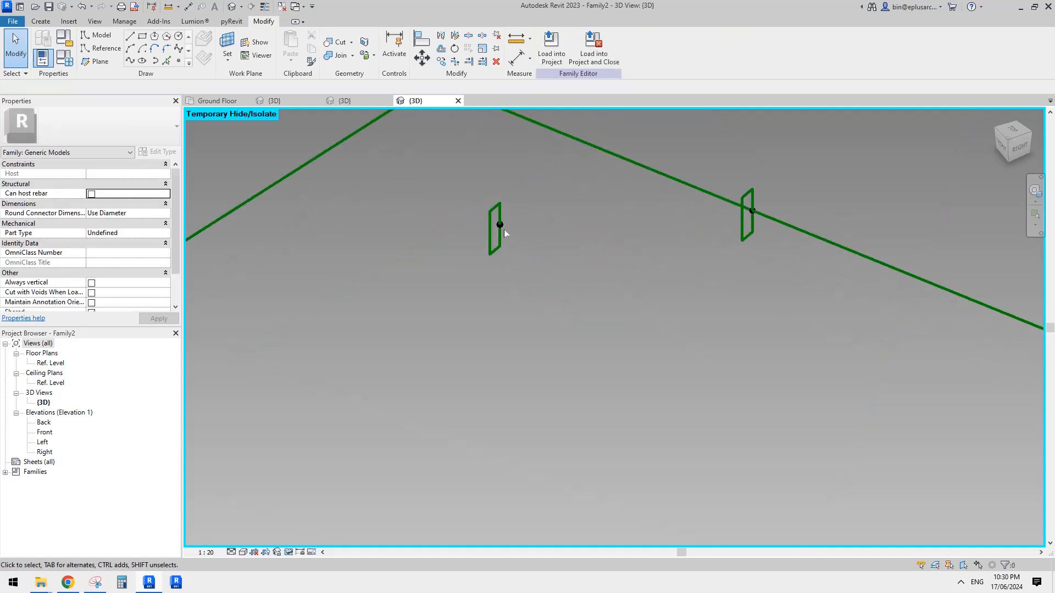
{"action": "left_click", "coordinate": [500, 226]}
{"action": "scroll", "coordinate": [519, 257], "scroll_direction": "down", "scroll_amount": 6}
{"action": "key", "text": "Escape"}
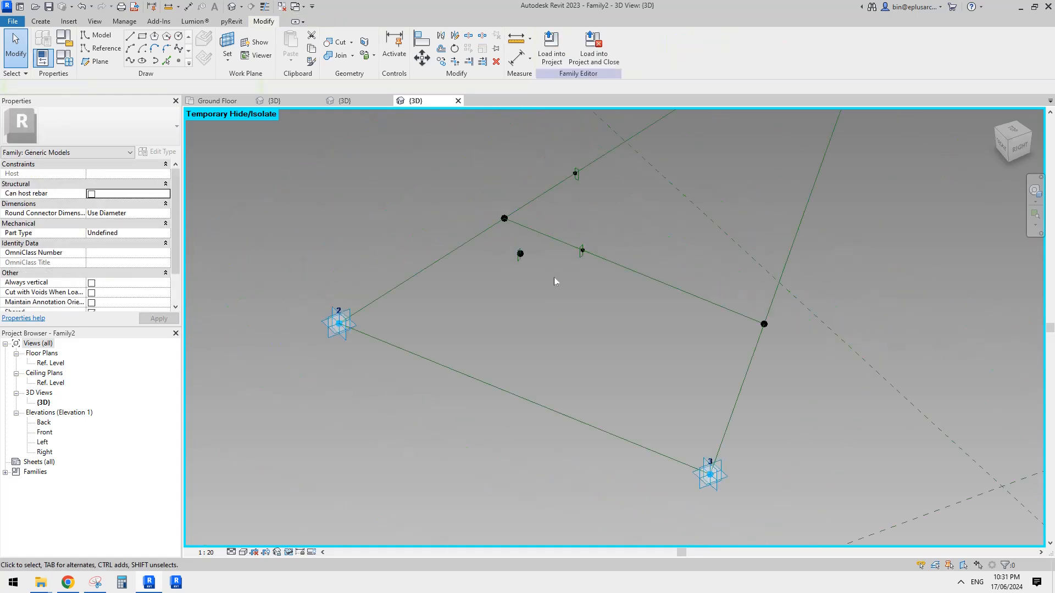
- Draw Spline Through Points lines joining the crossbar ends to adaptive points 2 and 3 respectively, and convert both to reference lines
{"action": "middle_click_drag", "start_coordinate": [554, 278], "coordinate": [487, 270], "text": "shift"}
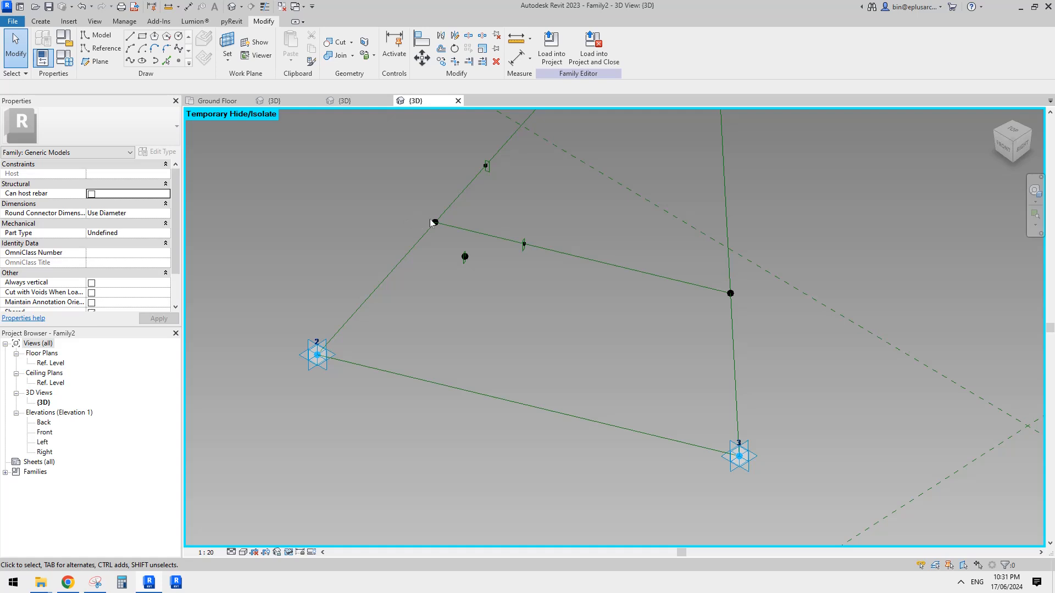
{"action": "scroll", "coordinate": [333, 348], "scroll_direction": "down", "scroll_amount": 2}
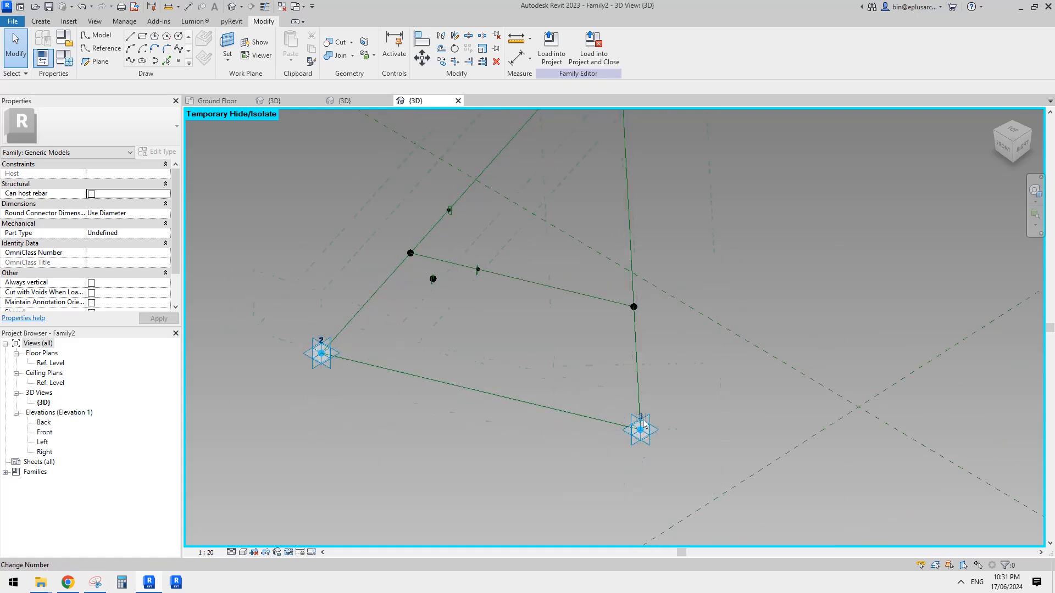
{"action": "left_click_drag", "start_coordinate": [416, 260], "coordinate": [417, 259]}
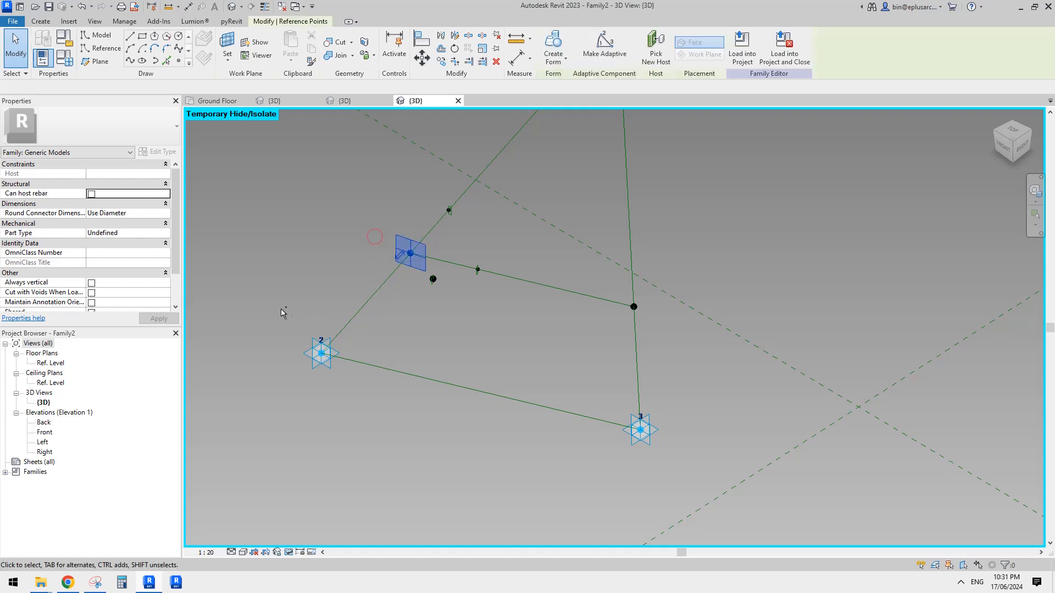
{"action": "left_click_drag", "start_coordinate": [287, 318], "coordinate": [353, 395], "text": "ctrl"}
{"action": "left_click", "coordinate": [460, 328]}
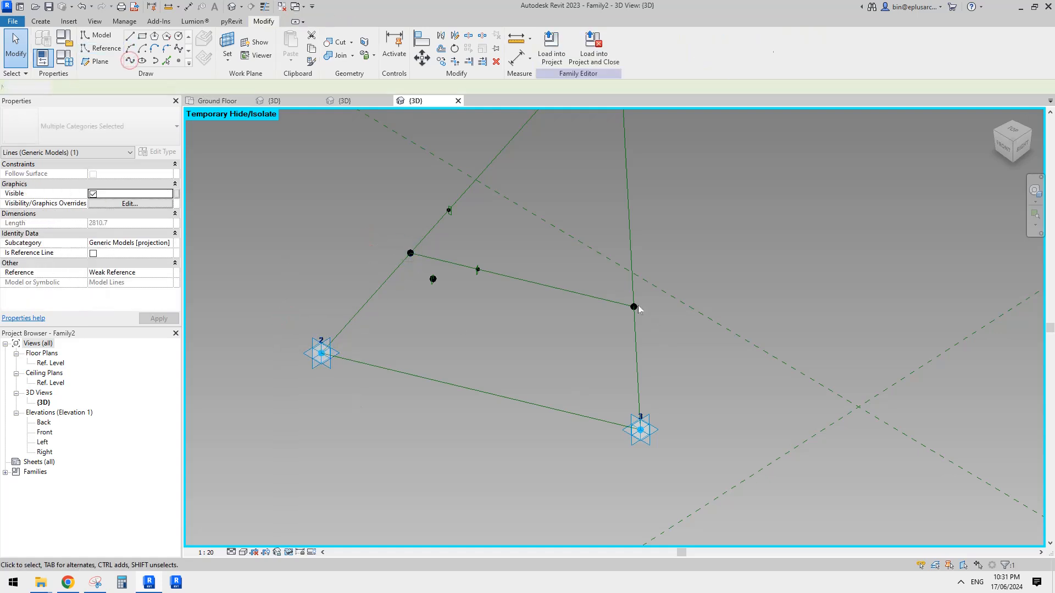
{"action": "left_click_drag", "start_coordinate": [609, 277], "coordinate": [697, 483]}
{"action": "left_click", "coordinate": [131, 64]}
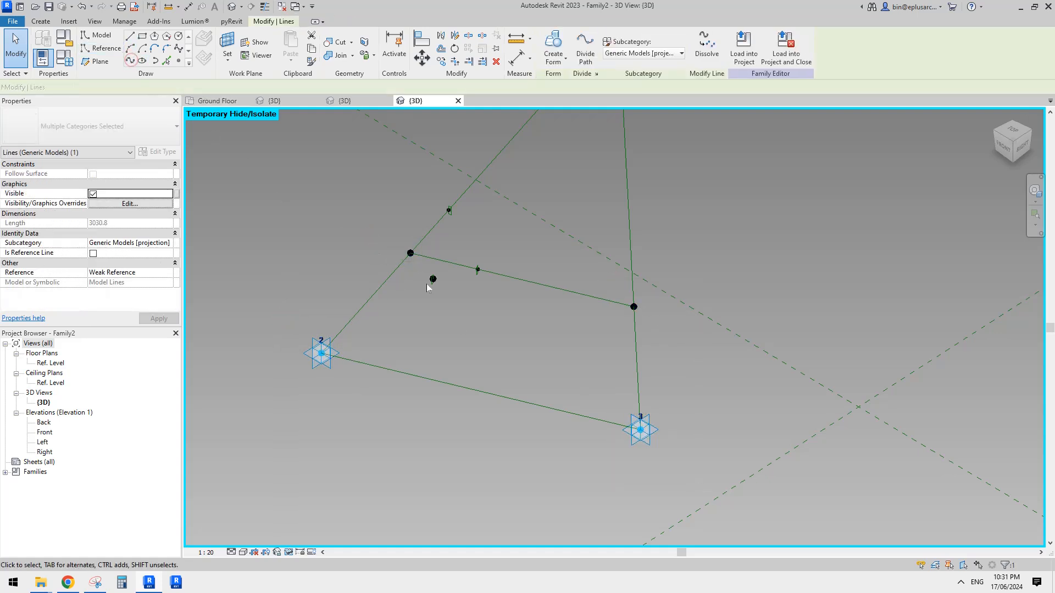
{"action": "left_click", "coordinate": [385, 280], "text": "ctrl"}
{"action": "left_click", "coordinate": [94, 254]}
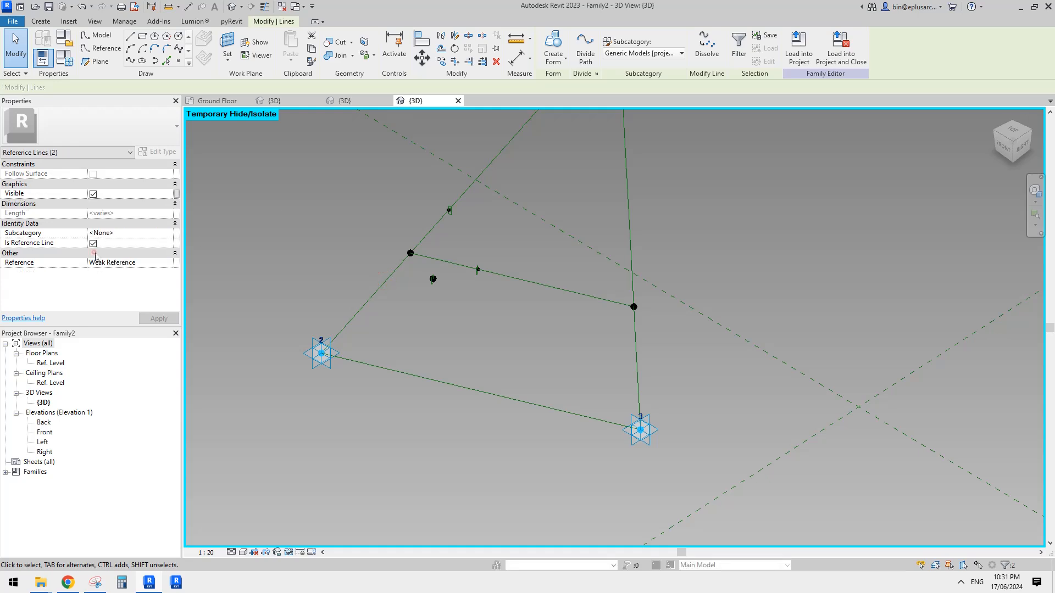
- Shorten the copied profile rectangle by repositioning its upper edge with a height dimension of 135
{"action": "left_click", "coordinate": [337, 175]}
{"action": "key", "text": "Tab"}
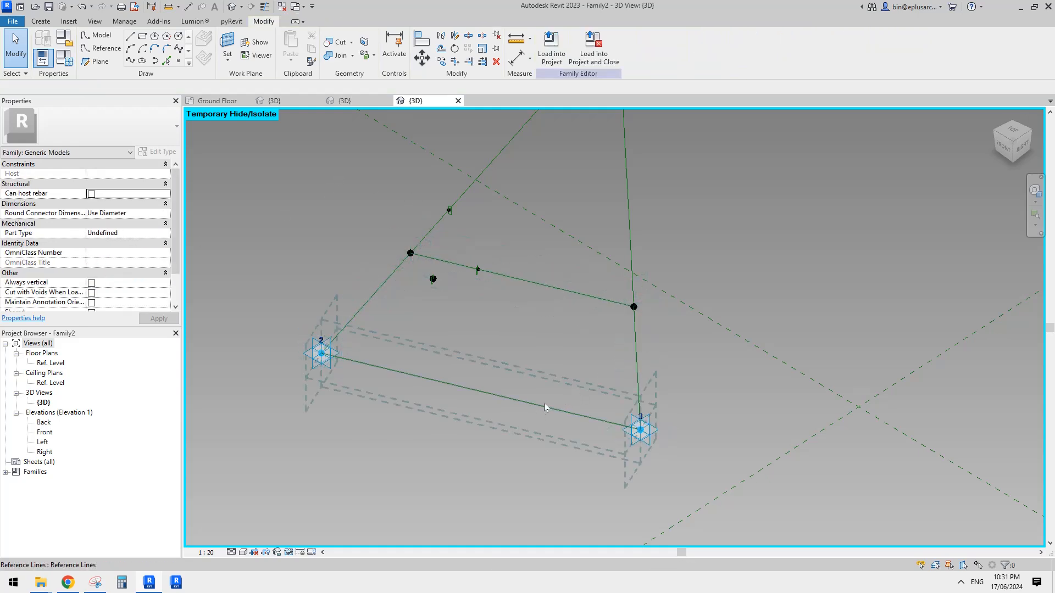
{"action": "scroll", "coordinate": [436, 287], "scroll_direction": "up", "scroll_amount": 5}
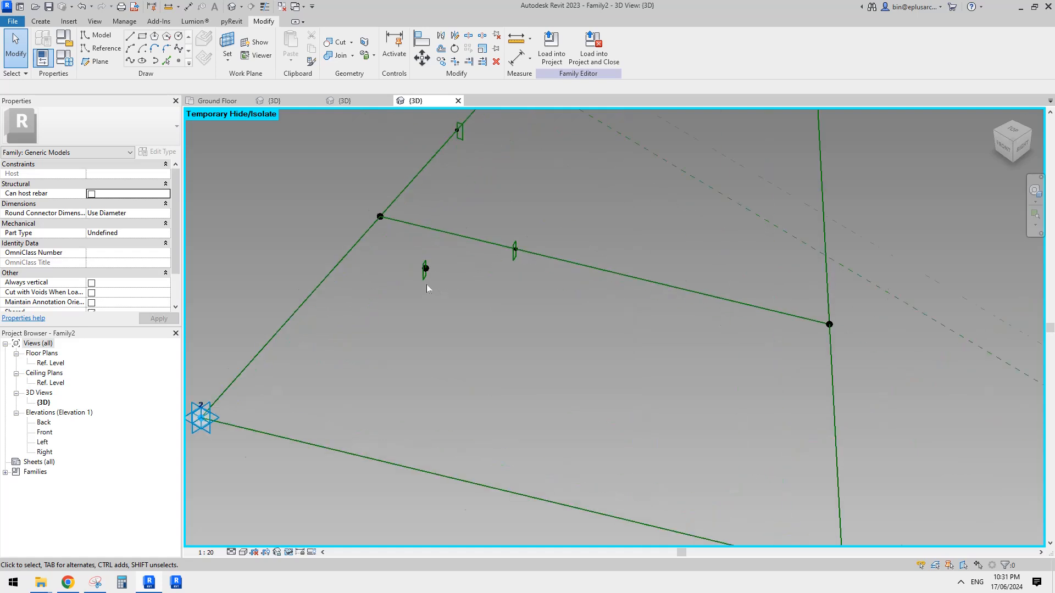
{"action": "middle_click_drag", "start_coordinate": [456, 285], "coordinate": [475, 235], "text": "shift"}
{"action": "left_click", "coordinate": [332, 224]}
{"action": "scroll", "coordinate": [474, 231], "scroll_direction": "up", "scroll_amount": 4}
{"action": "scroll", "coordinate": [473, 226], "scroll_direction": "up", "scroll_amount": 2}
{"action": "key", "text": "Escape"}
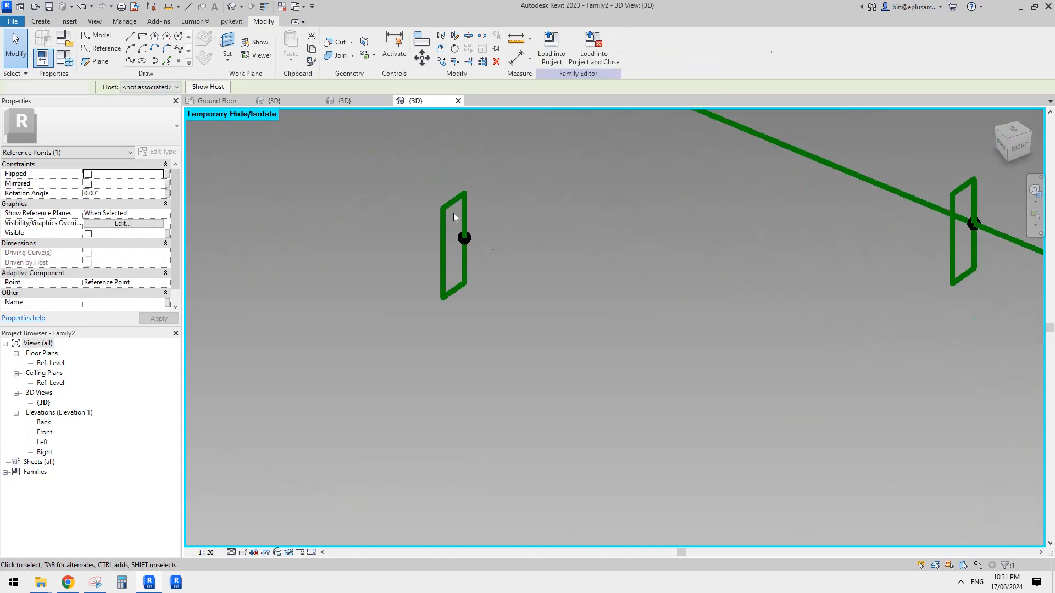
{"action": "left_click_drag", "start_coordinate": [419, 185], "coordinate": [490, 215]}
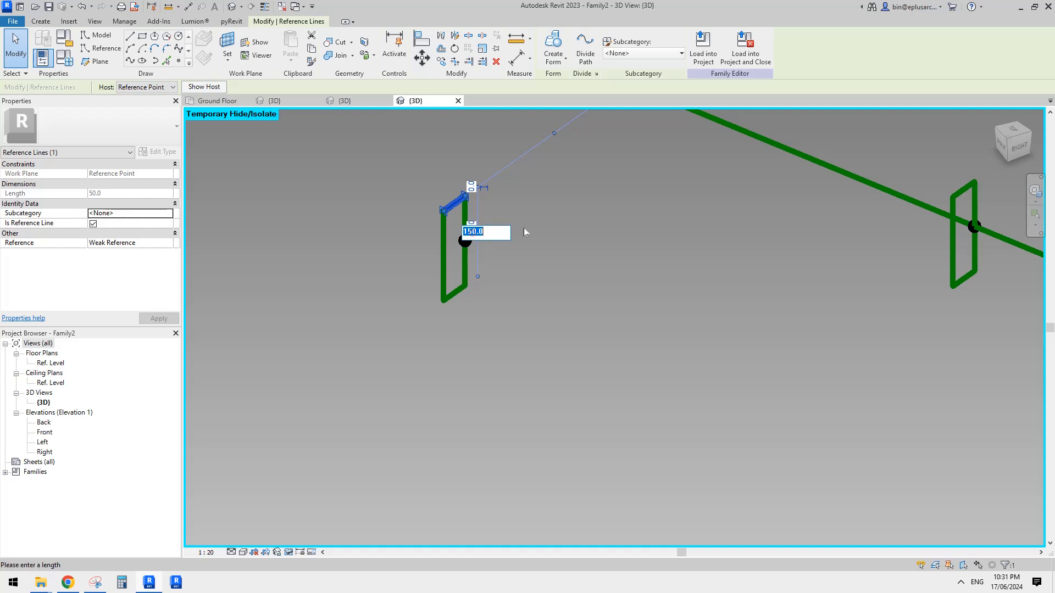
{"action": "mouse_move", "coordinate": [534, 235]}
{"action": "middle_mouse_down"}
{"action": "mouse_move", "coordinate": [529, 244]}
{"action": "mouse_move", "coordinate": [550, 247]}
{"action": "middle_mouse_up"}
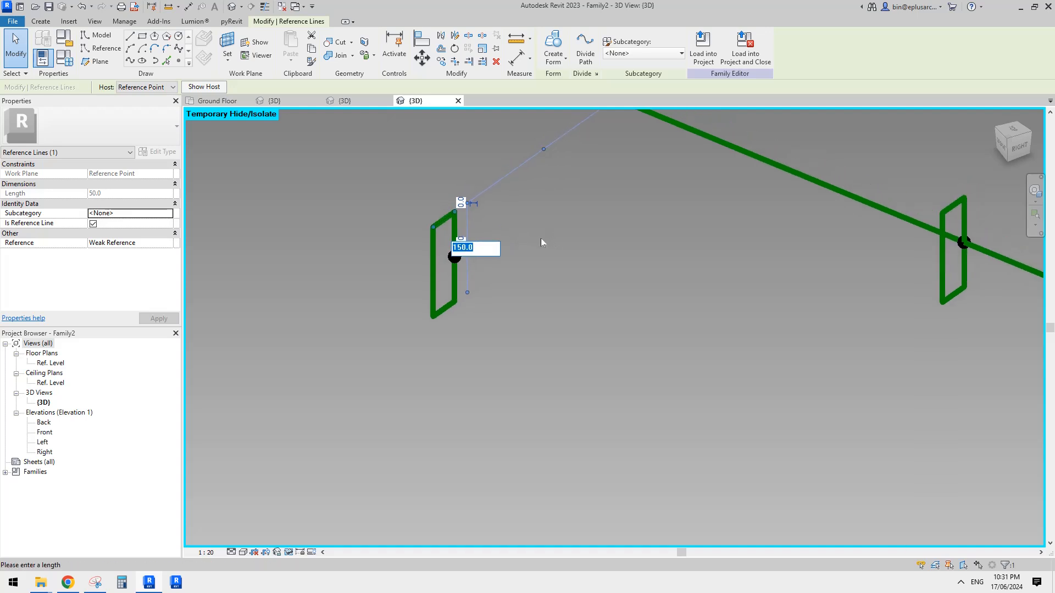
{"action": "type", "text": "135"}
{"action": "key", "text": "Return"}
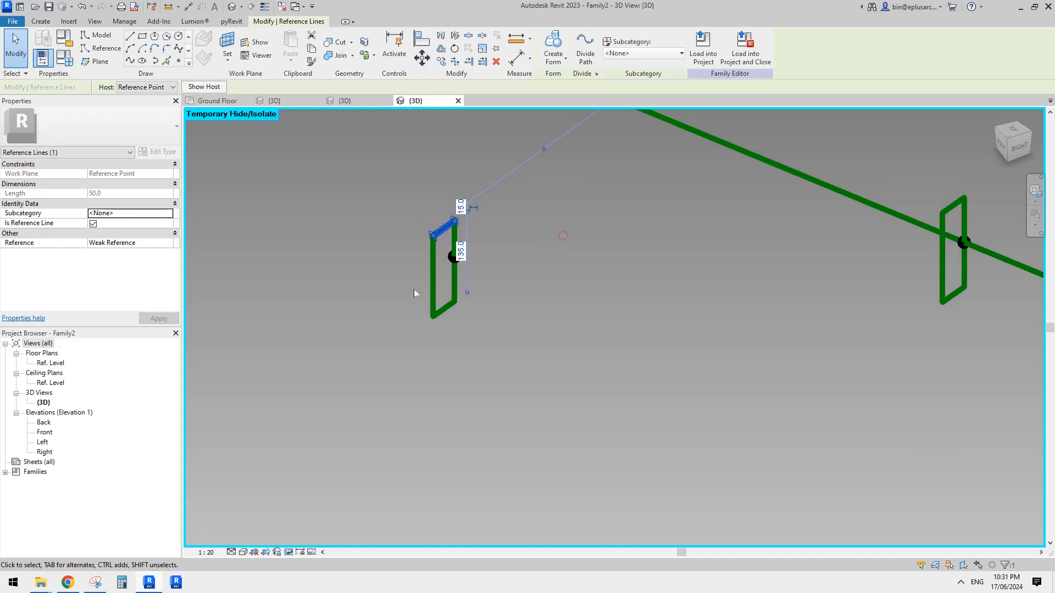
- Reposition the copied profile rectangle's lower edge with a height dimension of 120
{"action": "left_click_drag", "start_coordinate": [414, 289], "coordinate": [487, 330]}
{"action": "left_click", "coordinate": [414, 285]}
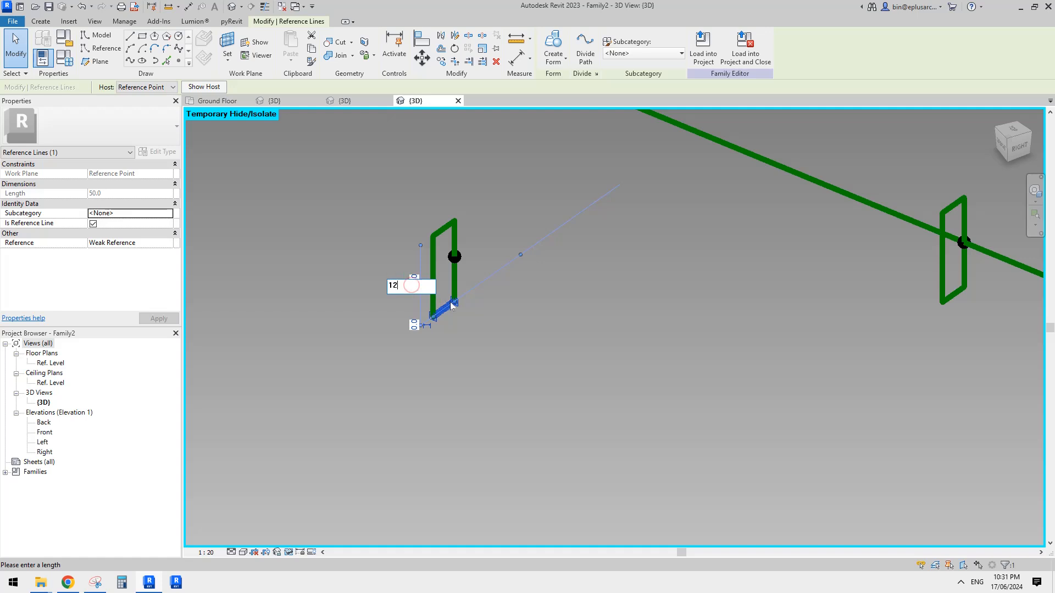
{"action": "type", "text": "120"}
{"action": "key", "text": "Return"}
{"action": "left_click", "coordinate": [556, 306]}
{"action": "scroll", "coordinate": [546, 260], "scroll_direction": "down", "scroll_amount": 2}
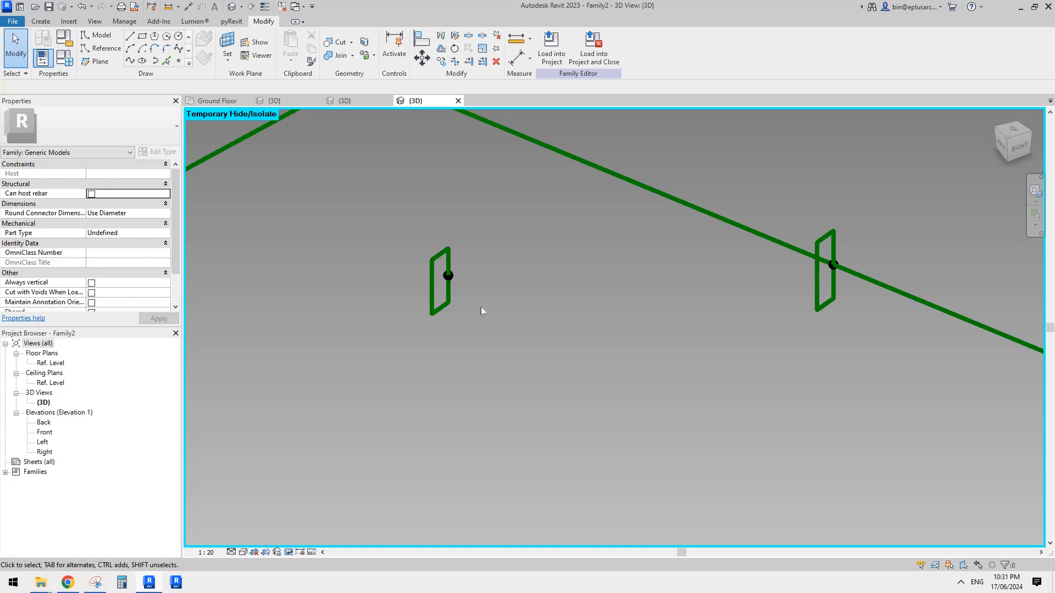
- Rehost the copied profile's reference point onto the crossbar reference line, beside the existing crossbar profile
{"action": "scroll", "coordinate": [457, 281], "scroll_direction": "up", "scroll_amount": 3}
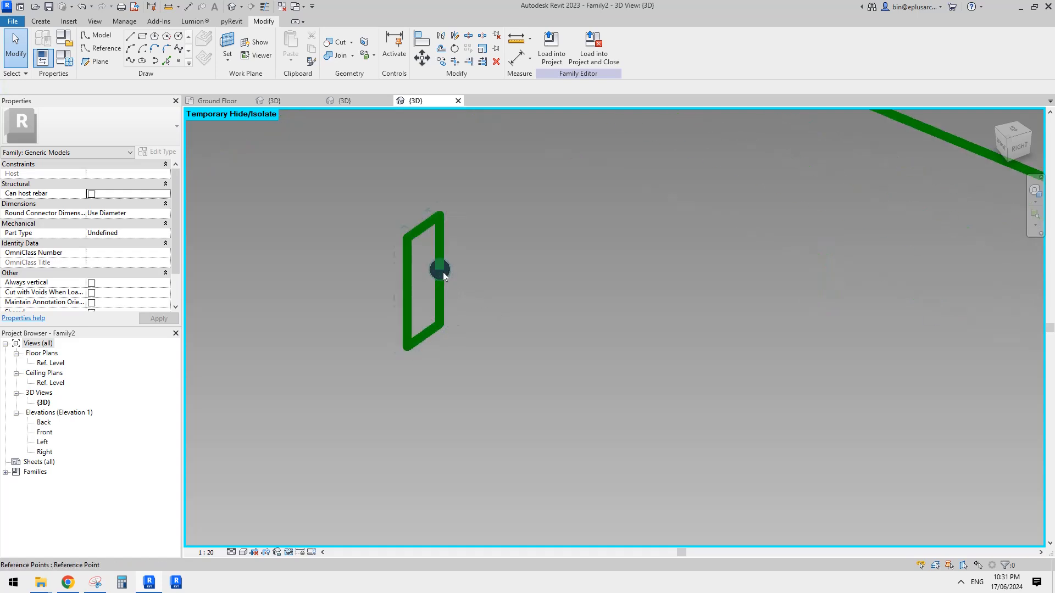
{"action": "scroll", "coordinate": [446, 279], "scroll_direction": "down", "scroll_amount": 4}
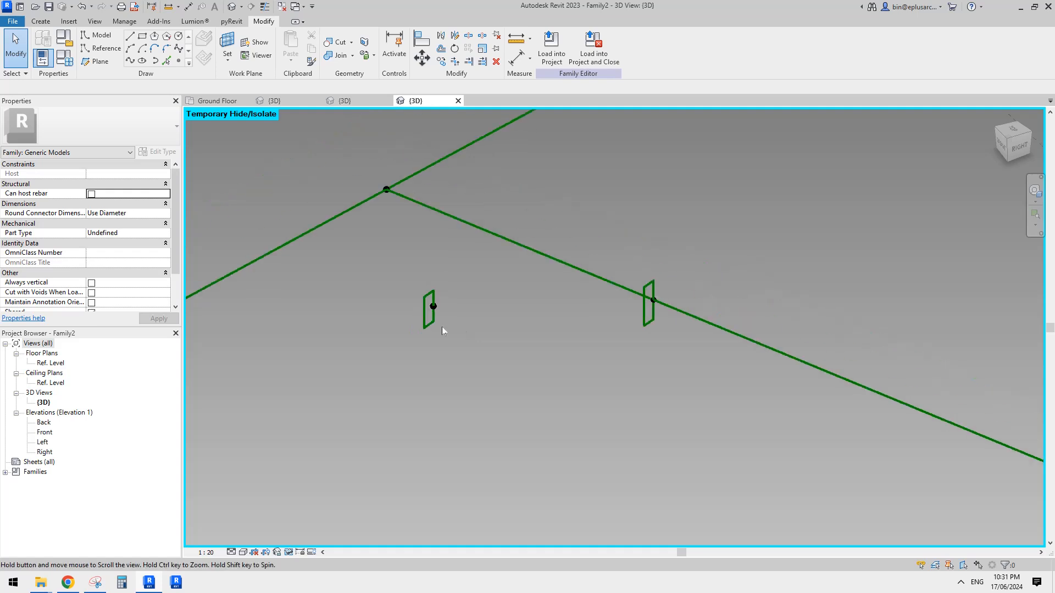
{"action": "scroll", "coordinate": [448, 313], "scroll_direction": "up", "scroll_amount": 3}
{"action": "left_click", "coordinate": [457, 300]}
{"action": "scroll", "coordinate": [509, 288], "scroll_direction": "down", "scroll_amount": 1}
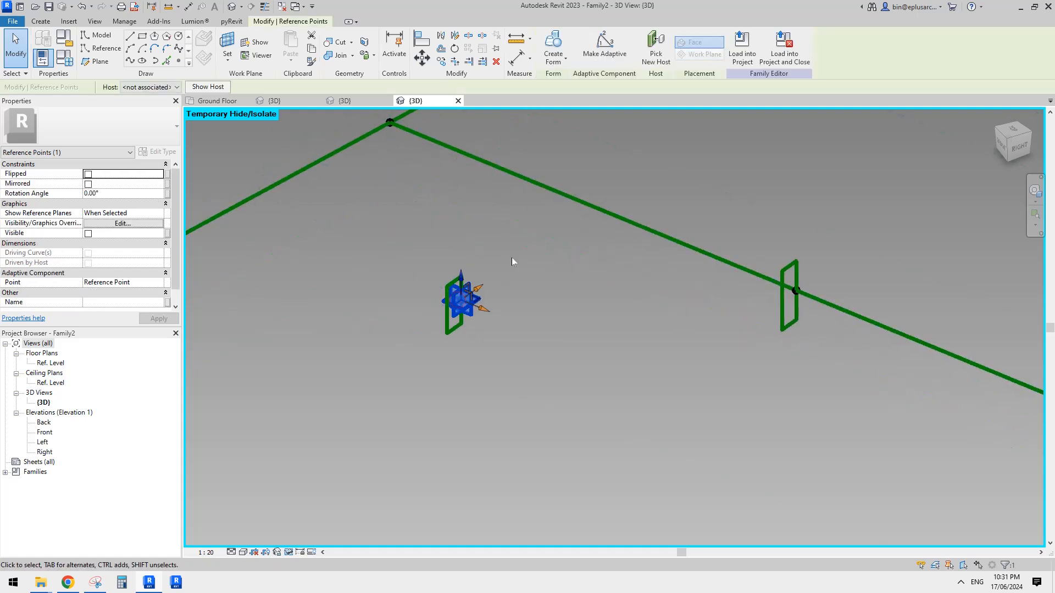
{"action": "left_click", "coordinate": [656, 47]}
{"action": "middle_click_drag", "start_coordinate": [359, 204], "coordinate": [558, 188]}
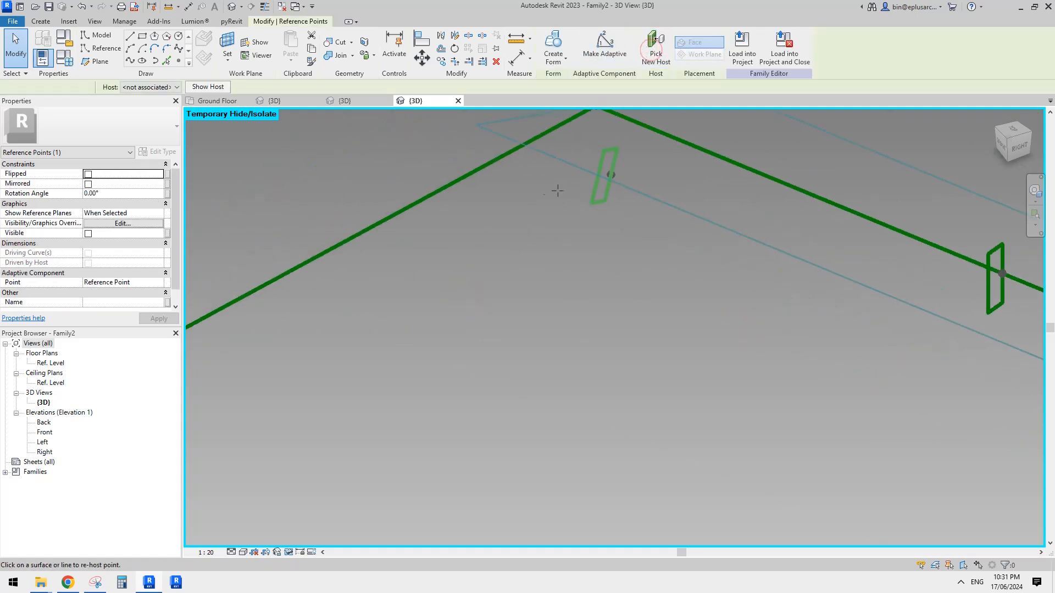
{"action": "scroll", "coordinate": [556, 188], "scroll_direction": "down", "scroll_amount": 1}
{"action": "scroll", "coordinate": [548, 186], "scroll_direction": "down", "scroll_amount": 1}
{"action": "left_click", "coordinate": [701, 188]}
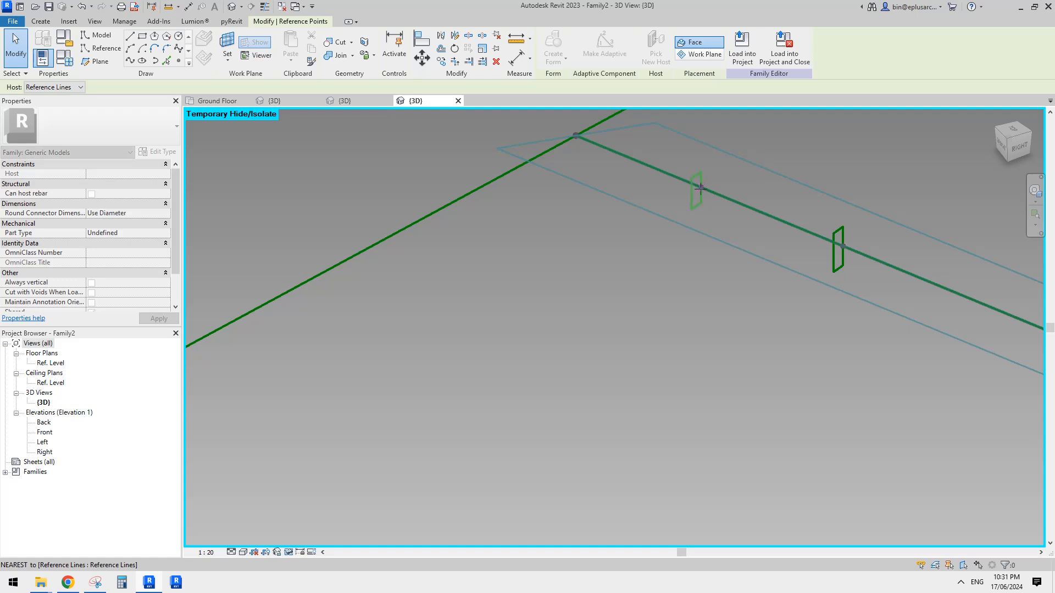
{"action": "middle_click_drag", "start_coordinate": [712, 199], "coordinate": [483, 229]}
{"action": "scroll", "coordinate": [473, 229], "scroll_direction": "up", "scroll_amount": 3}
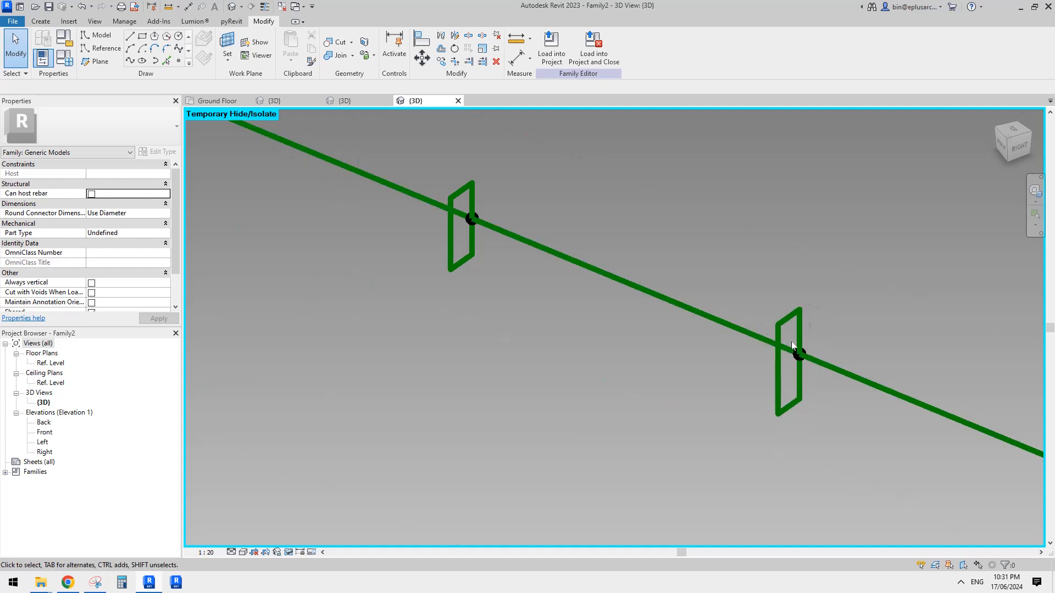
- Move the rehosted rectangle's four reference lines from its side midpoint at the host point toward the inside of the lower panel opening
{"action": "left_click", "coordinate": [476, 245]}
{"action": "middle_click_drag", "start_coordinate": [490, 248], "coordinate": [488, 251]}
{"action": "key", "text": "m"}
{"action": "key", "text": "v"}
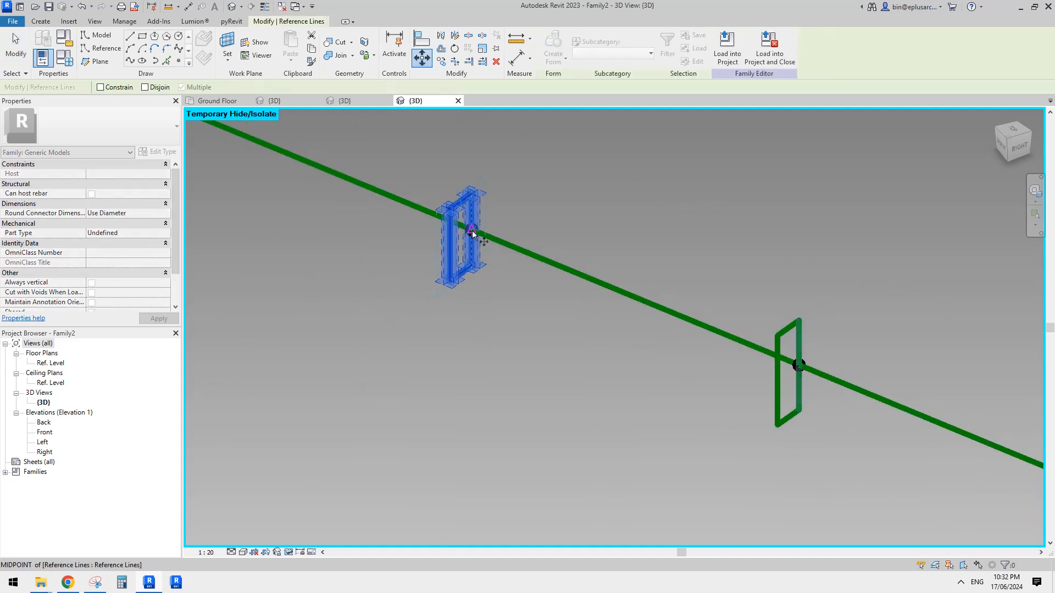
{"action": "left_click", "coordinate": [471, 231]}
{"action": "left_click", "coordinate": [452, 249]}
{"action": "scroll", "coordinate": [470, 283], "scroll_direction": "down", "scroll_amount": 3}
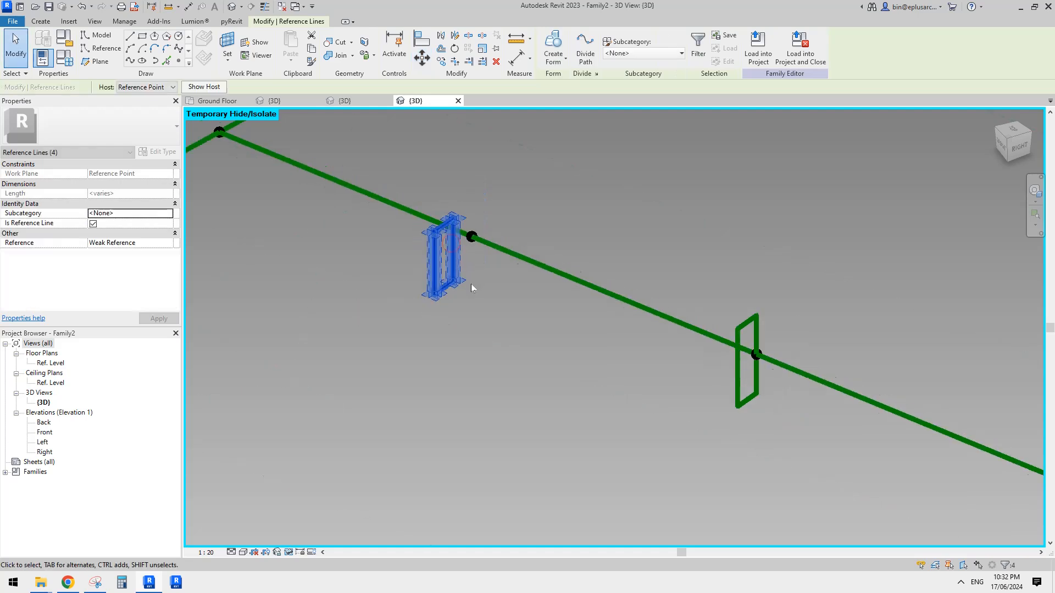
{"action": "key", "text": "Escape"}
- Create a solid form from the small rectangle and the closed loop of reference lines around the lower panel opening
{"action": "scroll", "coordinate": [467, 285], "scroll_direction": "down", "scroll_amount": 5}
{"action": "middle_click_drag", "start_coordinate": [479, 298], "coordinate": [514, 268]}
{"action": "key", "text": "Tab"}
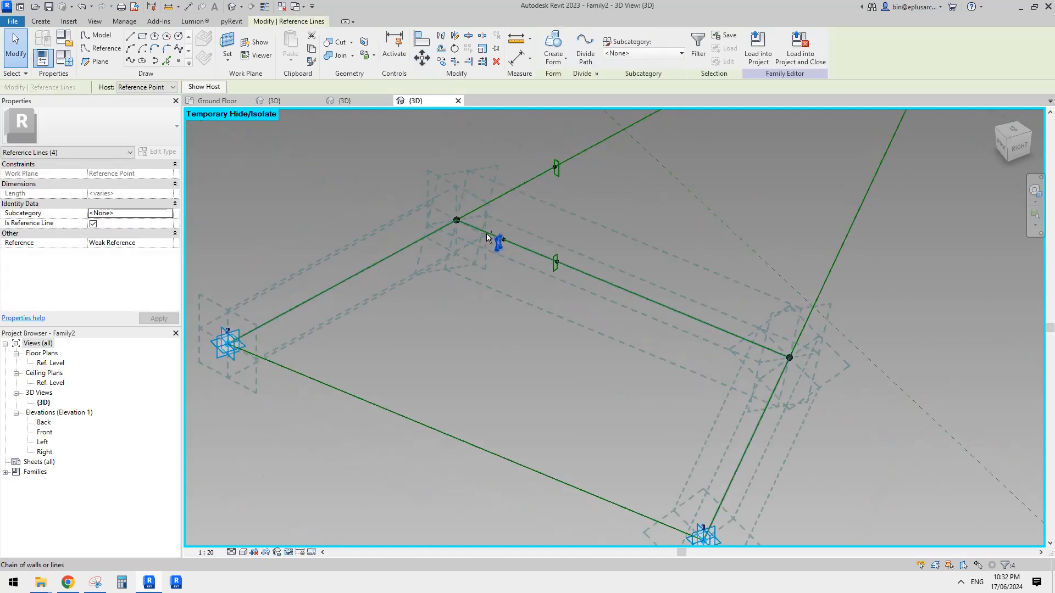
{"action": "left_click", "coordinate": [477, 228]}
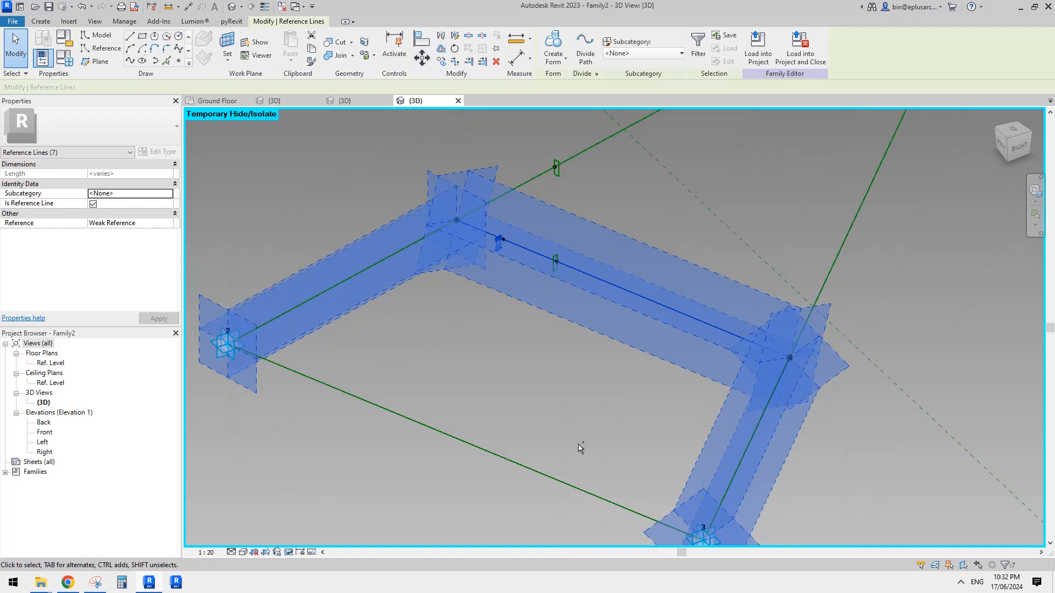
{"action": "left_click", "coordinate": [528, 467], "text": "ctrl"}
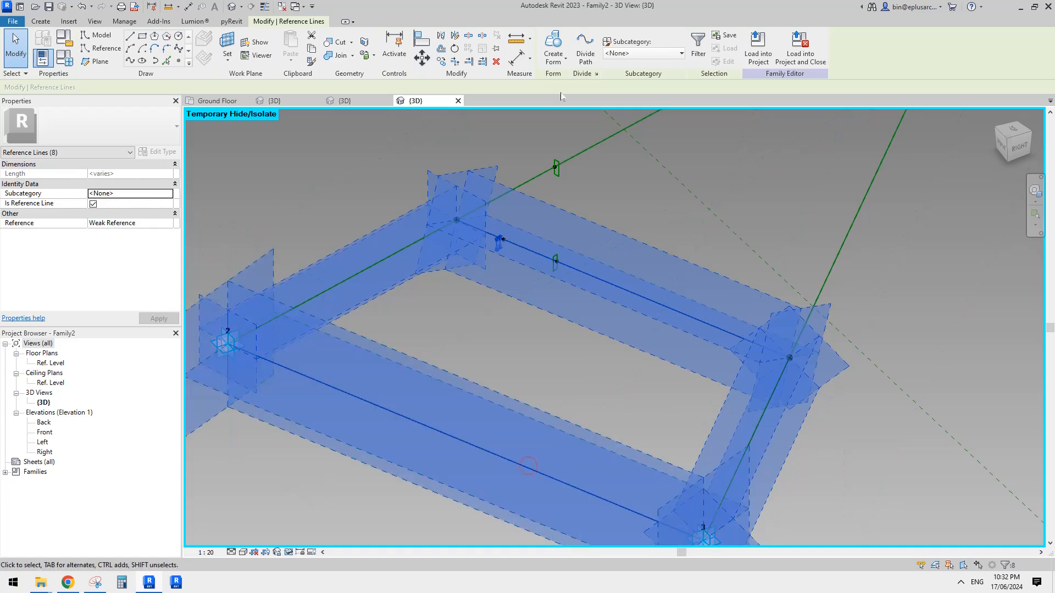
{"action": "left_click", "coordinate": [553, 44]}
{"action": "left_click", "coordinate": [657, 235]}
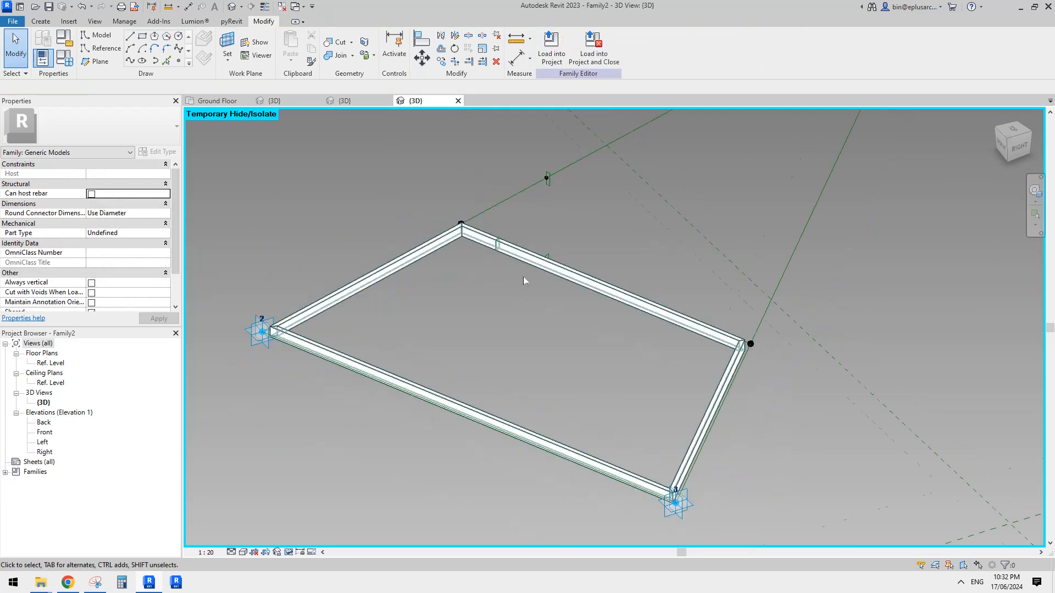
- Reset the temporary hide so the outer frame and crossbar forms are displayed with the new inner frame
{"action": "middle_click_drag", "start_coordinate": [523, 277], "coordinate": [591, 307], "text": "shift"}
{"action": "key", "text": "r"}
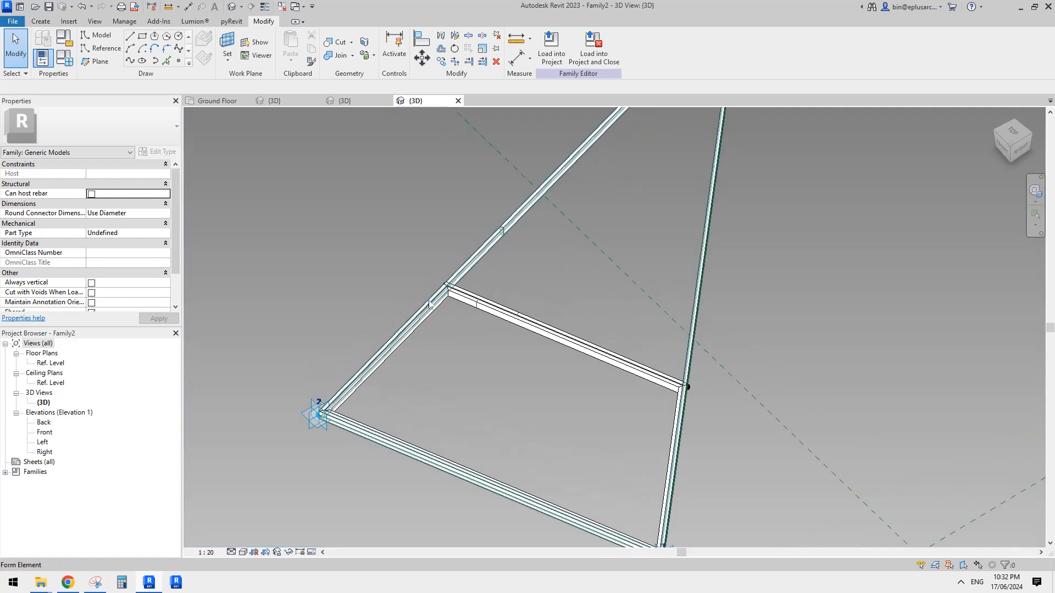
{"action": "scroll", "coordinate": [406, 335], "scroll_direction": "up", "scroll_amount": 3}
{"action": "middle_click_drag", "start_coordinate": [505, 211], "coordinate": [471, 195]}
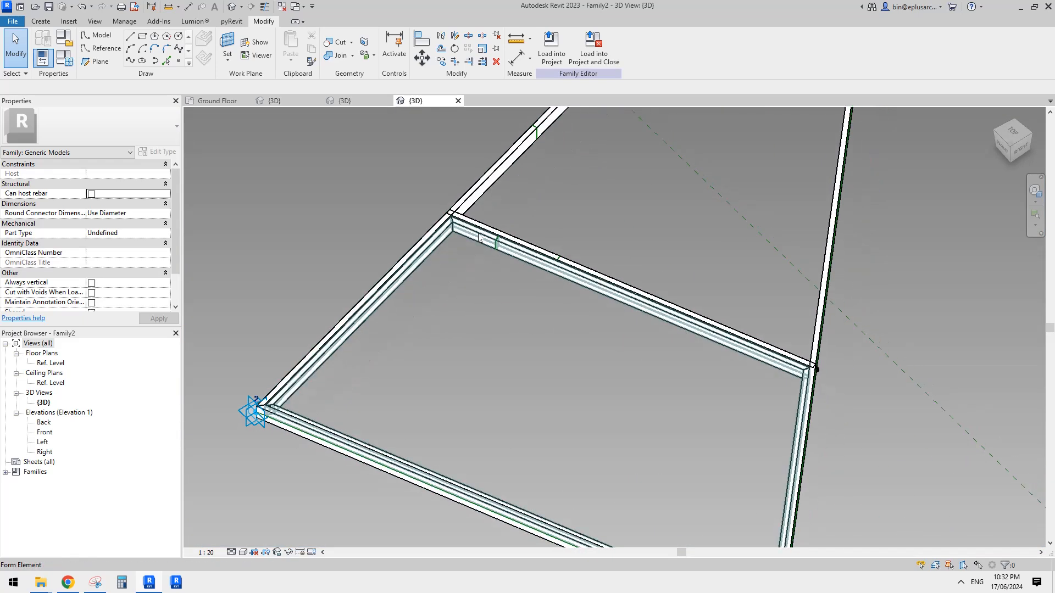
- Join the geometry of the triangular outer frame and the crossbar
{"action": "left_click", "coordinate": [470, 193]}
{"action": "scroll", "coordinate": [493, 223], "scroll_direction": "up", "scroll_amount": 2}
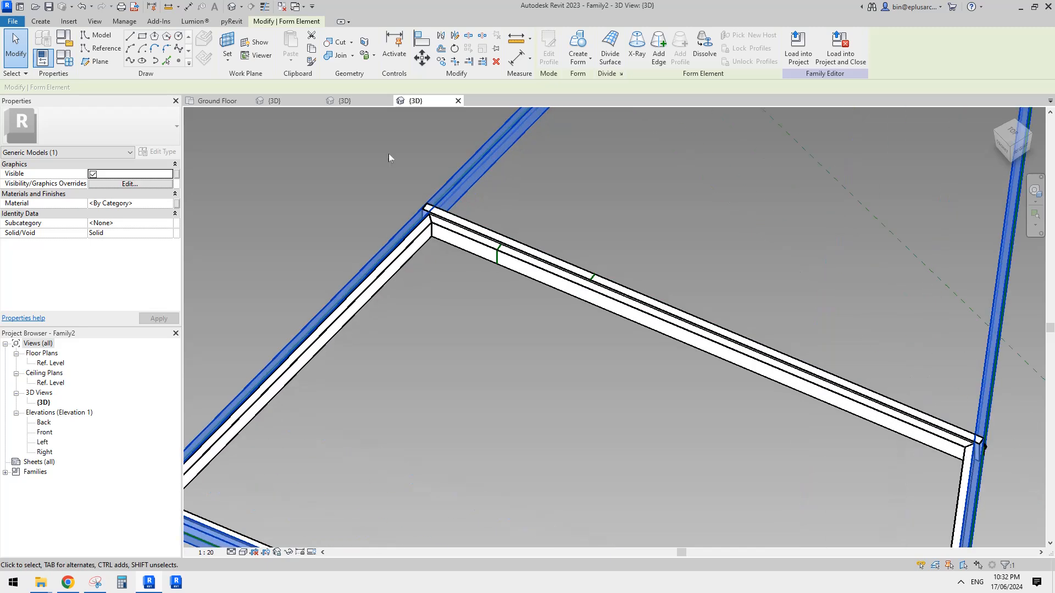
{"action": "left_click", "coordinate": [337, 56]}
{"action": "left_click", "coordinate": [463, 186]}
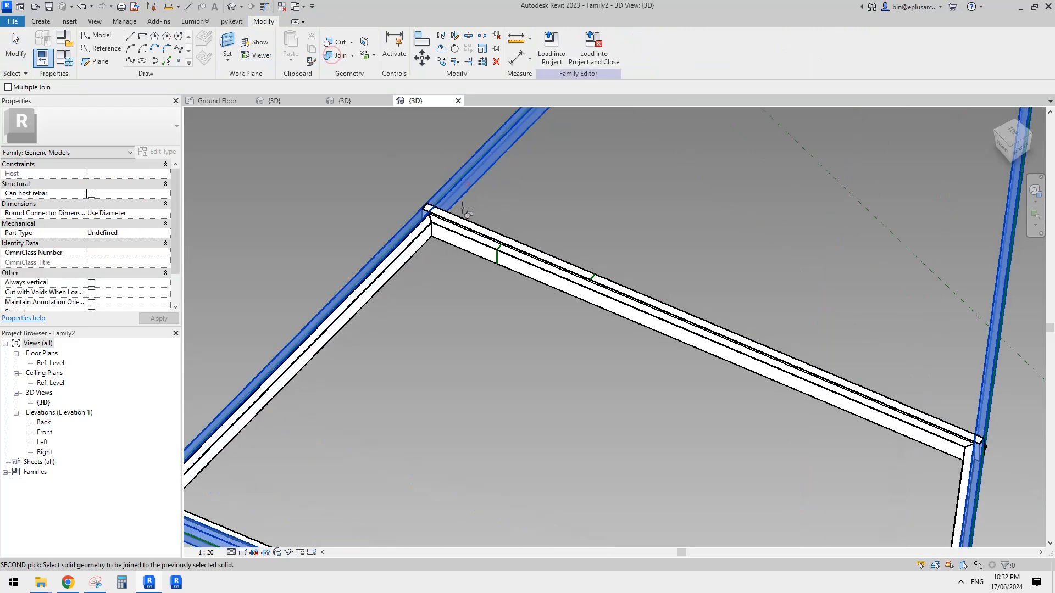
{"action": "left_click", "coordinate": [456, 218]}
{"action": "scroll", "coordinate": [512, 130], "scroll_direction": "down", "scroll_amount": 1}
{"action": "middle_click_drag", "start_coordinate": [585, 182], "coordinate": [549, 189]}
{"action": "middle_click_drag", "start_coordinate": [444, 201], "coordinate": [459, 217]}
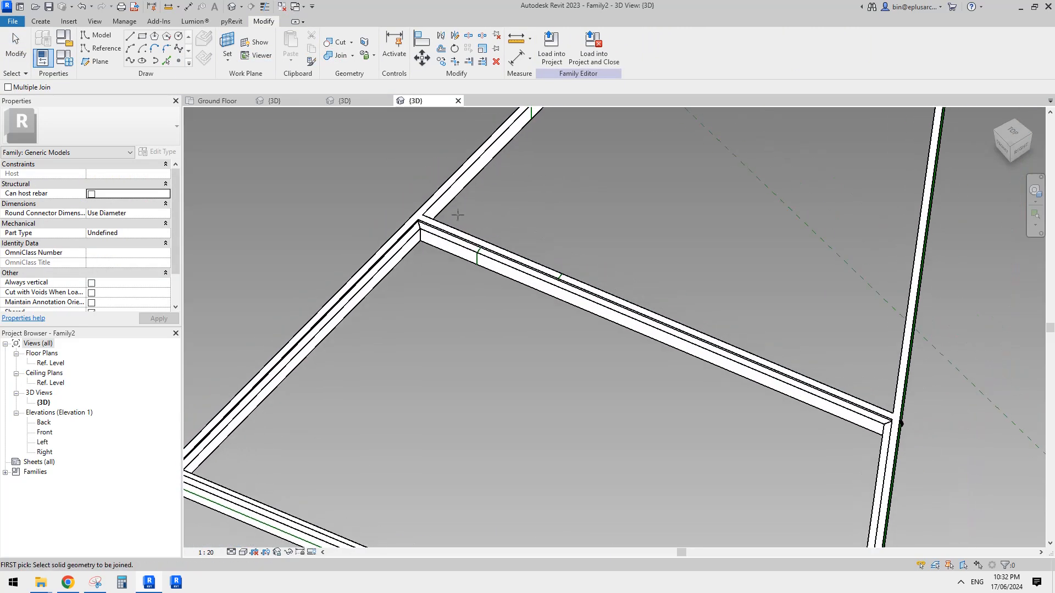
{"action": "key", "text": "Escape"}
- Select the outer frame and crossbar forms together and create a new material for them
{"action": "left_click", "coordinate": [436, 207]}
{"action": "scroll", "coordinate": [440, 221], "scroll_direction": "up", "scroll_amount": 4}
{"action": "left_click", "coordinate": [441, 224], "text": "ctrl"}
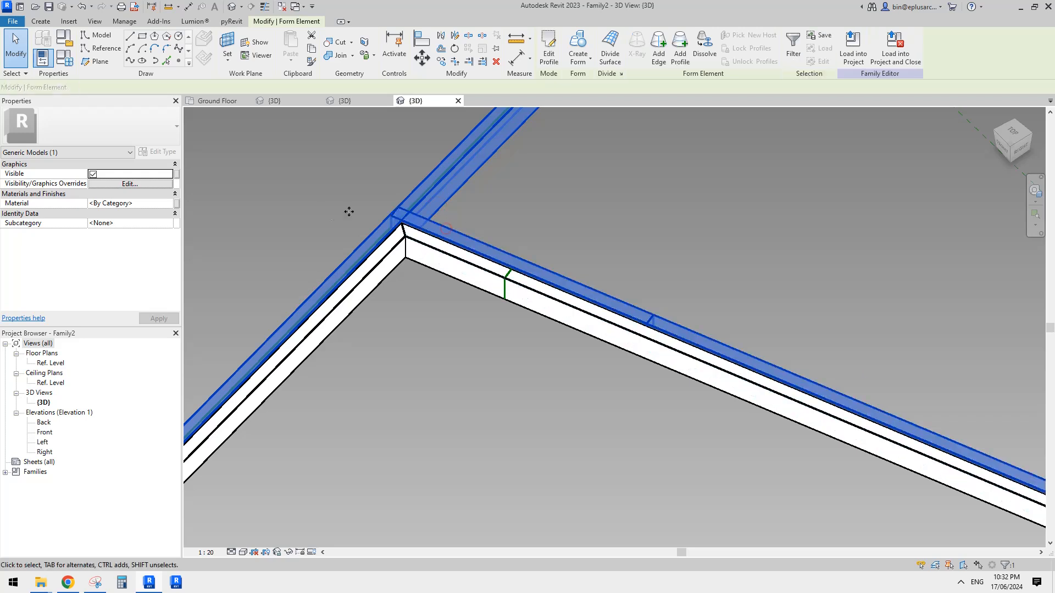
{"action": "left_click", "coordinate": [159, 204]}
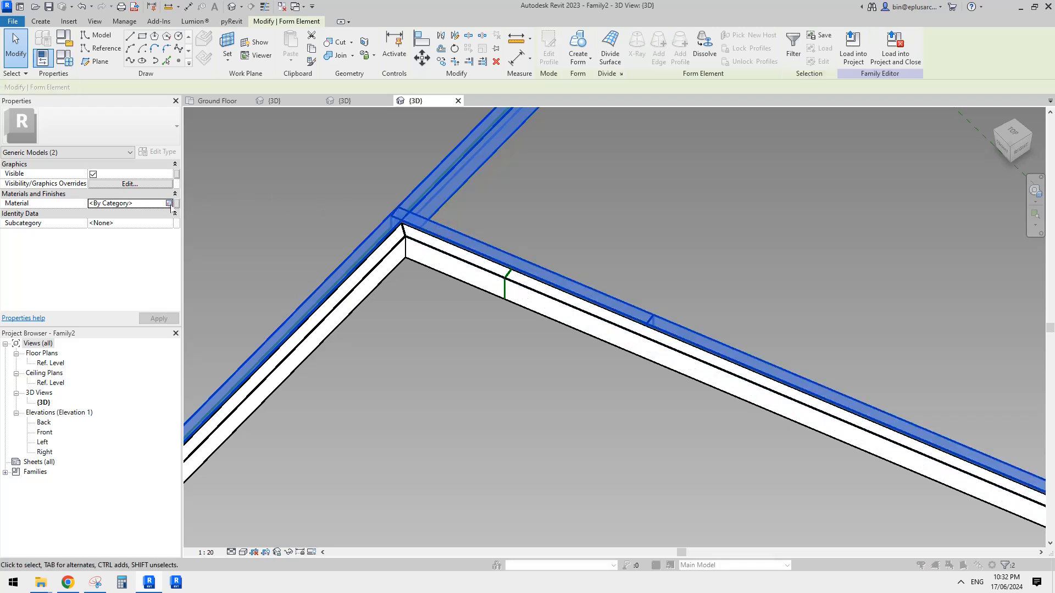
{"action": "left_click", "coordinate": [176, 203]}
{"action": "left_click_drag", "start_coordinate": [545, 131], "coordinate": [502, 129]}
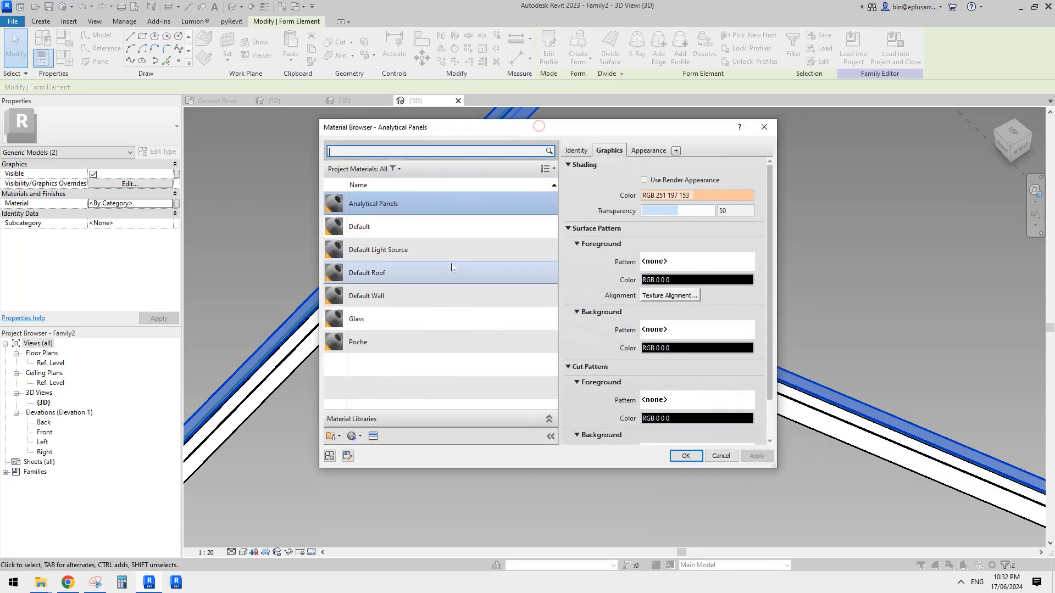
{"action": "left_click", "coordinate": [352, 435]}
{"action": "left_click", "coordinate": [375, 450]}
- Set the new material's shading color to RGB 128 128 128 and assign it to the outer frame and crossbar
{"action": "right_click", "coordinate": [373, 269]}
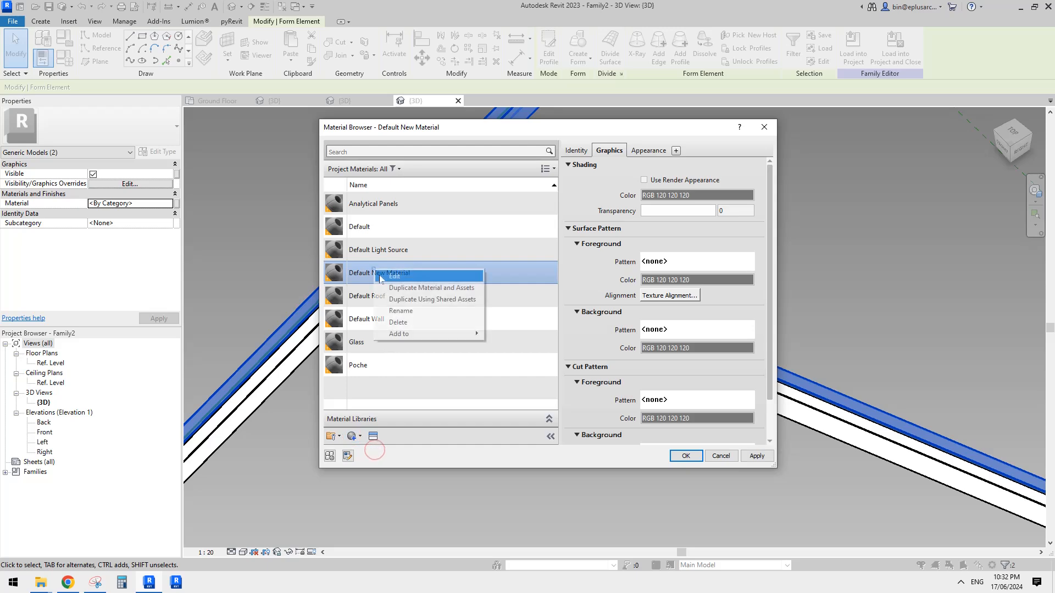
{"action": "left_click", "coordinate": [361, 272]}
{"action": "left_click", "coordinate": [661, 197]}
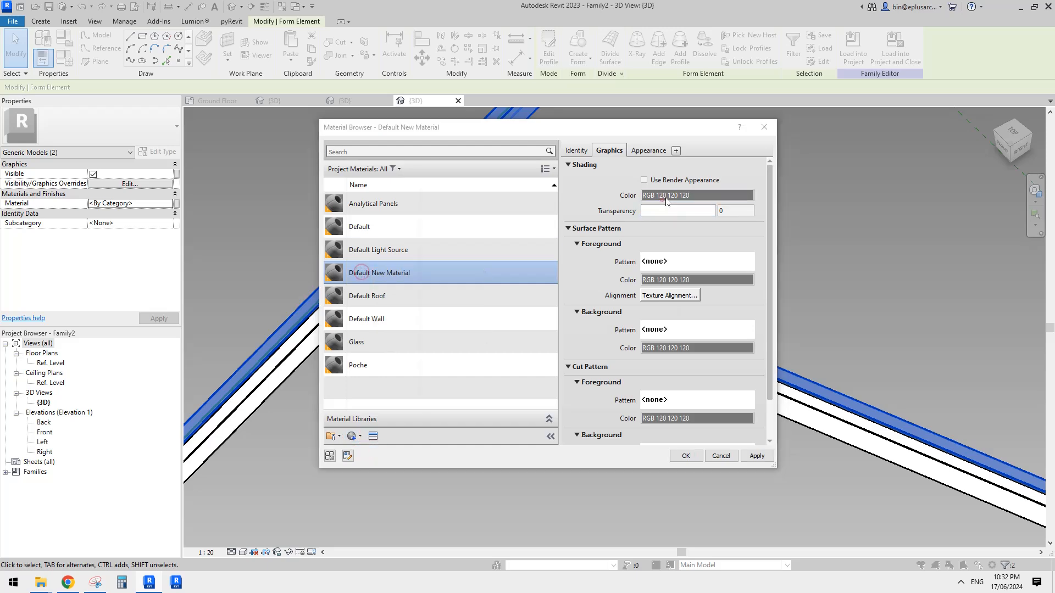
{"action": "left_click", "coordinate": [584, 394]}
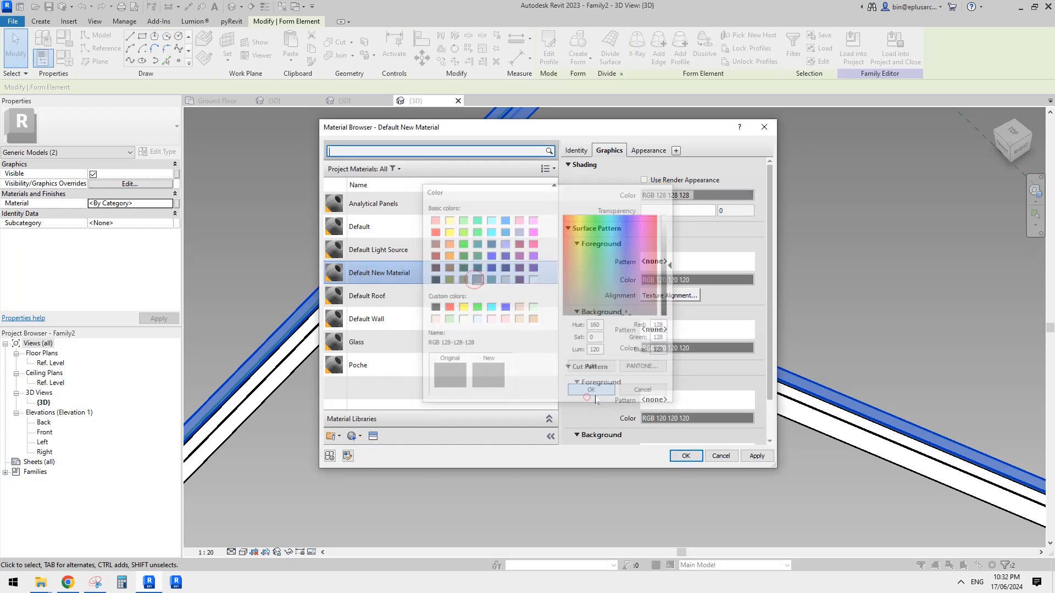
{"action": "left_click", "coordinate": [686, 455]}
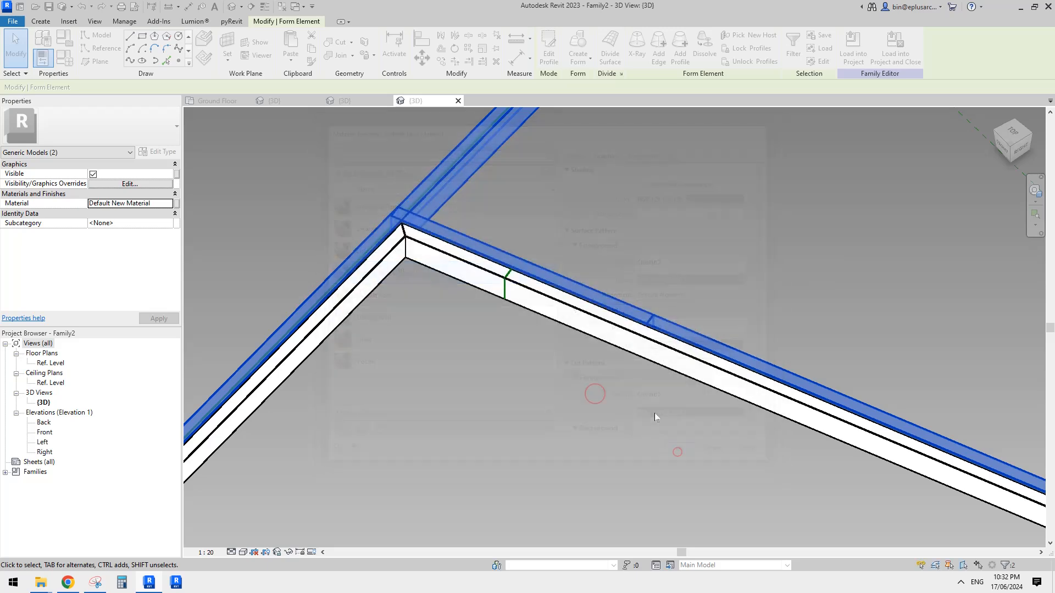
- Select the inner frame form and create another new material for it
{"action": "left_click", "coordinate": [467, 269]}
{"action": "left_click", "coordinate": [169, 203]}
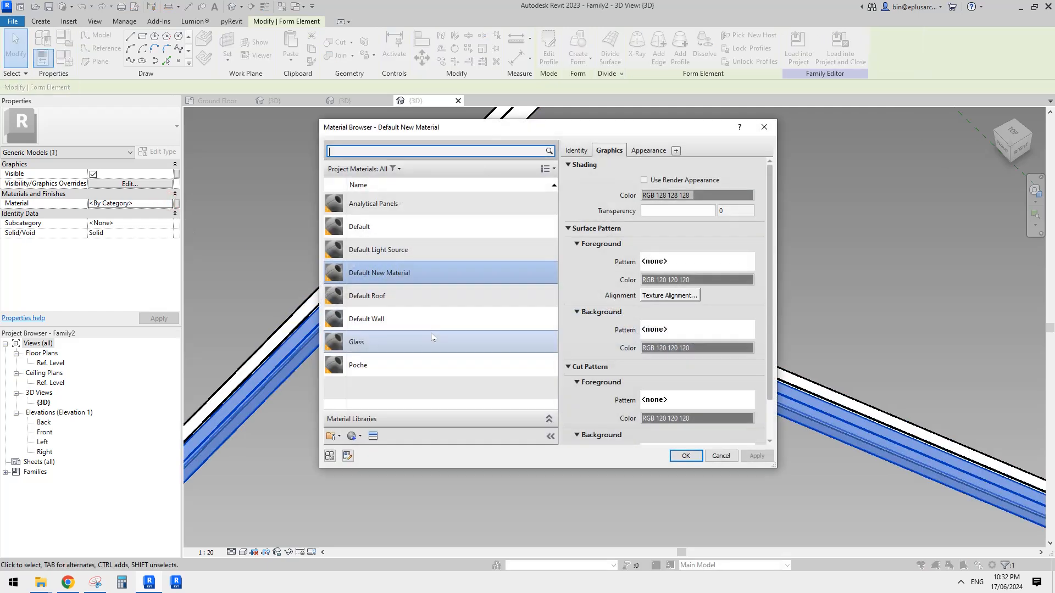
{"action": "left_click", "coordinate": [354, 435]}
{"action": "left_click", "coordinate": [380, 450]}
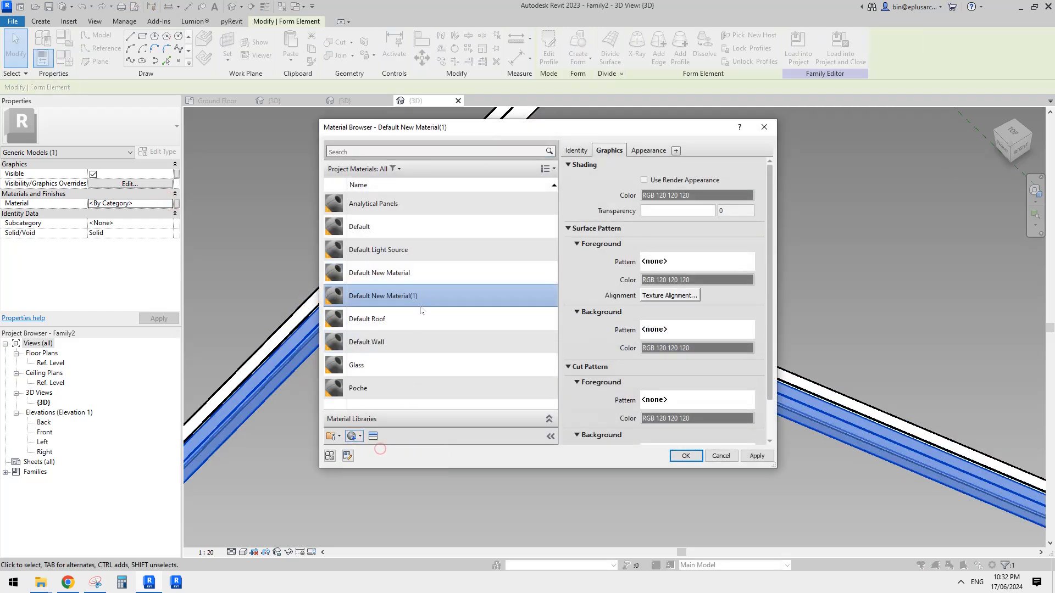
- Set the inner frame material's shading color to white, RGB 255 255 255, and assign it to the form
{"action": "left_click", "coordinate": [680, 196]}
{"action": "left_click", "coordinate": [502, 280]}
{"action": "left_click", "coordinate": [534, 280]}
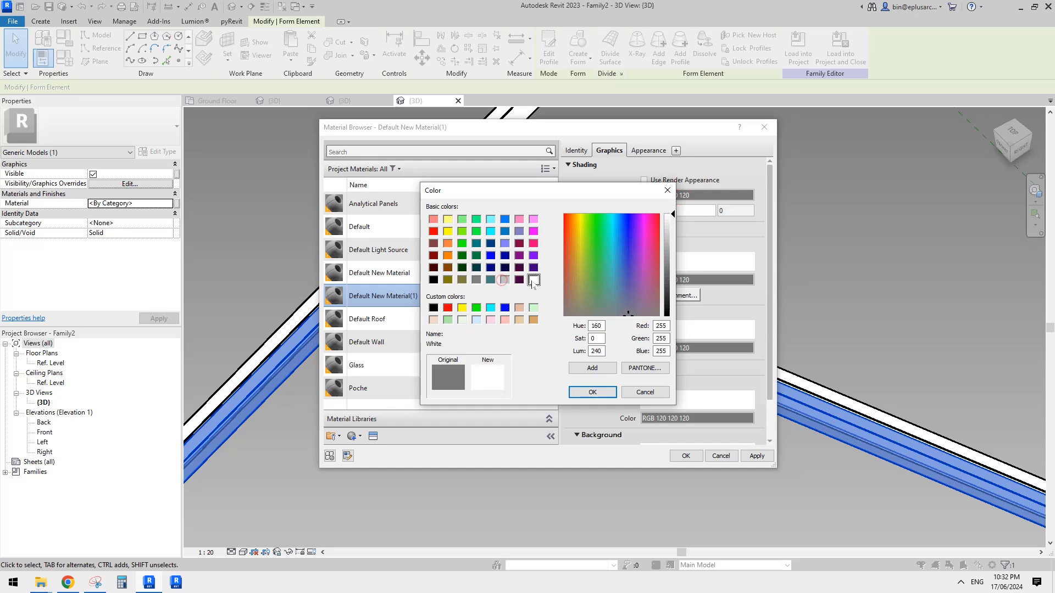
{"action": "left_click", "coordinate": [592, 392]}
{"action": "left_click", "coordinate": [686, 455]}
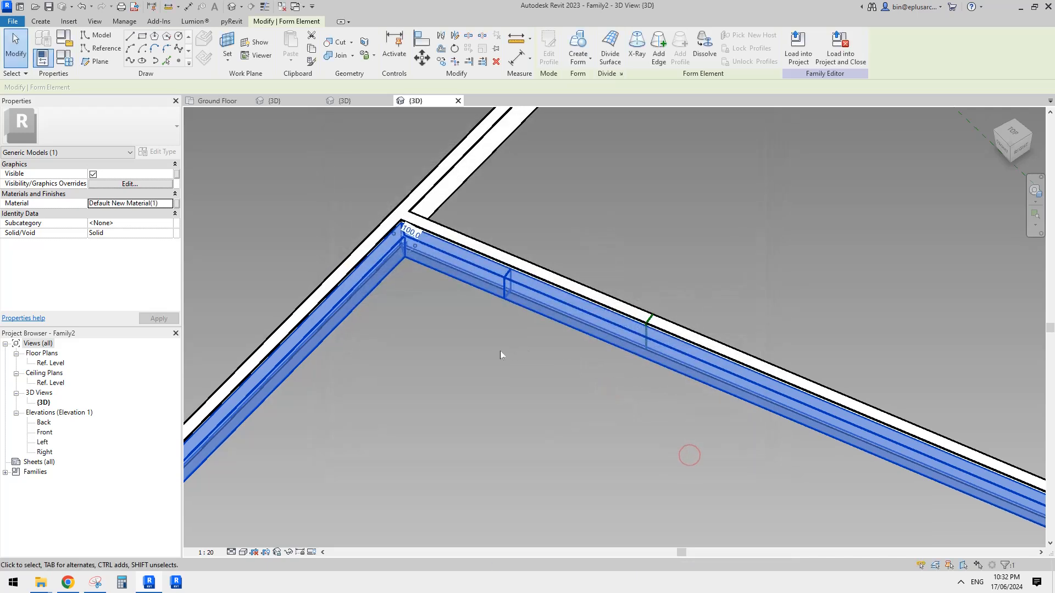
{"action": "left_click", "coordinate": [500, 381]}
- Temporarily hide the inner frame form in the 3D view
{"action": "scroll", "coordinate": [500, 381], "scroll_direction": "down", "scroll_amount": 3}
{"action": "mouse_move", "coordinate": [483, 348]}
{"action": "middle_mouse_down", "text": "shift"}
{"action": "mouse_move", "coordinate": [461, 294]}
{"action": "mouse_move", "coordinate": [459, 306]}
{"action": "mouse_move", "coordinate": [443, 285]}
{"action": "mouse_move", "coordinate": [502, 355]}
{"action": "mouse_move", "coordinate": [509, 304]}
{"action": "mouse_move", "coordinate": [550, 363]}
{"action": "mouse_move", "coordinate": [562, 360]}
{"action": "mouse_move", "coordinate": [529, 341]}
{"action": "mouse_move", "coordinate": [503, 346]}
{"action": "mouse_move", "coordinate": [499, 334]}
{"action": "middle_mouse_up", "text": "shift"}
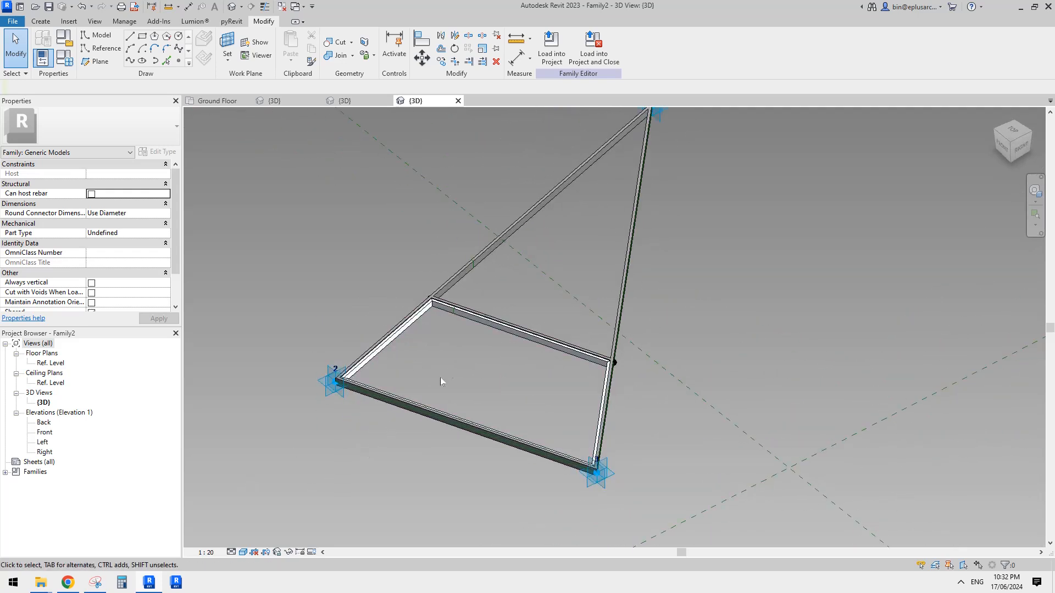
{"action": "middle_click_drag", "start_coordinate": [440, 378], "coordinate": [430, 365]}
{"action": "scroll", "coordinate": [502, 295], "scroll_direction": "up", "scroll_amount": 5}
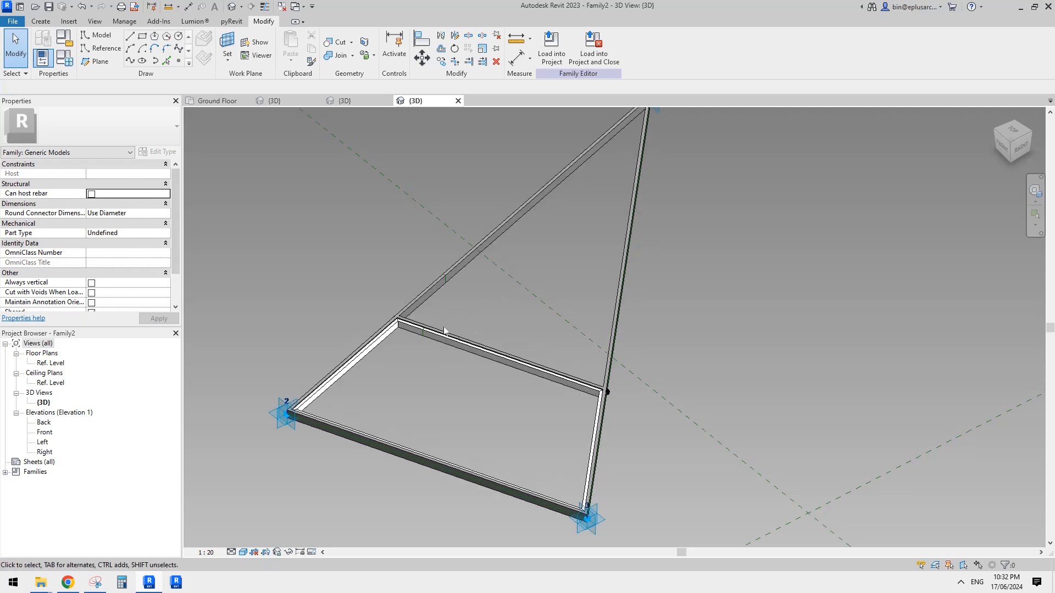
{"action": "left_click", "coordinate": [394, 329]}
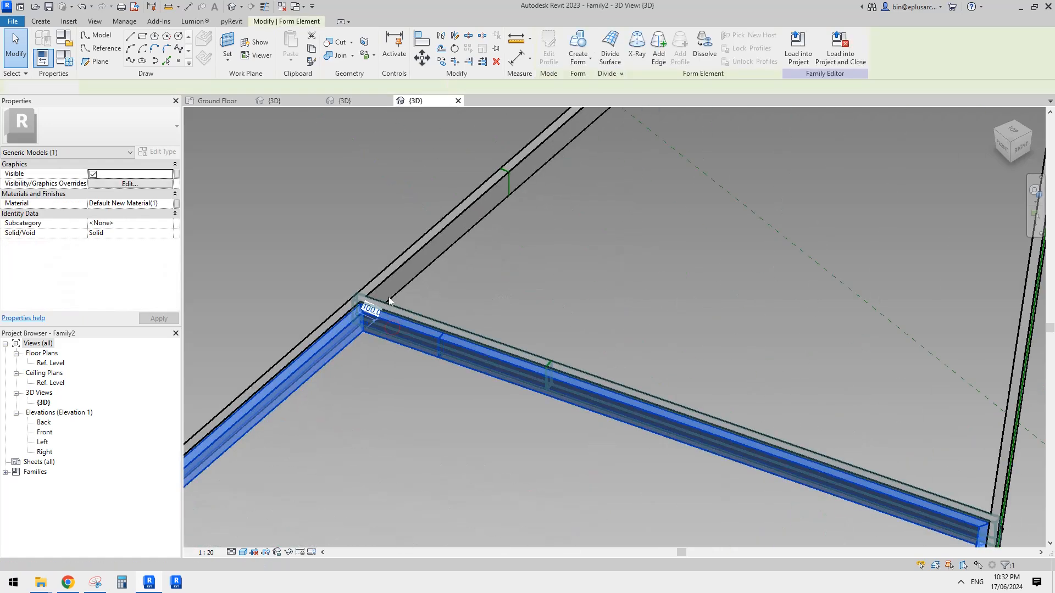
{"action": "key", "text": "h"}
{"action": "key", "text": "h"}
- Temporarily hide the outer frame and crossbar forms so only the reference lines and profiles are left
{"action": "left_click", "coordinate": [393, 285]}
{"action": "key", "text": "Escape"}
{"action": "left_click", "coordinate": [401, 319]}
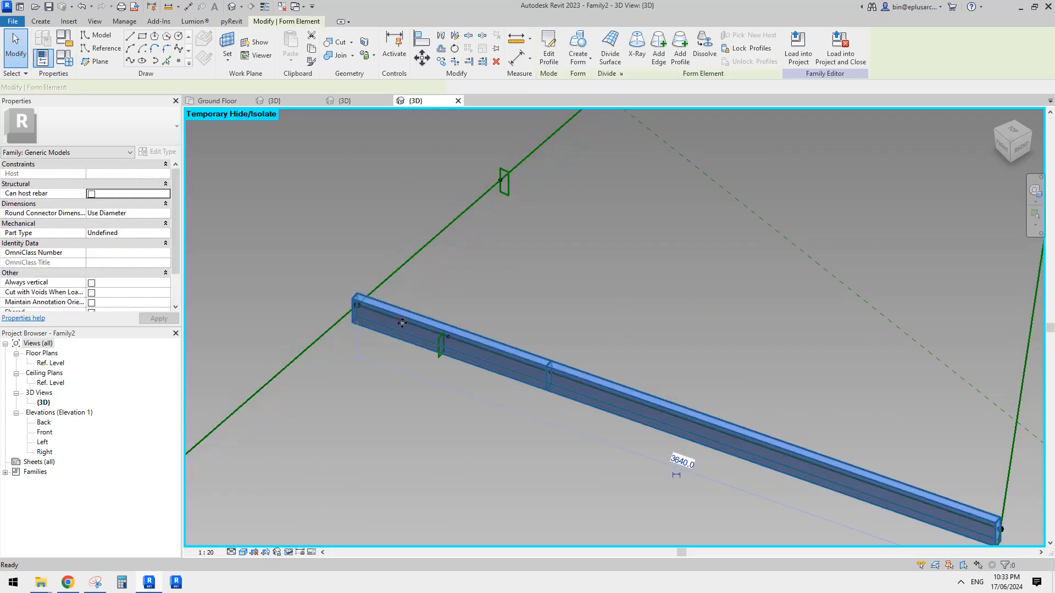
{"action": "key", "text": "Escape"}
{"action": "left_click", "coordinate": [415, 318]}
{"action": "key", "text": "h"}
{"action": "key", "text": "h"}
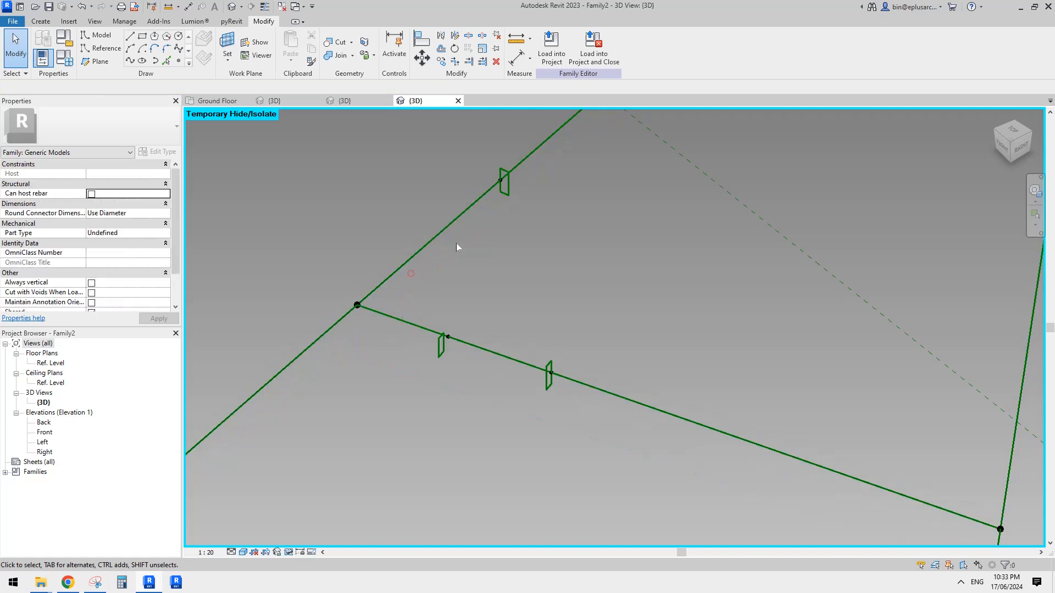
- Create a solid form from the three reference lines joining adaptive points 1, 2 and 3
{"action": "scroll", "coordinate": [416, 269], "scroll_direction": "down", "scroll_amount": 2}
{"action": "left_click", "coordinate": [415, 262]}
{"action": "scroll", "coordinate": [424, 288], "scroll_direction": "down", "scroll_amount": 3}
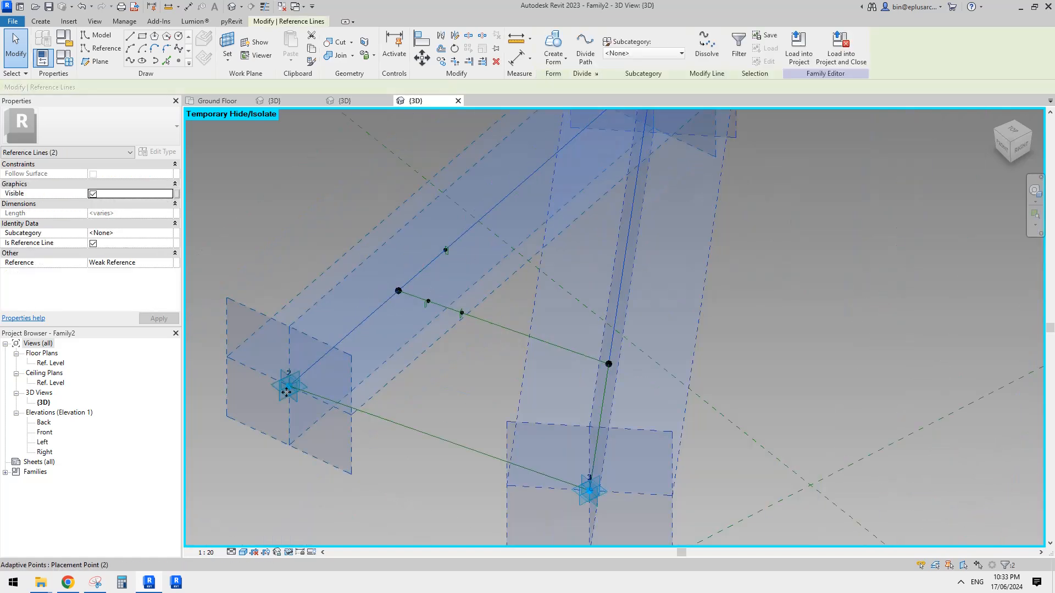
{"action": "middle_click_drag", "start_coordinate": [512, 180], "coordinate": [494, 208]}
{"action": "scroll", "coordinate": [395, 357], "scroll_direction": "down", "scroll_amount": 3}
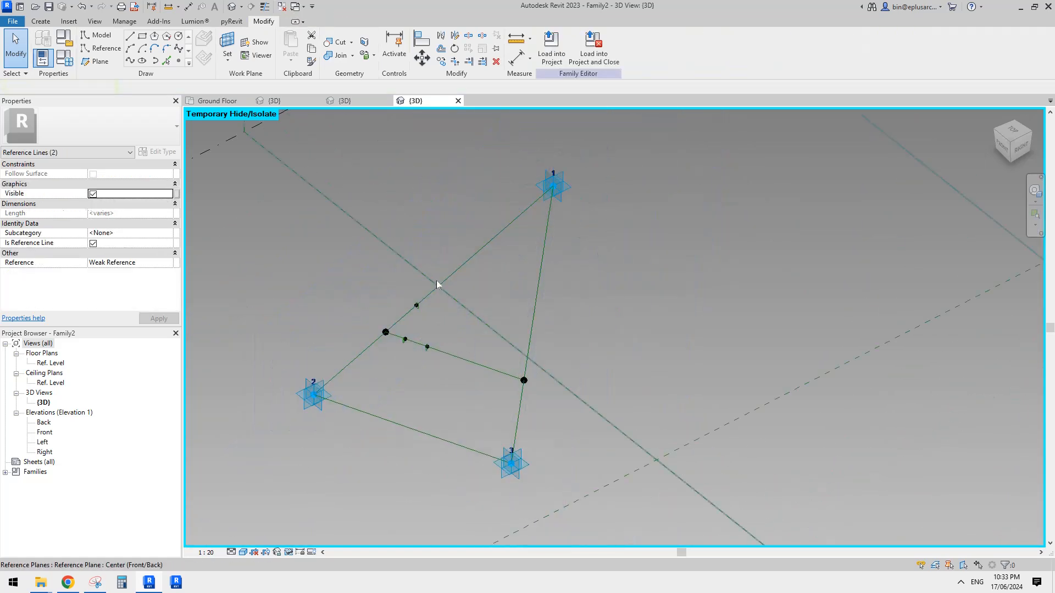
{"action": "left_click", "coordinate": [412, 432], "text": "ctrl"}
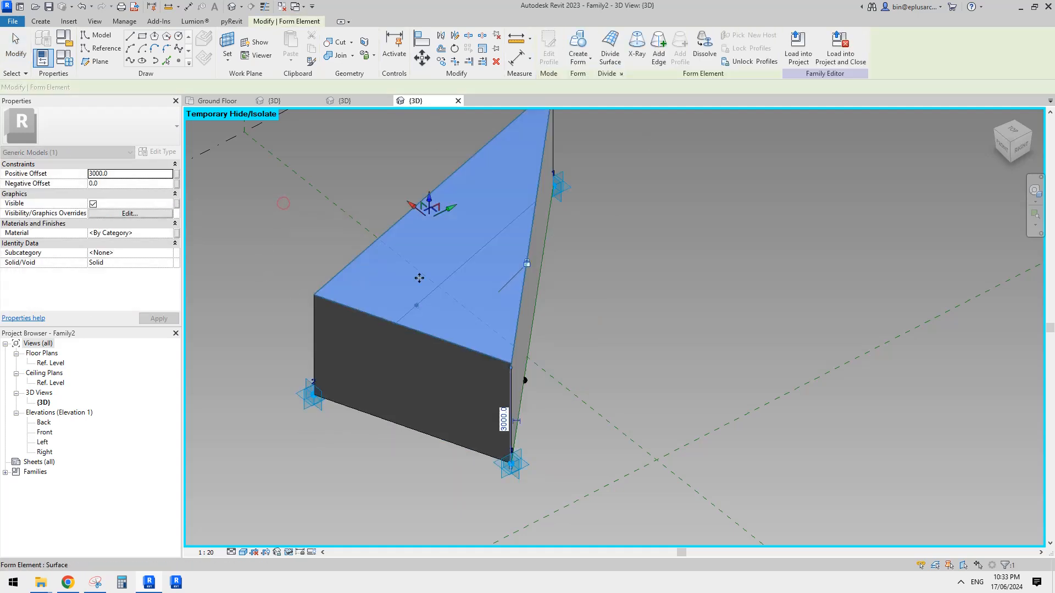
- Set the triangular solid's positive offset to 12 and its material to Glass
{"action": "middle_click_drag", "start_coordinate": [283, 203], "coordinate": [380, 183]}
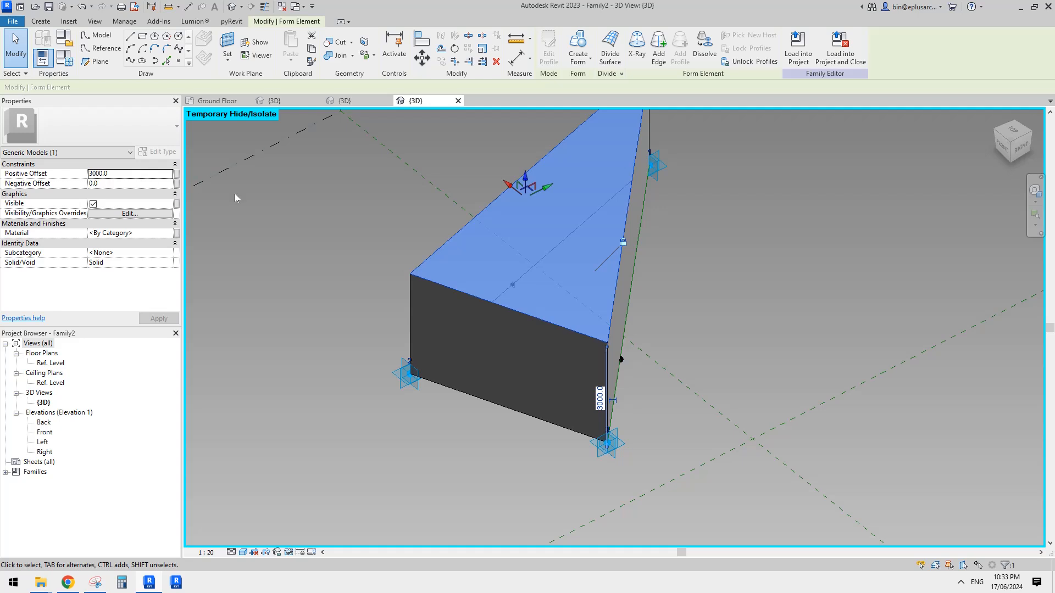
{"action": "middle_click_drag", "start_coordinate": [527, 296], "coordinate": [506, 225], "text": "shift"}
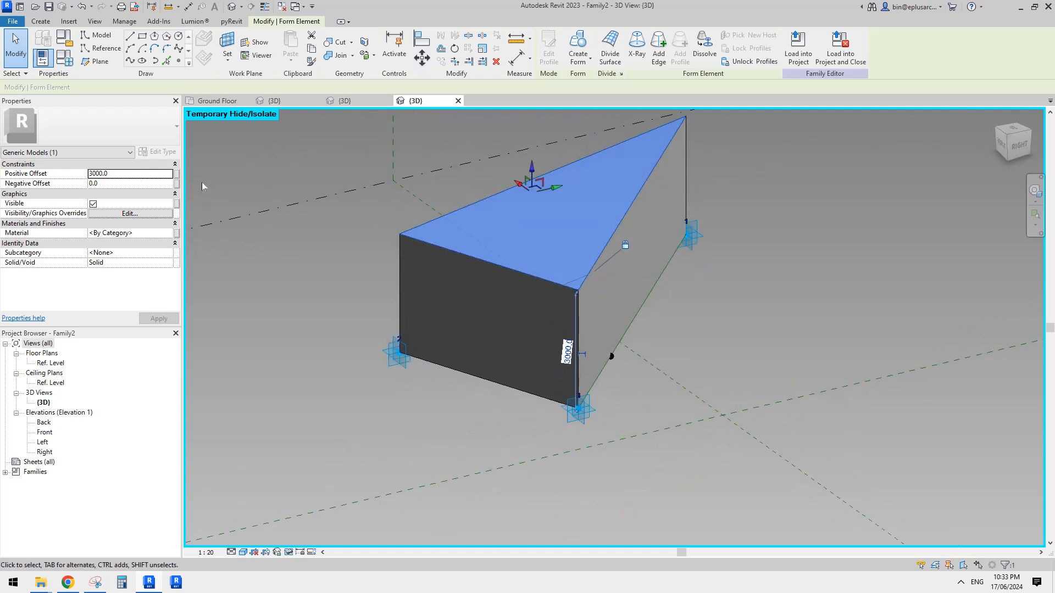
{"action": "left_click", "coordinate": [140, 175]}
{"action": "type", "text": "12"}
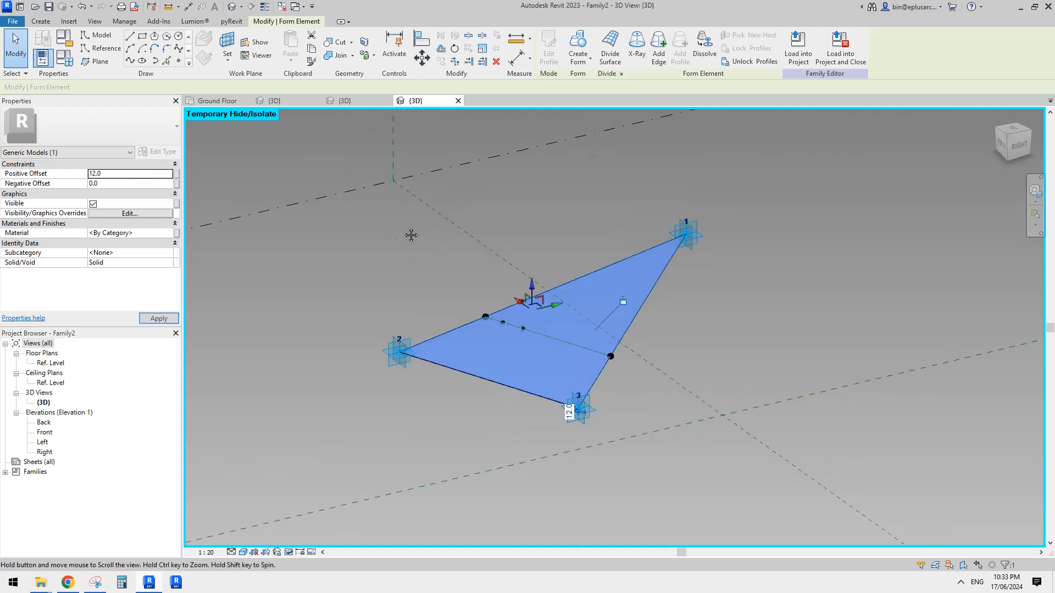
{"action": "left_click", "coordinate": [151, 231]}
{"action": "type", "text": "g"}
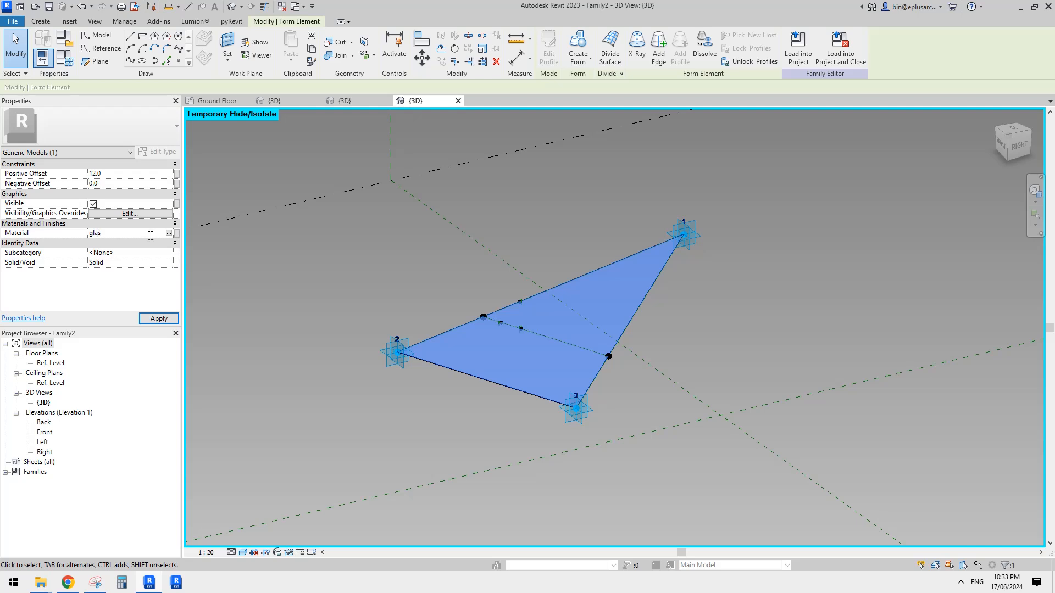
{"action": "type", "text": "las"}
{"action": "left_click", "coordinate": [456, 261]}
- Reset the temporary hide and inspect the glazed triangular panel from above and below
{"action": "scroll", "coordinate": [497, 362], "scroll_direction": "up", "scroll_amount": 3}
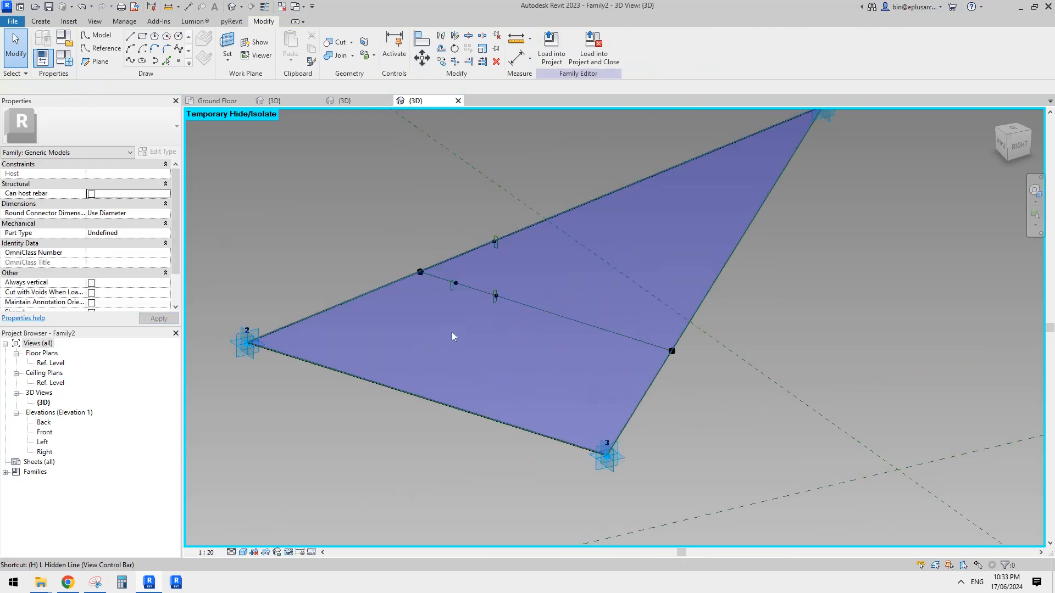
{"action": "middle_click_drag", "start_coordinate": [476, 327], "coordinate": [490, 236], "text": "shift"}
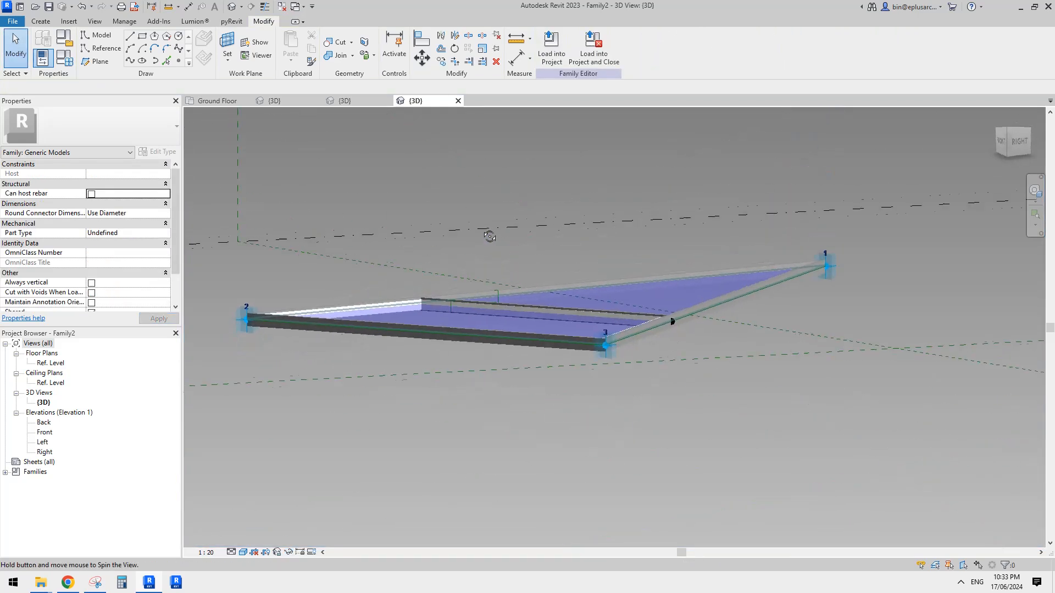
{"action": "middle_click_drag", "start_coordinate": [506, 331], "coordinate": [531, 309], "text": "shift"}
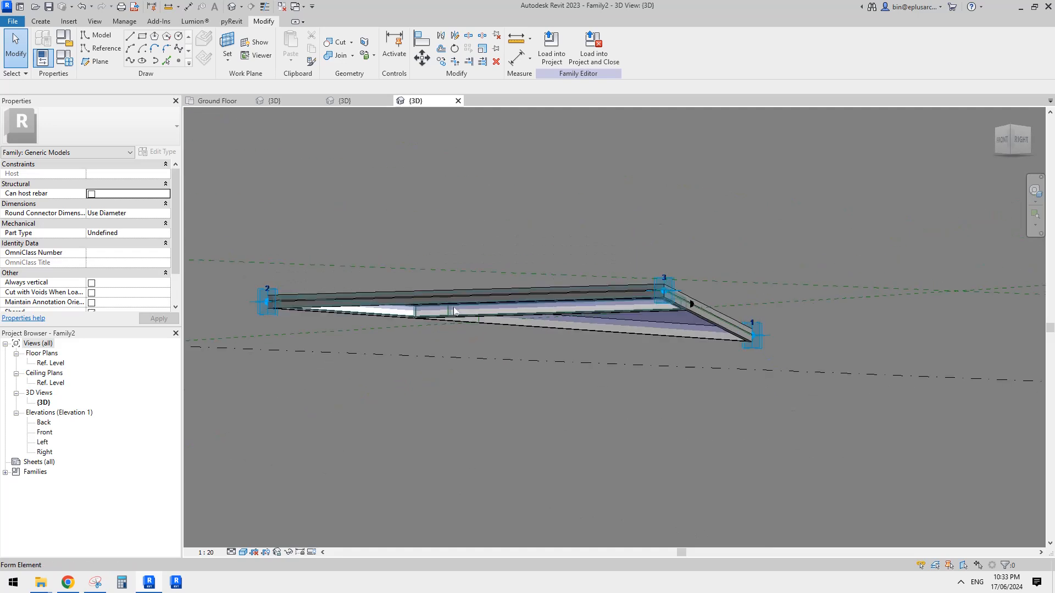
{"action": "middle_click_drag", "start_coordinate": [453, 311], "coordinate": [547, 93], "text": "shift"}
{"action": "middle_click_drag", "start_coordinate": [534, 164], "coordinate": [525, 303], "text": "shift"}
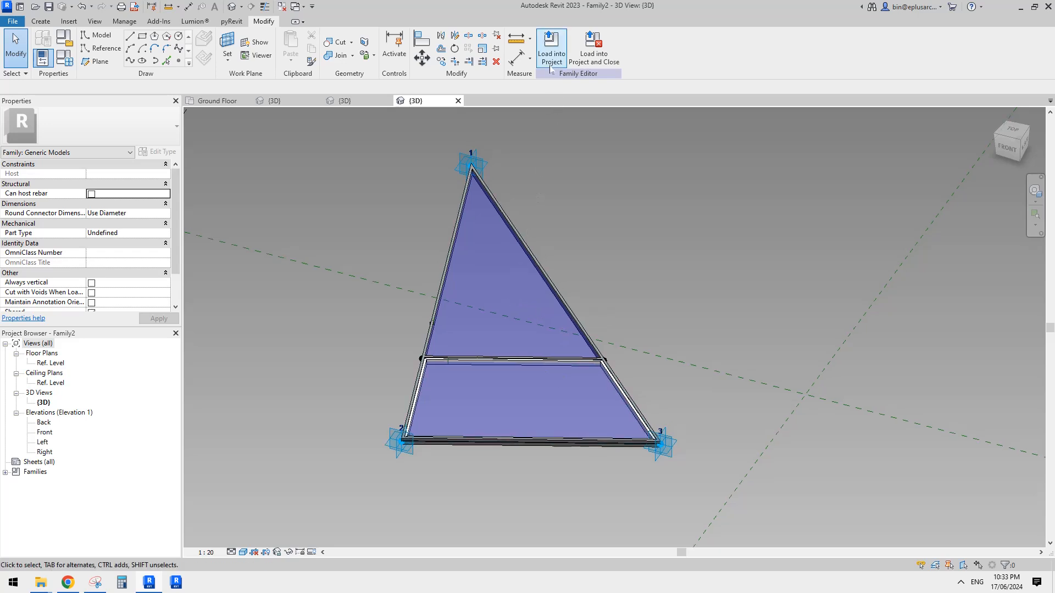
- Load the triangular panel family into Family1, the pattern-based curtain panel family
{"action": "left_click", "coordinate": [551, 46]}
{"action": "left_click", "coordinate": [272, 161]}
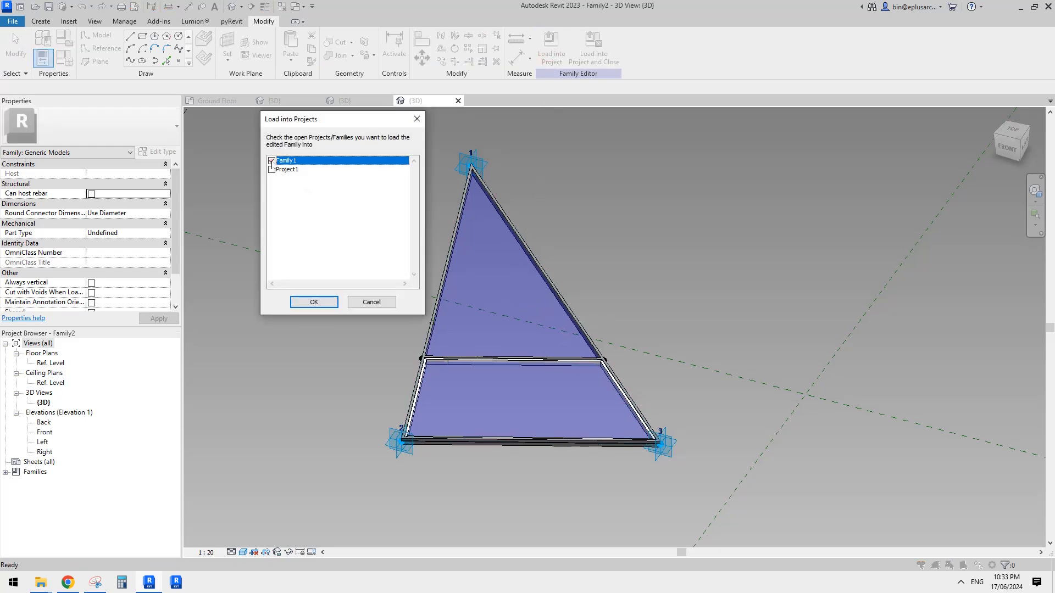
{"action": "left_click", "coordinate": [321, 304]}
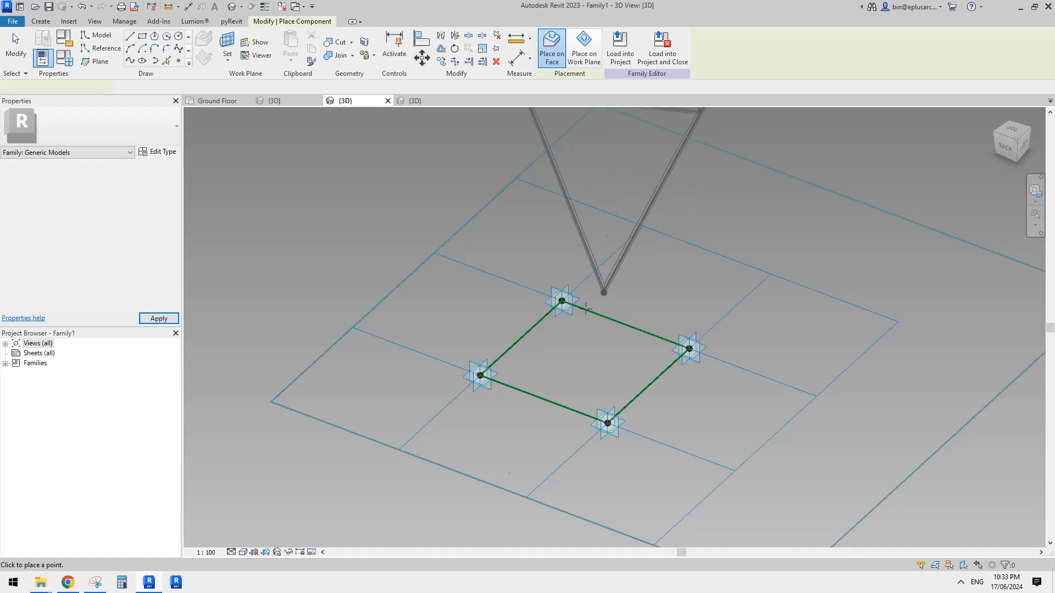
- Place the Family2 component on three corner points of the pattern cell to fill one triangular half
{"action": "scroll", "coordinate": [586, 309], "scroll_direction": "up", "scroll_amount": 2}
{"action": "middle_click_drag", "start_coordinate": [615, 335], "coordinate": [588, 236]}
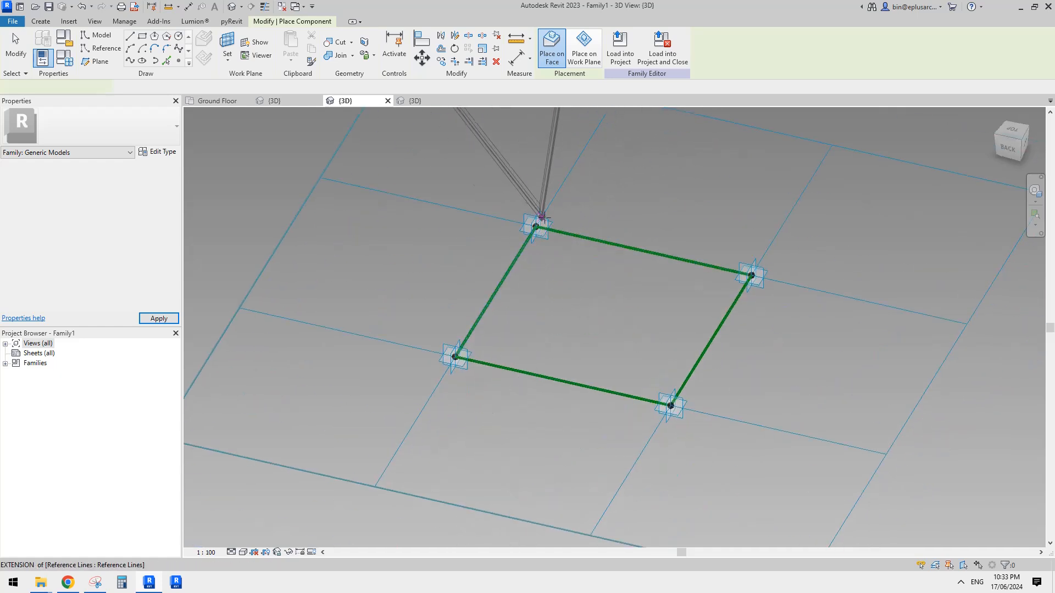
{"action": "left_click", "coordinate": [536, 224]}
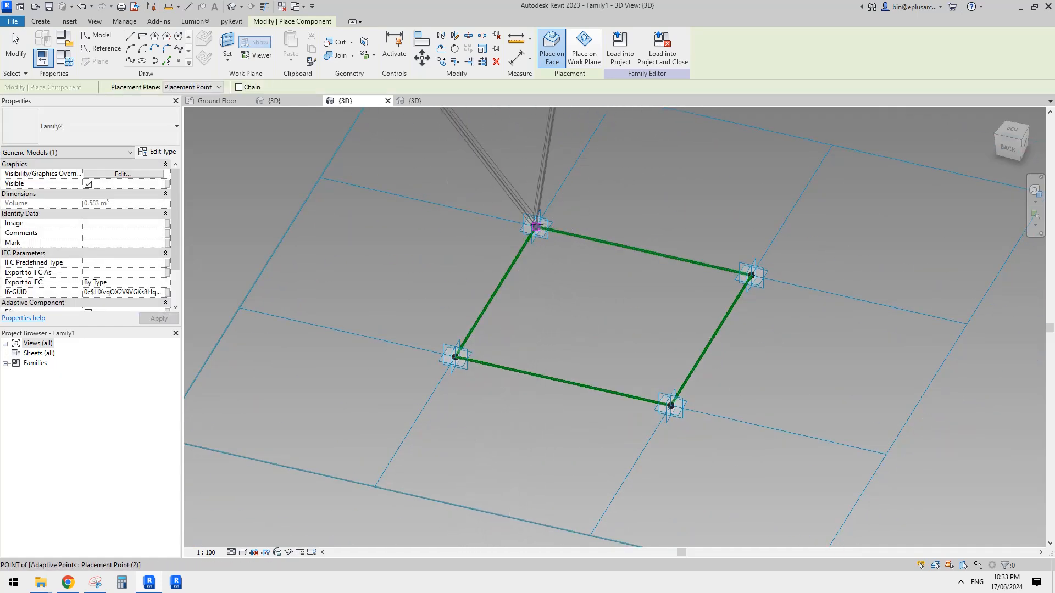
{"action": "left_click", "coordinate": [455, 357]}
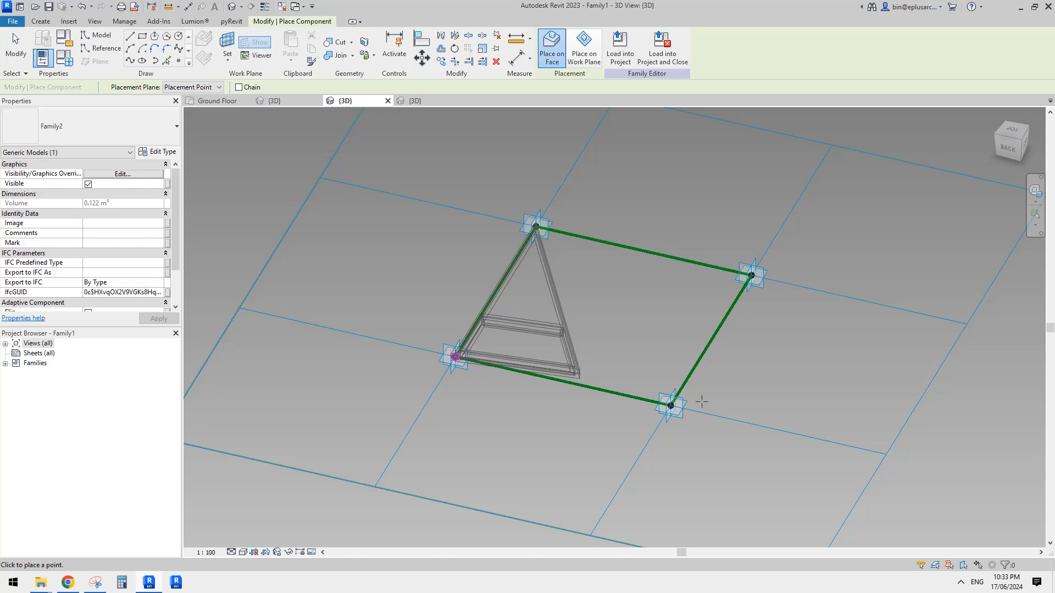
{"action": "left_click", "coordinate": [670, 406]}
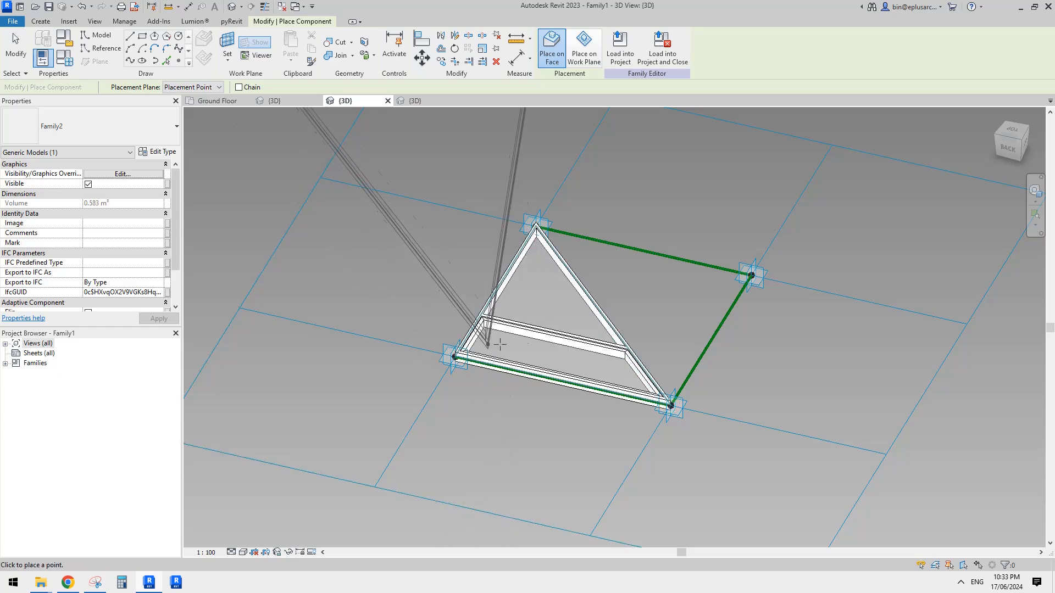
{"action": "middle_click_drag", "start_coordinate": [737, 358], "coordinate": [531, 419], "text": "shift"}
{"action": "key", "text": "Escape"}
- Temporarily hide the placed triangular panel and the four reference lines around the cell
{"action": "left_click", "coordinate": [564, 394]}
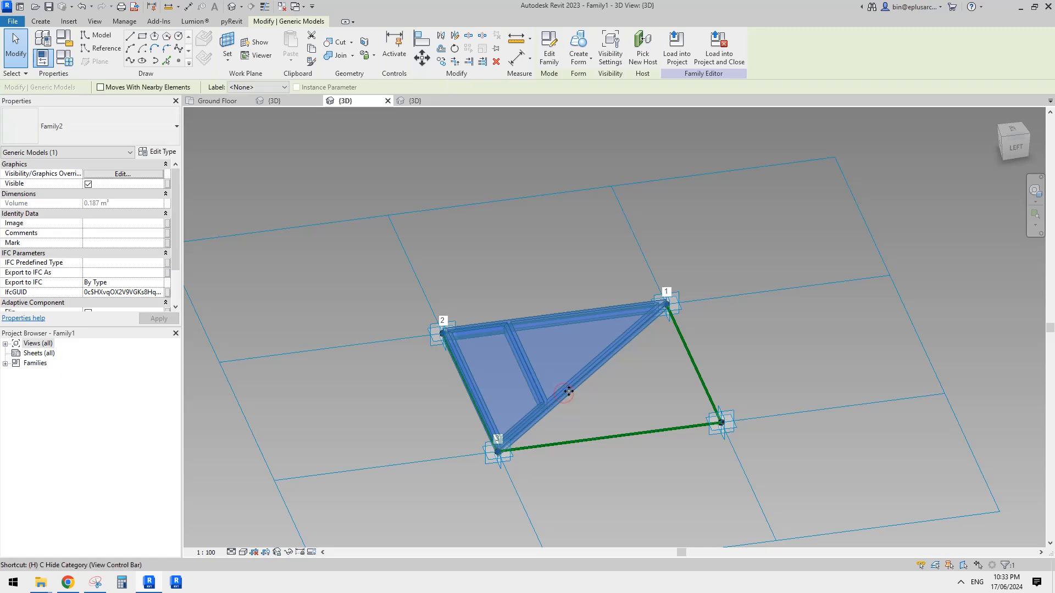
{"action": "key", "text": "h"}
{"action": "key", "text": "h"}
{"action": "left_click", "coordinate": [684, 346]}
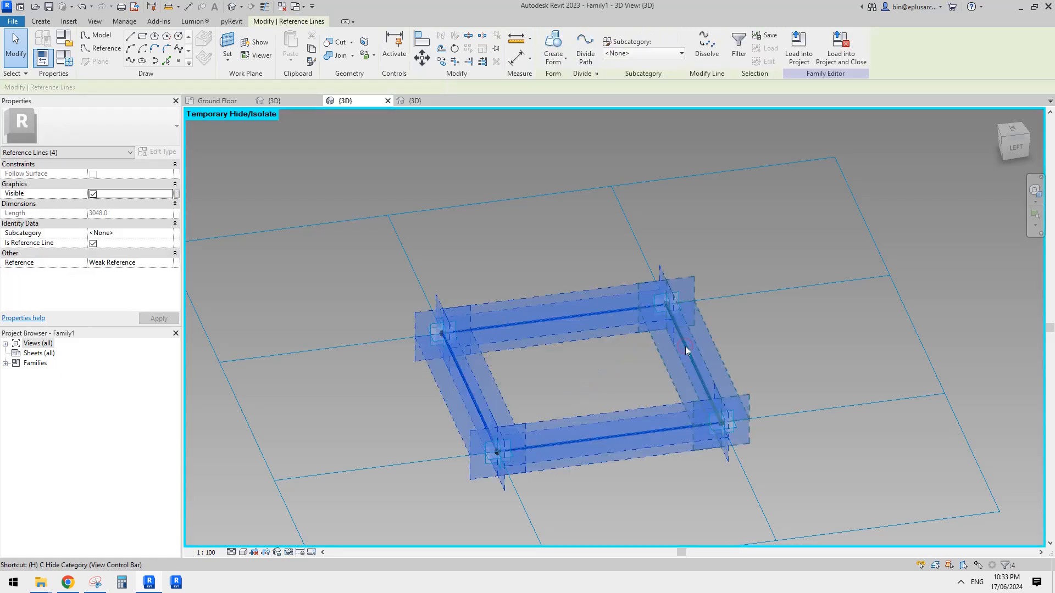
{"action": "key", "text": "h"}
{"action": "key", "text": "h"}
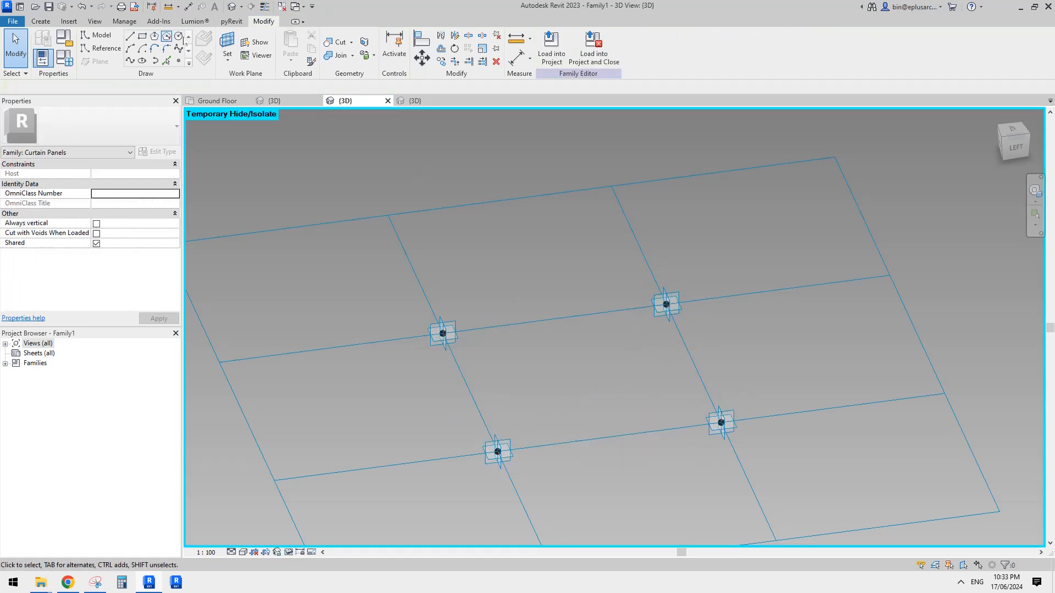
- Place a second Family2 component in the other half, from the first panel's third corner through the free corner to its first corner
{"action": "left_click", "coordinate": [40, 21]}
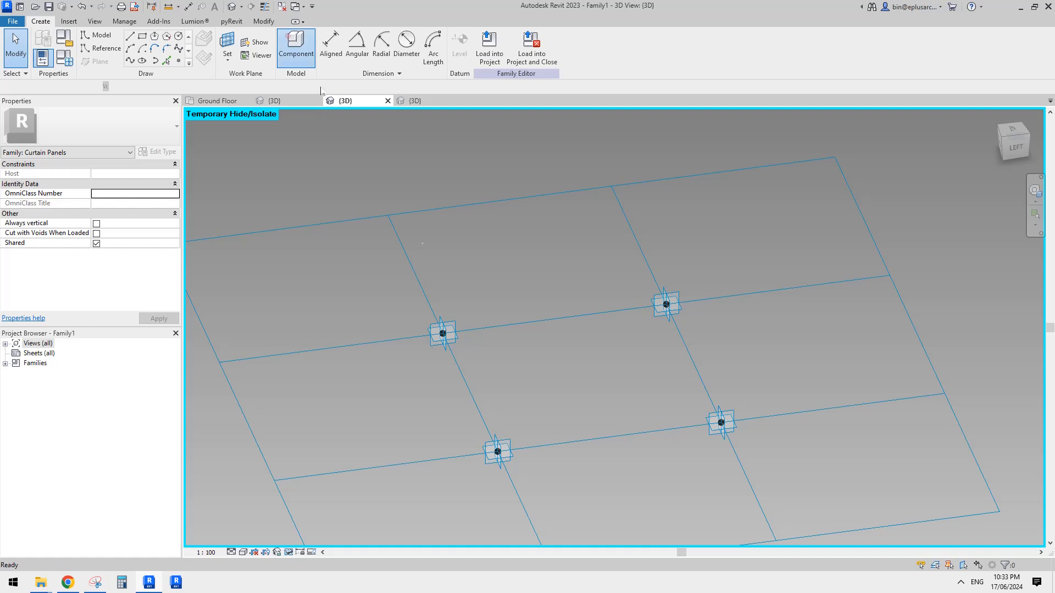
{"action": "left_click", "coordinate": [295, 47]}
{"action": "left_click", "coordinate": [498, 452]}
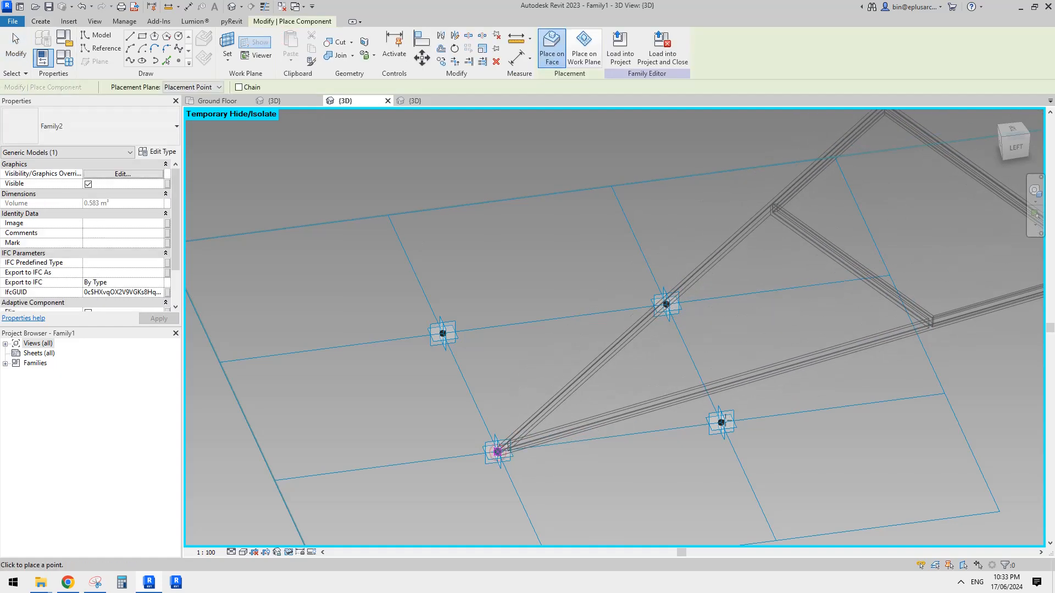
{"action": "left_click", "coordinate": [721, 423]}
{"action": "left_click", "coordinate": [666, 303]}
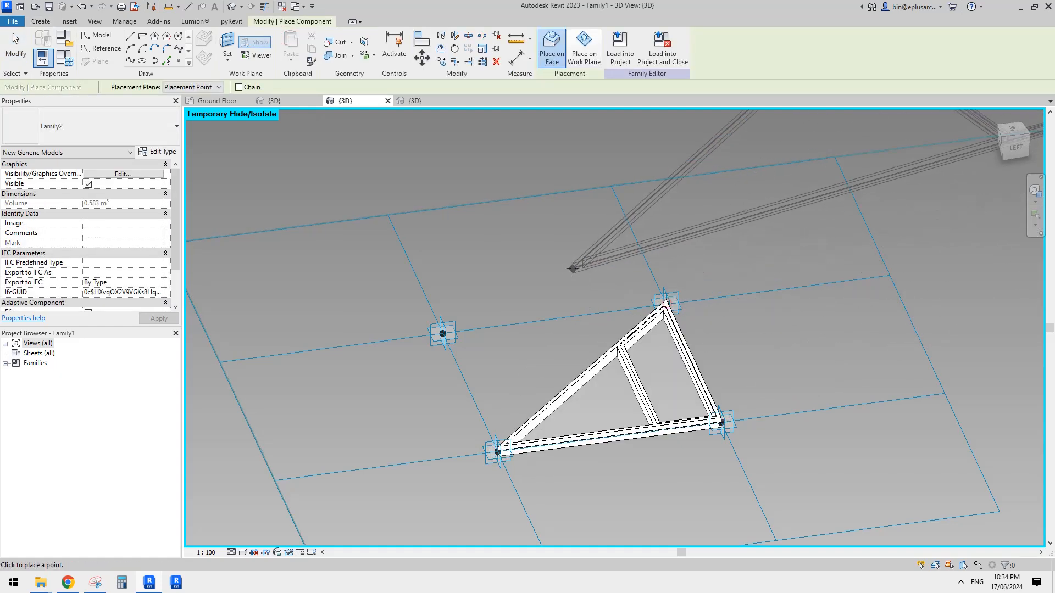
{"action": "key", "text": "Escape"}
{"action": "key", "text": "Escape"}
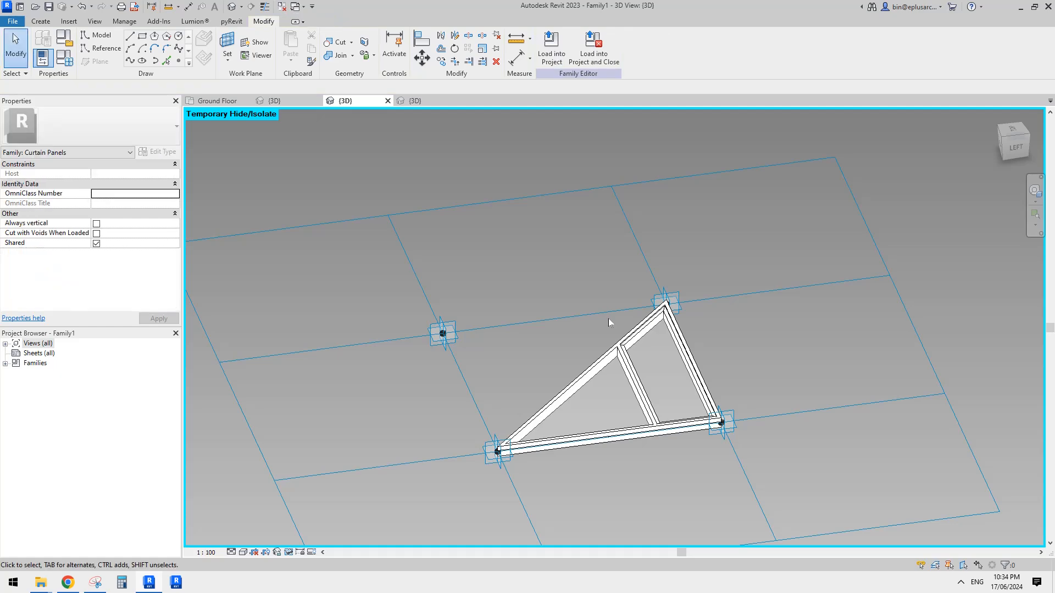
- Reset the temporary hide and display both triangular panels in a shaded view
{"action": "middle_click_drag", "start_coordinate": [607, 319], "coordinate": [760, 407], "text": "shift"}
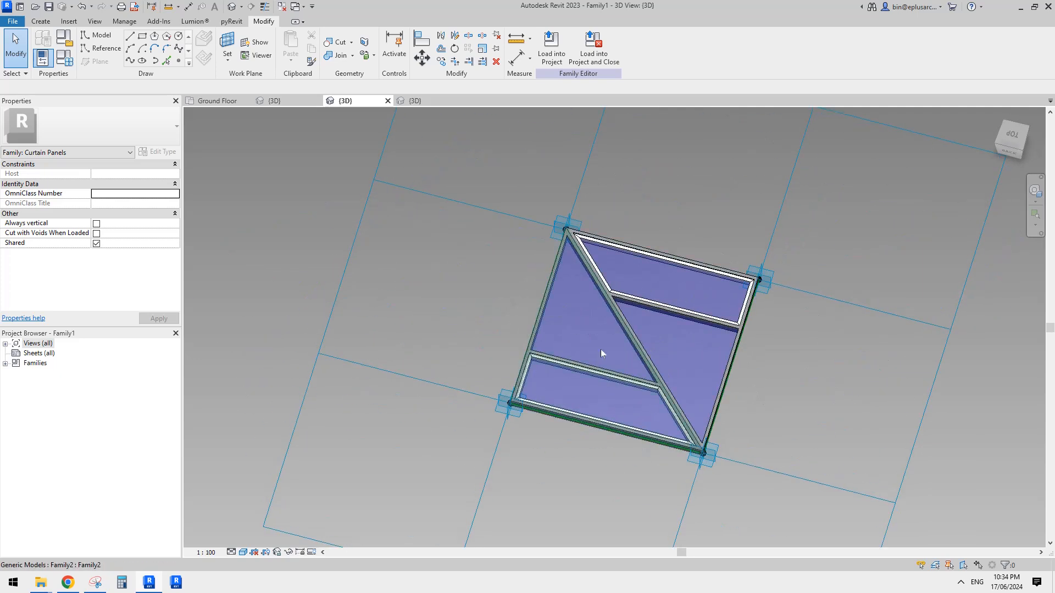
{"action": "middle_click_drag", "start_coordinate": [601, 349], "coordinate": [563, 365]}
{"action": "middle_click_drag", "start_coordinate": [574, 228], "coordinate": [572, 217]}
{"action": "scroll", "coordinate": [572, 216], "scroll_direction": "up", "scroll_amount": 1}
- Load the curtain panel family into Project1 only and show the project's default 3D view
{"action": "left_click", "coordinate": [551, 55]}
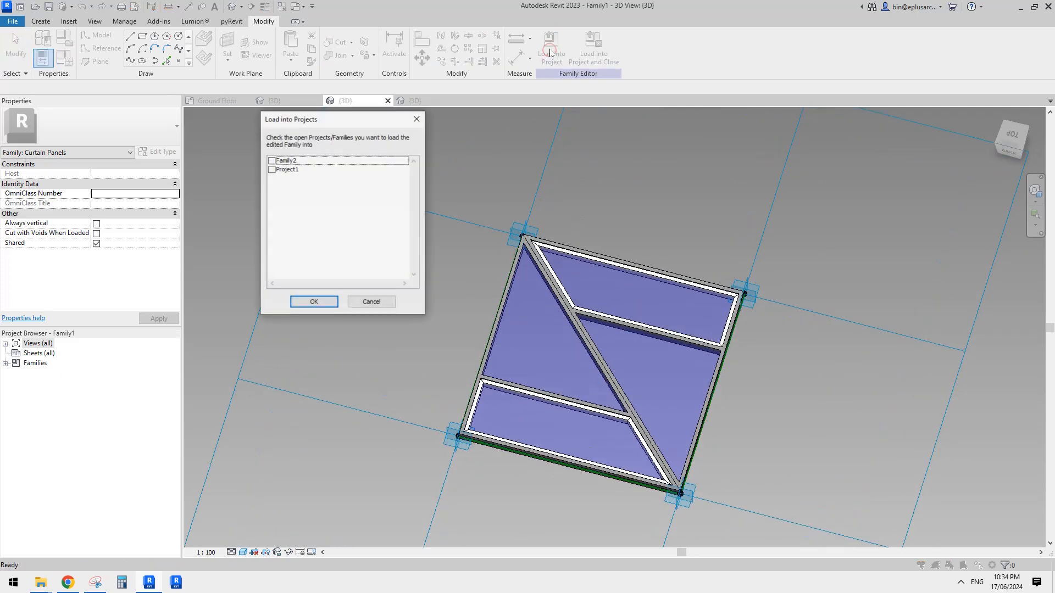
{"action": "left_click", "coordinate": [272, 170]}
{"action": "left_click", "coordinate": [314, 302]}
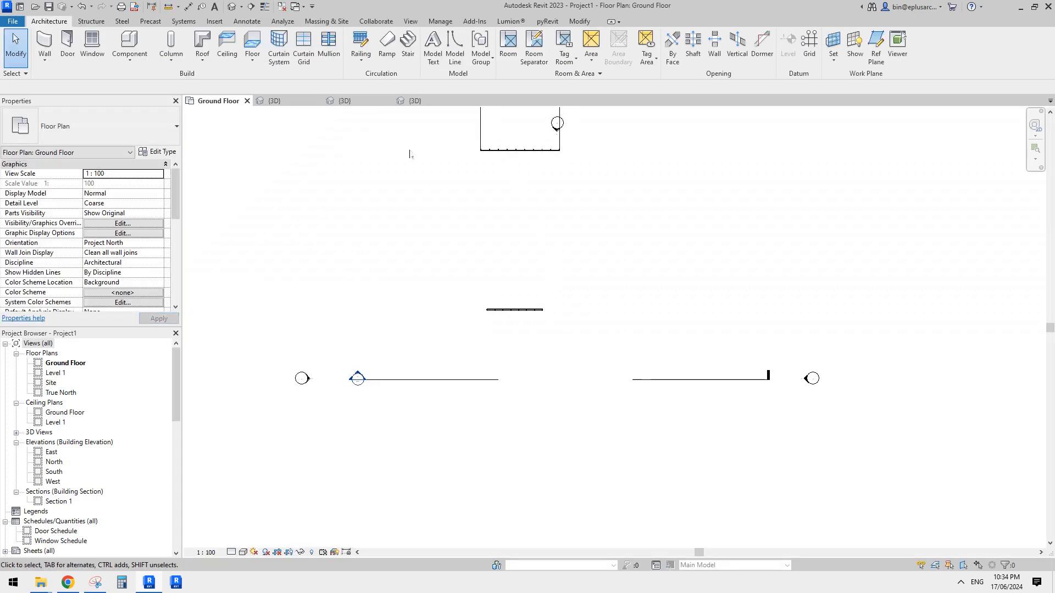
{"action": "left_click", "coordinate": [231, 7]}
{"action": "middle_click_drag", "start_coordinate": [661, 266], "coordinate": [652, 295], "text": "shift"}
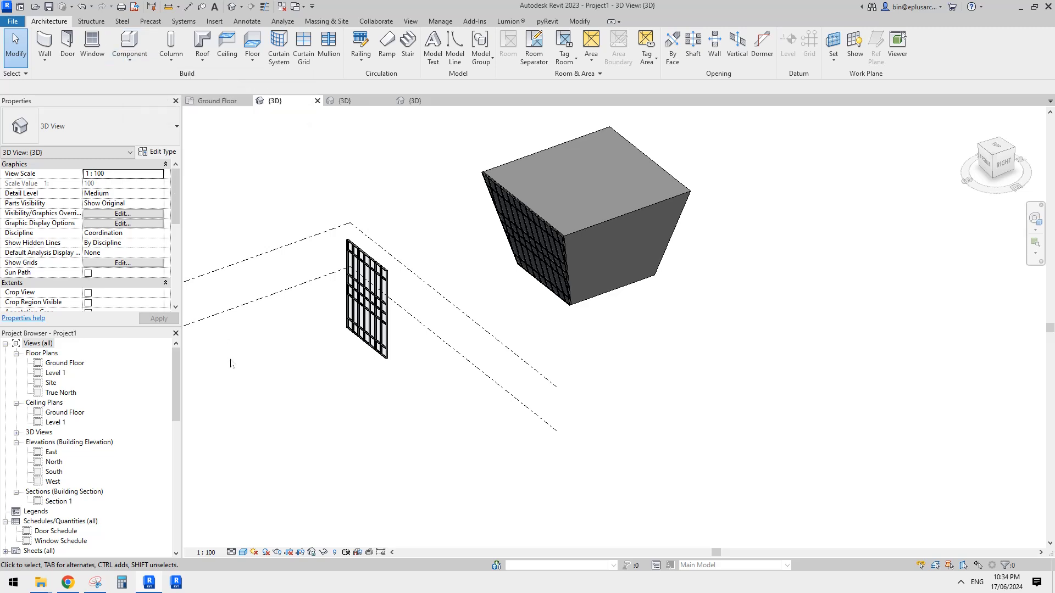
{"action": "middle_click_drag", "start_coordinate": [290, 433], "coordinate": [300, 434]}
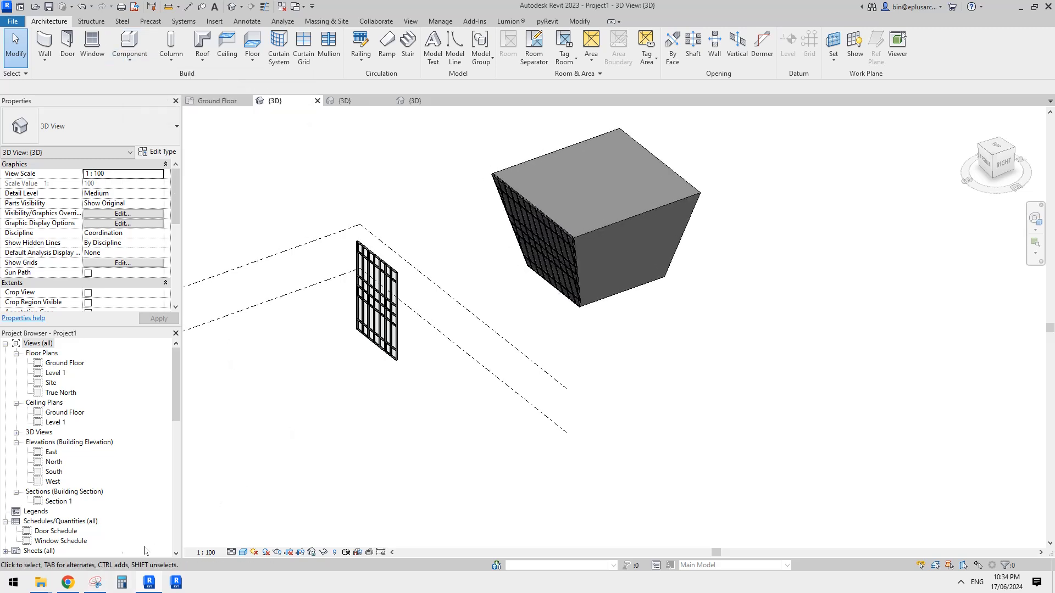
- Start a new in-place model in the Mass family category
{"action": "left_click", "coordinate": [67, 583]}
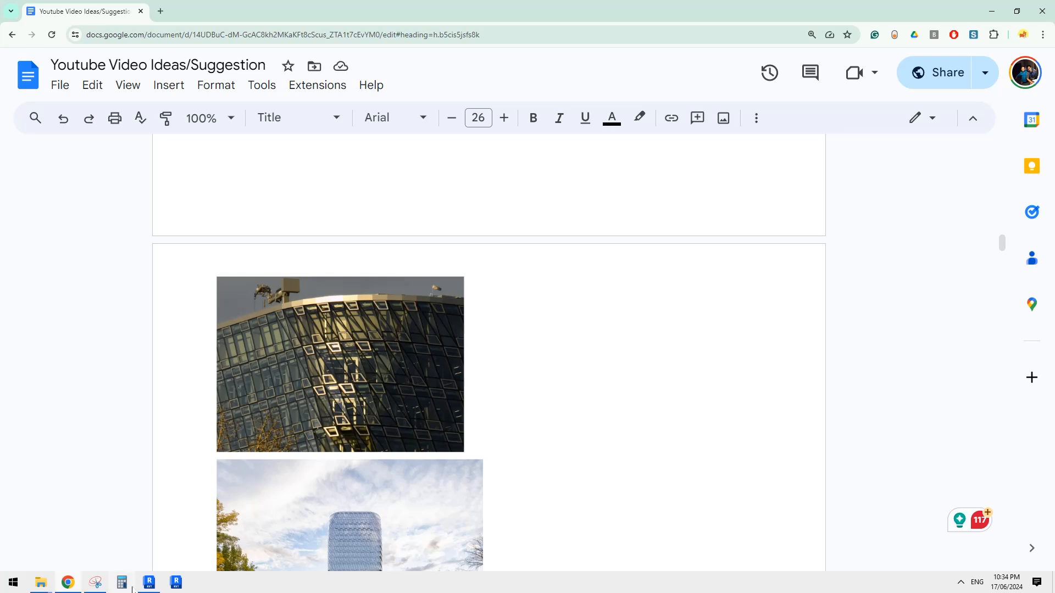
{"action": "left_click", "coordinate": [148, 582]}
{"action": "left_click", "coordinate": [131, 58]}
{"action": "left_click", "coordinate": [147, 105]}
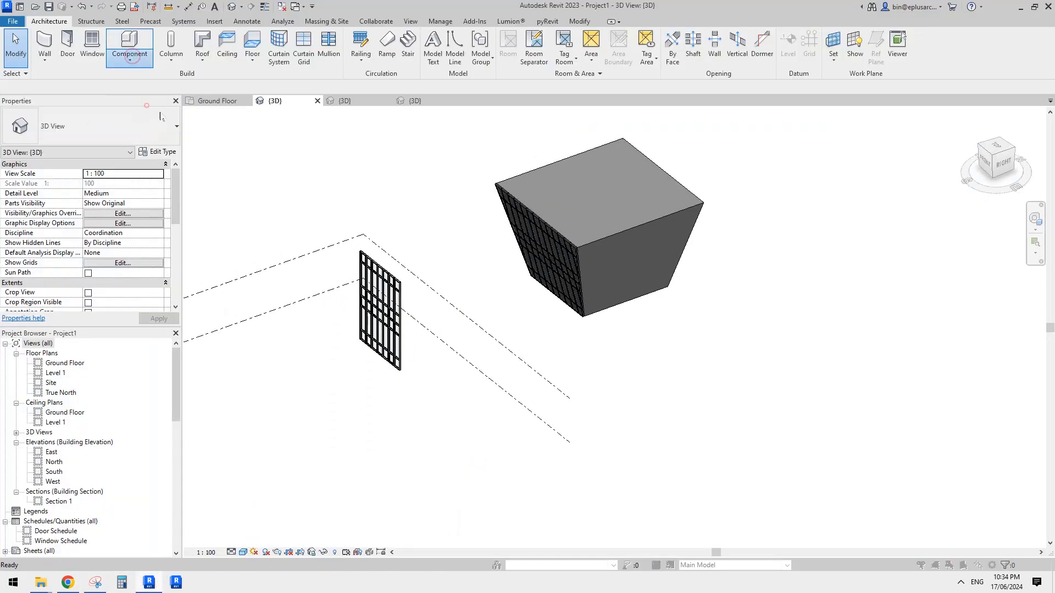
{"action": "left_click", "coordinate": [341, 245]}
{"action": "key", "text": "m"}
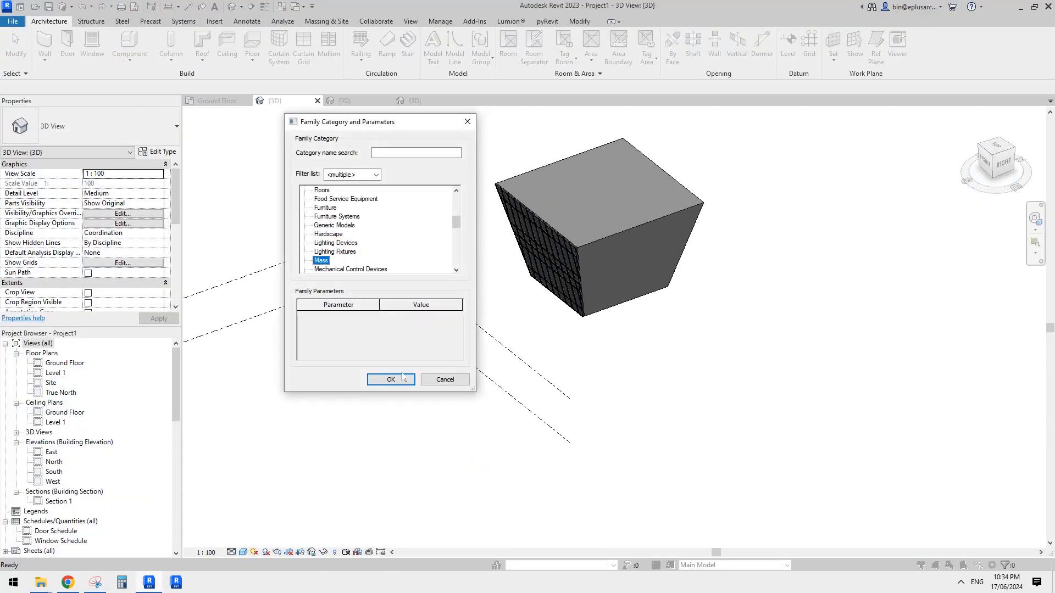
{"action": "left_click", "coordinate": [402, 377]}
{"action": "left_click", "coordinate": [569, 238]}
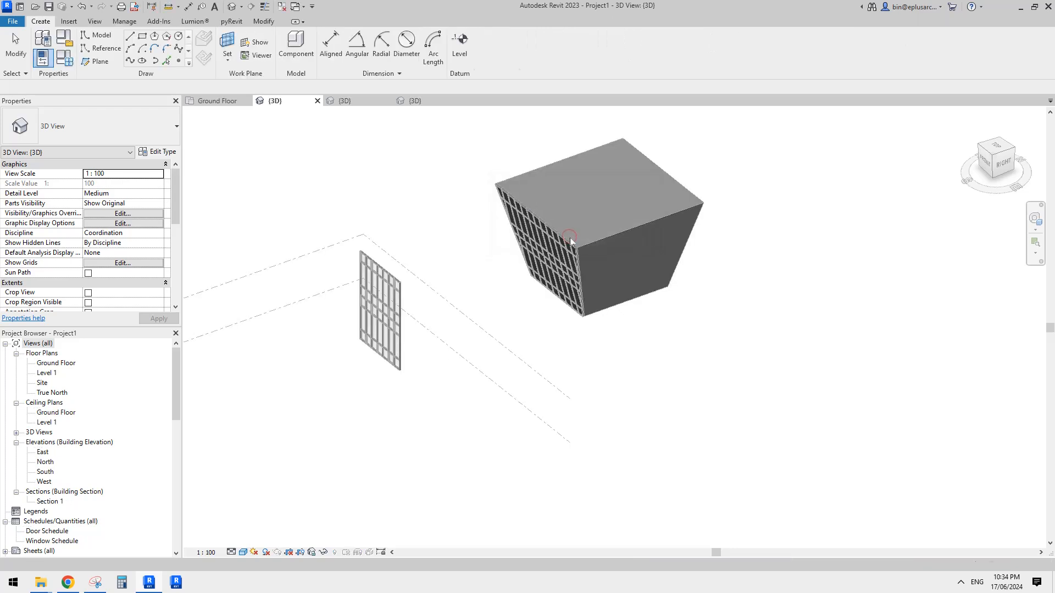
- Draw a rectangle of reference lines on the Ground Floor level, in the empty area clear of the existing wall and mass
{"action": "scroll", "coordinate": [465, 297], "scroll_direction": "down", "scroll_amount": 2}
{"action": "middle_click_drag", "start_coordinate": [472, 331], "coordinate": [557, 336]}
{"action": "middle_click_drag", "start_coordinate": [362, 329], "coordinate": [393, 309]}
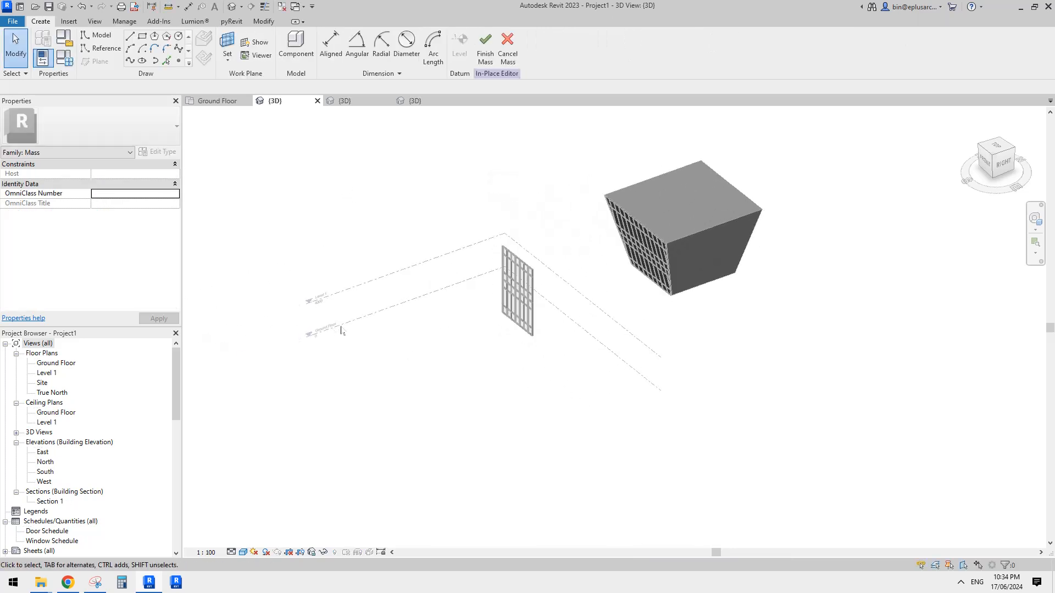
{"action": "left_click", "coordinate": [100, 51]}
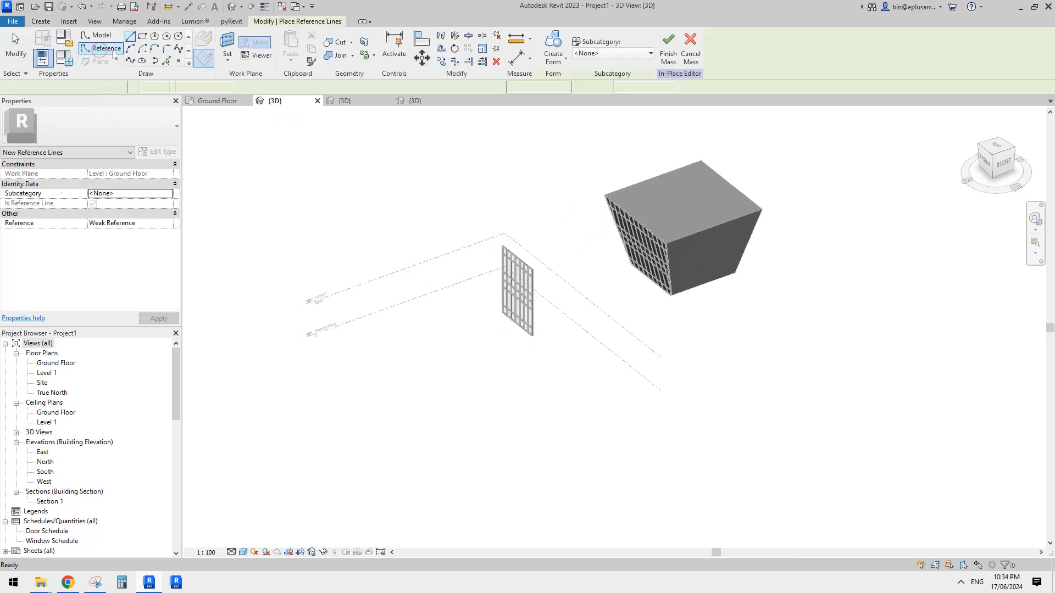
{"action": "left_click", "coordinate": [143, 36]}
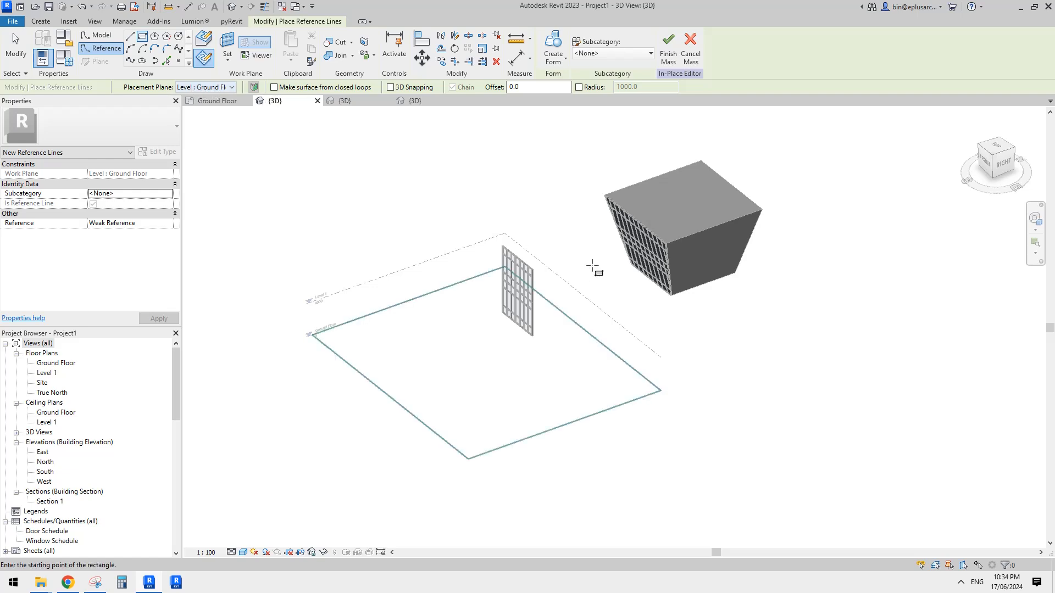
{"action": "middle_click_drag", "start_coordinate": [596, 266], "coordinate": [630, 371]}
{"action": "scroll", "coordinate": [630, 369], "scroll_direction": "down", "scroll_amount": 1}
{"action": "middle_click_drag", "start_coordinate": [810, 414], "coordinate": [564, 276]}
{"action": "left_click", "coordinate": [672, 335]}
{"action": "left_click", "coordinate": [636, 463]}
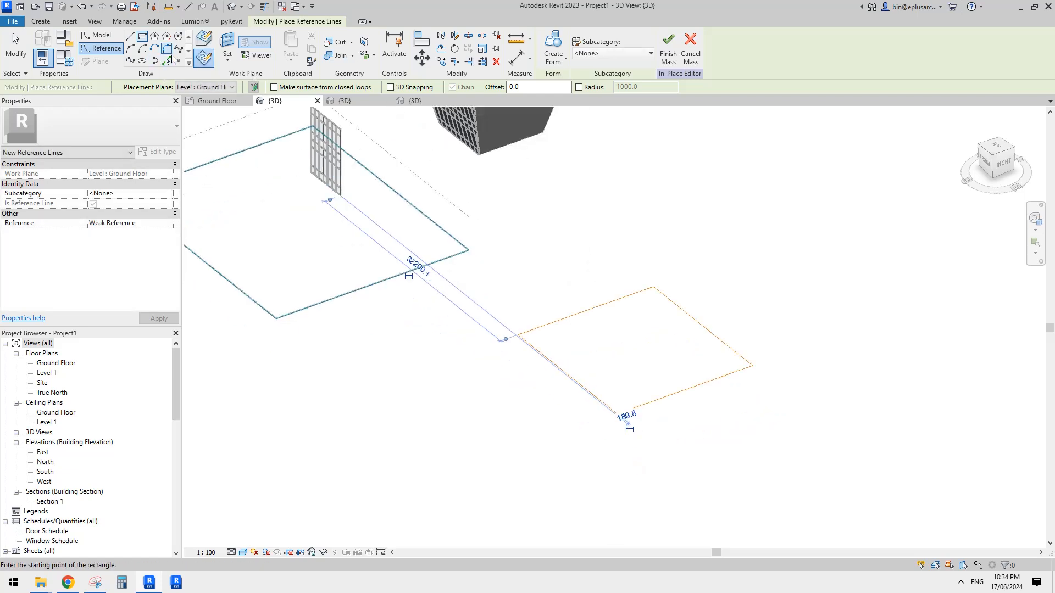
- Round the rectangle's front corner with a fillet arc of radius 3000
{"action": "left_click", "coordinate": [166, 49]}
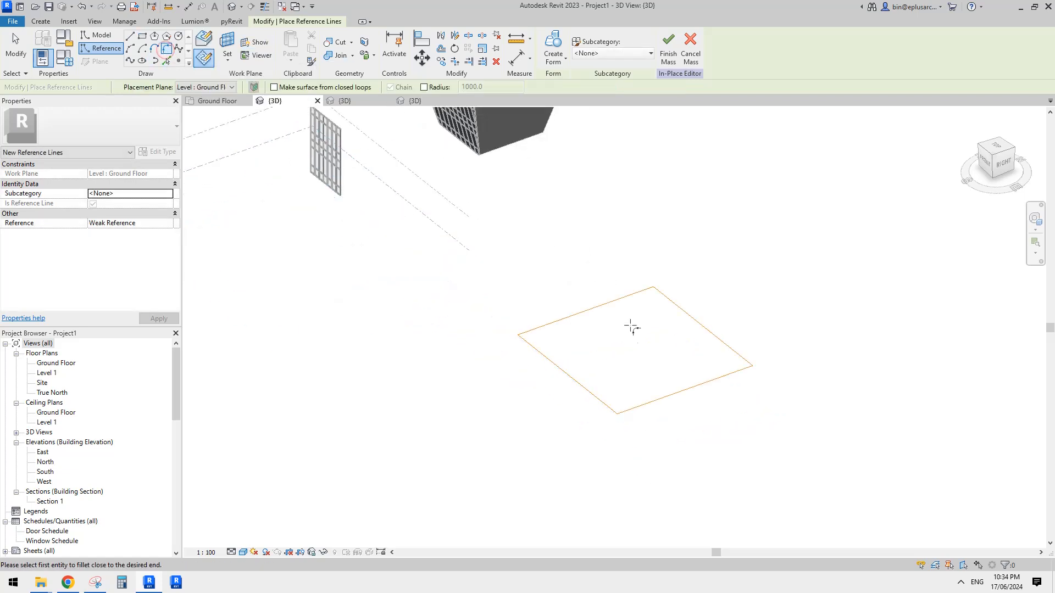
{"action": "middle_click_drag", "start_coordinate": [637, 416], "coordinate": [620, 399]}
{"action": "scroll", "coordinate": [621, 399], "scroll_direction": "up", "scroll_amount": 2}
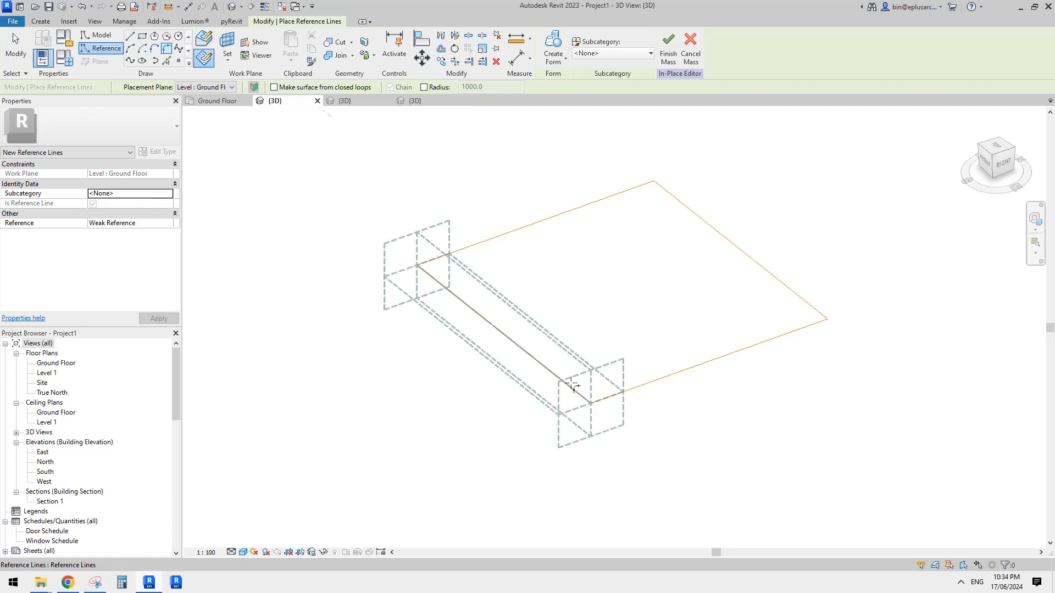
{"action": "left_click", "coordinate": [607, 396]}
{"action": "left_click", "coordinate": [583, 394]}
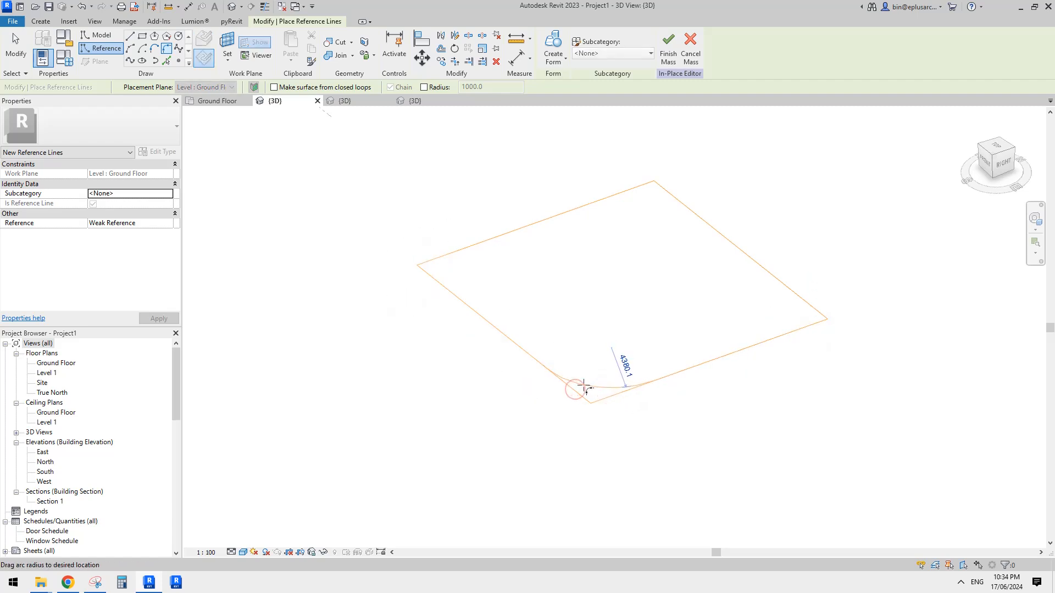
{"action": "left_click", "coordinate": [636, 366]}
{"action": "type", "text": "3000"}
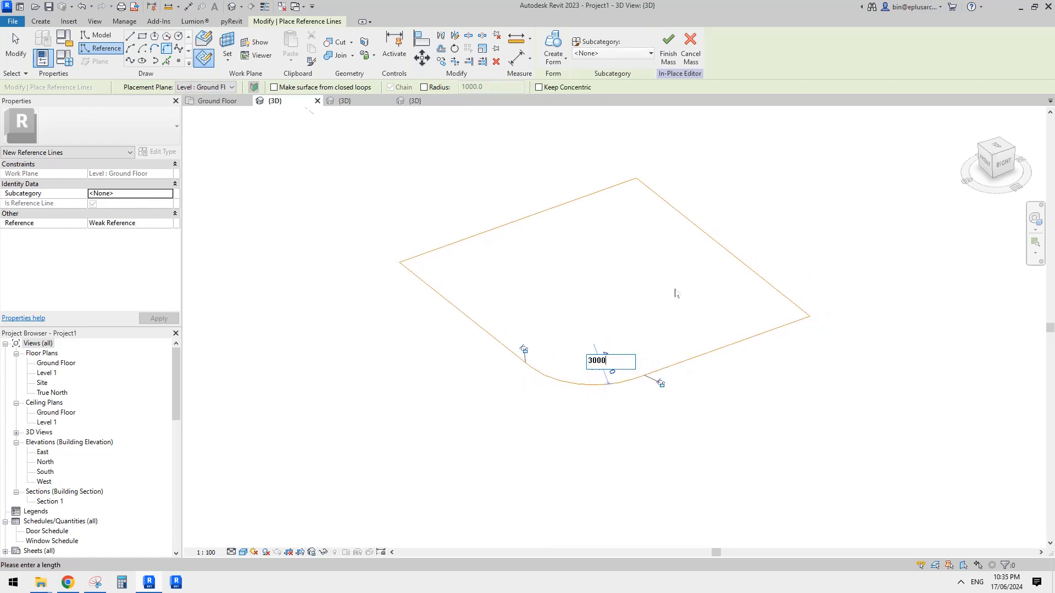
{"action": "key", "text": "Return"}
{"action": "middle_click_drag", "start_coordinate": [670, 284], "coordinate": [617, 339], "text": "shift"}
{"action": "key", "text": "Escape"}
{"action": "key", "text": "Escape"}
- Create a solid form from the whole closed chain of reference lines
{"action": "key", "text": "Tab"}
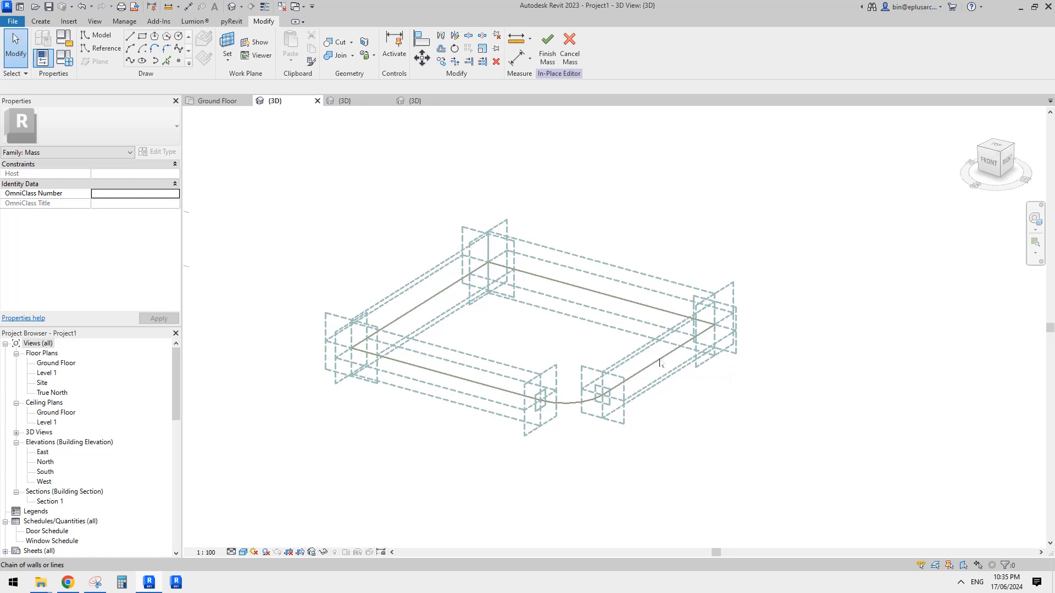
{"action": "left_click", "coordinate": [669, 350]}
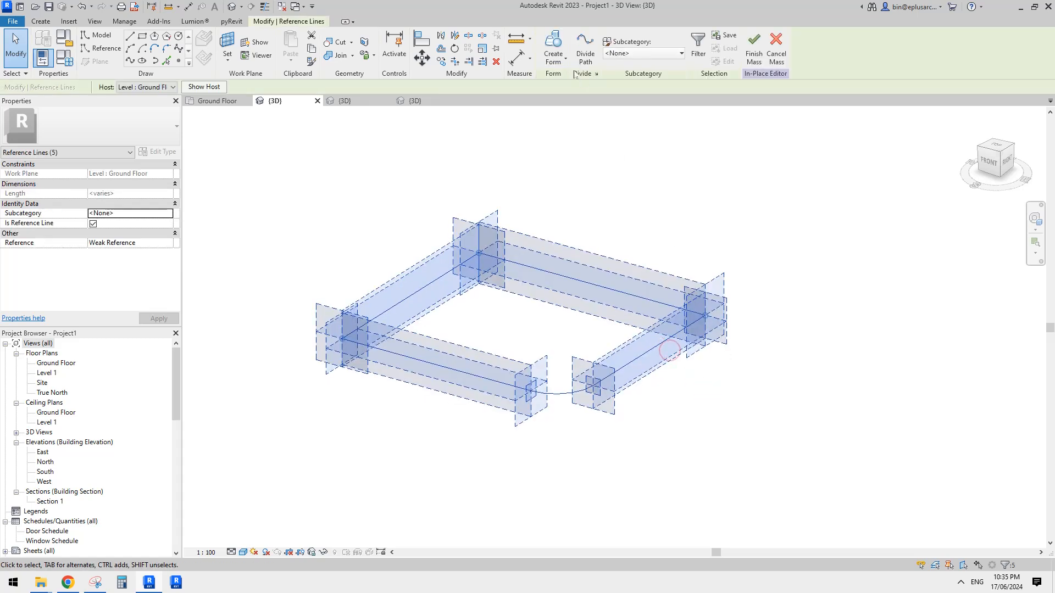
{"action": "left_click", "coordinate": [556, 44]}
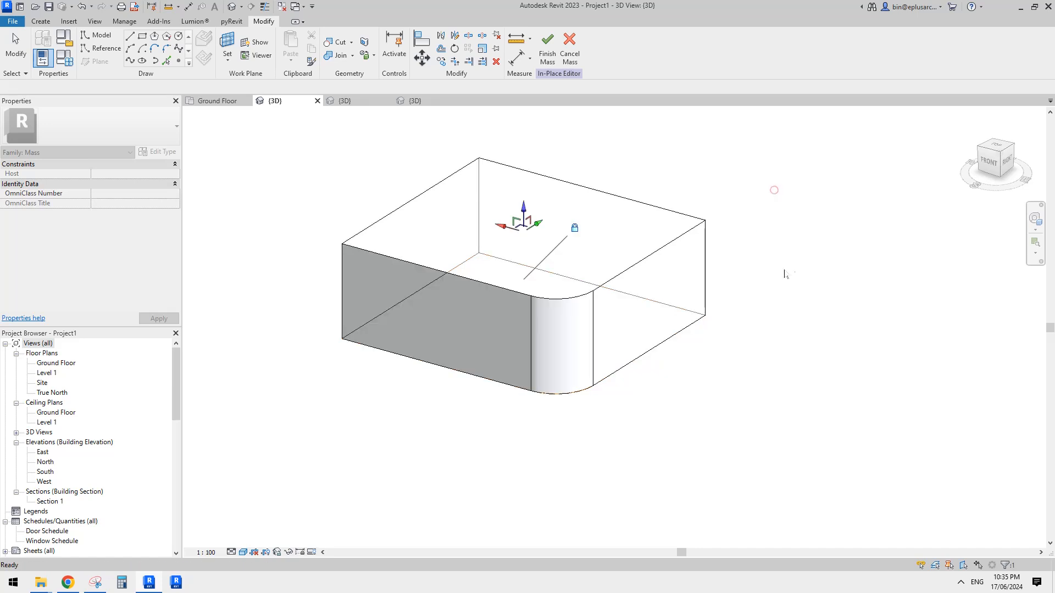
- Set the solid form's positive offset to 8000
{"action": "middle_click_drag", "start_coordinate": [784, 272], "coordinate": [692, 263], "text": "shift"}
{"action": "scroll", "coordinate": [307, 242], "scroll_direction": "up", "scroll_amount": 1}
{"action": "middle_click_drag", "start_coordinate": [308, 242], "coordinate": [243, 228], "text": "shift"}
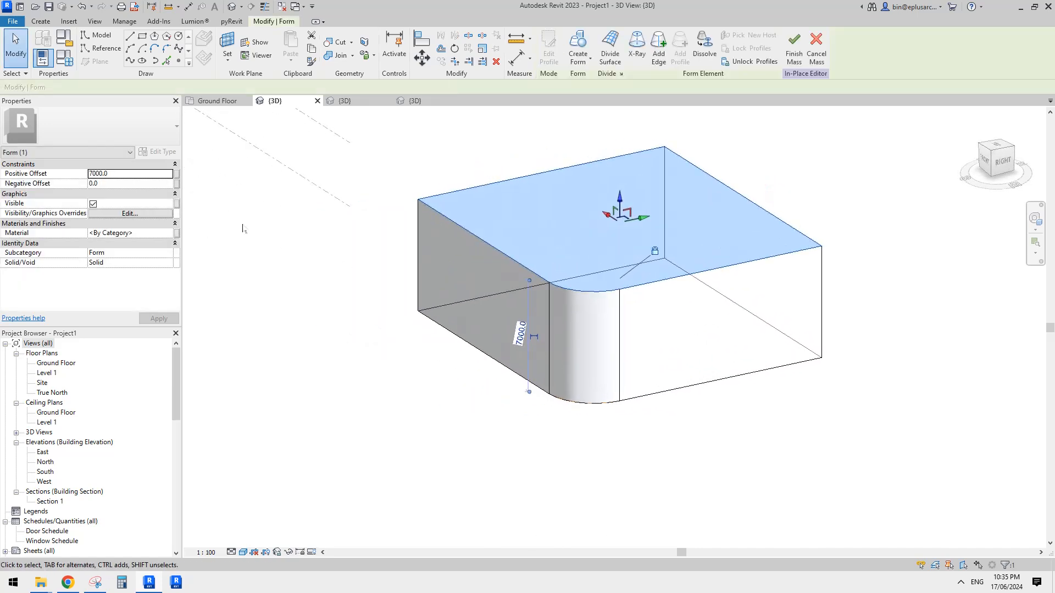
{"action": "left_click", "coordinate": [153, 175]}
{"action": "type", "text": "80"}
{"action": "key", "text": "Return"}
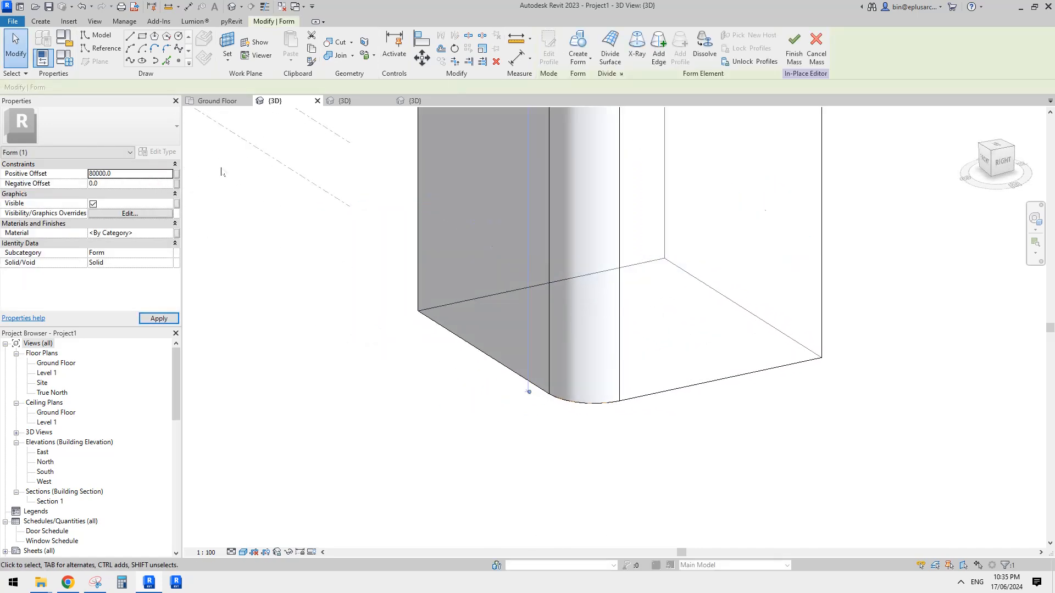
{"action": "left_click", "coordinate": [152, 176]}
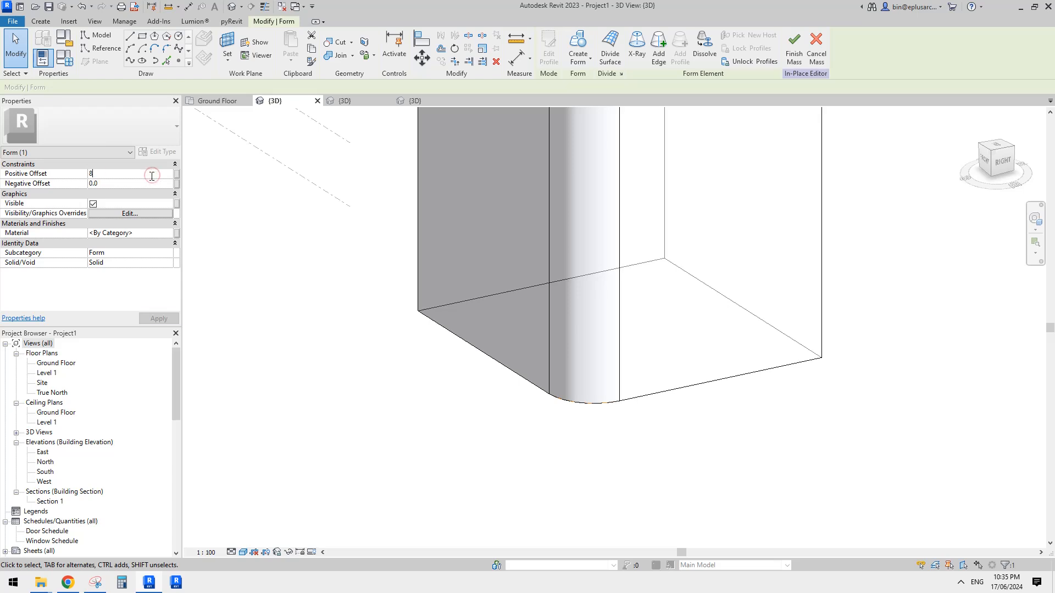
{"action": "key", "text": "Escape"}
{"action": "middle_click_drag", "start_coordinate": [555, 274], "coordinate": [645, 312], "text": "shift"}
{"action": "scroll", "coordinate": [635, 286], "scroll_direction": "down", "scroll_amount": 2}
{"action": "scroll", "coordinate": [668, 268], "scroll_direction": "up", "scroll_amount": 2}
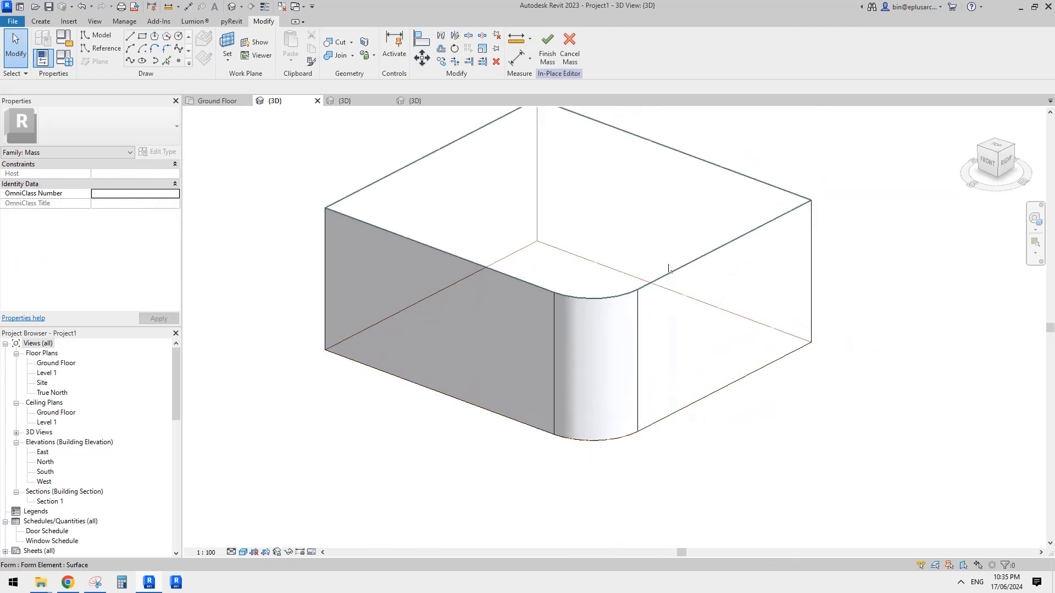
- Edit the form's top profile by graphically scaling its whole edge loop outward from a point near the middle, and finish the profile edit
{"action": "left_click", "coordinate": [677, 236]}
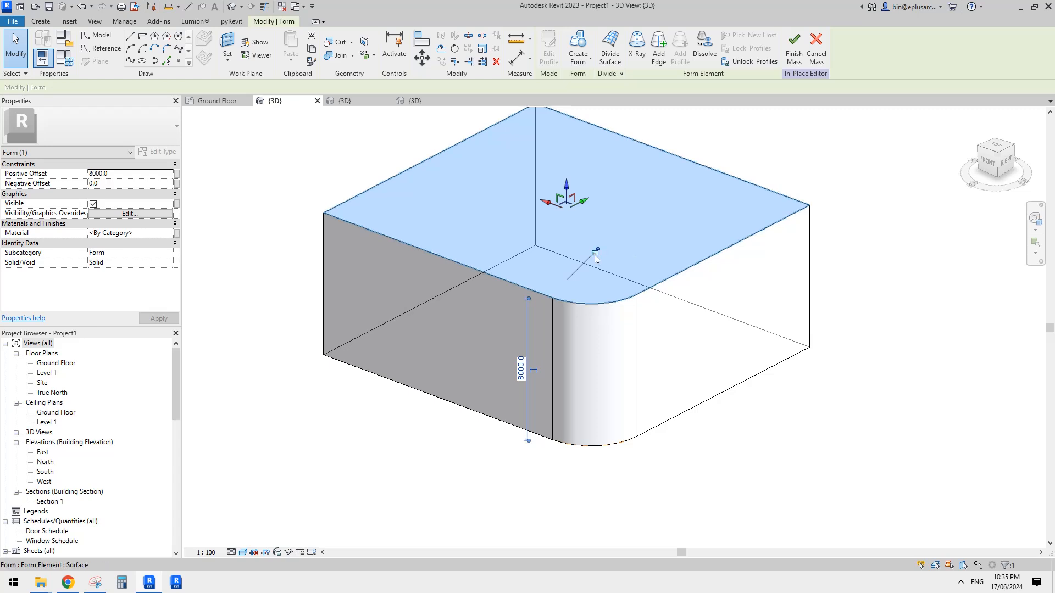
{"action": "left_click", "coordinate": [549, 48]}
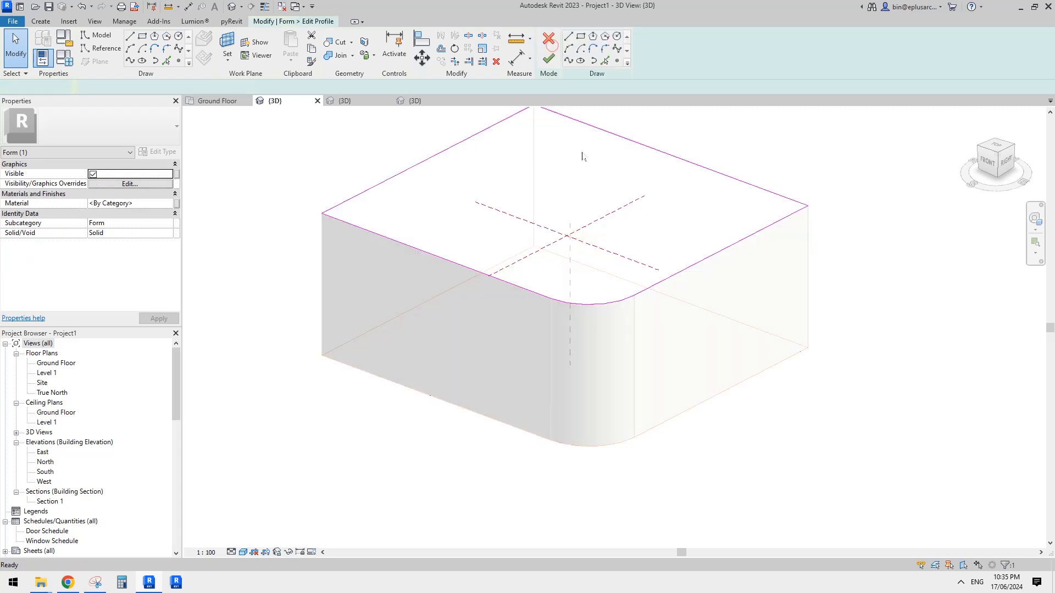
{"action": "middle_click_drag", "start_coordinate": [590, 274], "coordinate": [621, 271]}
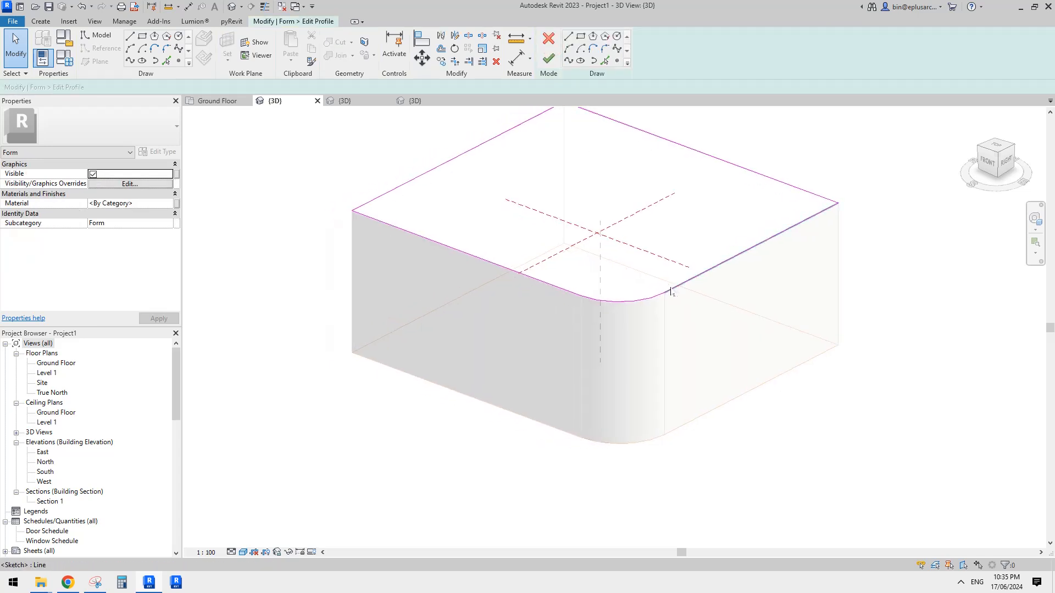
{"action": "key", "text": "Tab"}
{"action": "left_click", "coordinate": [678, 287]}
{"action": "middle_click_drag", "start_coordinate": [814, 363], "coordinate": [834, 354], "text": "shift"}
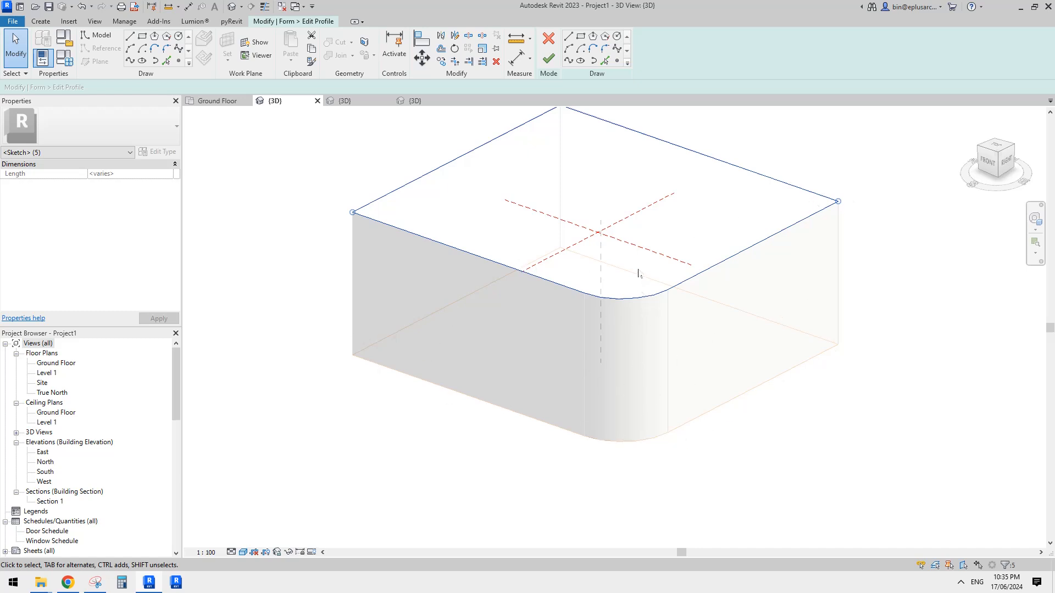
{"action": "middle_click_drag", "start_coordinate": [630, 277], "coordinate": [640, 298], "text": "shift"}
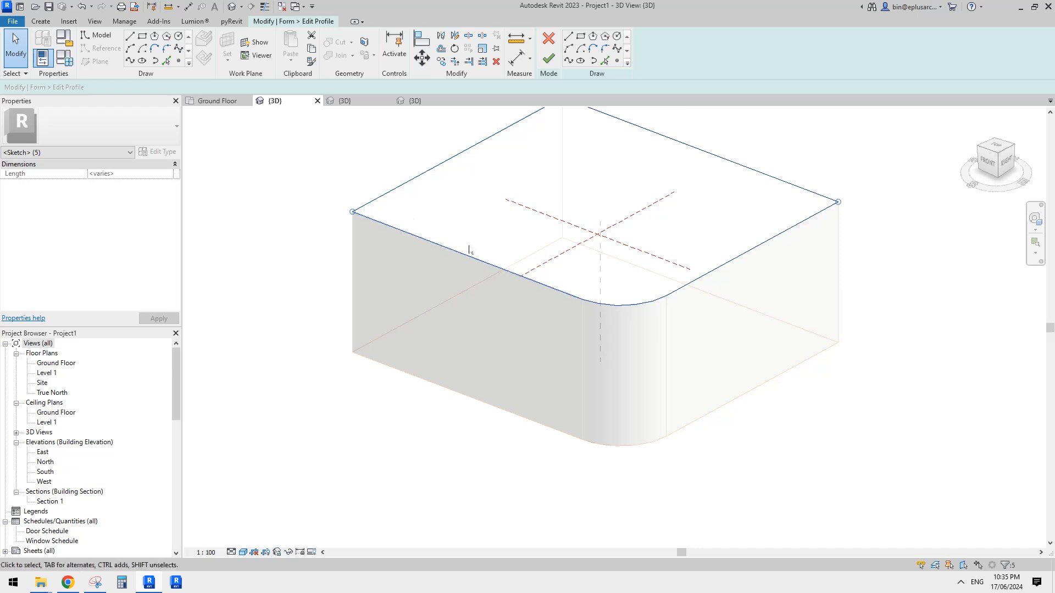
{"action": "middle_click_drag", "start_coordinate": [584, 174], "coordinate": [558, 231]}
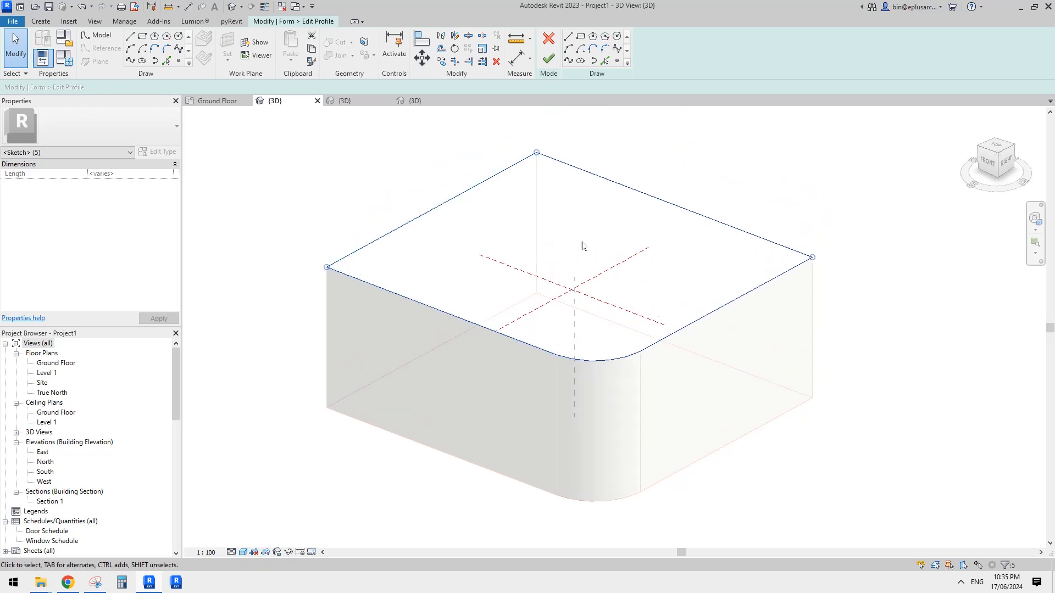
{"action": "middle_click_drag", "start_coordinate": [581, 246], "coordinate": [577, 329]}
{"action": "key", "text": "r"}
{"action": "key", "text": "e"}
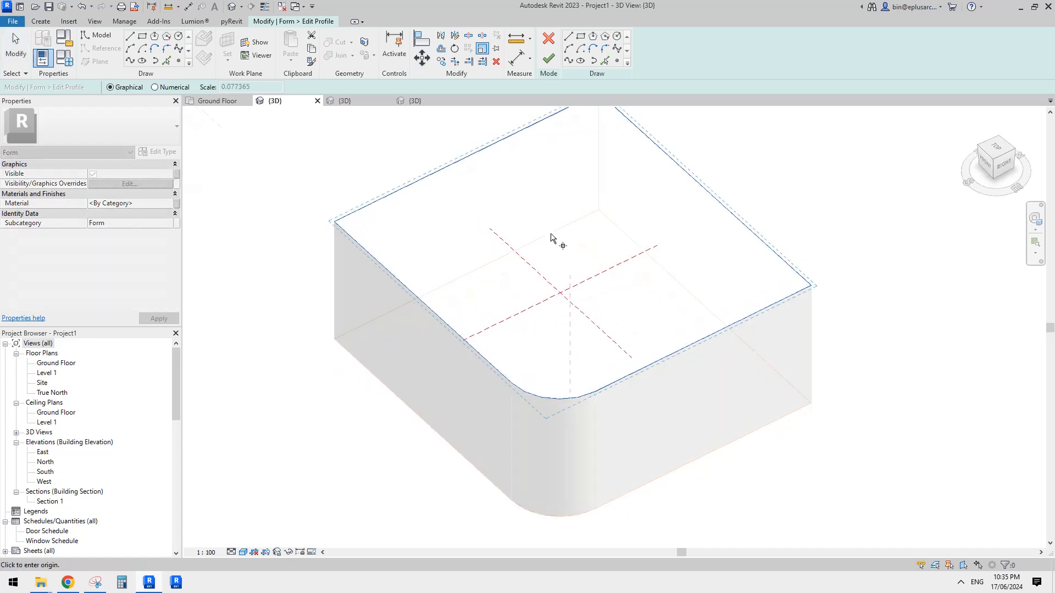
{"action": "left_click", "coordinate": [569, 239]}
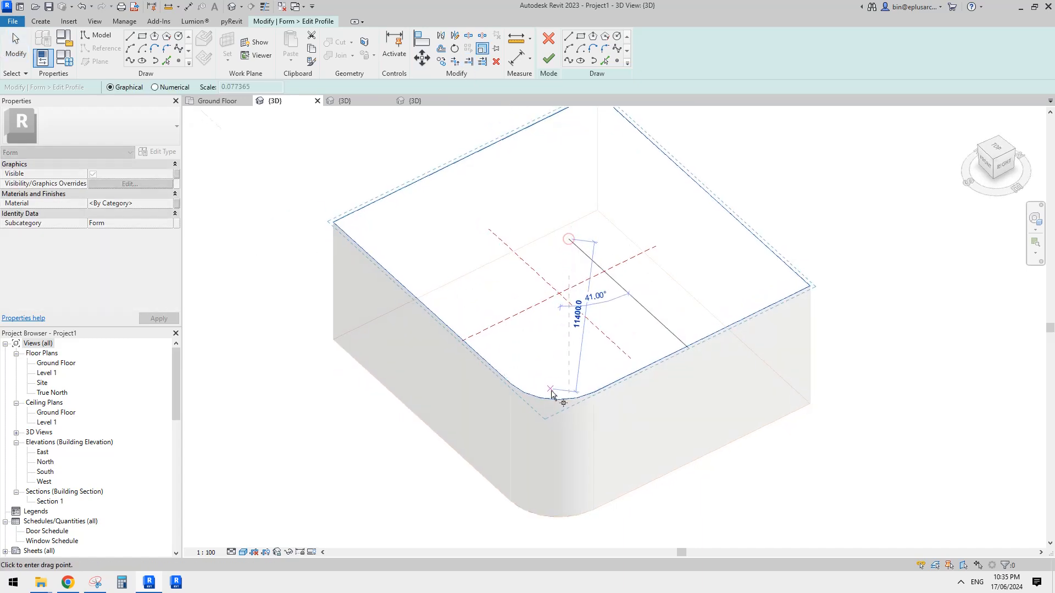
{"action": "left_click", "coordinate": [551, 390]}
{"action": "left_click", "coordinate": [549, 432]}
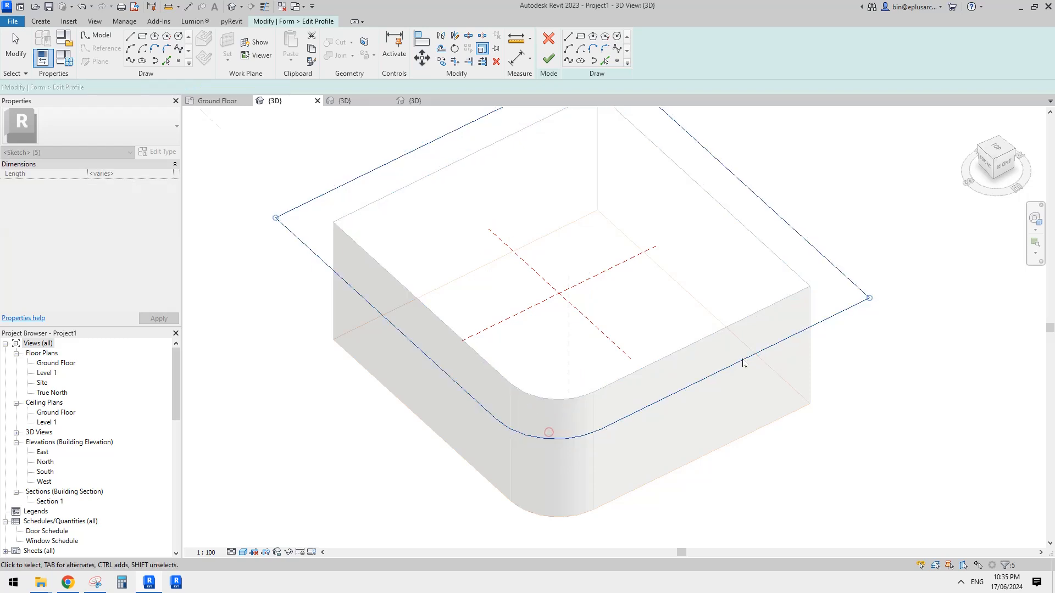
{"action": "left_click", "coordinate": [547, 59]}
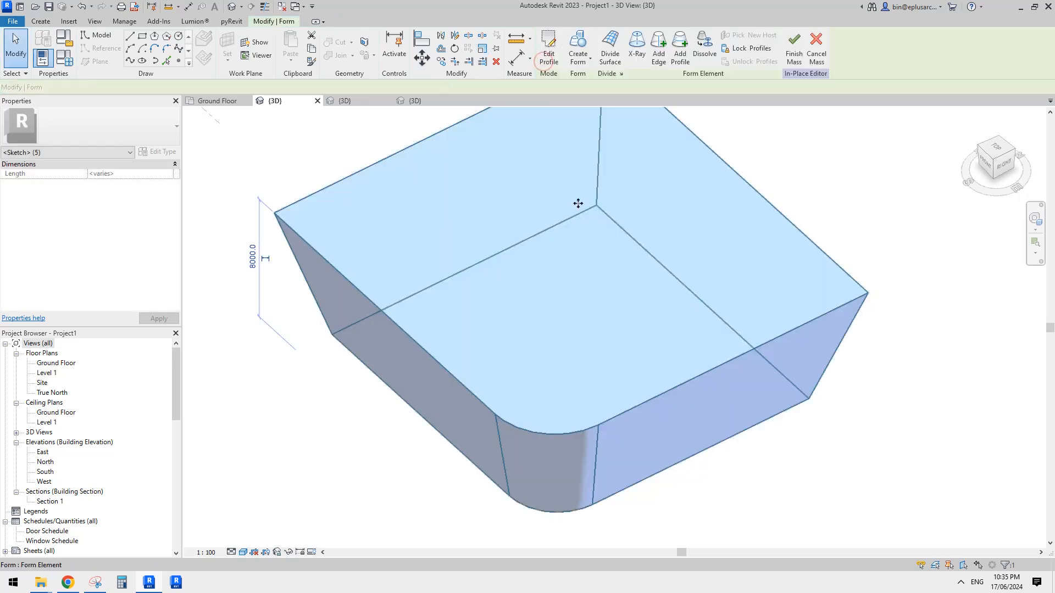
- Divide the curved corner surface of the mass form into a UV grid
{"action": "middle_click_drag", "start_coordinate": [581, 302], "coordinate": [816, 271], "text": "shift"}
{"action": "key", "text": "Escape"}
{"action": "middle_click_drag", "start_coordinate": [707, 280], "coordinate": [614, 323], "text": "shift"}
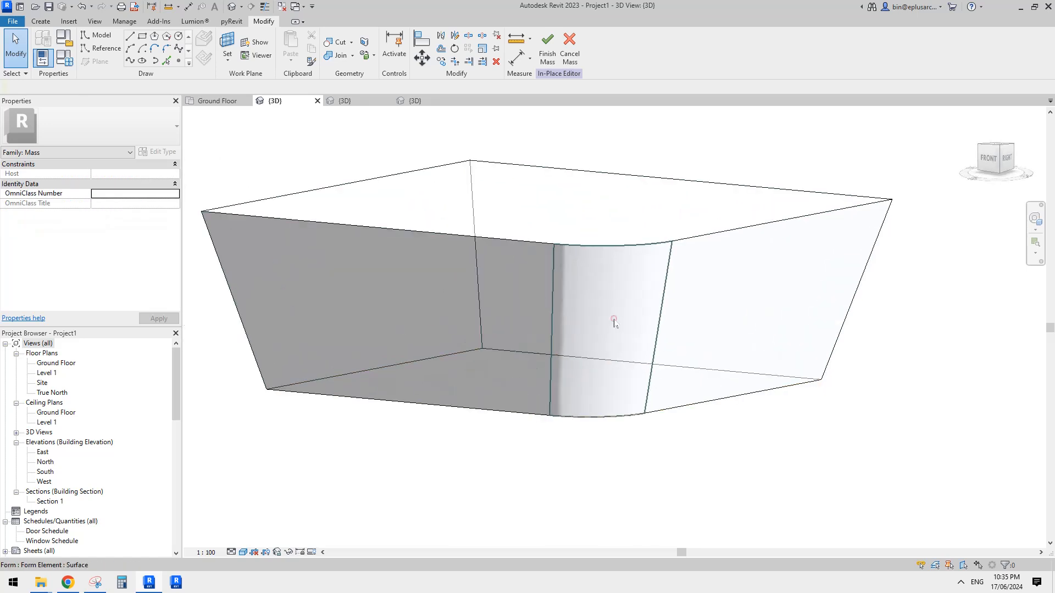
{"action": "left_click", "coordinate": [614, 323]}
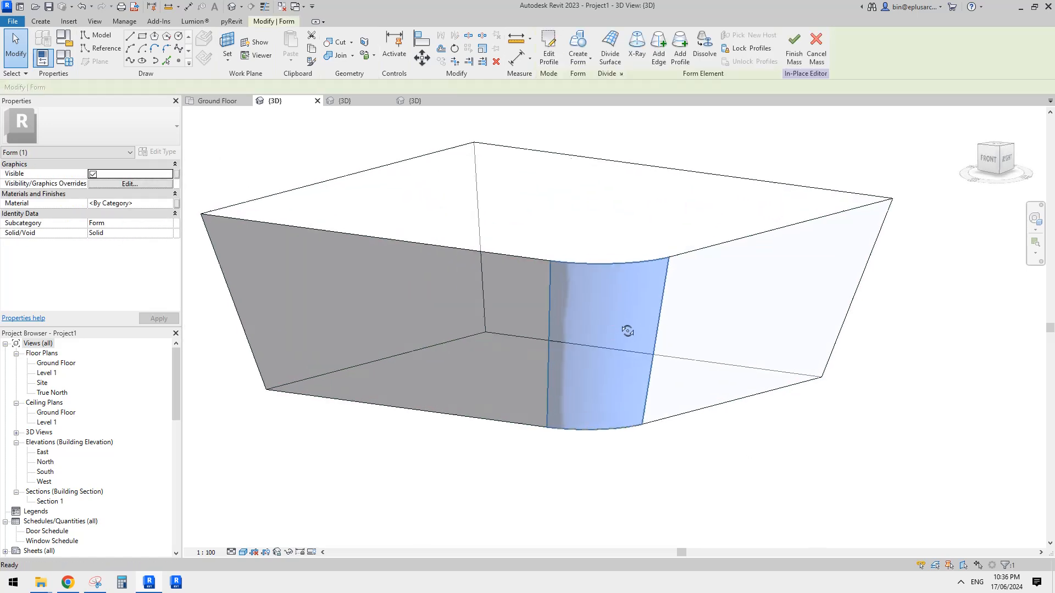
{"action": "left_click", "coordinate": [610, 49]}
{"action": "scroll", "coordinate": [598, 341], "scroll_direction": "up", "scroll_amount": 3}
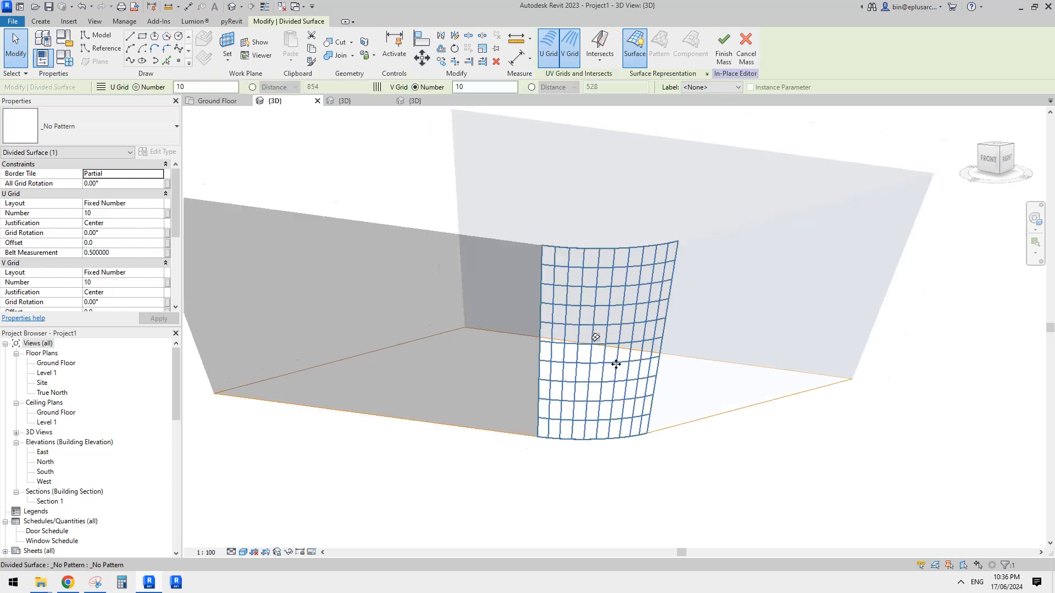
- Set the corner surface's U grid number to 2 and its V grid number to 4
{"action": "left_click", "coordinate": [108, 213]}
{"action": "type", "text": "2"}
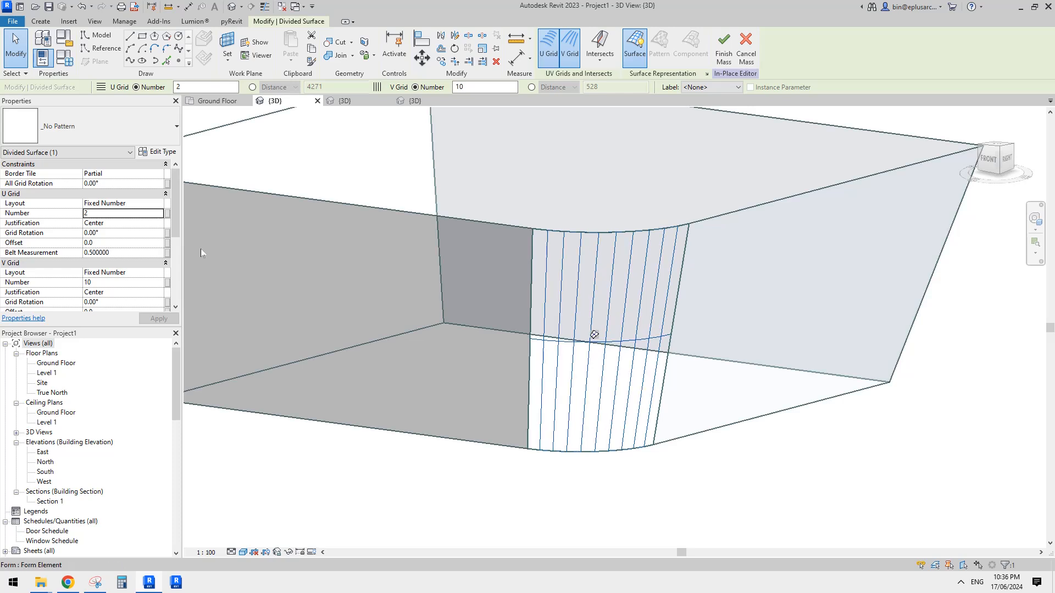
{"action": "left_click", "coordinate": [127, 283]}
{"action": "type", "text": "4"}
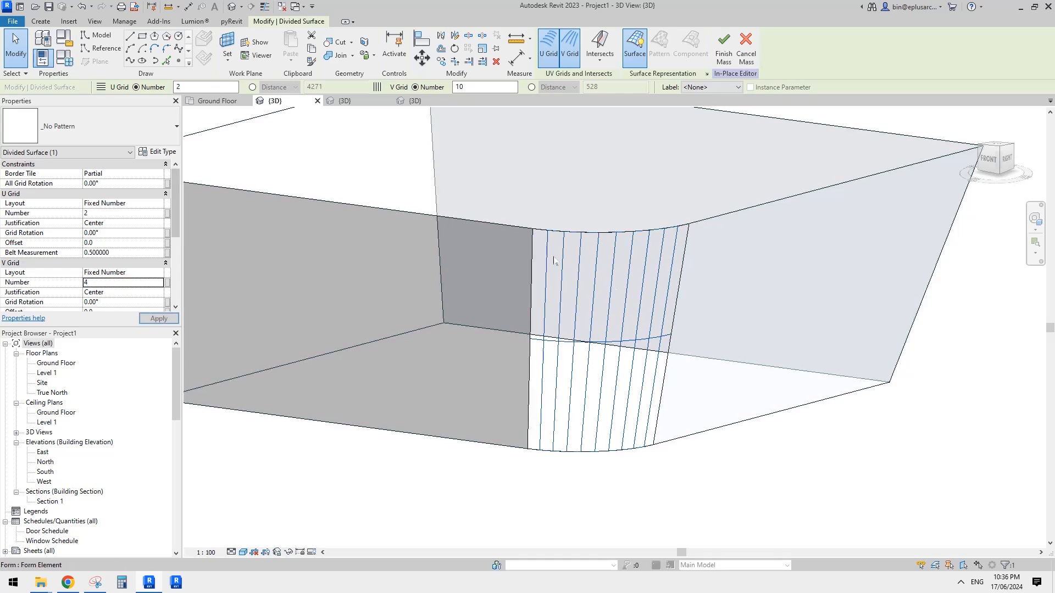
{"action": "middle_click_drag", "start_coordinate": [607, 278], "coordinate": [683, 275], "text": "shift"}
{"action": "key", "text": "Escape"}
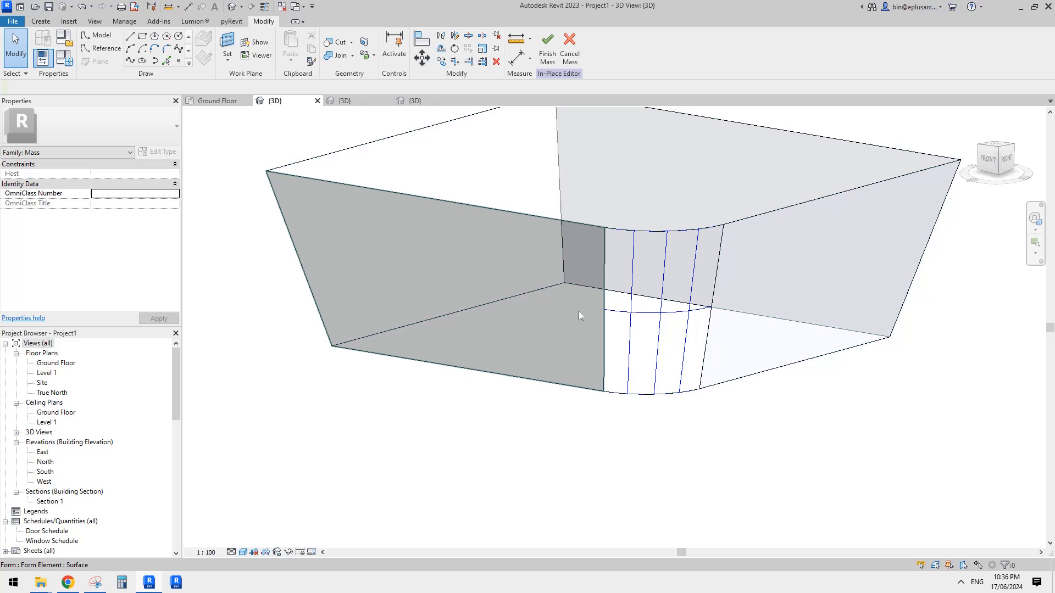
- Divide the flat front face beside the rounded corner and set its U grid number to 2
{"action": "left_click", "coordinate": [568, 309]}
{"action": "left_click", "coordinate": [609, 53]}
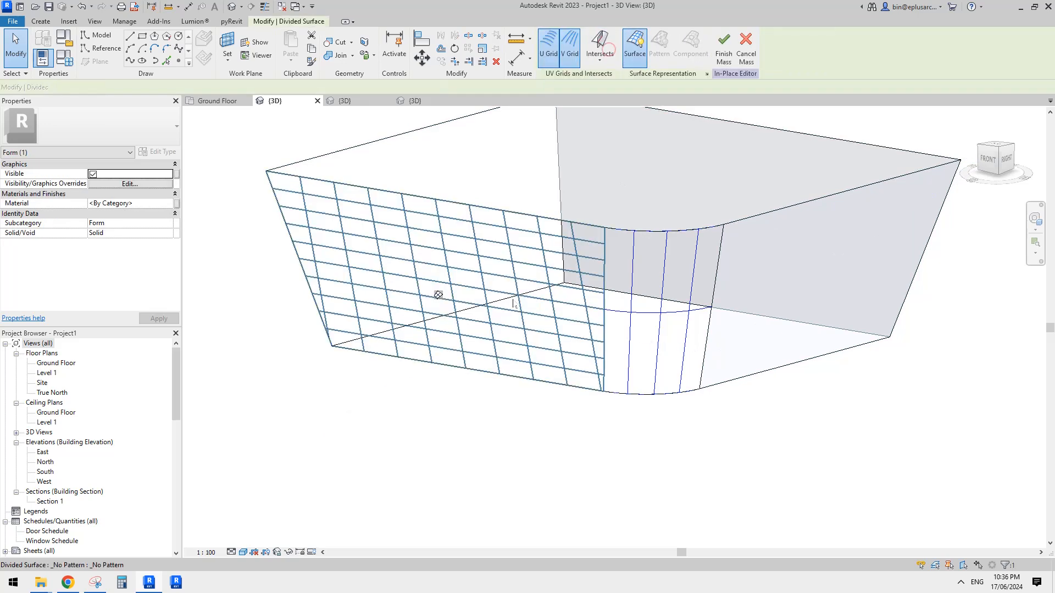
{"action": "left_click", "coordinate": [143, 215]}
{"action": "type", "text": "2"}
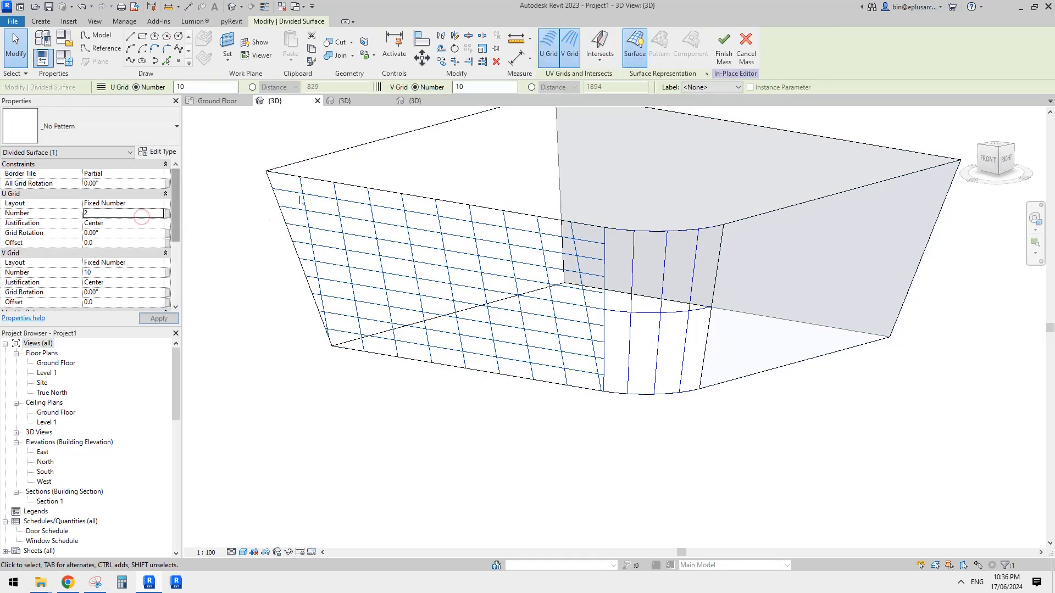
{"action": "left_click", "coordinate": [126, 273]}
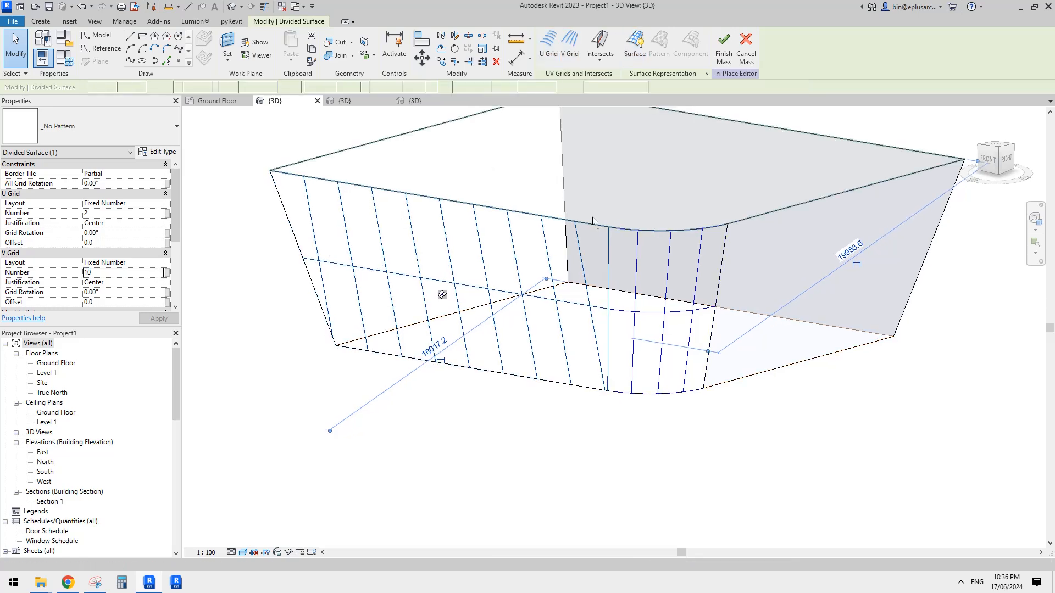
{"action": "middle_click_drag", "start_coordinate": [648, 269], "coordinate": [582, 256], "text": "shift"}
{"action": "key", "text": "Escape"}
- Apply the Family1 rectangle pattern panel to the divided rounded-corner surface
{"action": "scroll", "coordinate": [641, 297], "scroll_direction": "up", "scroll_amount": 1}
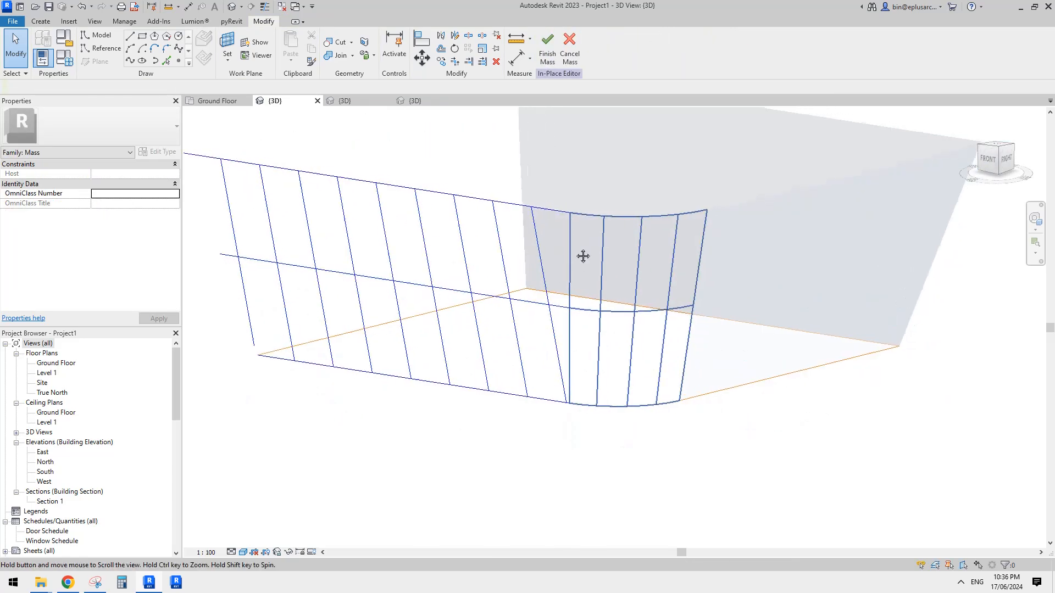
{"action": "left_click", "coordinate": [638, 255]}
{"action": "middle_click_drag", "start_coordinate": [678, 259], "coordinate": [648, 257]}
{"action": "scroll", "coordinate": [647, 258], "scroll_direction": "up", "scroll_amount": 1}
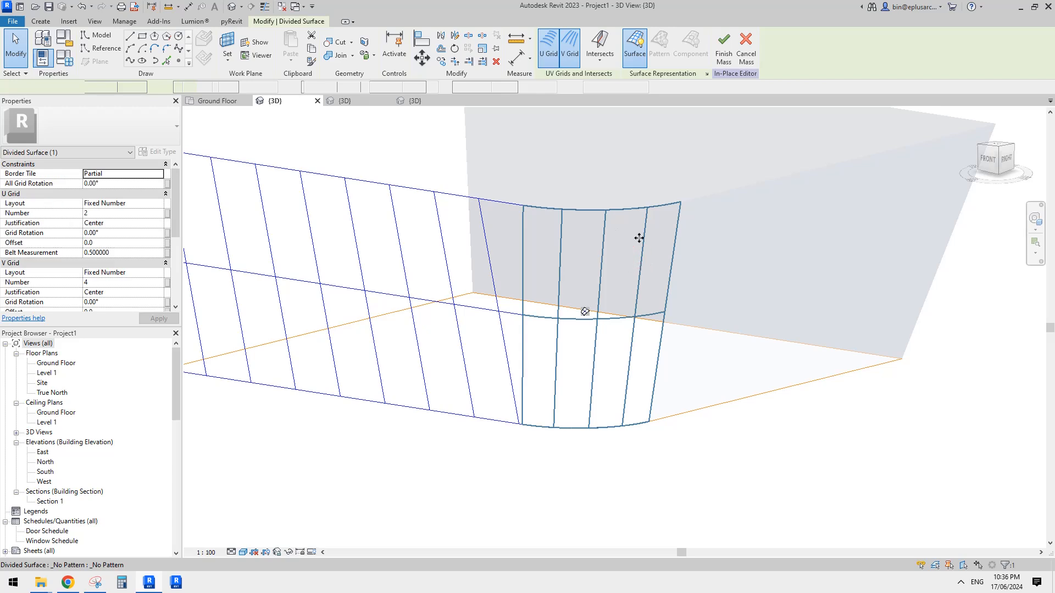
{"action": "scroll", "coordinate": [638, 236], "scroll_direction": "up", "scroll_amount": 1}
{"action": "left_click", "coordinate": [99, 123]}
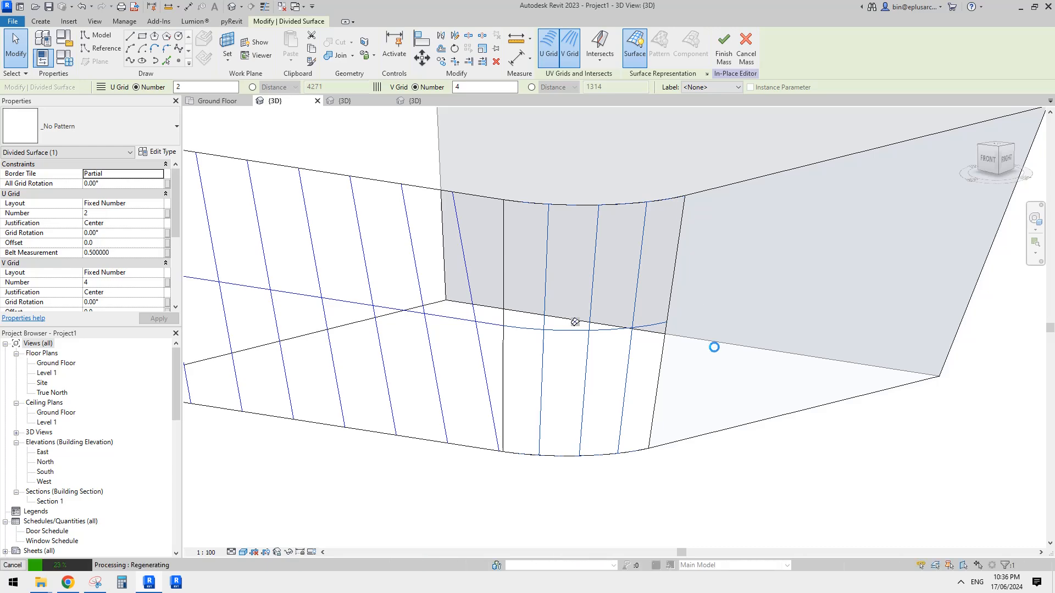
{"action": "left_click", "coordinate": [782, 468]}
{"action": "middle_click_drag", "start_coordinate": [772, 439], "coordinate": [782, 465]}
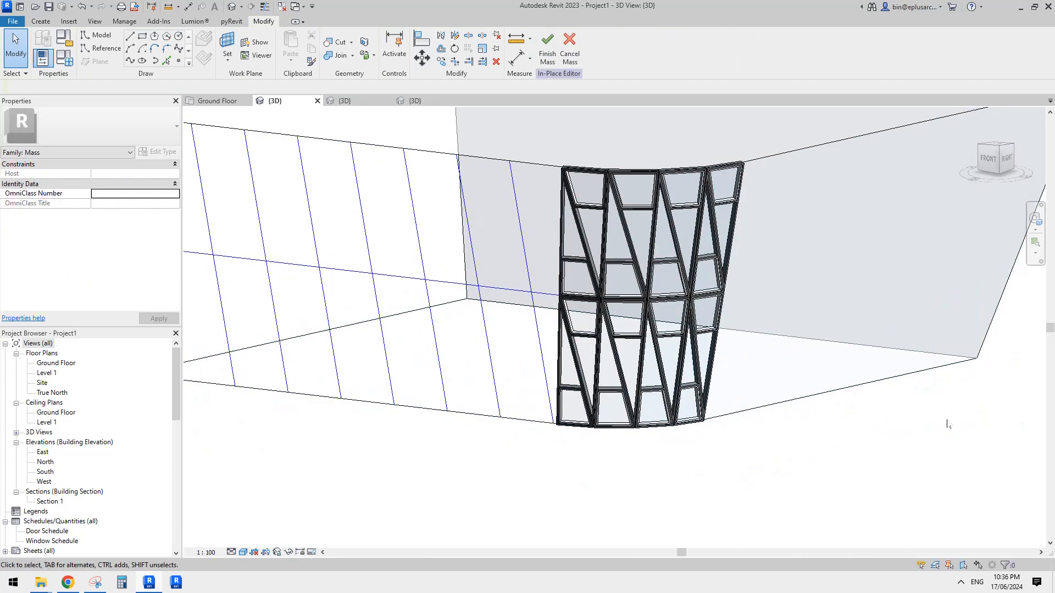
- Check the reference facade photo in the Google Docs document, return to Revit and apply the Family1 panel to the divided flat front face
{"action": "left_click", "coordinate": [78, 588]}
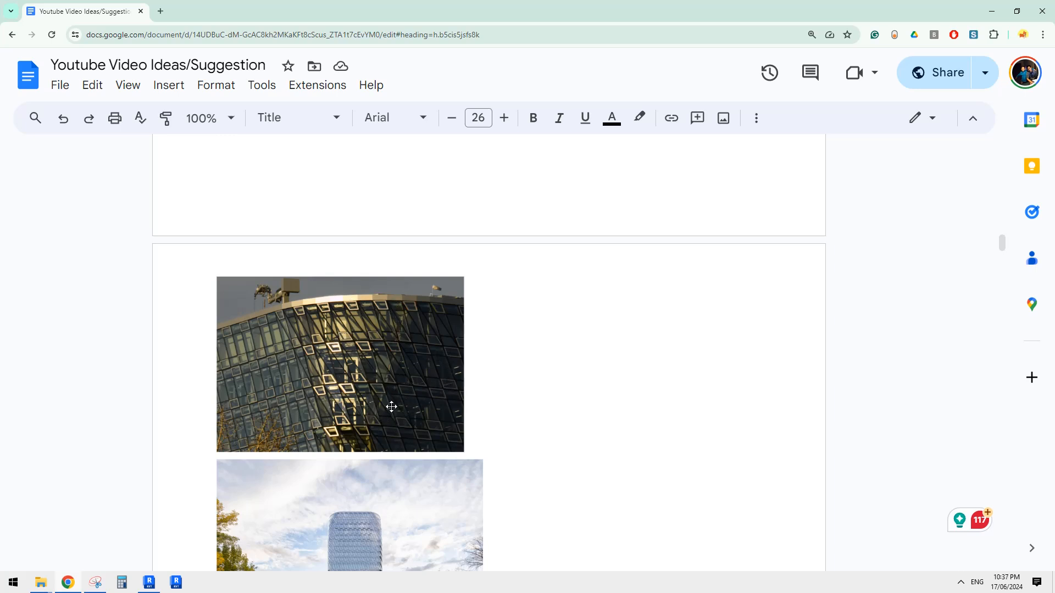
{"action": "left_click", "coordinate": [150, 582]}
{"action": "middle_click_drag", "start_coordinate": [673, 387], "coordinate": [558, 294], "text": "shift"}
{"action": "left_click", "coordinate": [561, 295]}
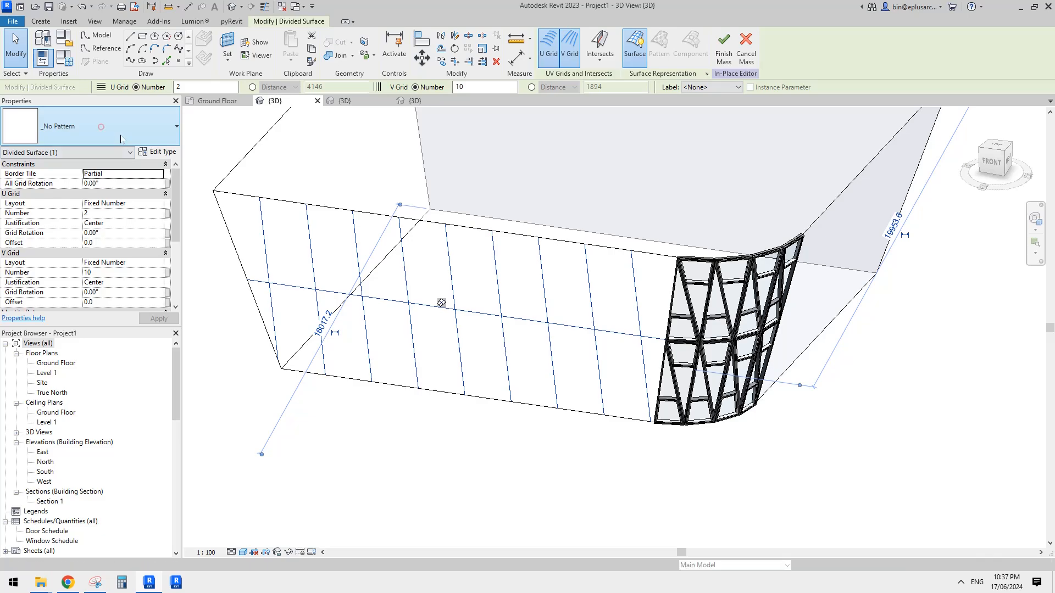
{"action": "left_click", "coordinate": [102, 126]}
{"action": "left_click", "coordinate": [66, 374]}
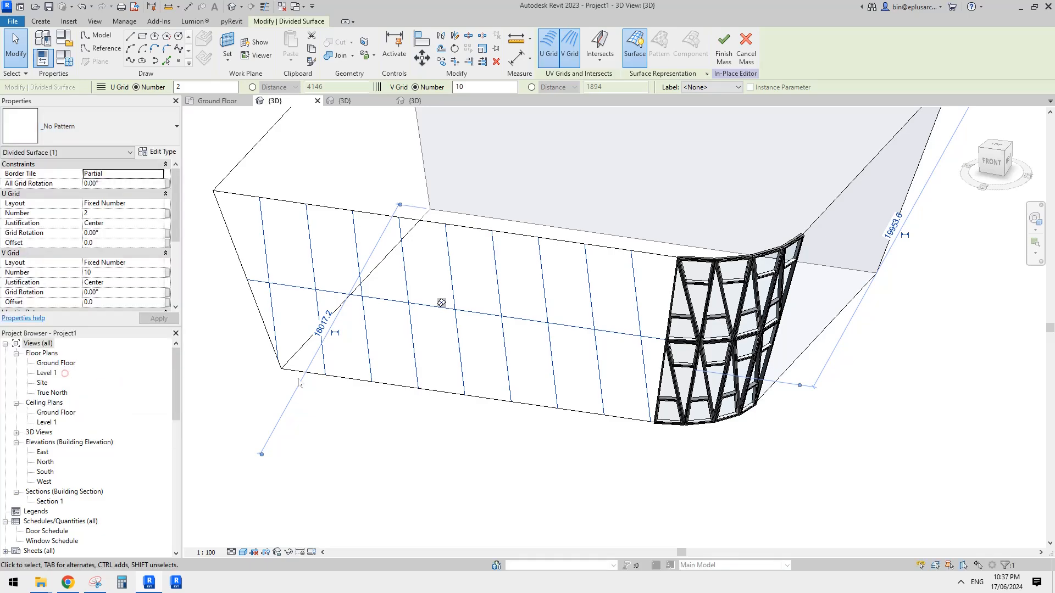
{"action": "left_click", "coordinate": [615, 466]}
{"action": "middle_click_drag", "start_coordinate": [617, 451], "coordinate": [624, 358], "text": "shift"}
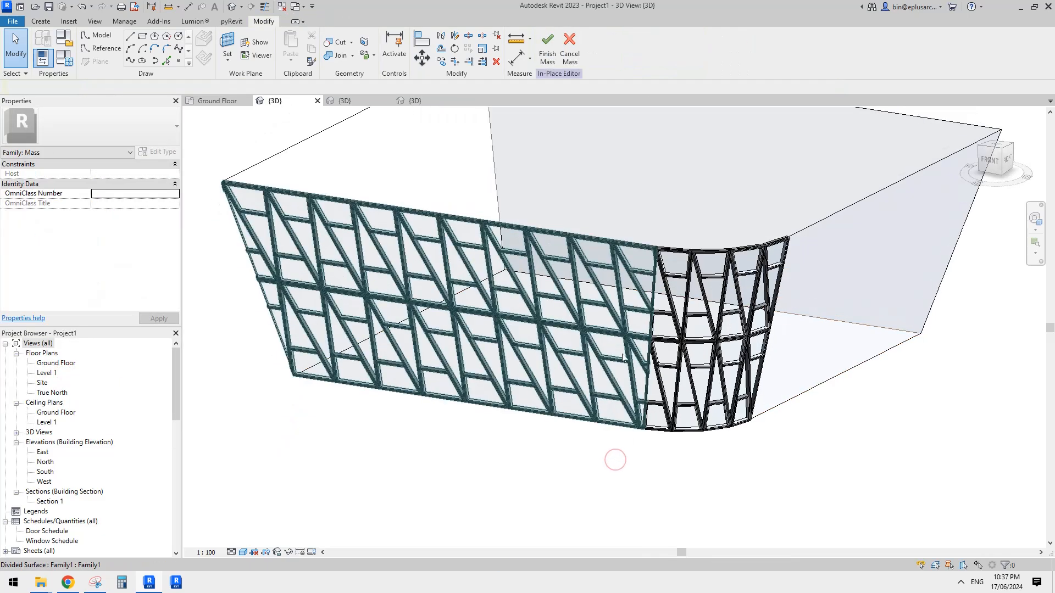
- Examine how the panels meet between the flat face and the rounded corner, comparing them with the facade photo in Google Docs
{"action": "middle_click_drag", "start_coordinate": [645, 304], "coordinate": [597, 286], "text": "shift"}
{"action": "scroll", "coordinate": [616, 274], "scroll_direction": "up", "scroll_amount": 2}
{"action": "left_click", "coordinate": [612, 272]}
{"action": "scroll", "coordinate": [615, 280], "scroll_direction": "down", "scroll_amount": 1}
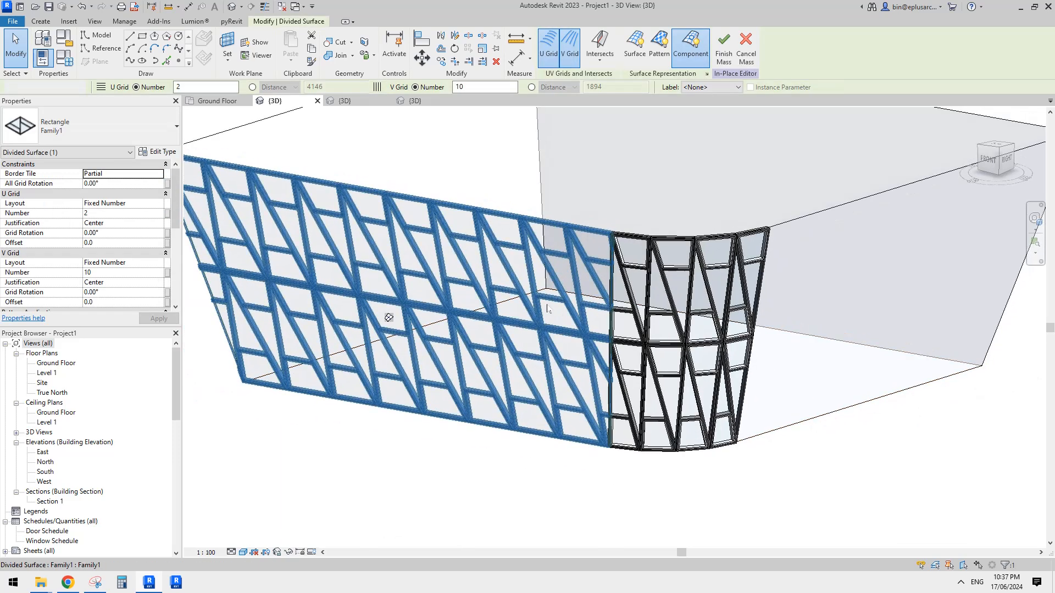
{"action": "left_click", "coordinate": [392, 389]}
{"action": "left_click", "coordinate": [70, 585]}
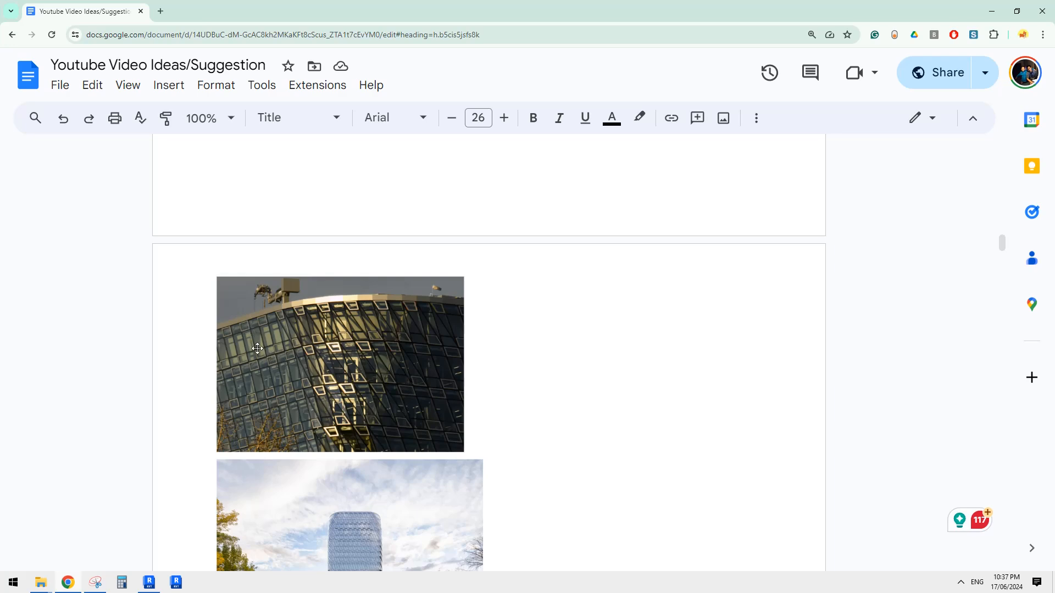
{"action": "left_click", "coordinate": [149, 583]}
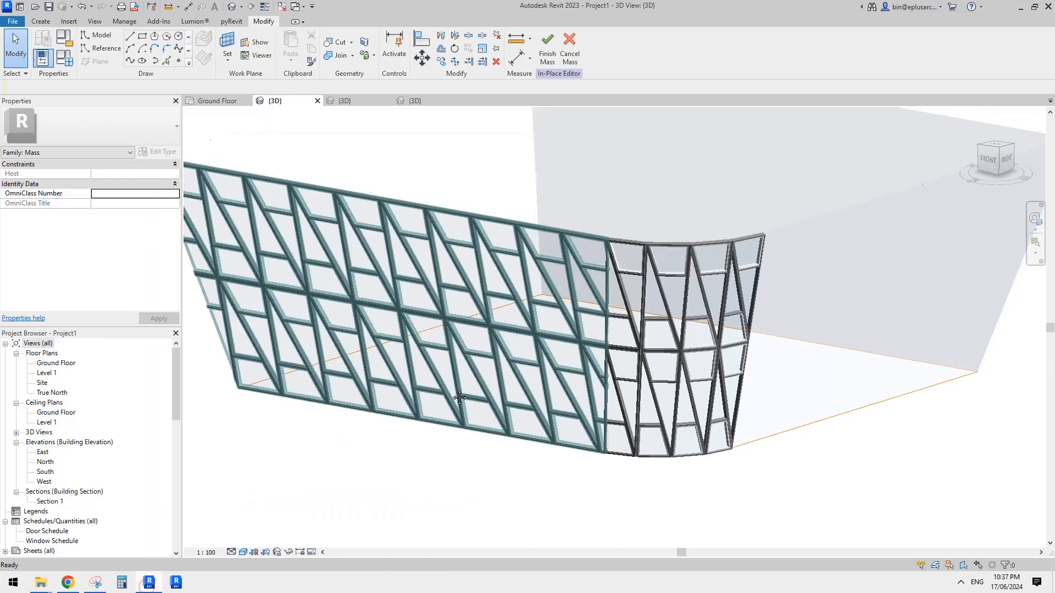
{"action": "left_click", "coordinate": [470, 283]}
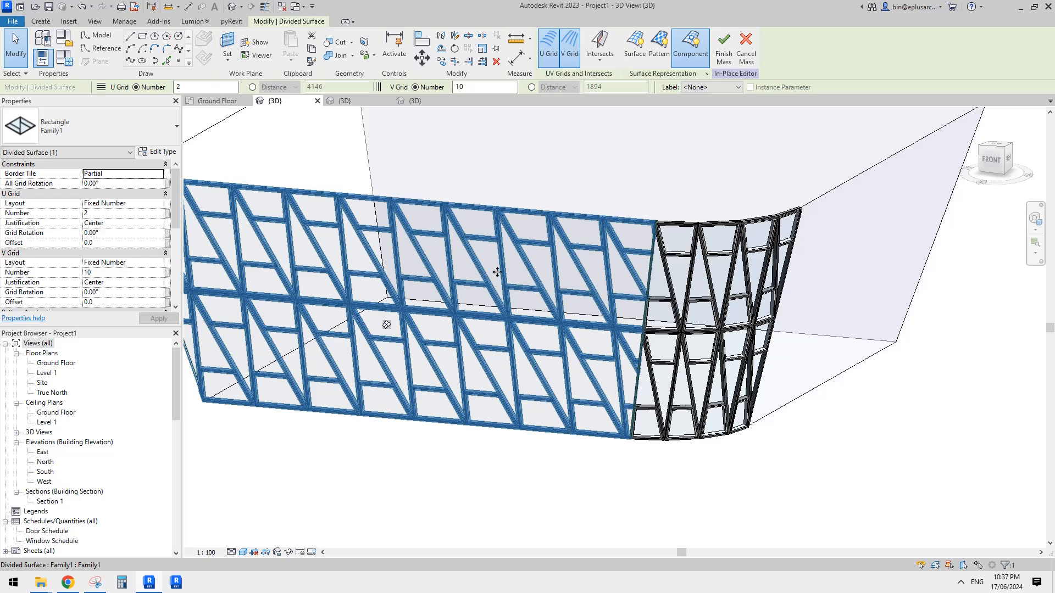
{"action": "middle_click_drag", "start_coordinate": [498, 278], "coordinate": [445, 223], "text": "shift"}
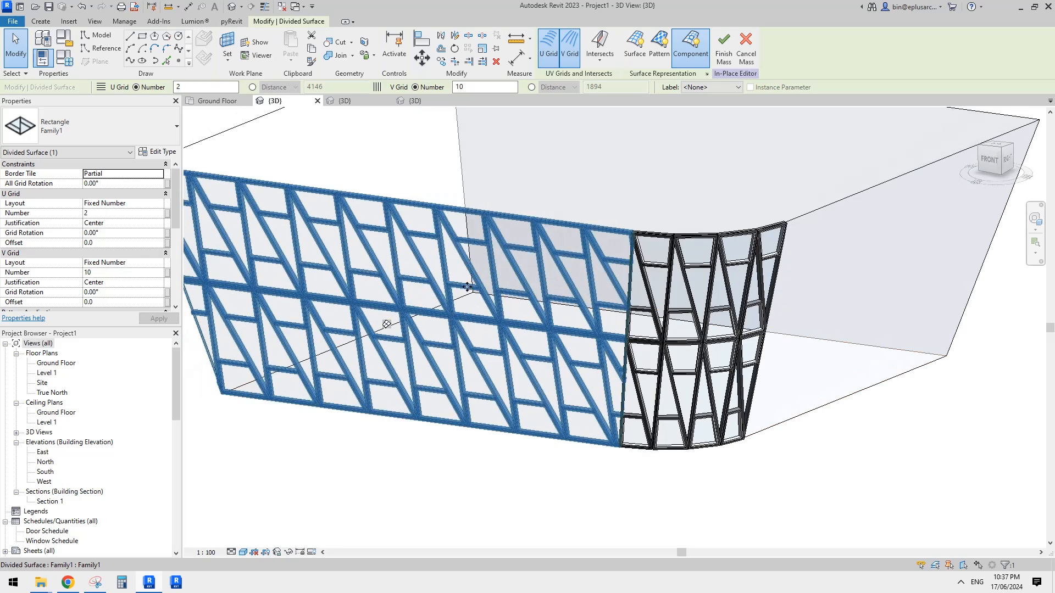
{"action": "middle_click_drag", "start_coordinate": [491, 286], "coordinate": [466, 221], "text": "shift"}
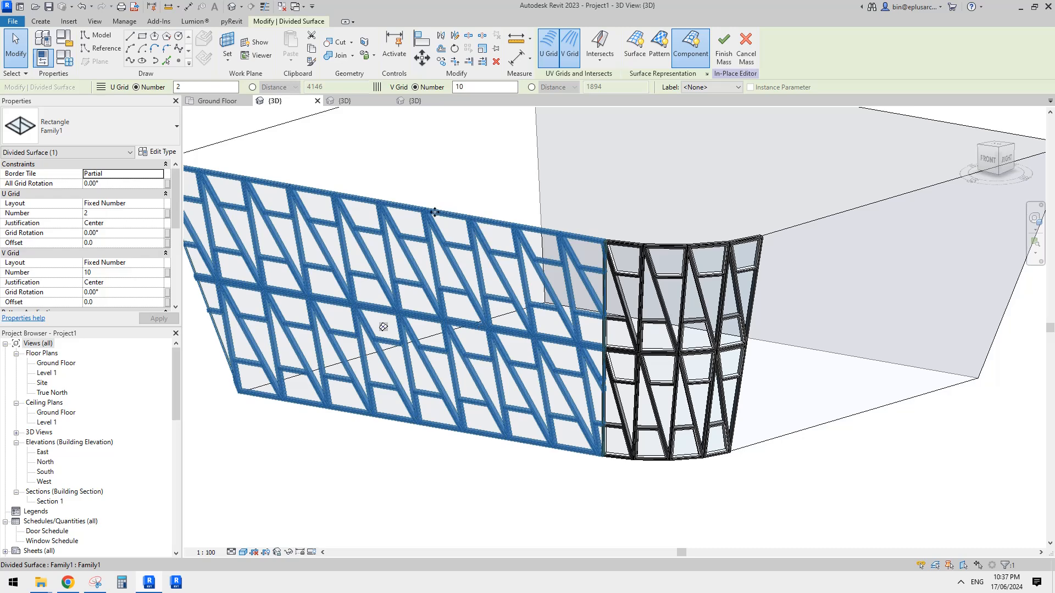
{"action": "scroll", "coordinate": [441, 207], "scroll_direction": "up", "scroll_amount": 2}
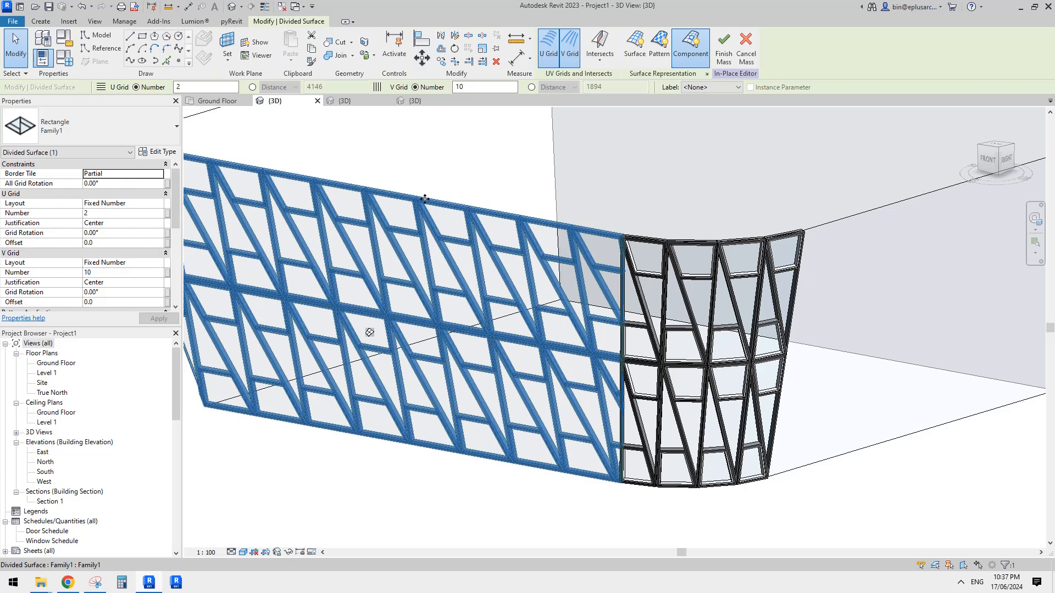
{"action": "scroll", "coordinate": [509, 235], "scroll_direction": "down", "scroll_amount": 2}
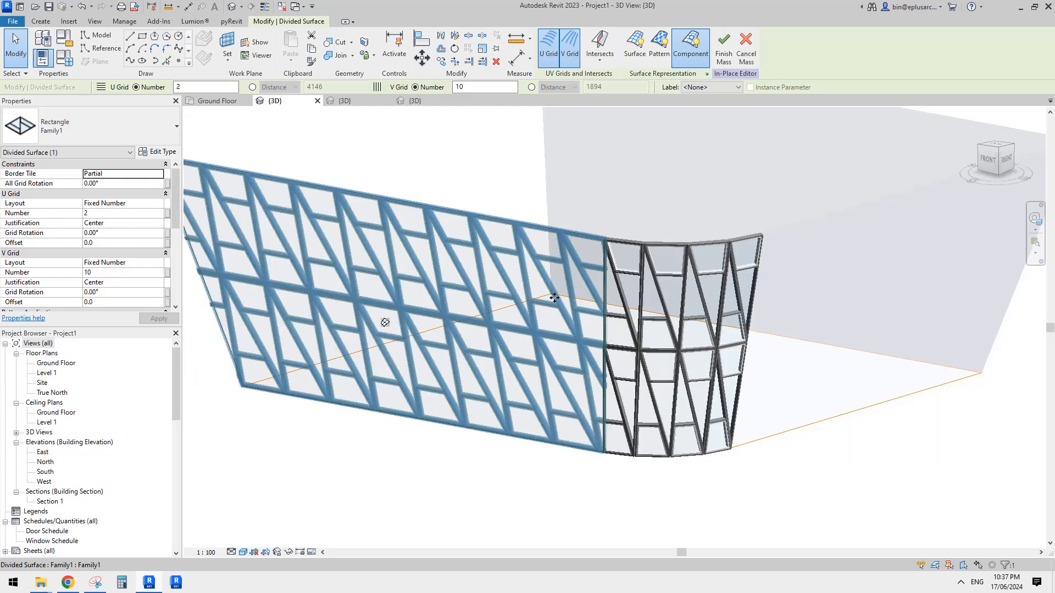
{"action": "middle_click_drag", "start_coordinate": [590, 261], "coordinate": [606, 295], "text": "shift"}
{"action": "key", "text": "Escape"}
{"action": "scroll", "coordinate": [588, 299], "scroll_direction": "up", "scroll_amount": 2}
{"action": "key", "text": "Tab"}
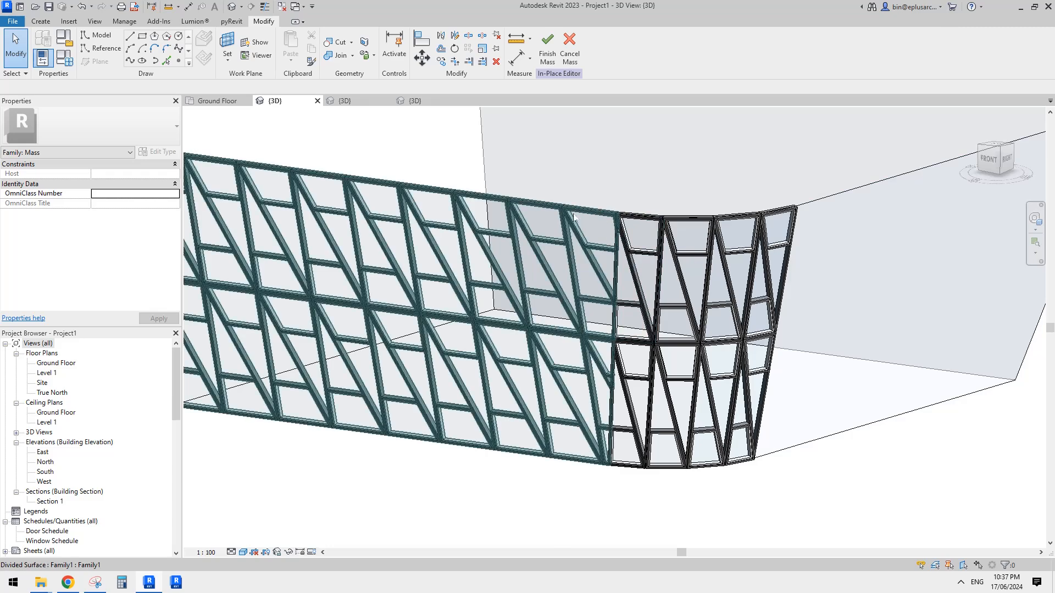
{"action": "middle_click_drag", "start_coordinate": [597, 294], "coordinate": [614, 308], "text": "shift"}
{"action": "left_click", "coordinate": [615, 282]}
{"action": "key", "text": "Escape"}
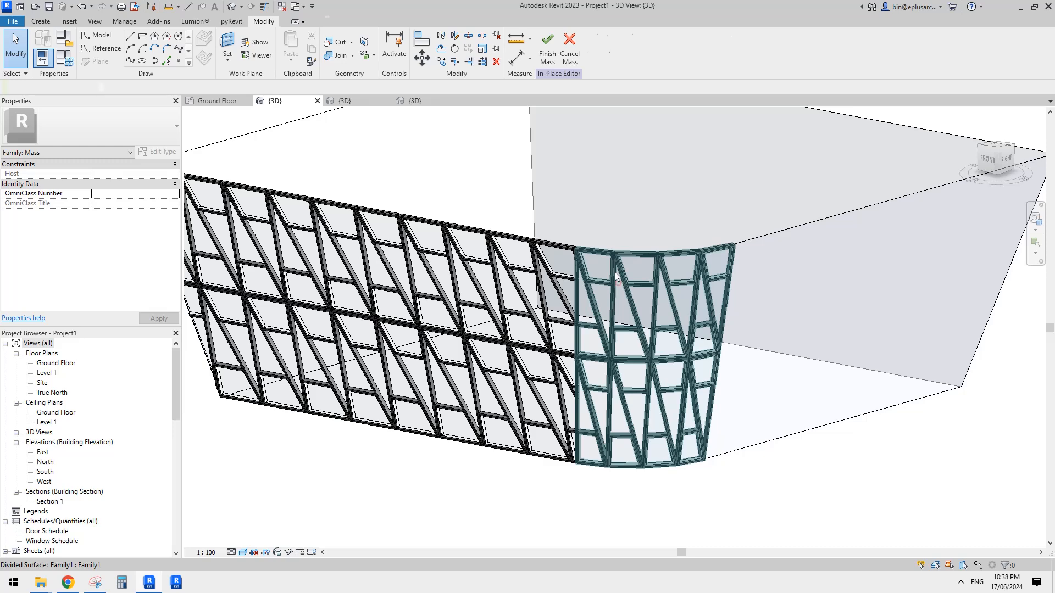
- Turn off the panel components on the corner and flat divided surfaces and show their surface grids instead
{"action": "left_click", "coordinate": [617, 282]}
{"action": "left_click", "coordinate": [691, 49]}
{"action": "left_click", "coordinate": [545, 256]}
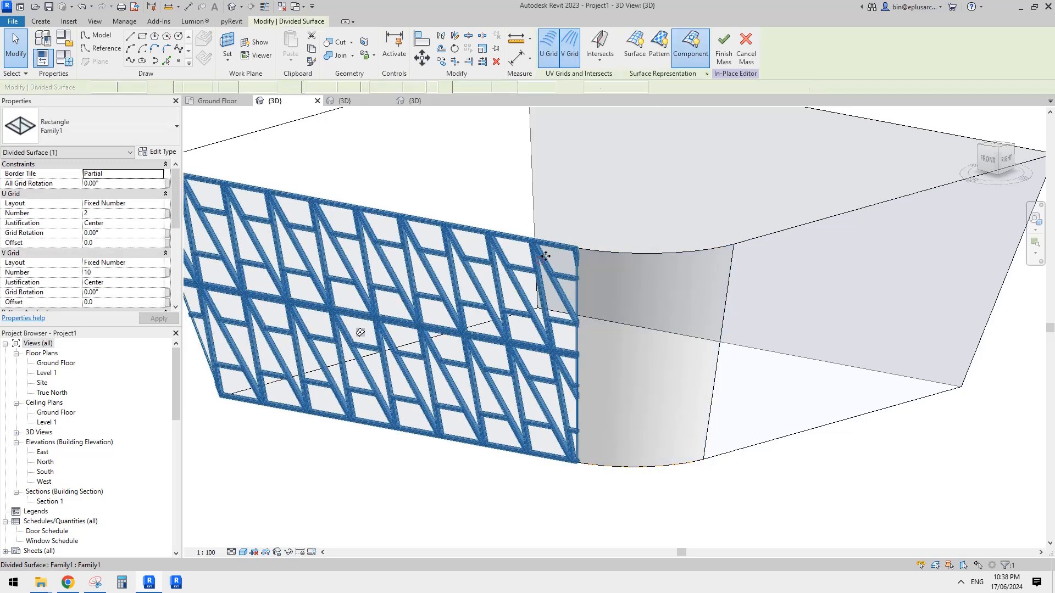
{"action": "left_click", "coordinate": [662, 298]}
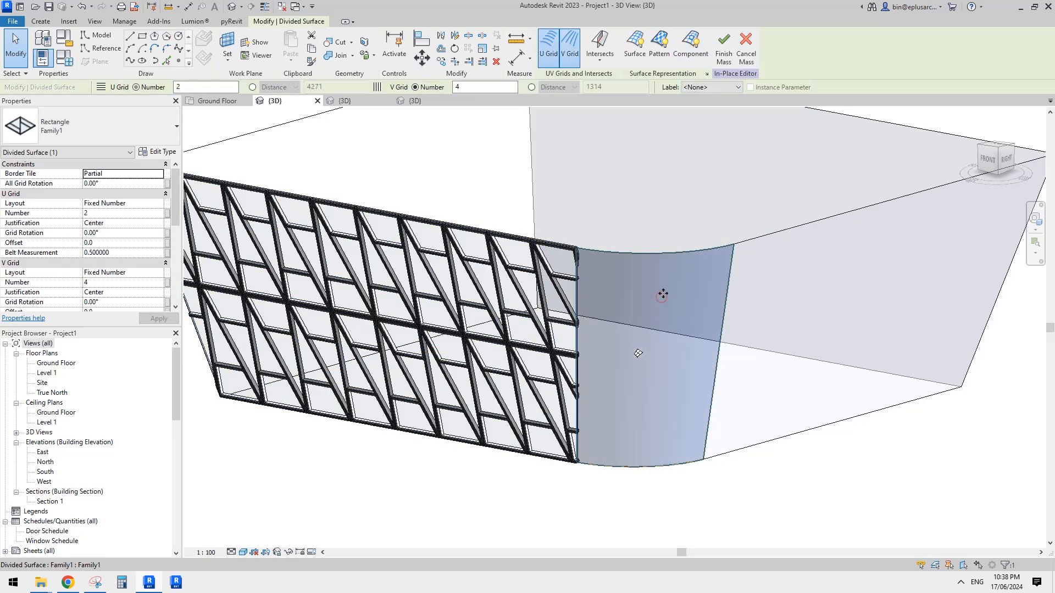
{"action": "left_click", "coordinate": [628, 54]}
{"action": "left_click", "coordinate": [564, 282]}
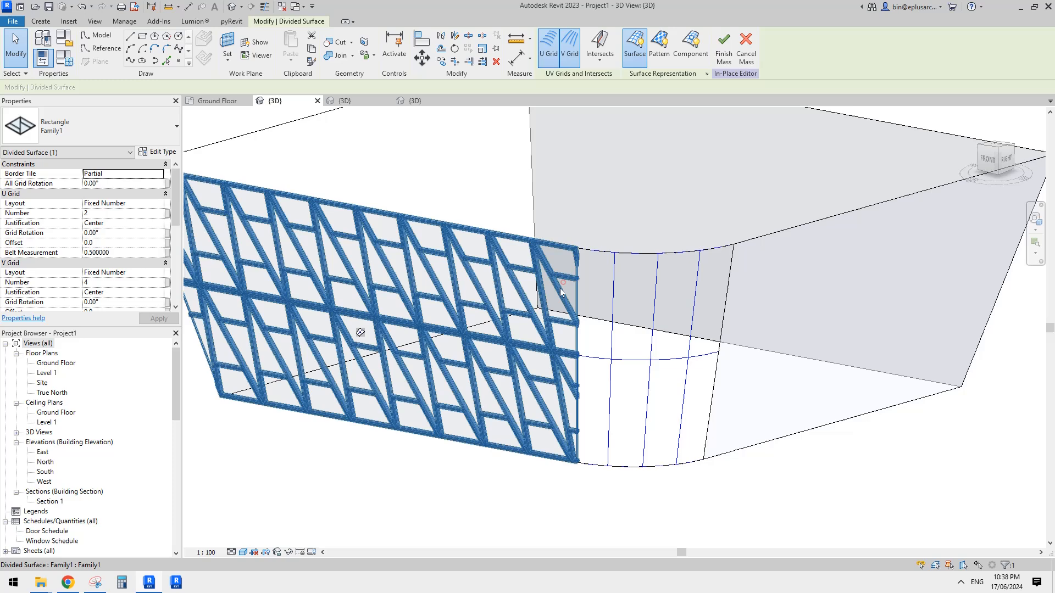
{"action": "left_click", "coordinate": [690, 53]}
{"action": "left_click", "coordinate": [635, 51]}
{"action": "key", "text": "Escape"}
- Open the profile of the mass's top face for editing and select its rounded corner arc
{"action": "middle_click_drag", "start_coordinate": [633, 321], "coordinate": [624, 287], "text": "shift"}
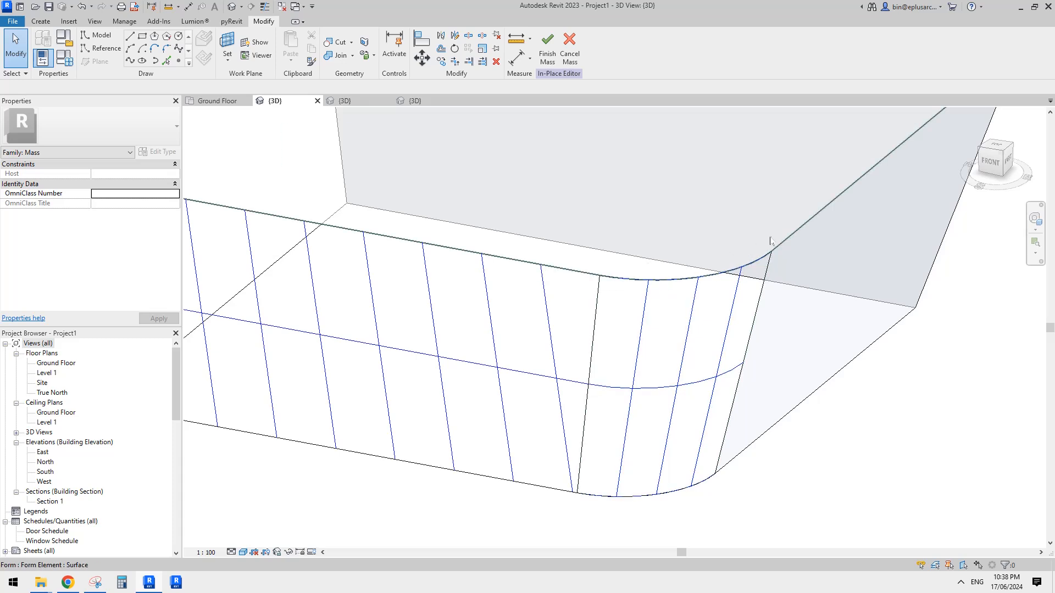
{"action": "middle_click_drag", "start_coordinate": [793, 231], "coordinate": [668, 283], "text": "shift"}
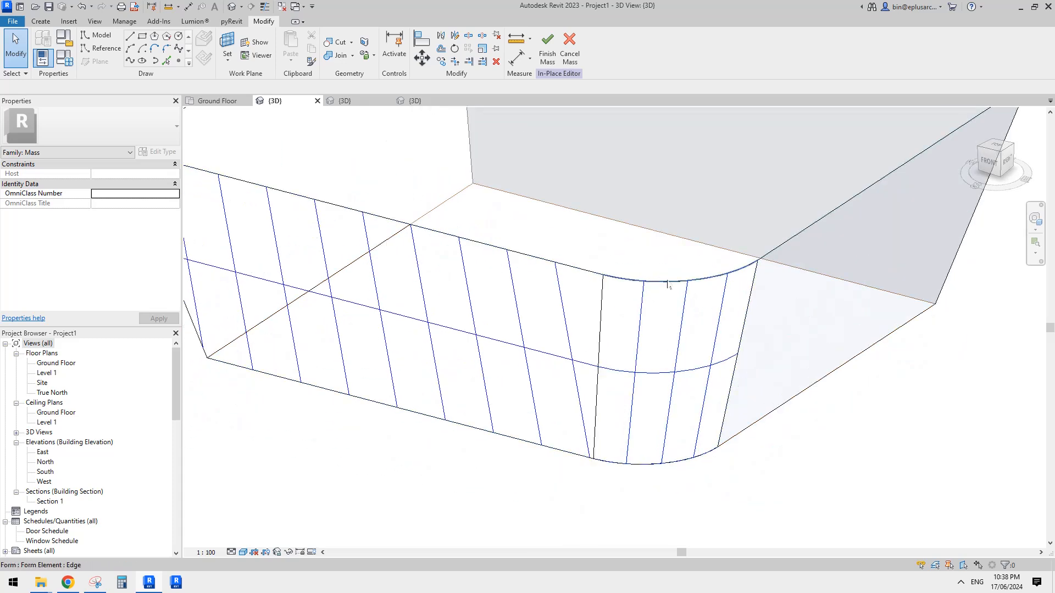
{"action": "left_click", "coordinate": [638, 250]}
{"action": "left_click", "coordinate": [551, 48]}
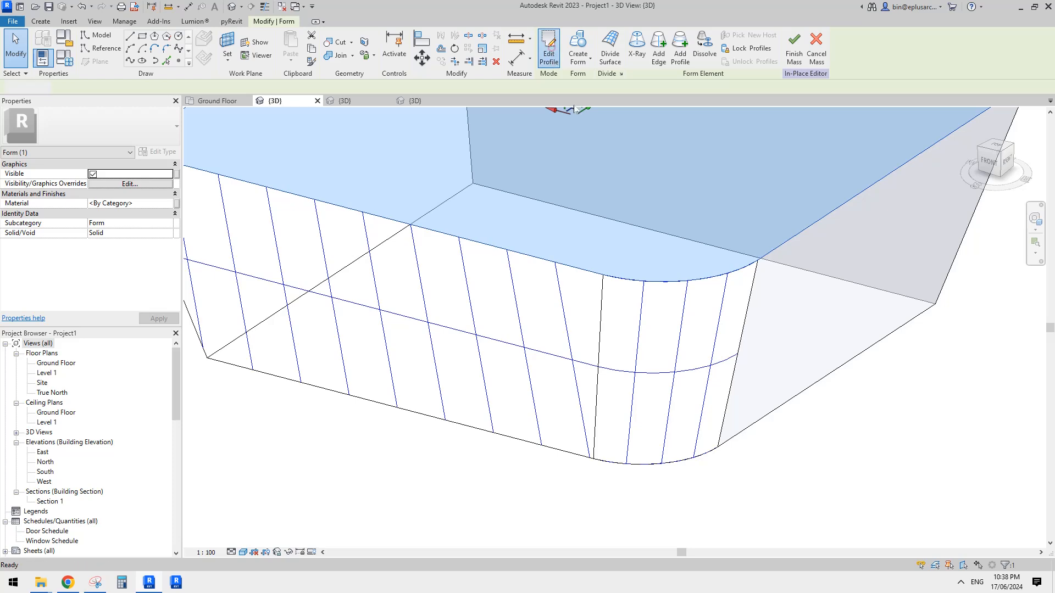
{"action": "mouse_move", "coordinate": [629, 242]}
{"action": "middle_mouse_down", "text": "shift"}
{"action": "mouse_move", "coordinate": [657, 297]}
{"action": "mouse_move", "coordinate": [595, 298]}
{"action": "middle_mouse_up", "text": "shift"}
{"action": "left_click", "coordinate": [658, 300]}
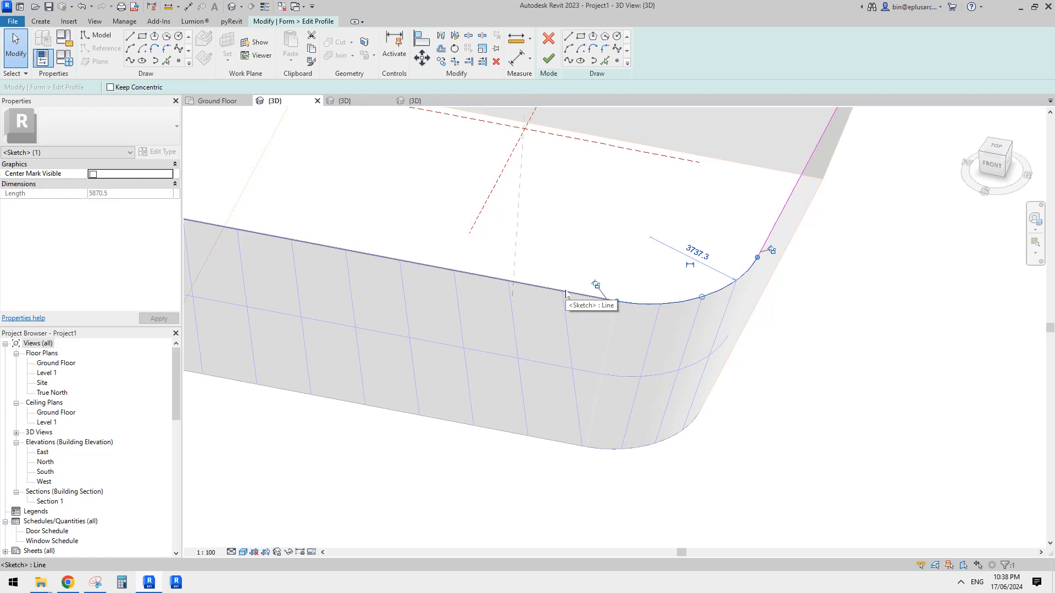
{"action": "middle_click_drag", "start_coordinate": [599, 285], "coordinate": [641, 265], "text": "shift"}
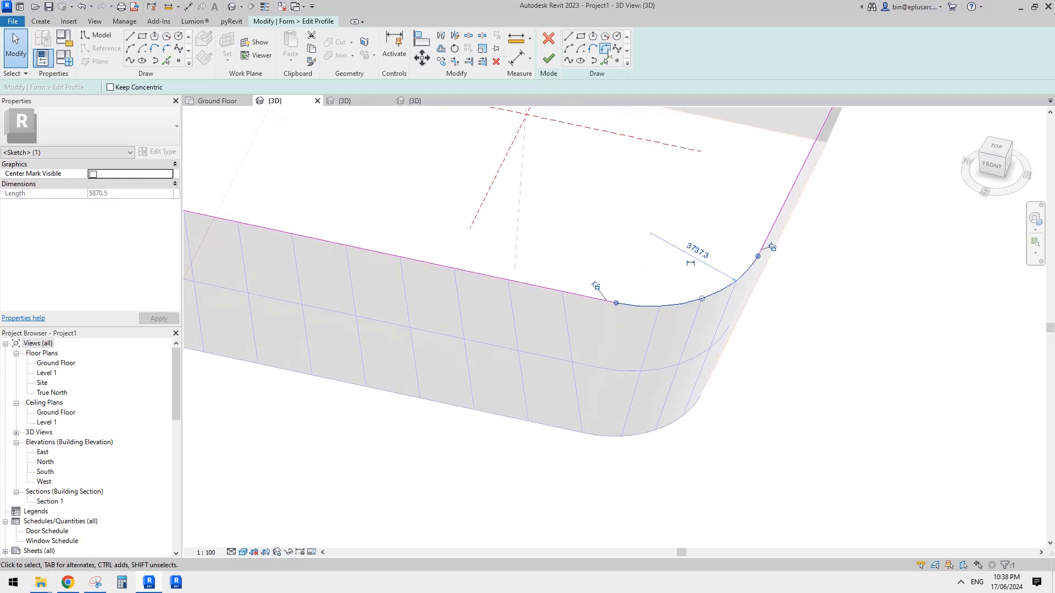
- Draw a larger fillet arc with a radius of 5600 between the front and side lines of the top profile
{"action": "left_click", "coordinate": [605, 49]}
{"action": "left_click", "coordinate": [548, 292]}
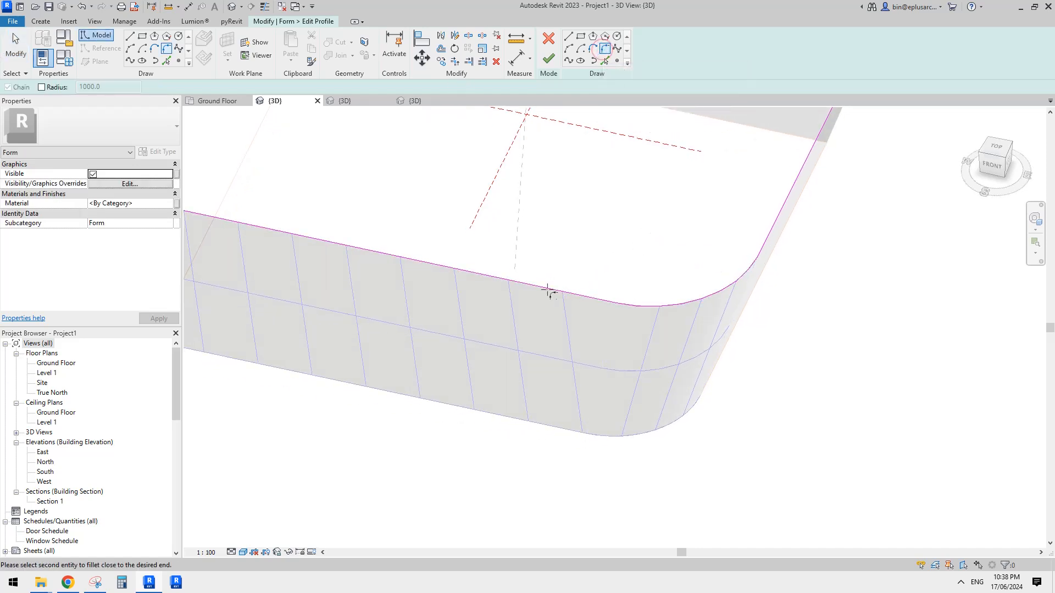
{"action": "left_click", "coordinate": [777, 236]}
{"action": "scroll", "coordinate": [572, 294], "scroll_direction": "up", "scroll_amount": 4}
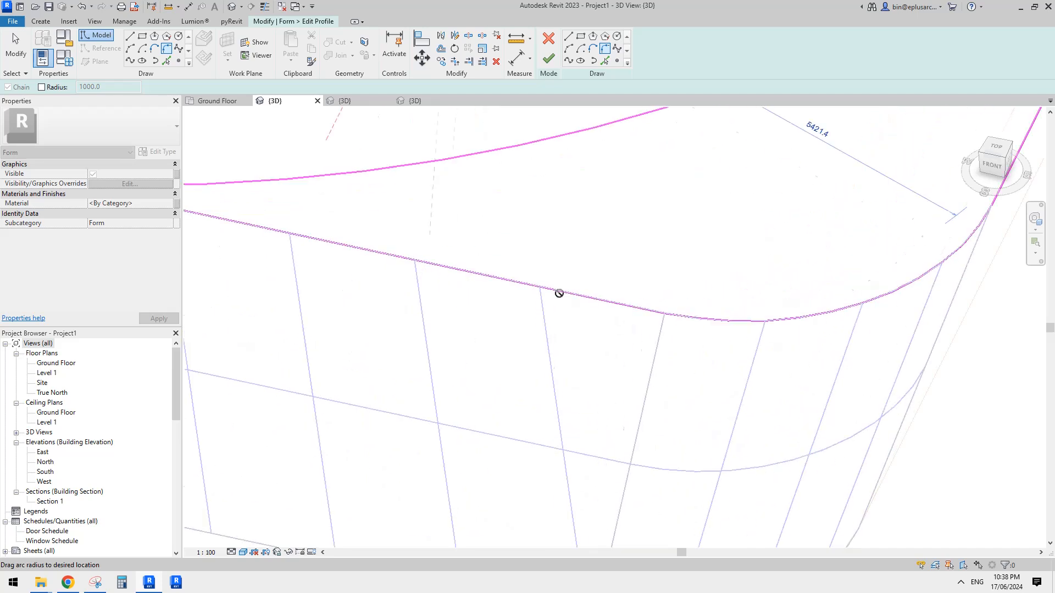
{"action": "scroll", "coordinate": [559, 294], "scroll_direction": "up", "scroll_amount": 1}
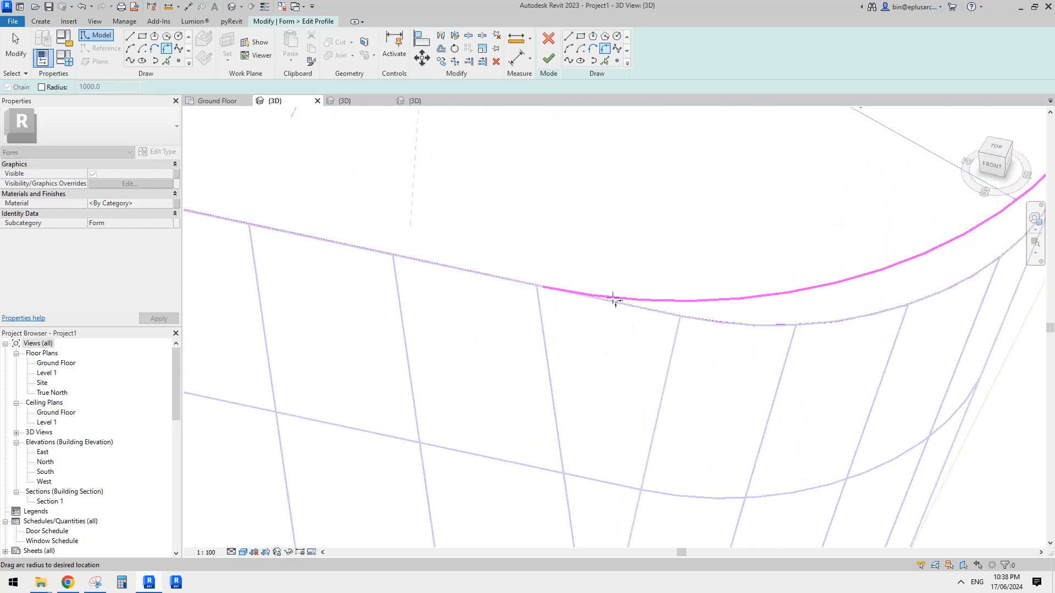
{"action": "left_click", "coordinate": [616, 299]}
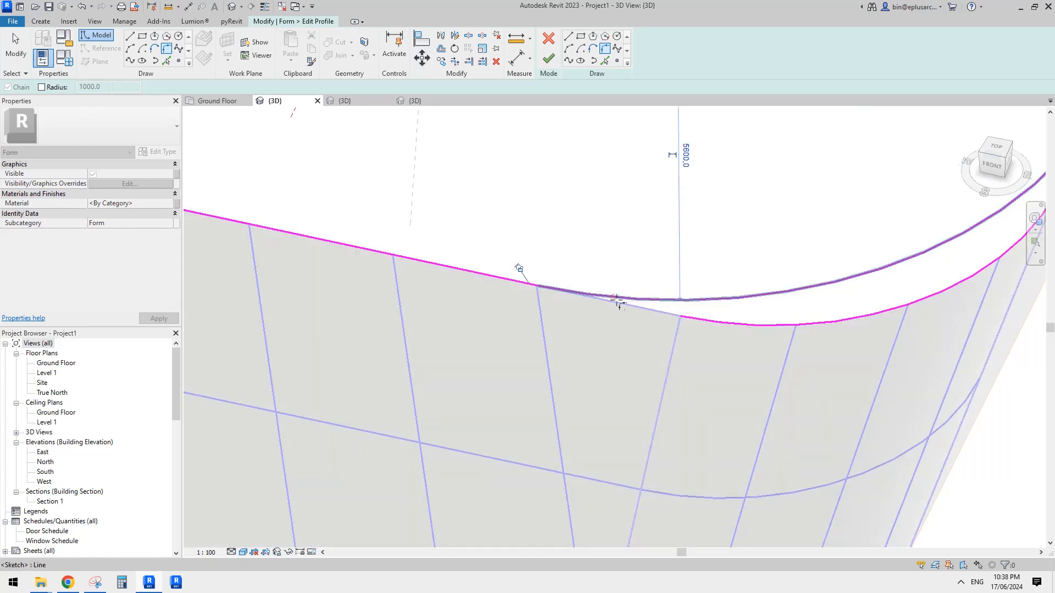
{"action": "key", "text": "Escape"}
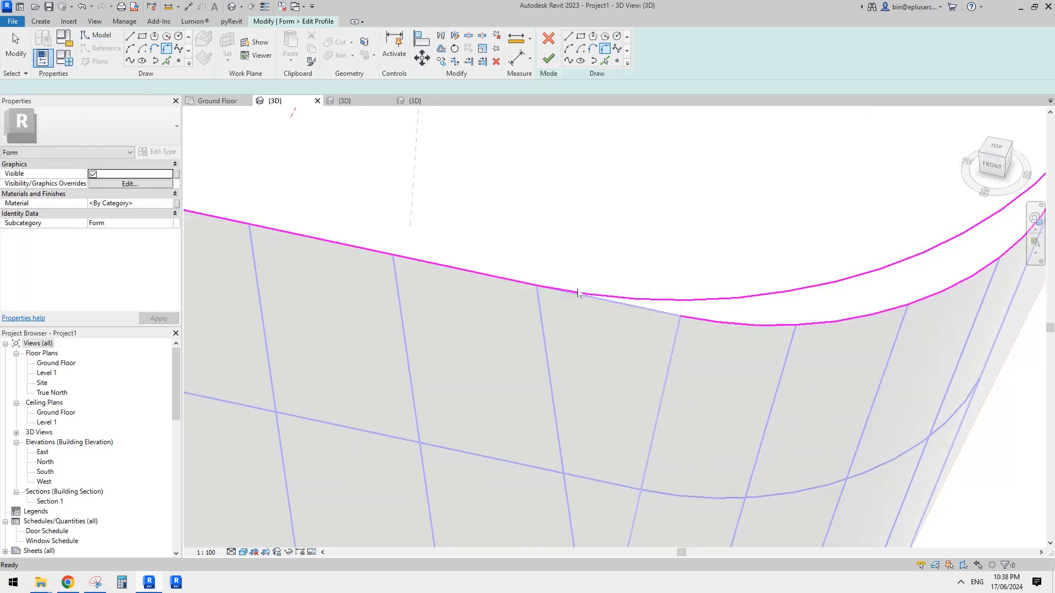
- Delete the original smaller corner arc from the top profile and finish the profile edit
{"action": "left_click", "coordinate": [577, 290]}
{"action": "scroll", "coordinate": [598, 293], "scroll_direction": "down", "scroll_amount": 2}
{"action": "left_click", "coordinate": [679, 265]}
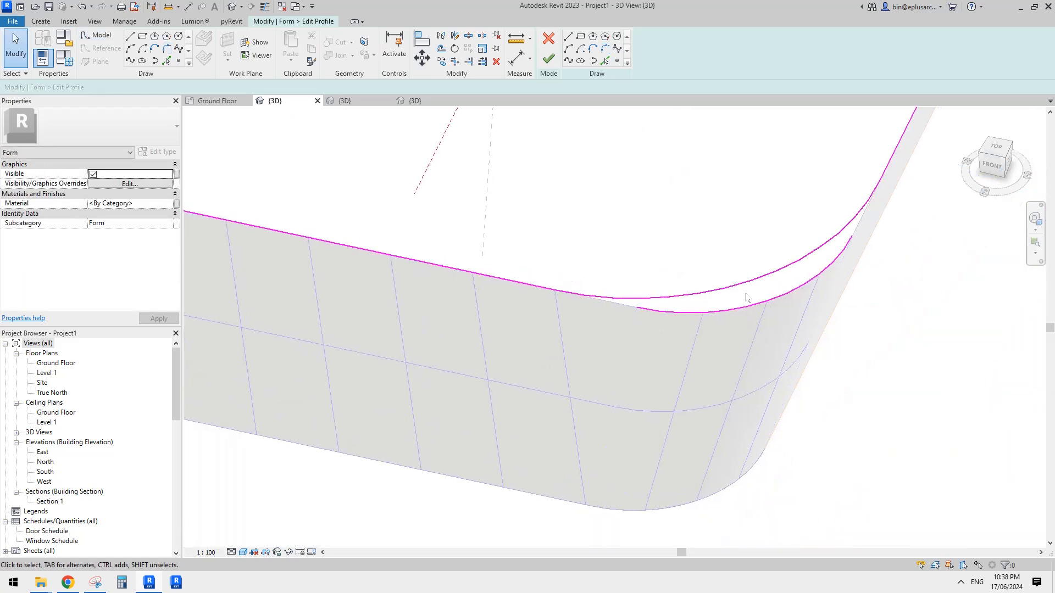
{"action": "left_click", "coordinate": [756, 301]}
{"action": "key", "text": "Delete"}
{"action": "middle_click_drag", "start_coordinate": [781, 297], "coordinate": [765, 309], "text": "shift"}
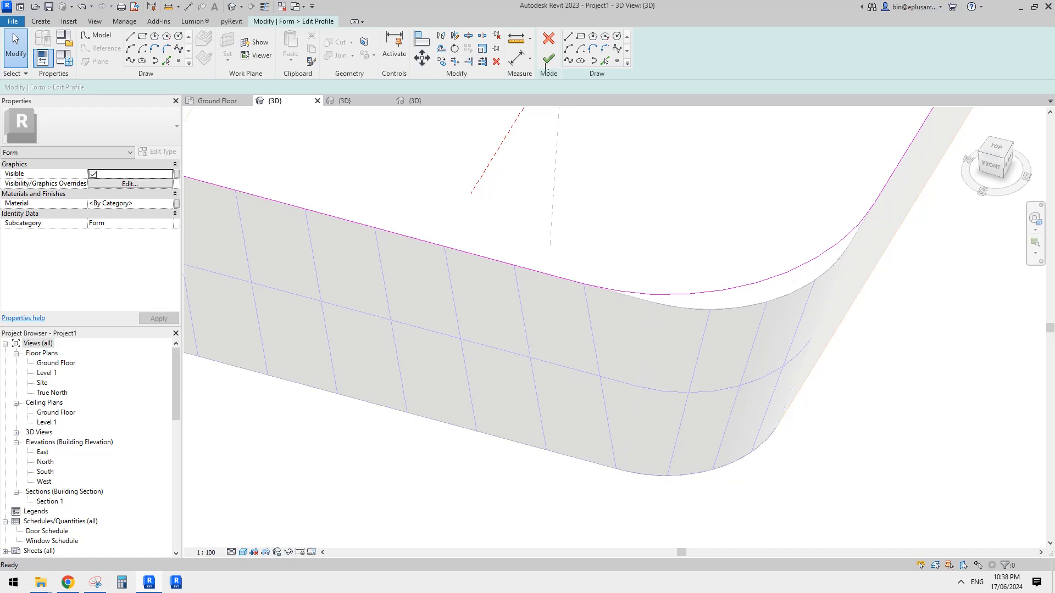
{"action": "left_click", "coordinate": [548, 59]}
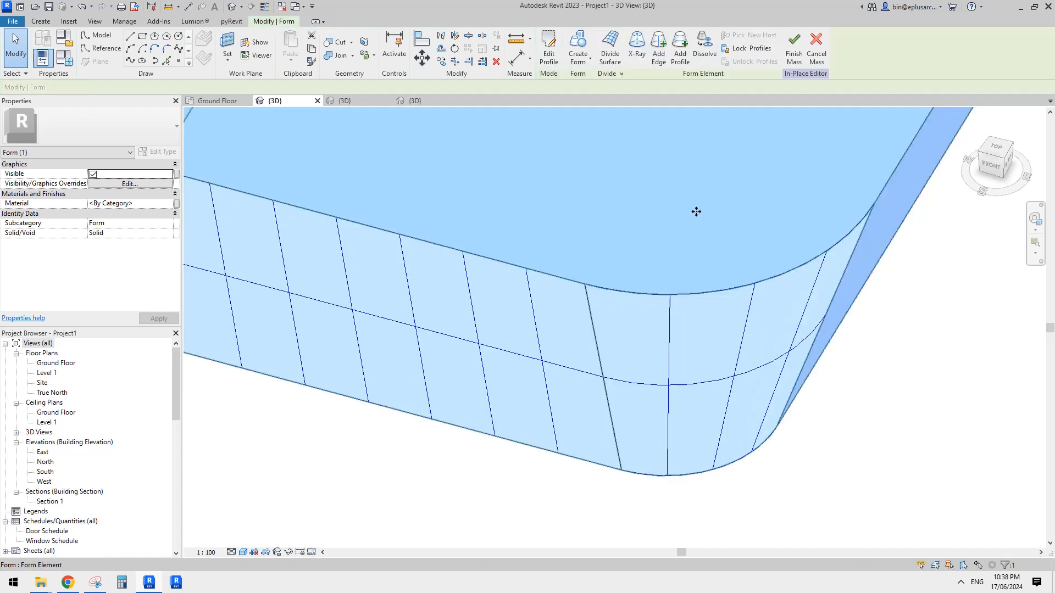
- Set the V grid number of the rounded corner's divided surface to 5
{"action": "key", "text": "Escape"}
{"action": "scroll", "coordinate": [705, 308], "scroll_direction": "down", "scroll_amount": 1}
{"action": "middle_click_drag", "start_coordinate": [707, 311], "coordinate": [698, 384], "text": "shift"}
{"action": "left_click", "coordinate": [645, 299]}
{"action": "left_click", "coordinate": [139, 286]}
{"action": "type", "text": "5"}
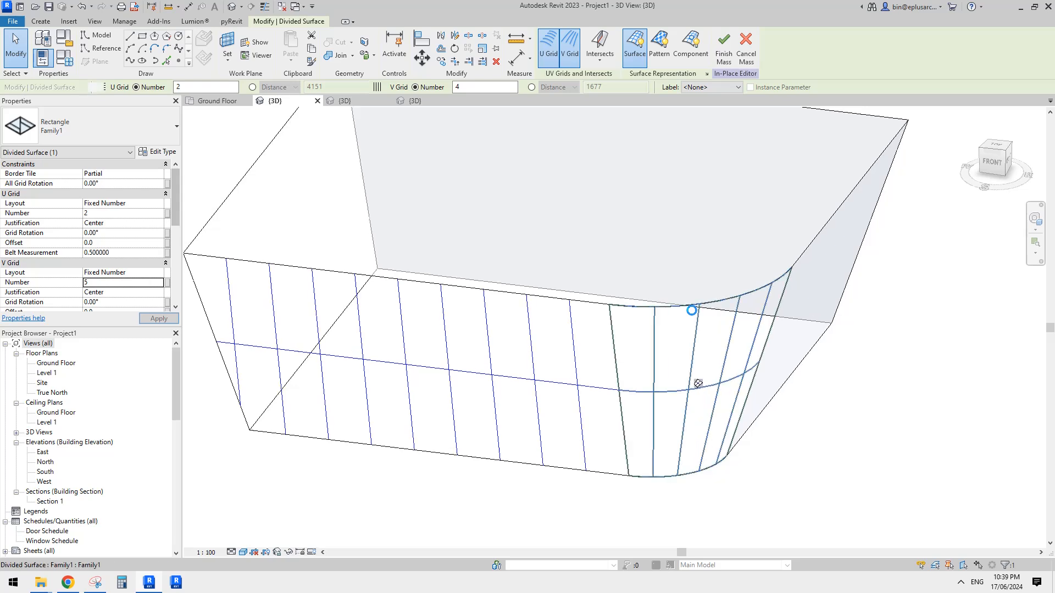
{"action": "middle_click_drag", "start_coordinate": [687, 351], "coordinate": [669, 377], "text": "shift"}
{"action": "key", "text": "Escape"}
- Hide the surface grids and show the Family1 panel components on the corner and flat divided surfaces
{"action": "scroll", "coordinate": [651, 379], "scroll_direction": "down", "scroll_amount": 1}
{"action": "scroll", "coordinate": [679, 358], "scroll_direction": "up", "scroll_amount": 2}
{"action": "left_click", "coordinate": [673, 343]}
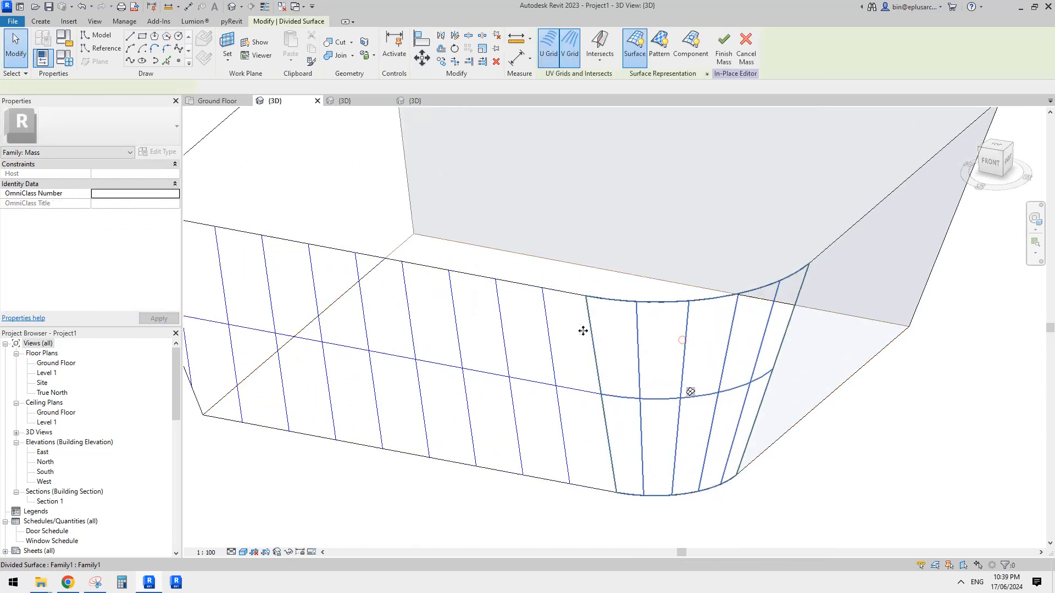
{"action": "left_click", "coordinate": [555, 325], "text": "ctrl"}
{"action": "left_click", "coordinate": [660, 358]}
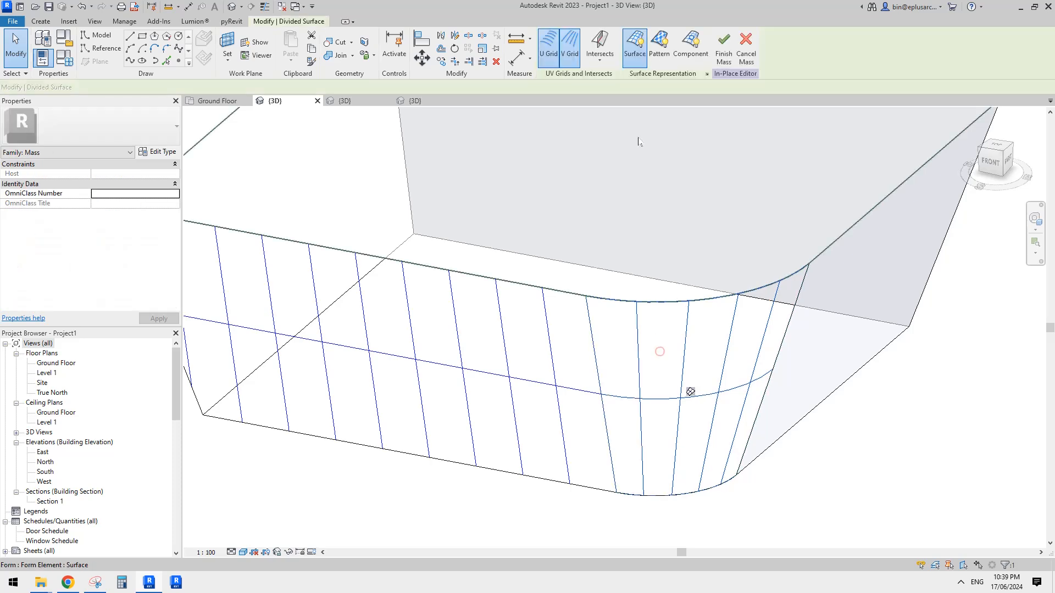
{"action": "left_click", "coordinate": [641, 55]}
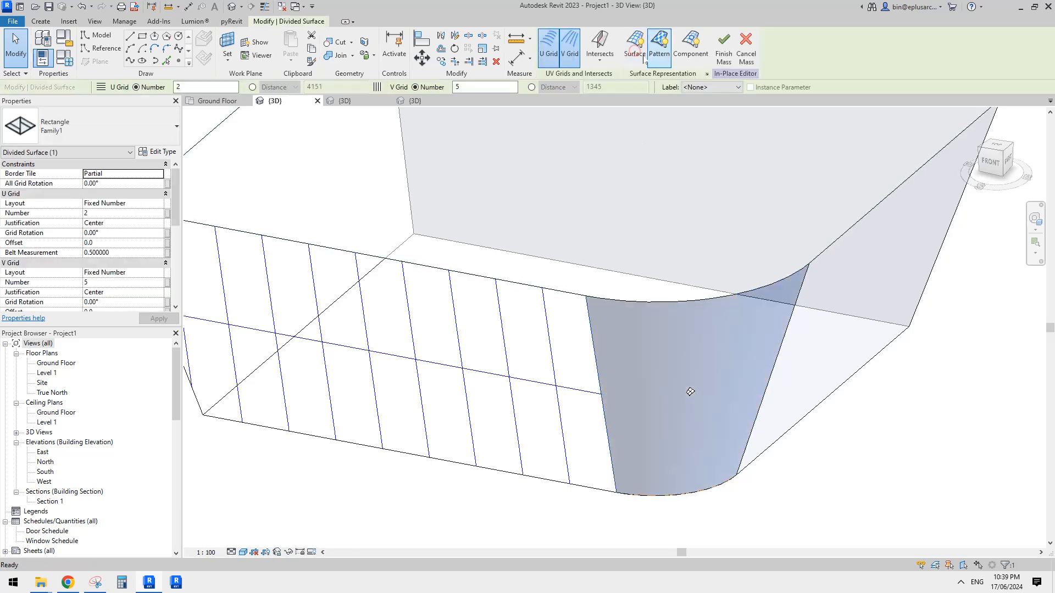
{"action": "left_click", "coordinate": [691, 48]}
{"action": "left_click", "coordinate": [537, 375]}
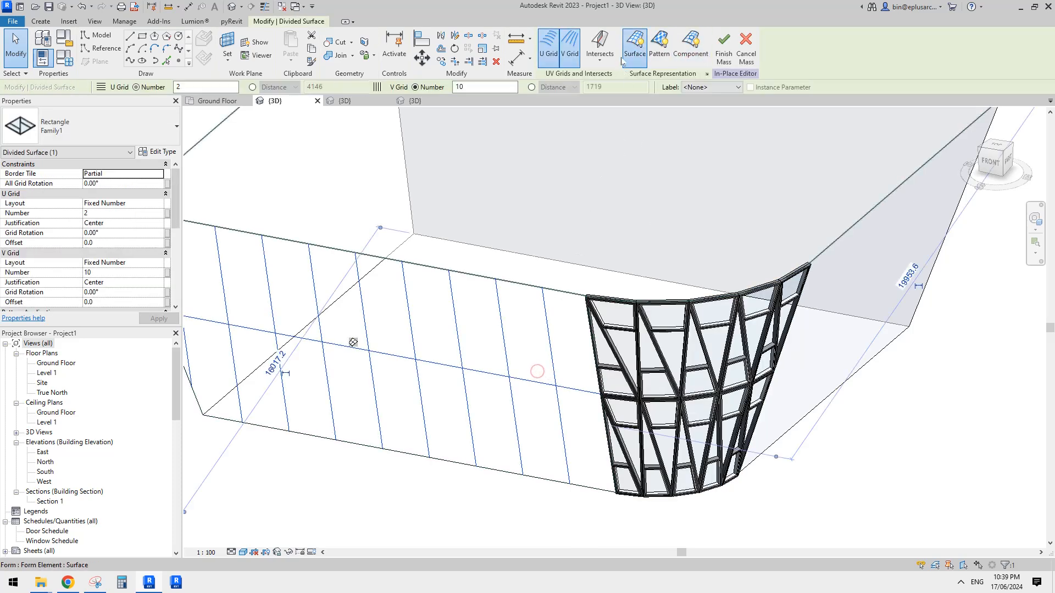
{"action": "left_click", "coordinate": [634, 48]}
{"action": "left_click", "coordinate": [691, 49]}
{"action": "key", "text": "Escape"}
- Finish the in-place mass with its panelled front face and rounded corner
{"action": "middle_click_drag", "start_coordinate": [748, 314], "coordinate": [676, 445], "text": "shift"}
{"action": "scroll", "coordinate": [728, 454], "scroll_direction": "down", "scroll_amount": 2}
{"action": "middle_click_drag", "start_coordinate": [635, 398], "coordinate": [761, 422]}
{"action": "scroll", "coordinate": [769, 351], "scroll_direction": "up", "scroll_amount": 2}
{"action": "left_click", "coordinate": [547, 52]}
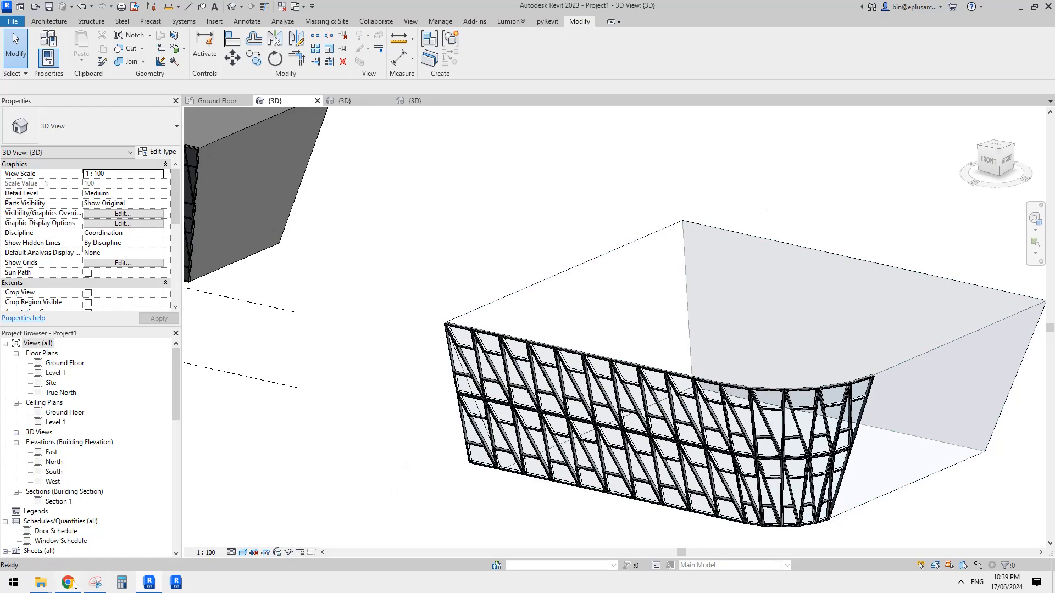
- Compare the panelled corner in Revit with the reference facade photo in Google Docs
{"action": "left_click", "coordinate": [74, 583]}
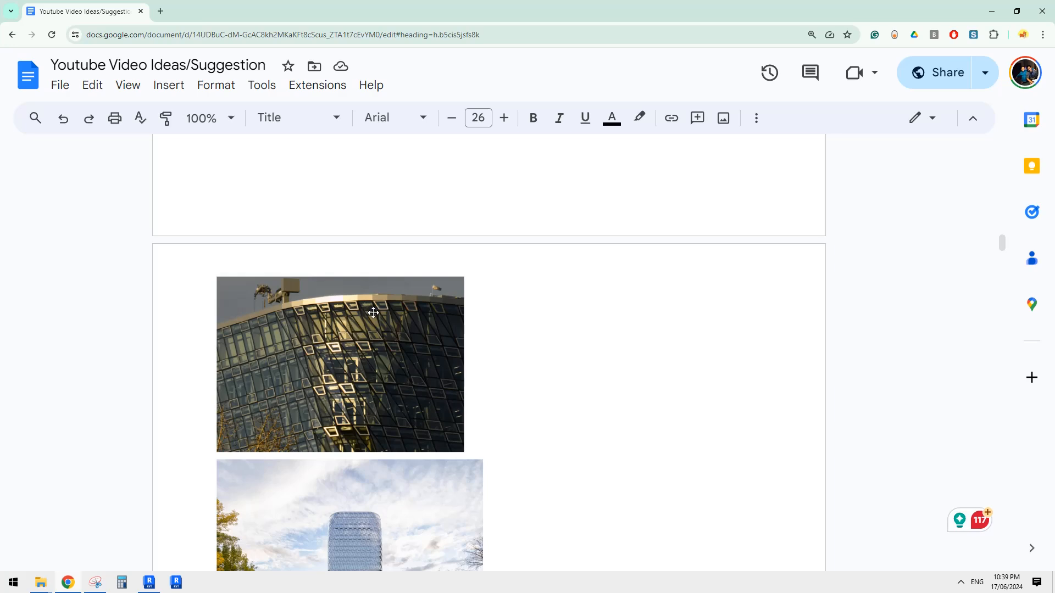
{"action": "left_click", "coordinate": [149, 583]}
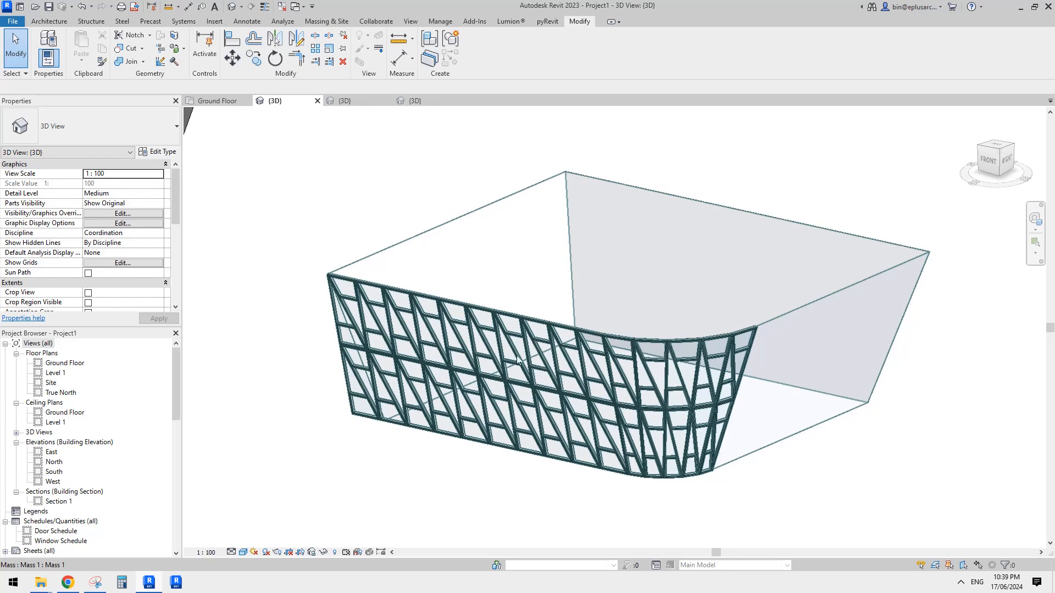
{"action": "left_click", "coordinate": [69, 584]}
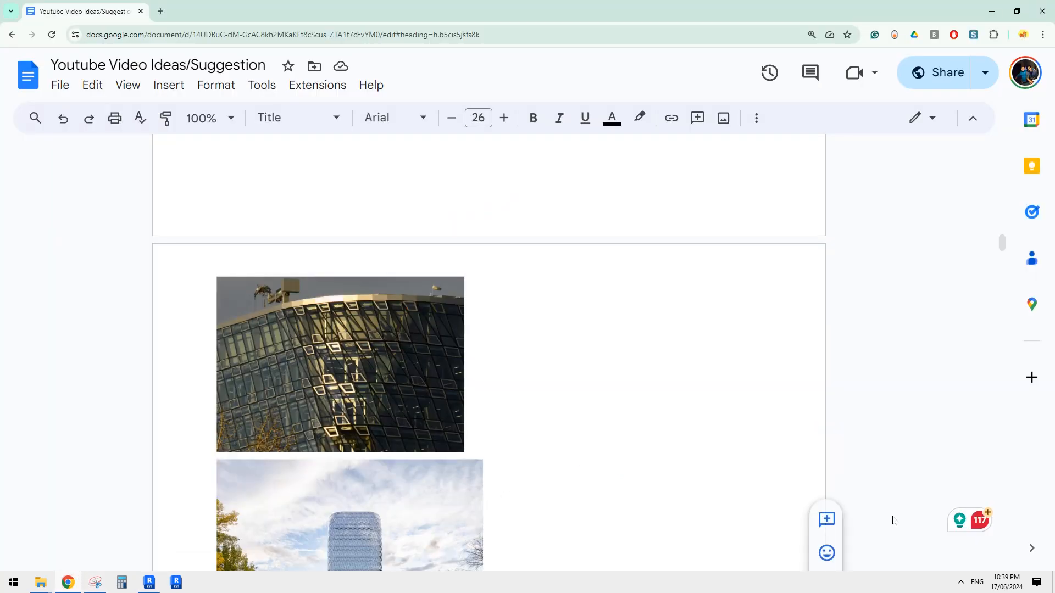
{"action": "left_click", "coordinate": [960, 584]}
{"action": "left_click", "coordinate": [928, 516]}
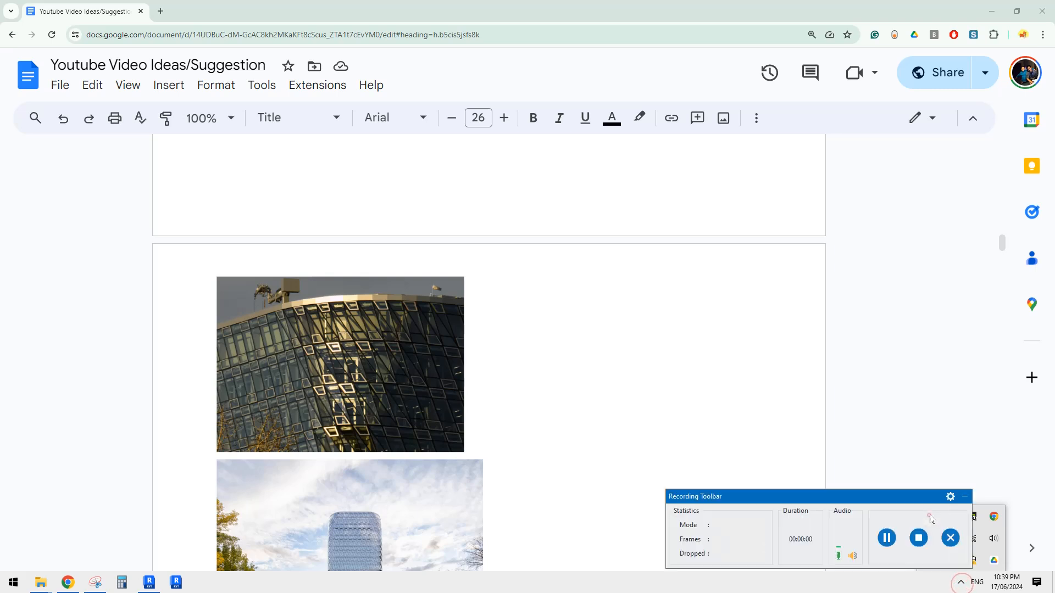
{"action": "left_click", "coordinate": [965, 497]}
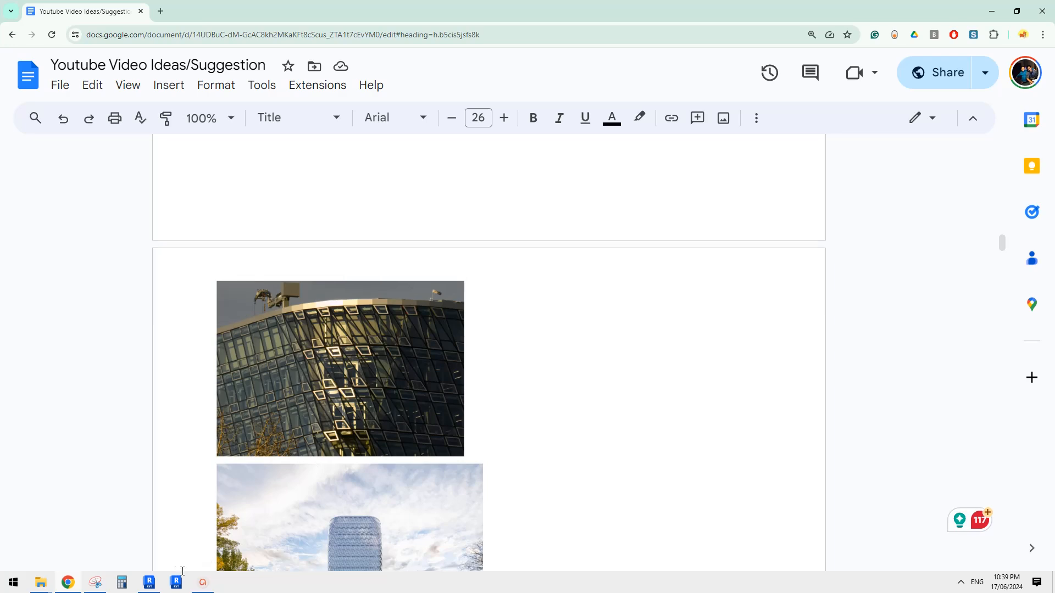
- Read the viewer's question in Google Docs, review all the panelled models in Revit, and return to the reference photos
{"action": "scroll", "coordinate": [405, 447], "scroll_direction": "down", "scroll_amount": 3}
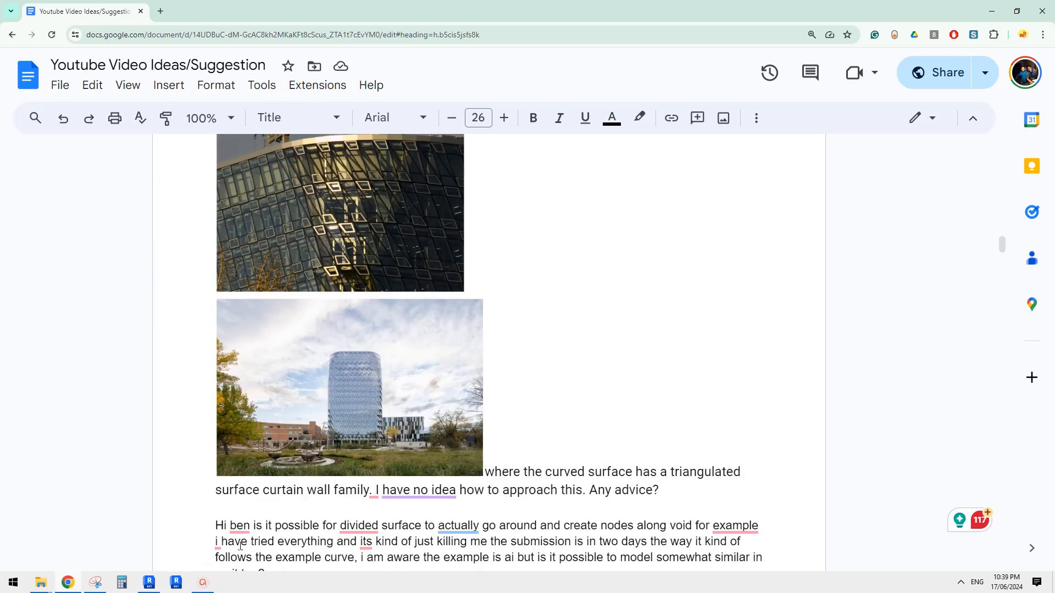
{"action": "left_click", "coordinate": [151, 587]}
{"action": "scroll", "coordinate": [527, 434], "scroll_direction": "down", "scroll_amount": 1}
{"action": "middle_click_drag", "start_coordinate": [527, 434], "coordinate": [736, 406]}
{"action": "scroll", "coordinate": [736, 395], "scroll_direction": "down", "scroll_amount": 2}
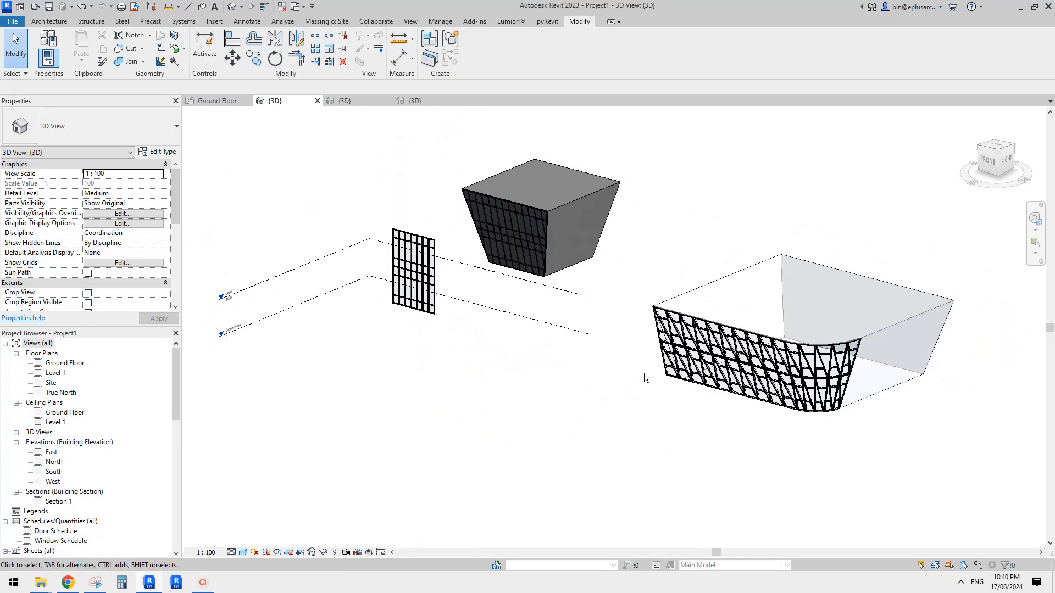
{"action": "scroll", "coordinate": [629, 381], "scroll_direction": "up", "scroll_amount": 3}
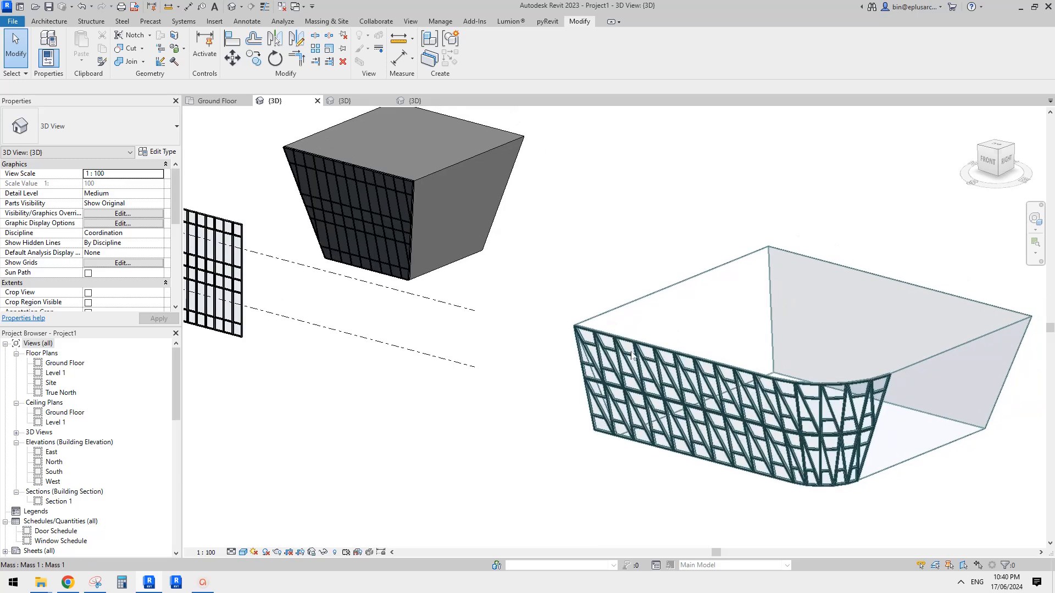
{"action": "scroll", "coordinate": [684, 347], "scroll_direction": "down", "scroll_amount": 2}
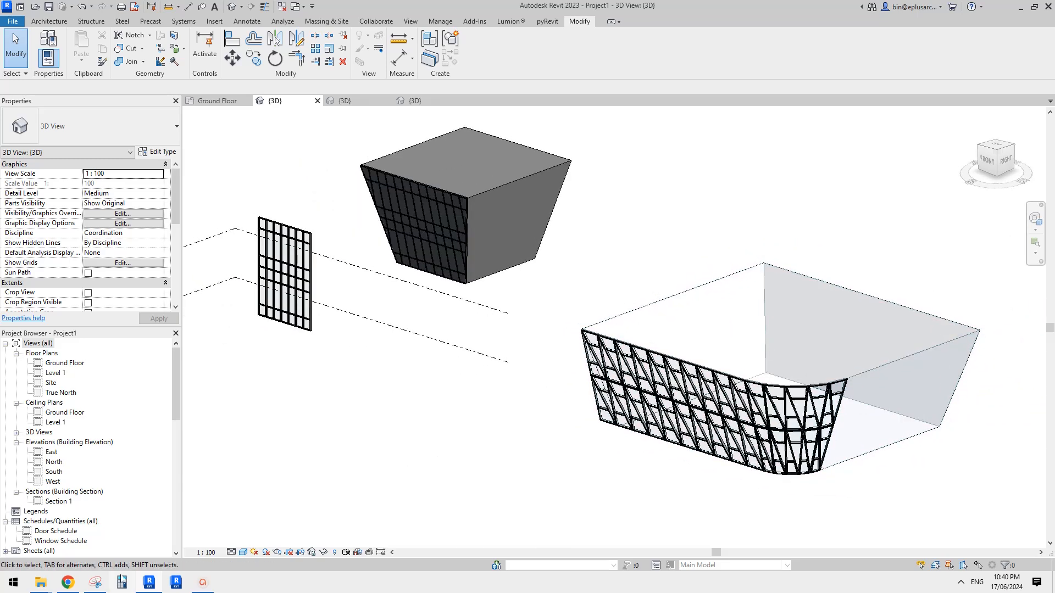
{"action": "left_click", "coordinate": [67, 583]}
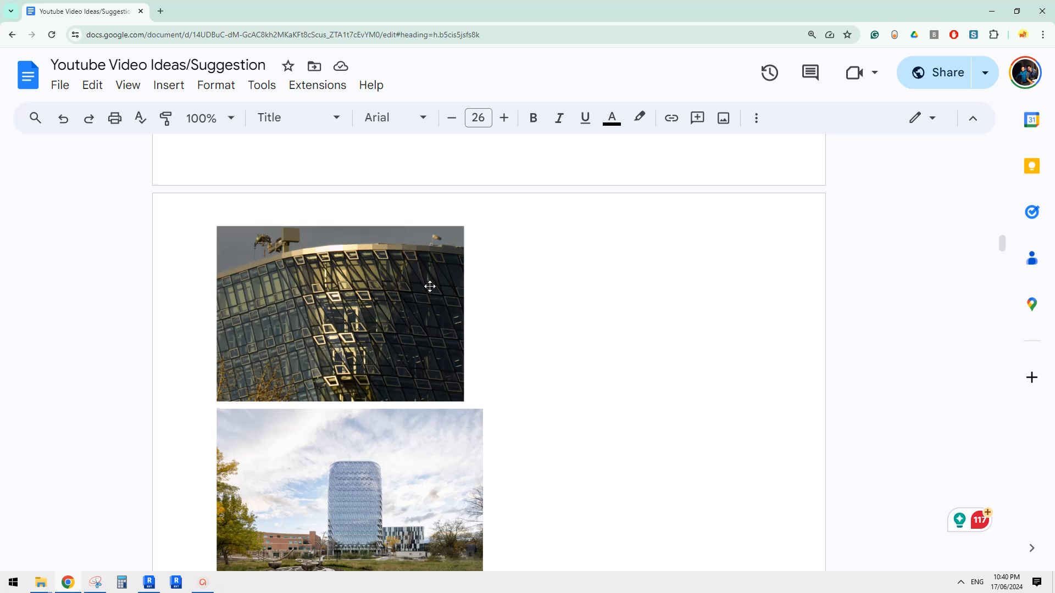
{"action": "scroll", "coordinate": [426, 281], "scroll_direction": "down", "scroll_amount": 1}
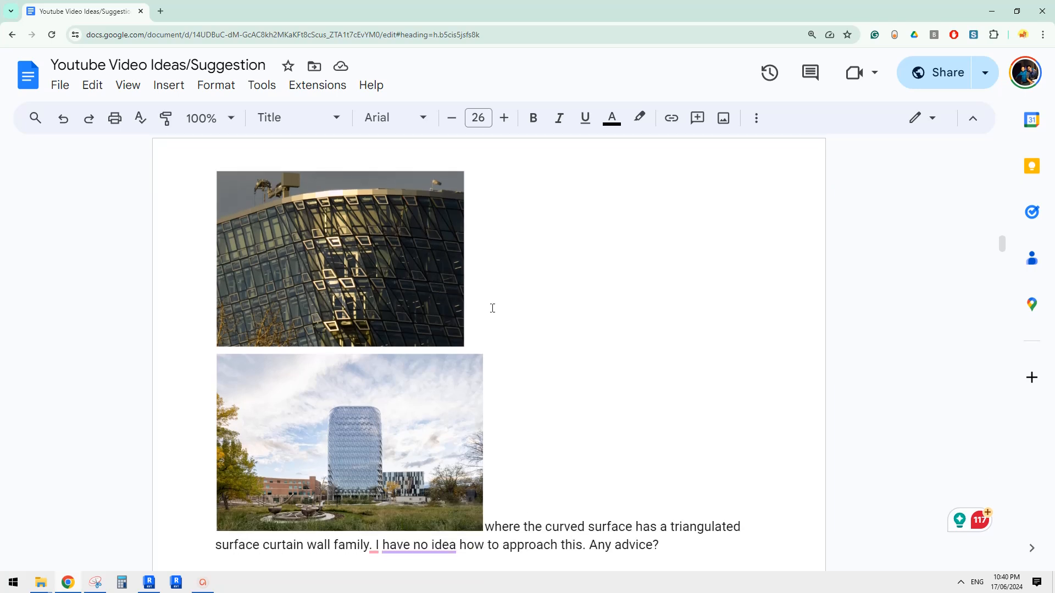